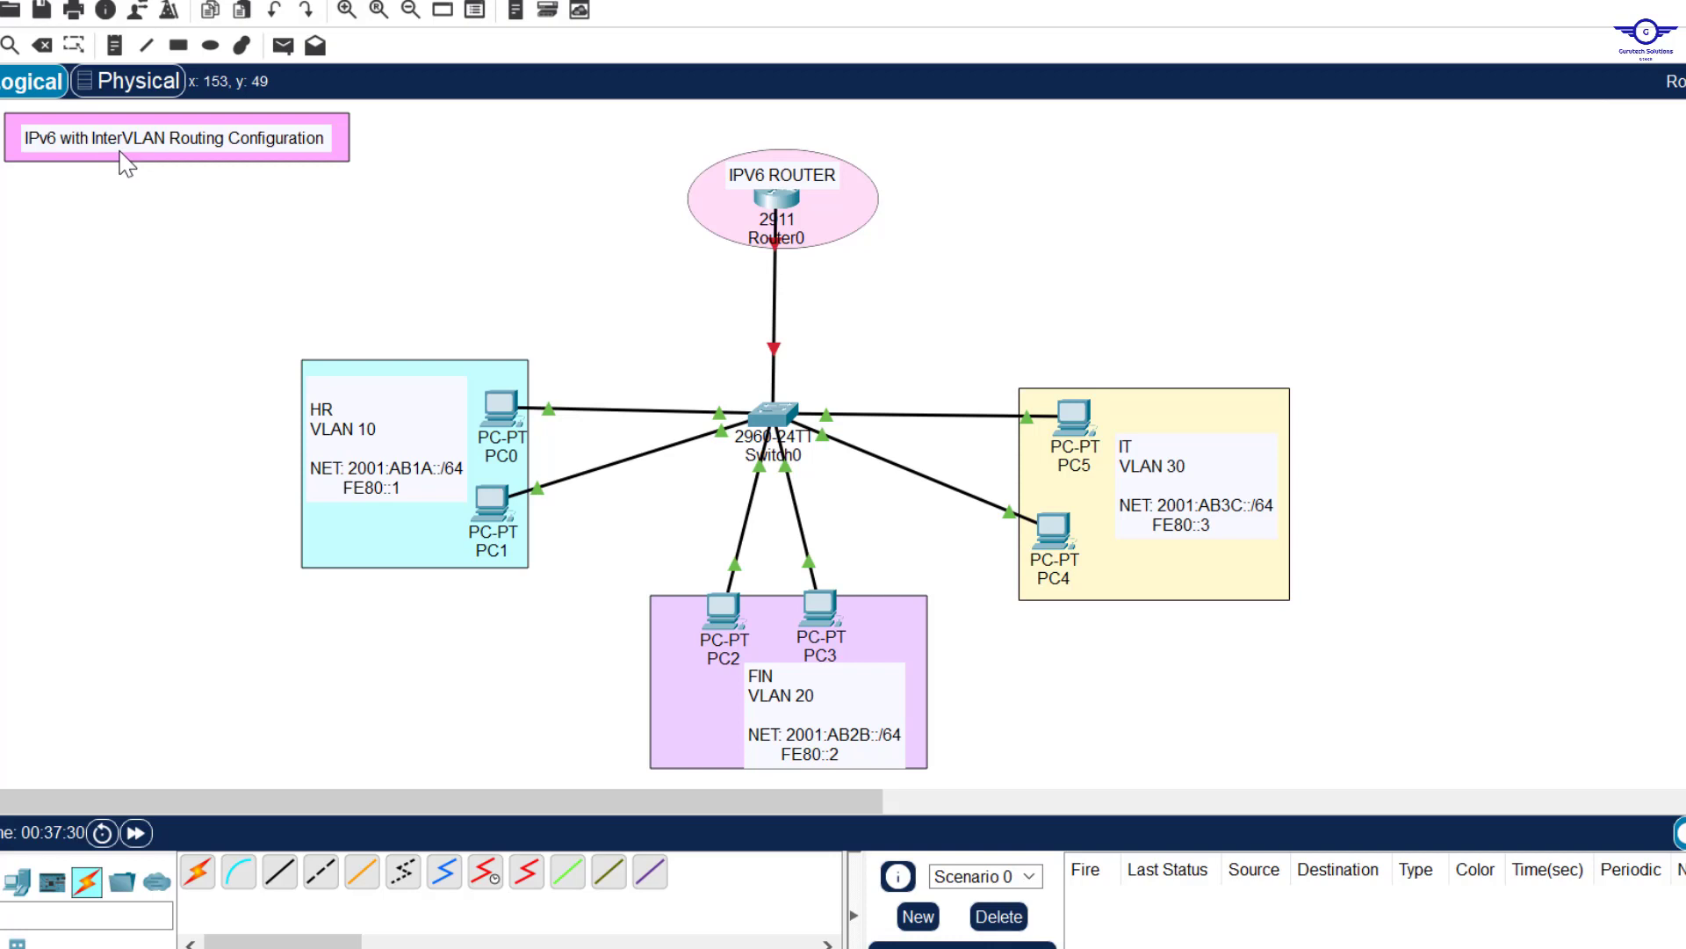
{"action": "left_click_drag", "start_coordinate": [603, 157], "coordinate": [907, 254]}
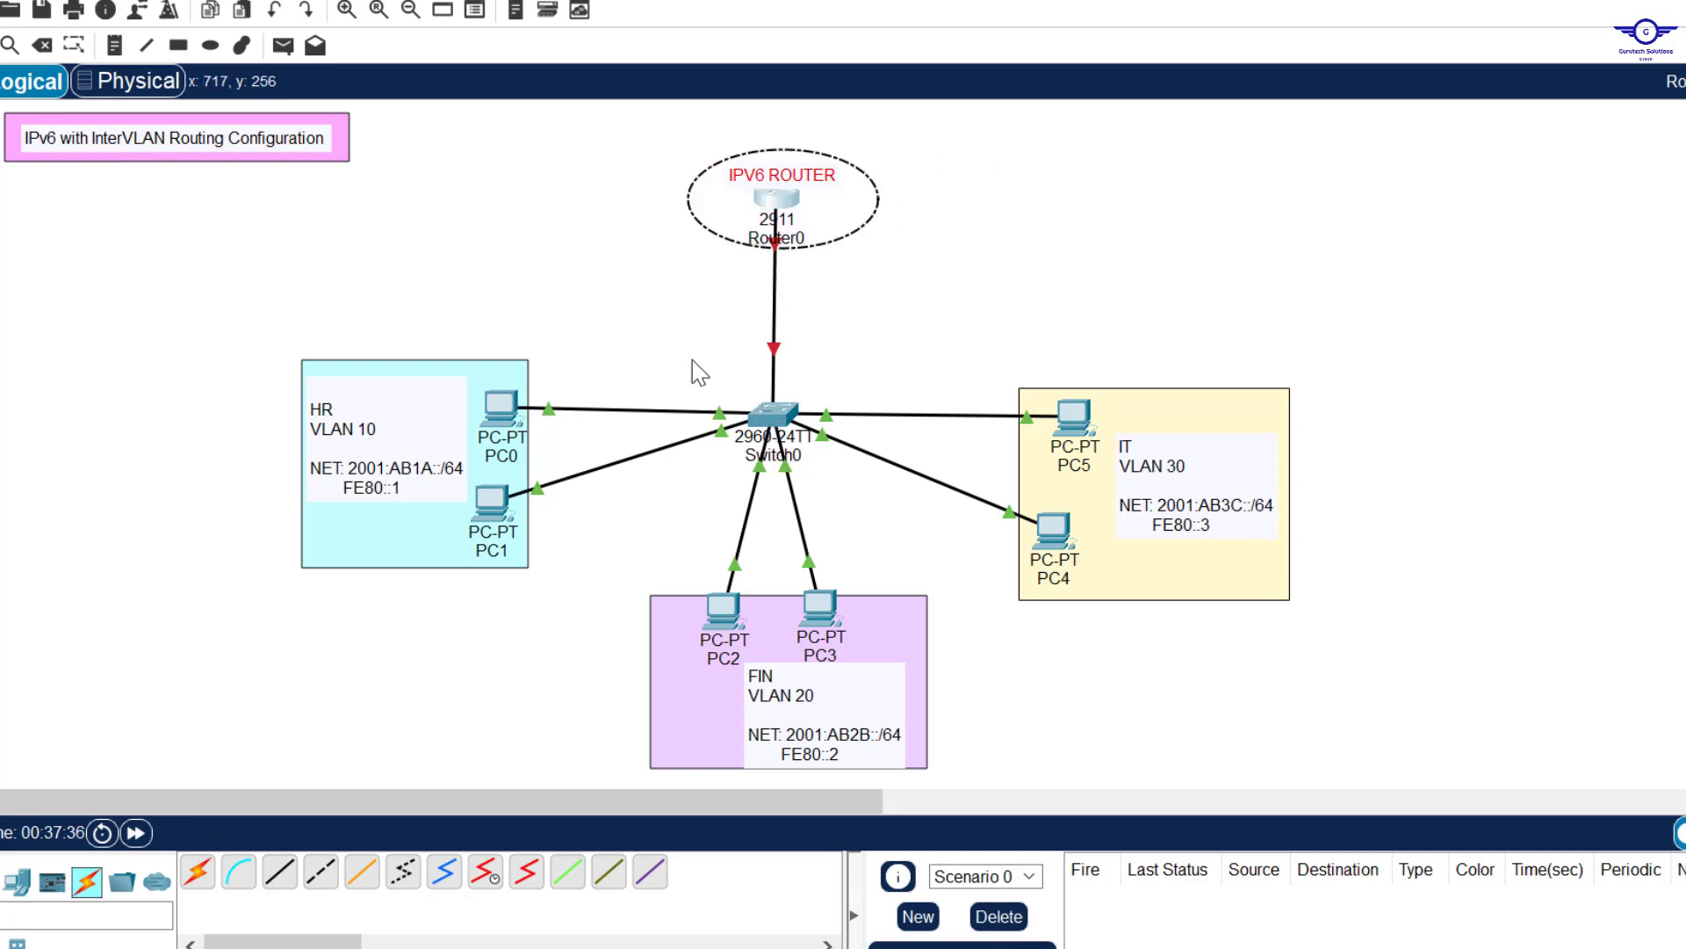
{"action": "left_click_drag", "start_coordinate": [686, 359], "coordinate": [717, 375]}
{"action": "left_click_drag", "start_coordinate": [839, 452], "coordinate": [858, 463]}
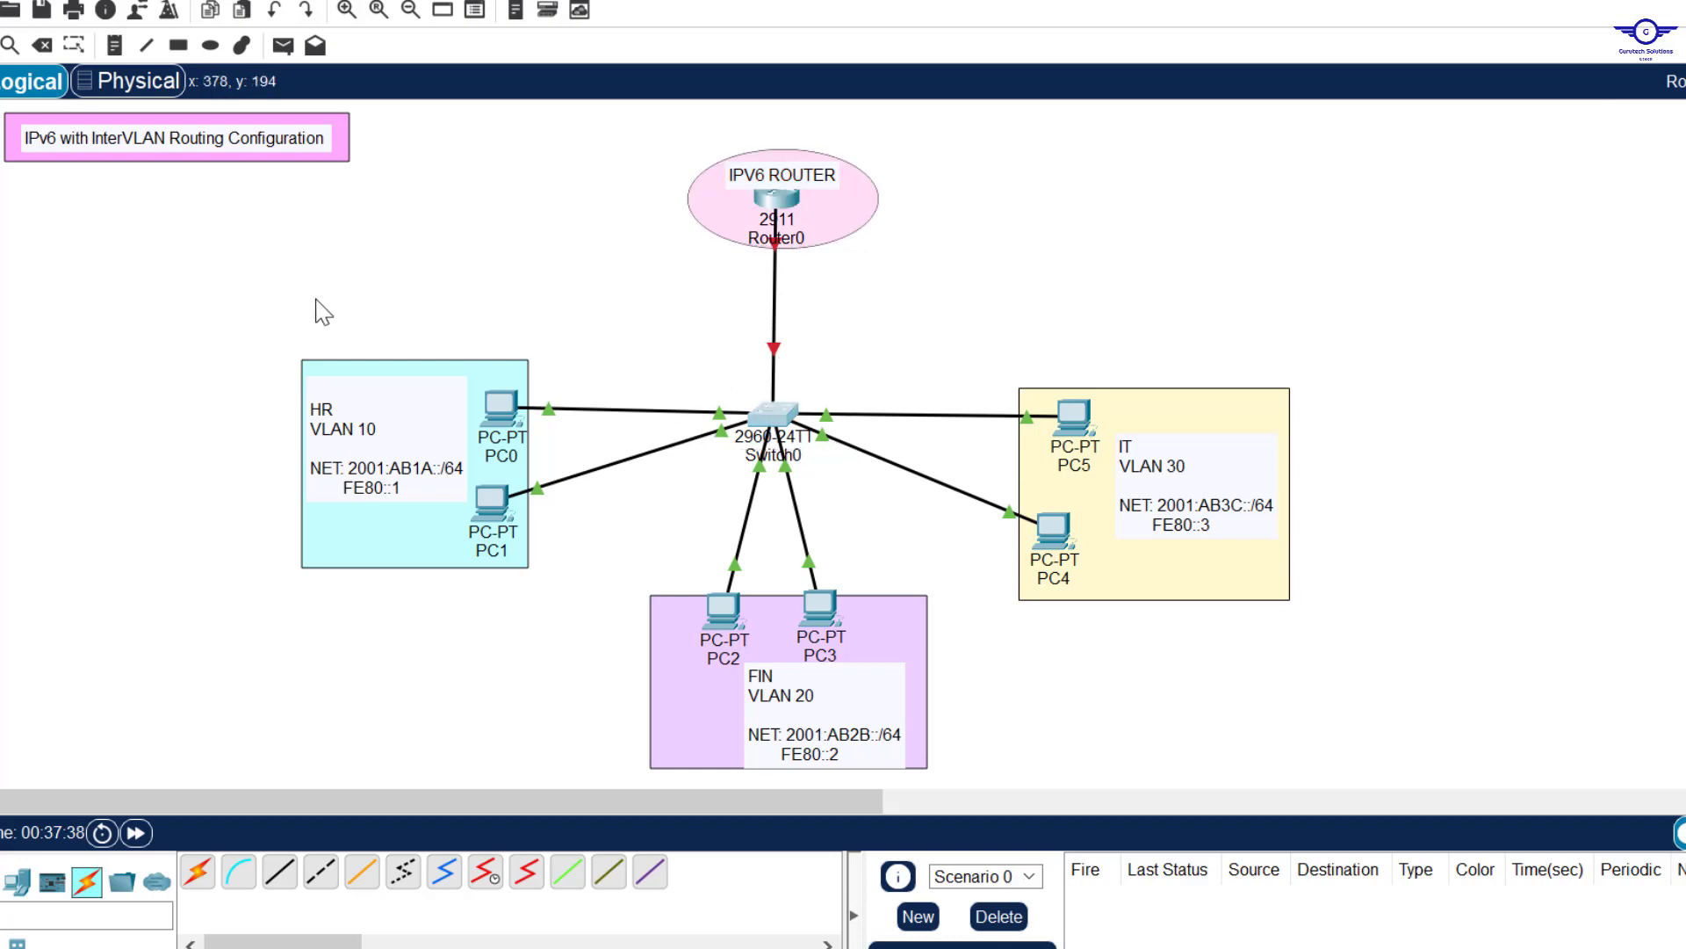
{"action": "left_click_drag", "start_coordinate": [246, 343], "coordinate": [1354, 760]}
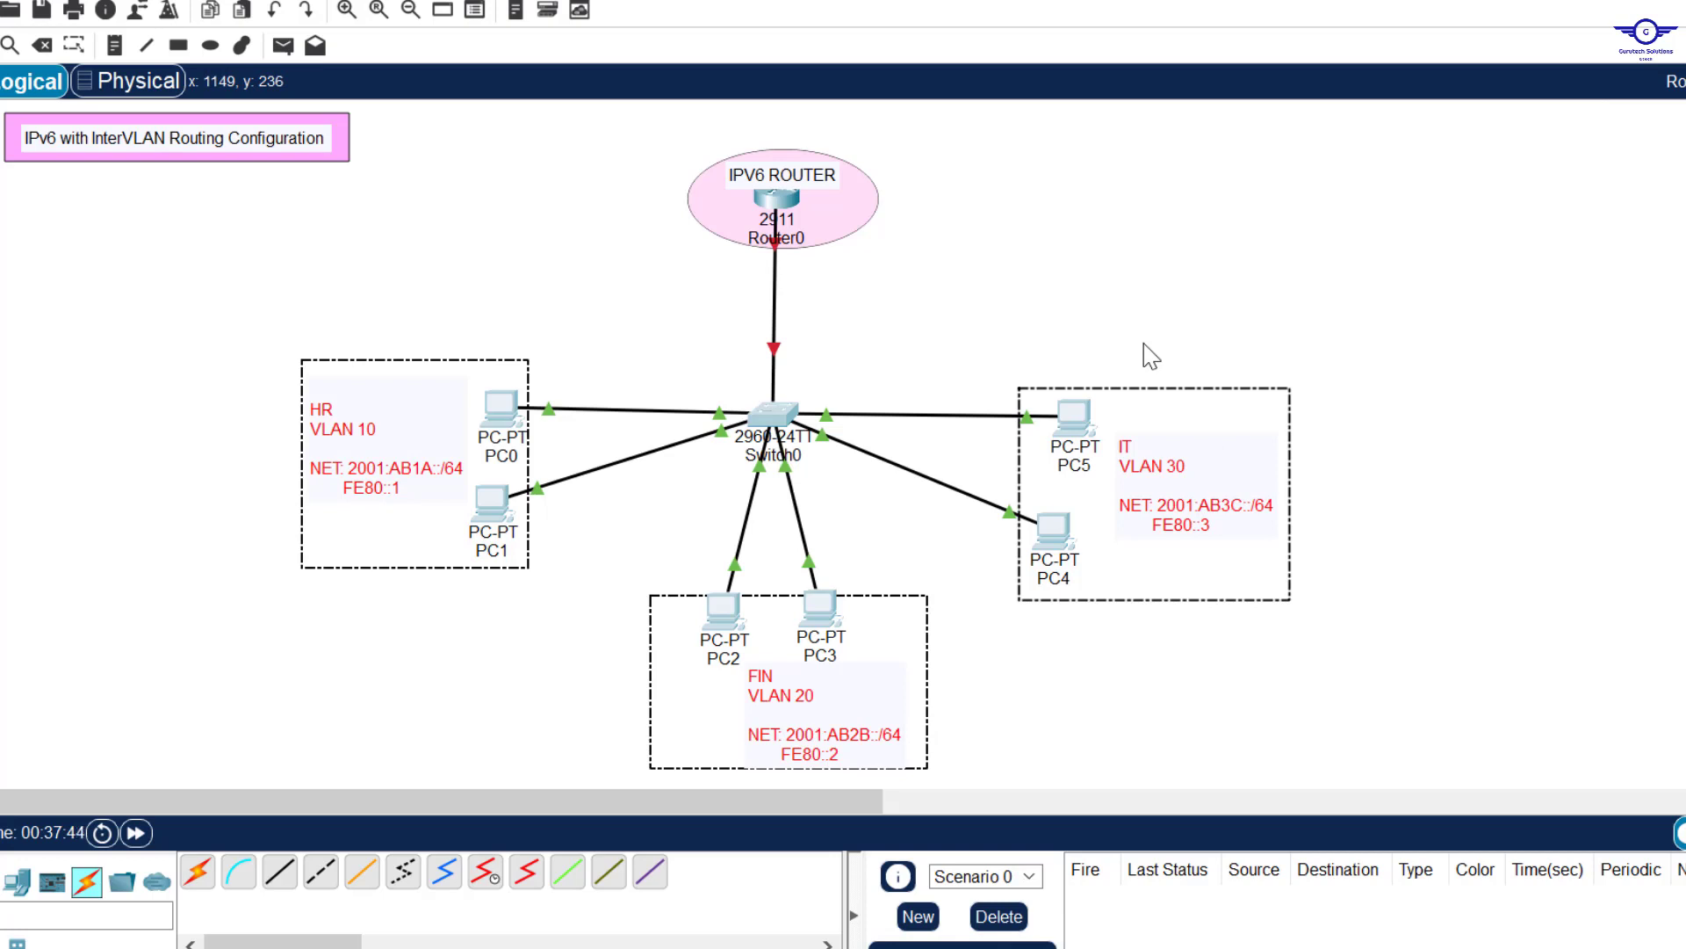
{"action": "left_click", "coordinate": [1152, 301]}
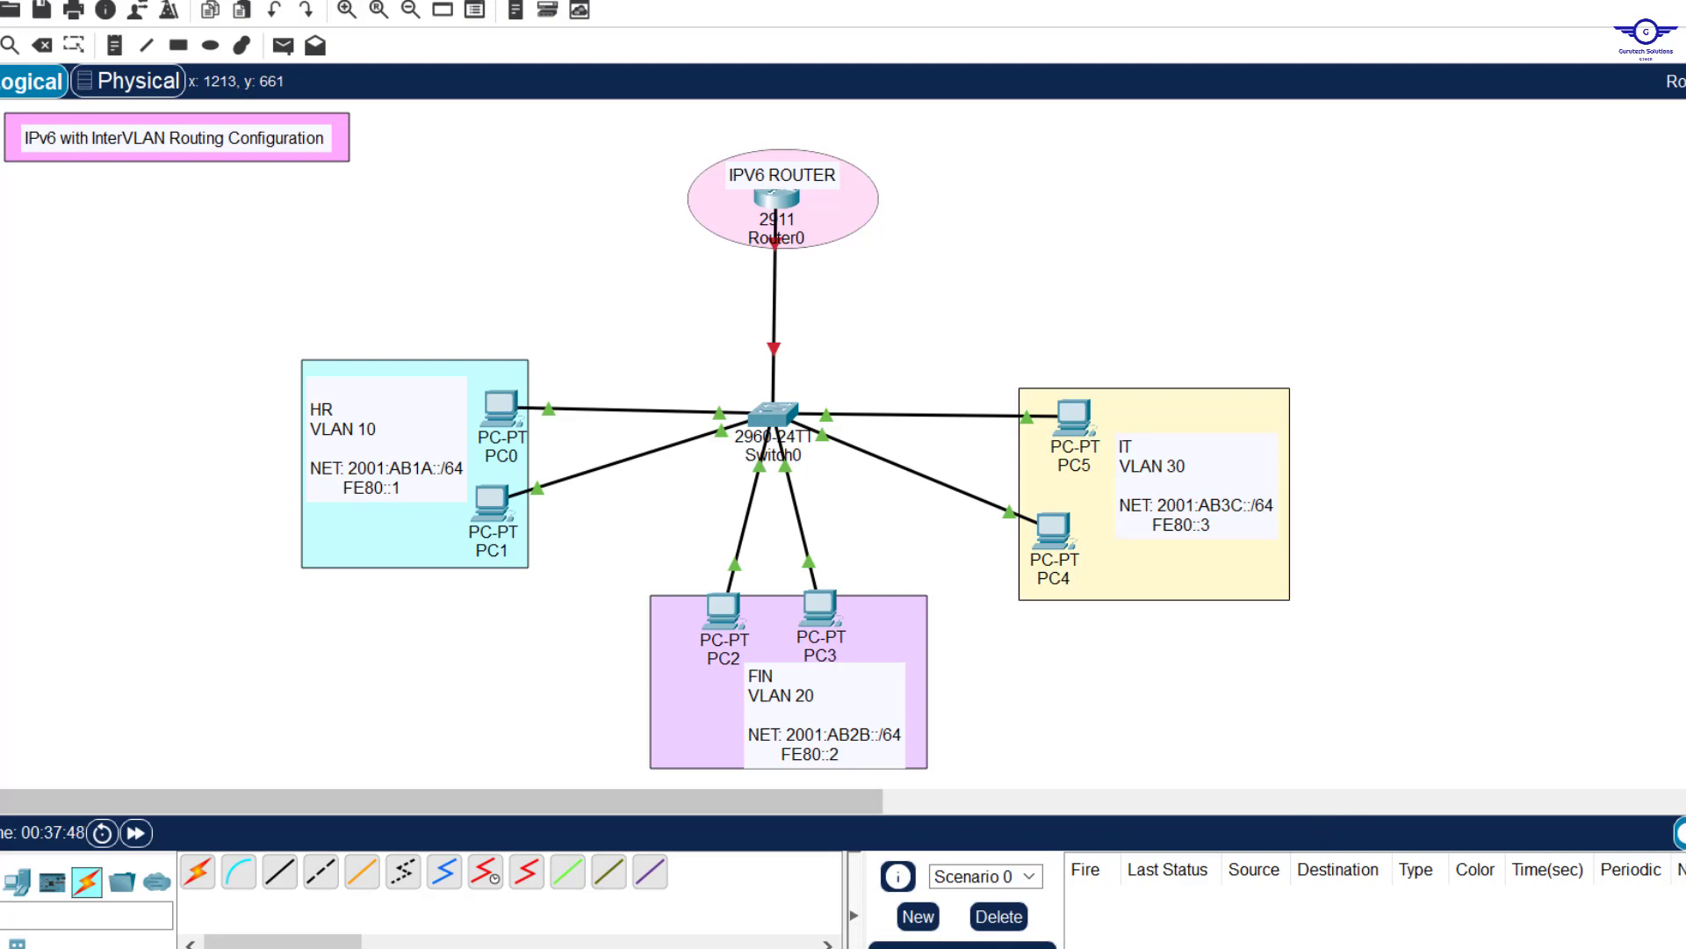
Switch to the Google Sheets topic list and change routing topic 17 to "IPv6 Inter-VLAN Routing 1-2".
{"action": "key", "text": "alt+Tab"}
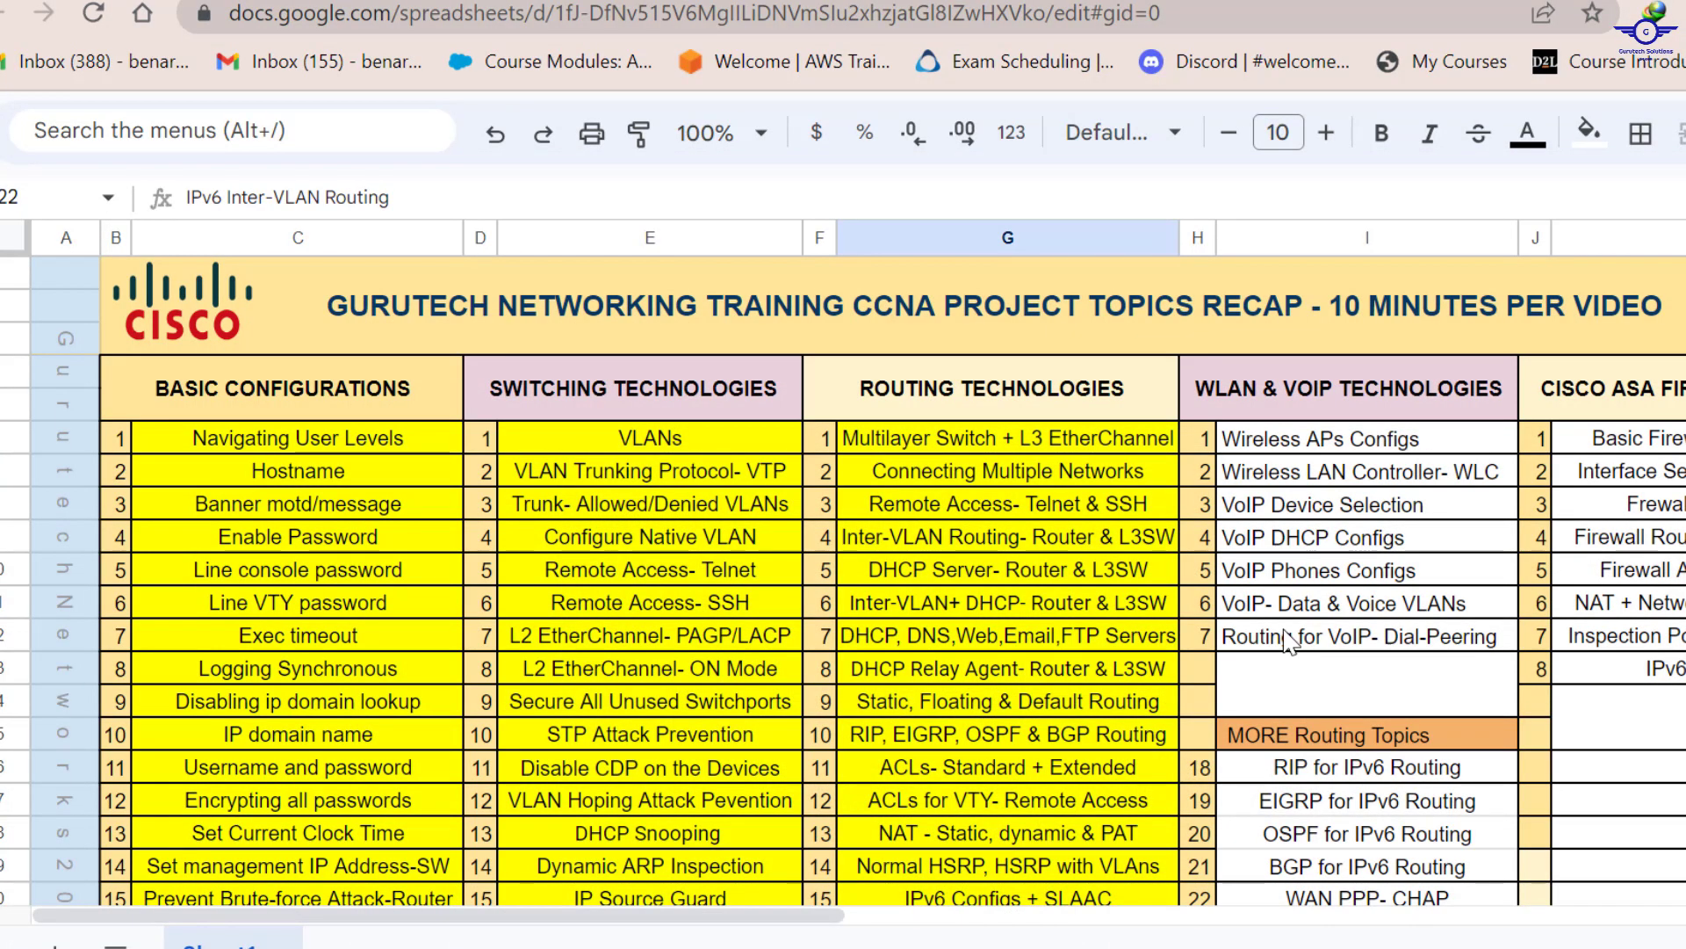
{"action": "scroll", "coordinate": [1289, 641], "scroll_direction": "down", "scroll_amount": 2}
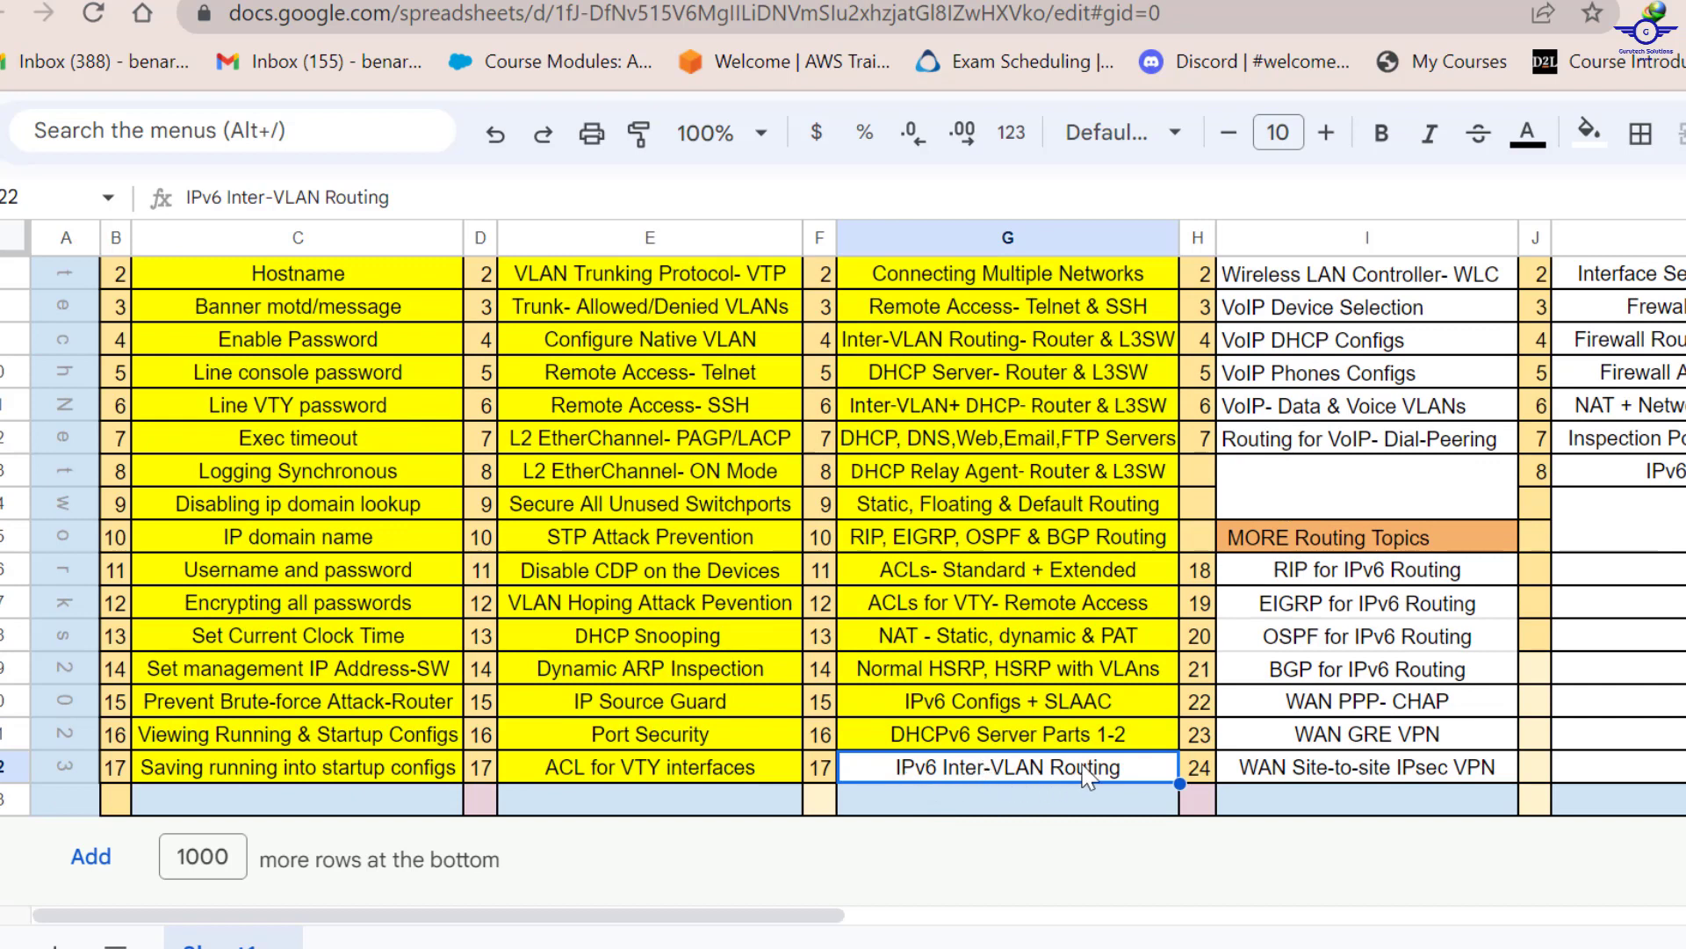
{"action": "double_click", "coordinate": [1128, 773]}
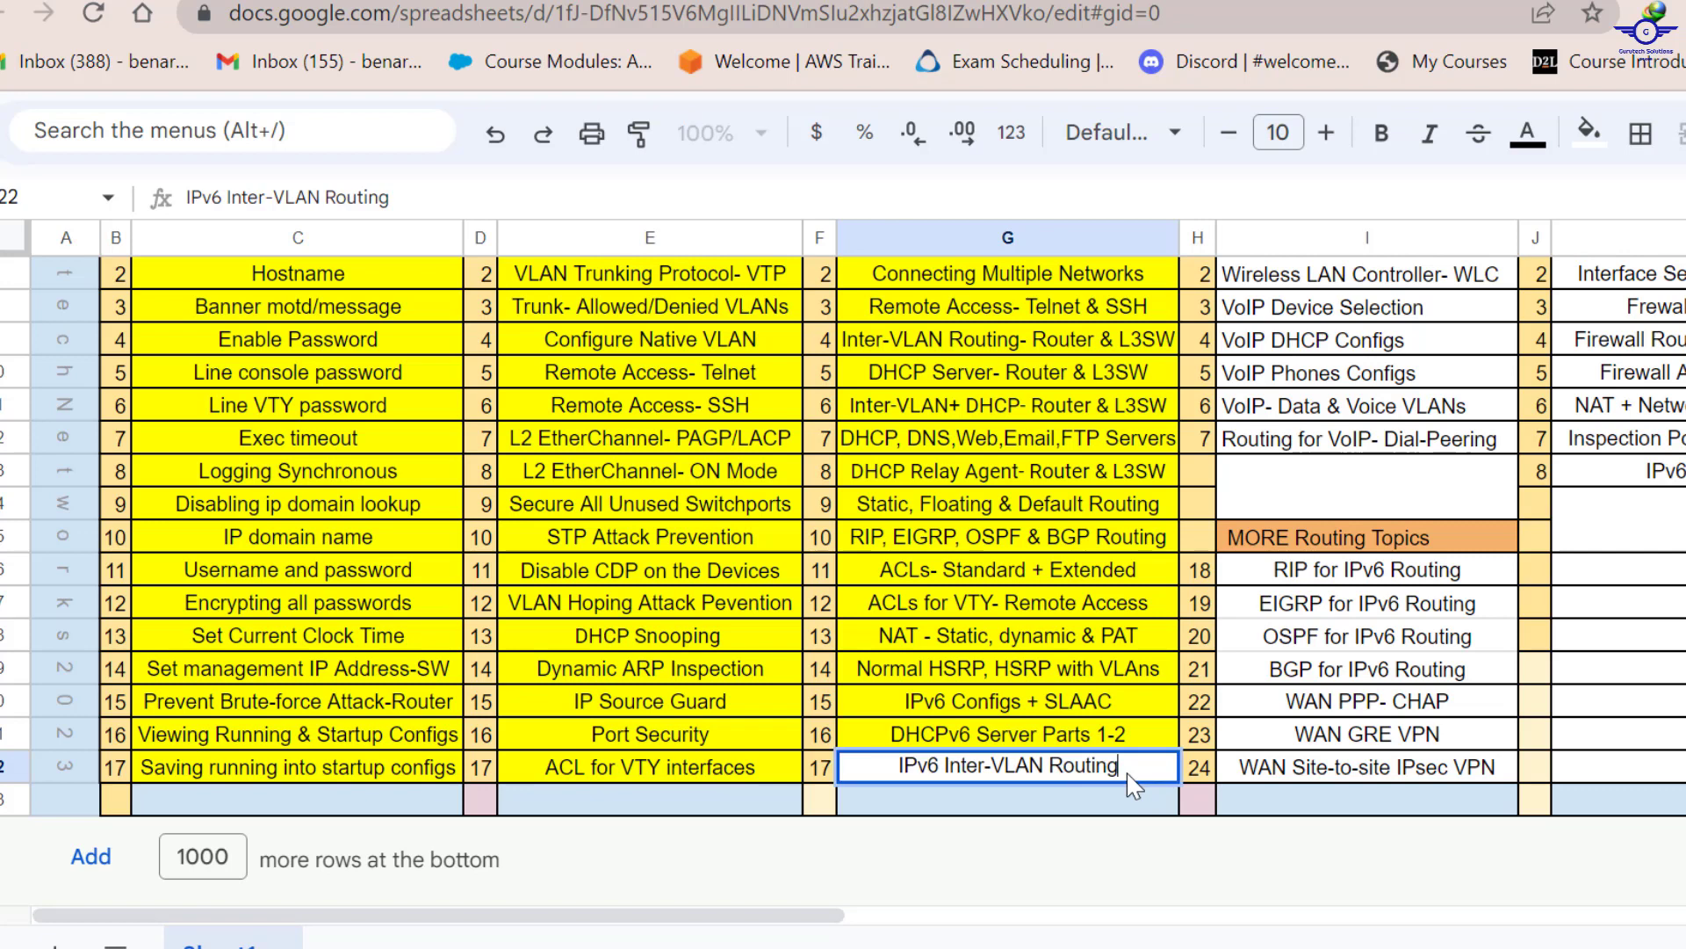
{"action": "type", "text": "1-"}
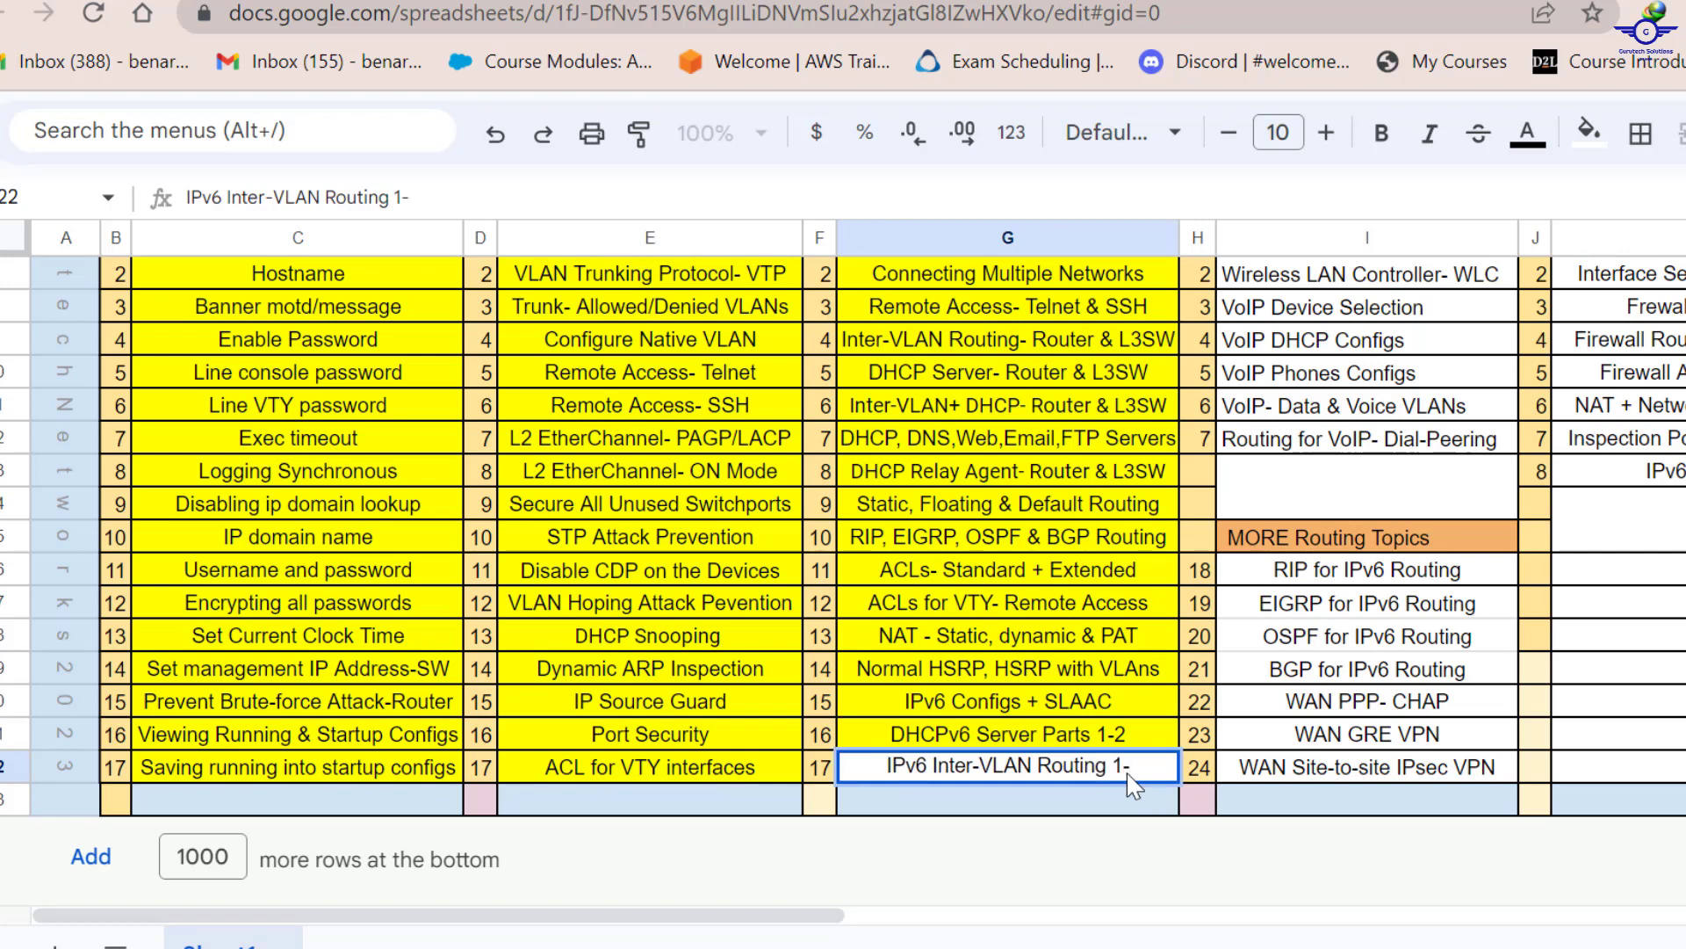
{"action": "type", "text": "2"}
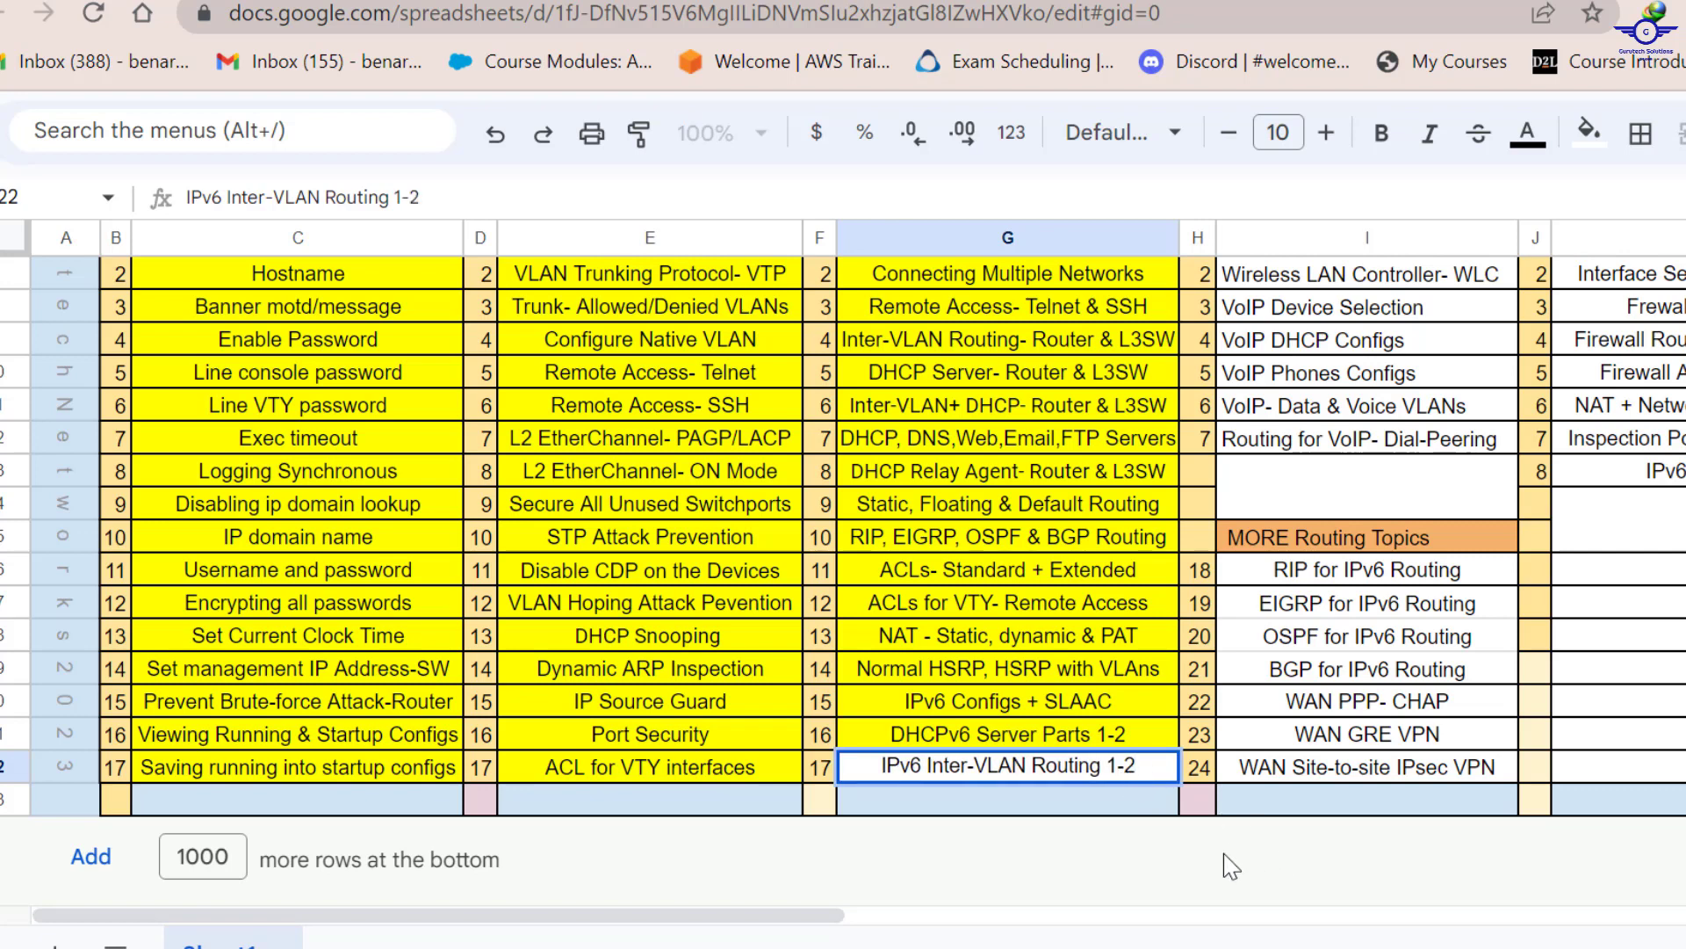
{"action": "key", "text": "Return"}
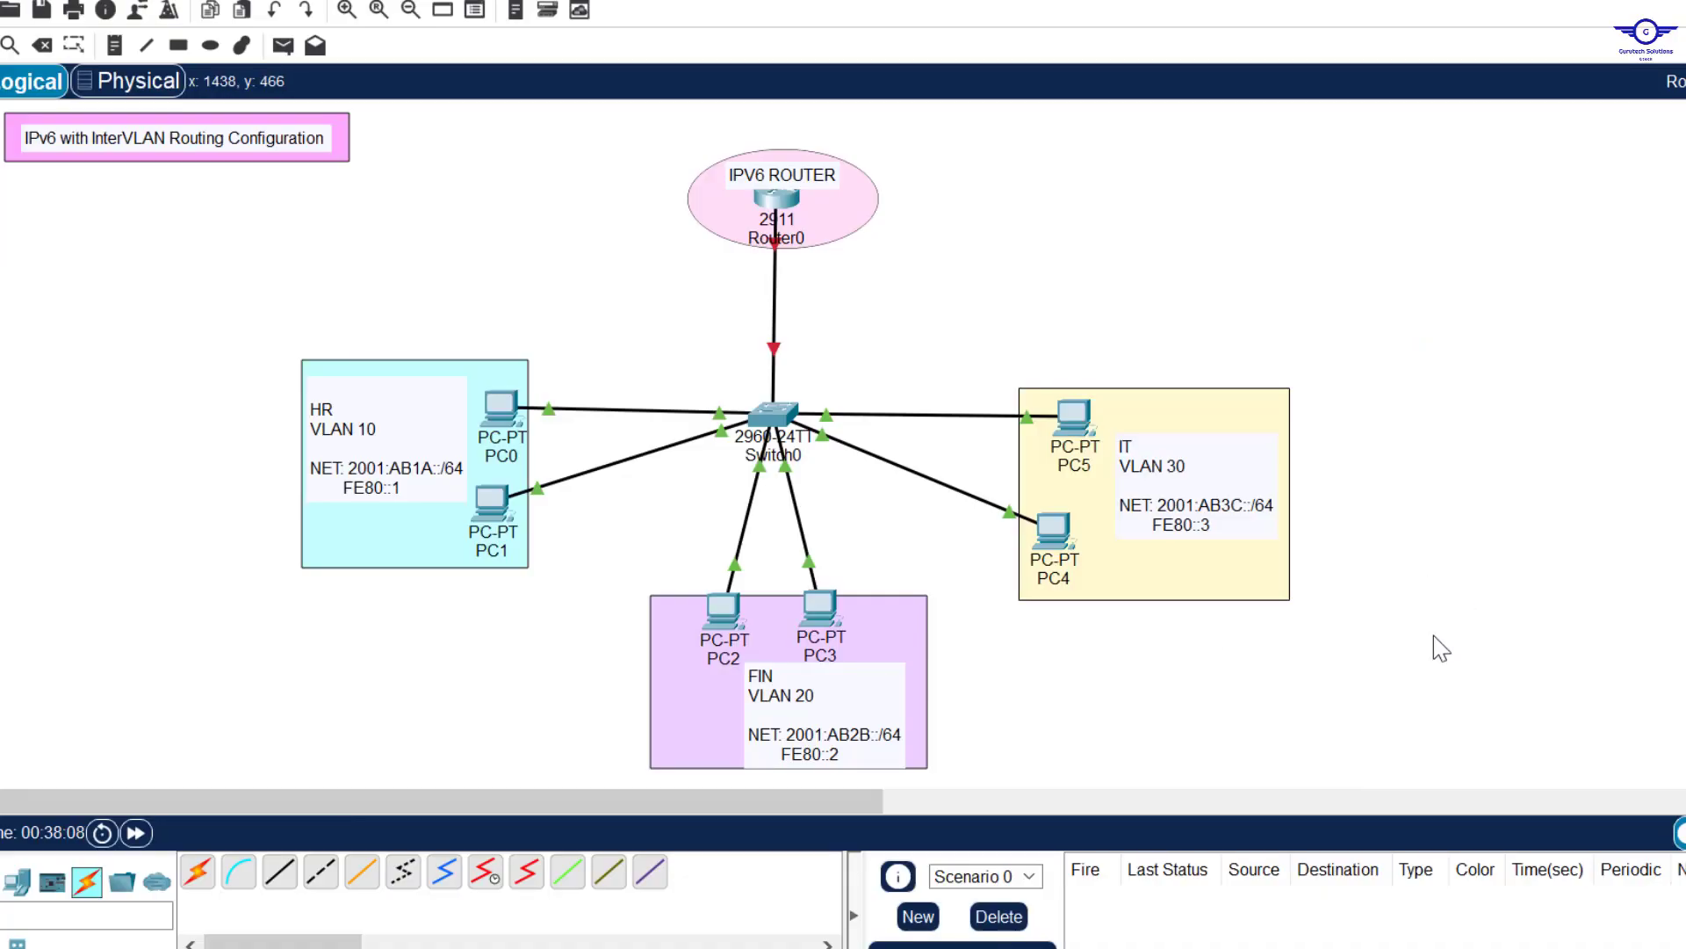
Review the config-guide.txt steps in Notepad and the HR VLAN 10 addressing note in the Packet Tracer topology.
{"action": "key", "text": "alt+Tab"}
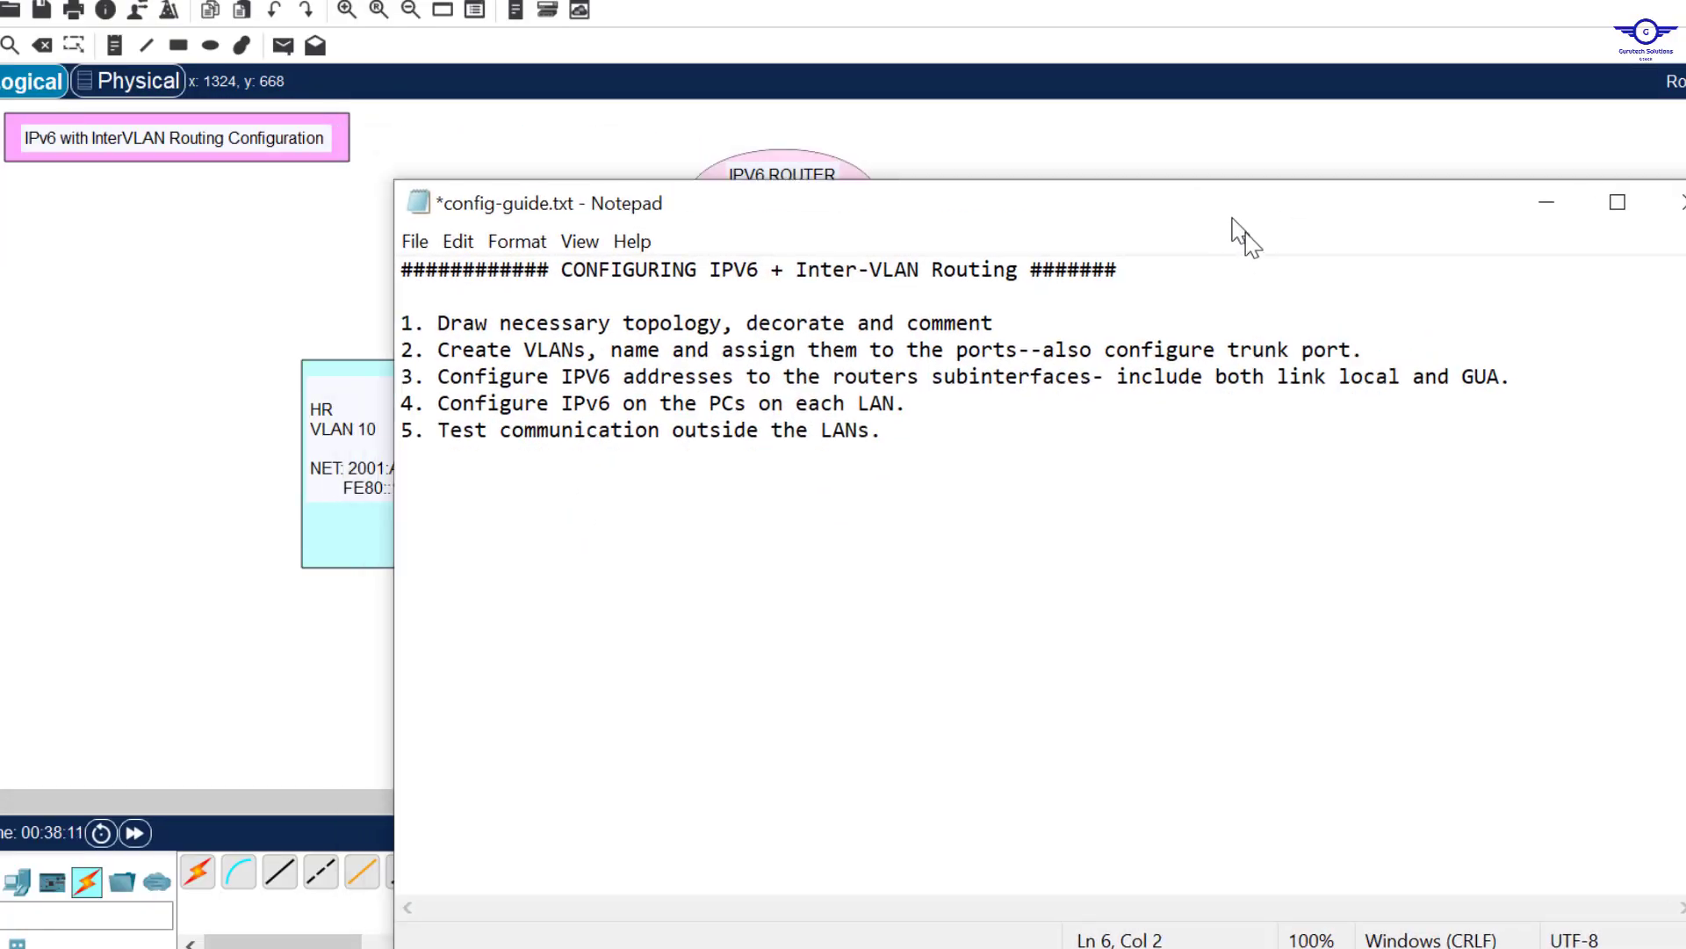
{"action": "left_click_drag", "start_coordinate": [1238, 232], "coordinate": [1274, 546]}
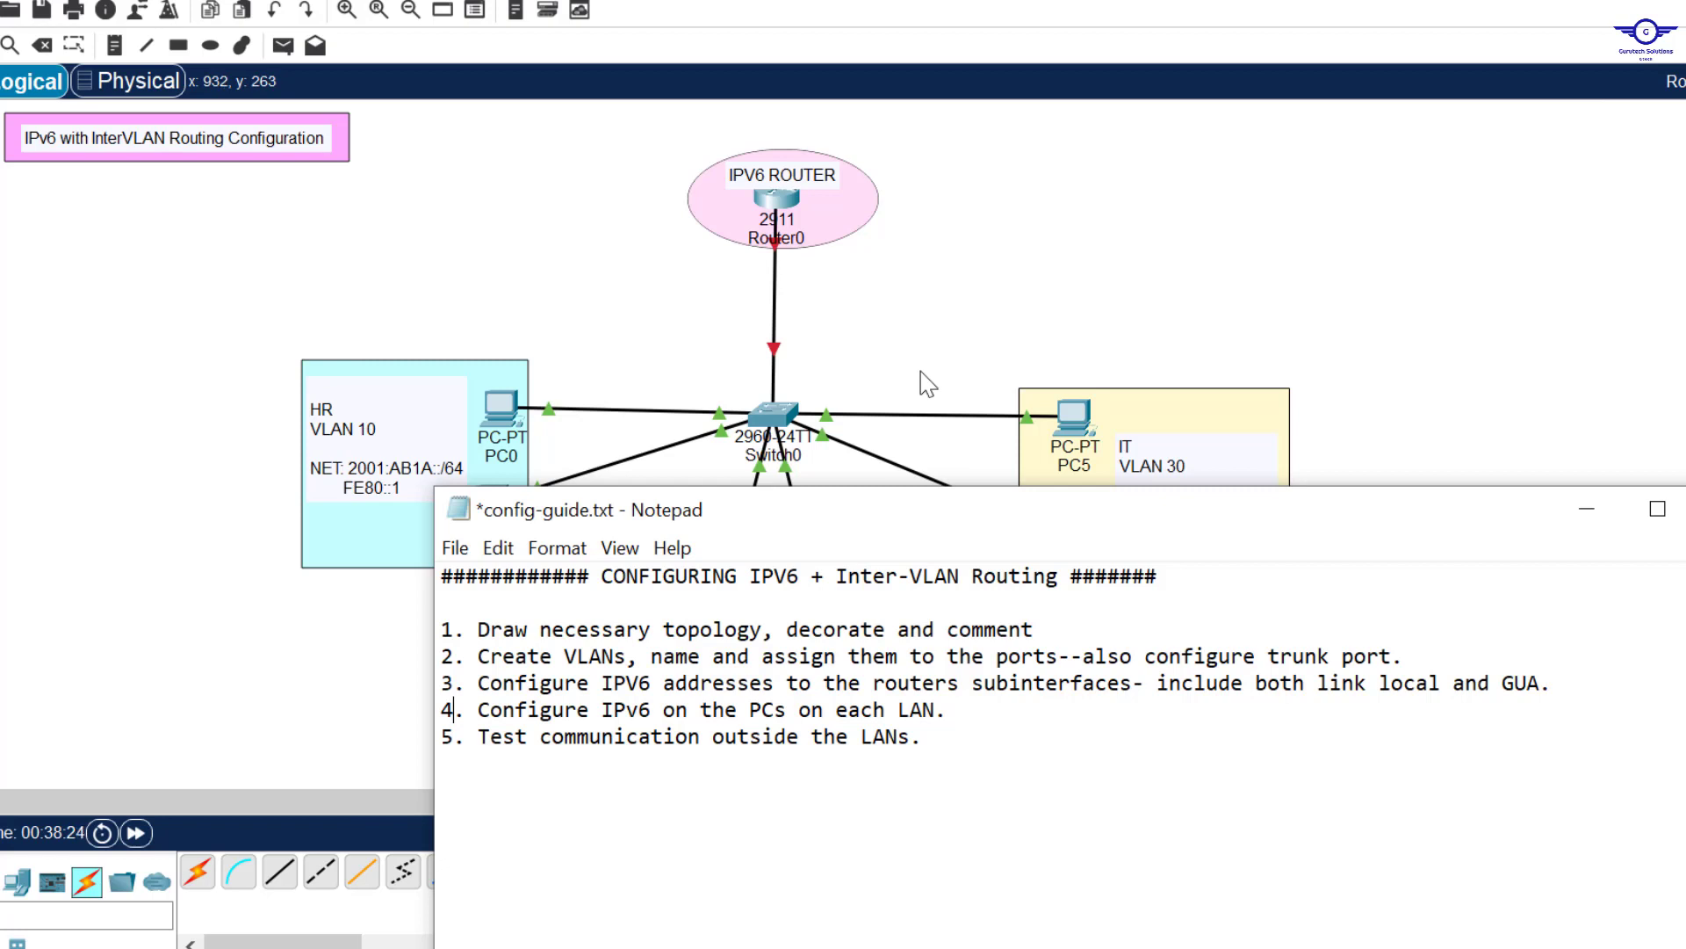
{"action": "left_click", "coordinate": [931, 329]}
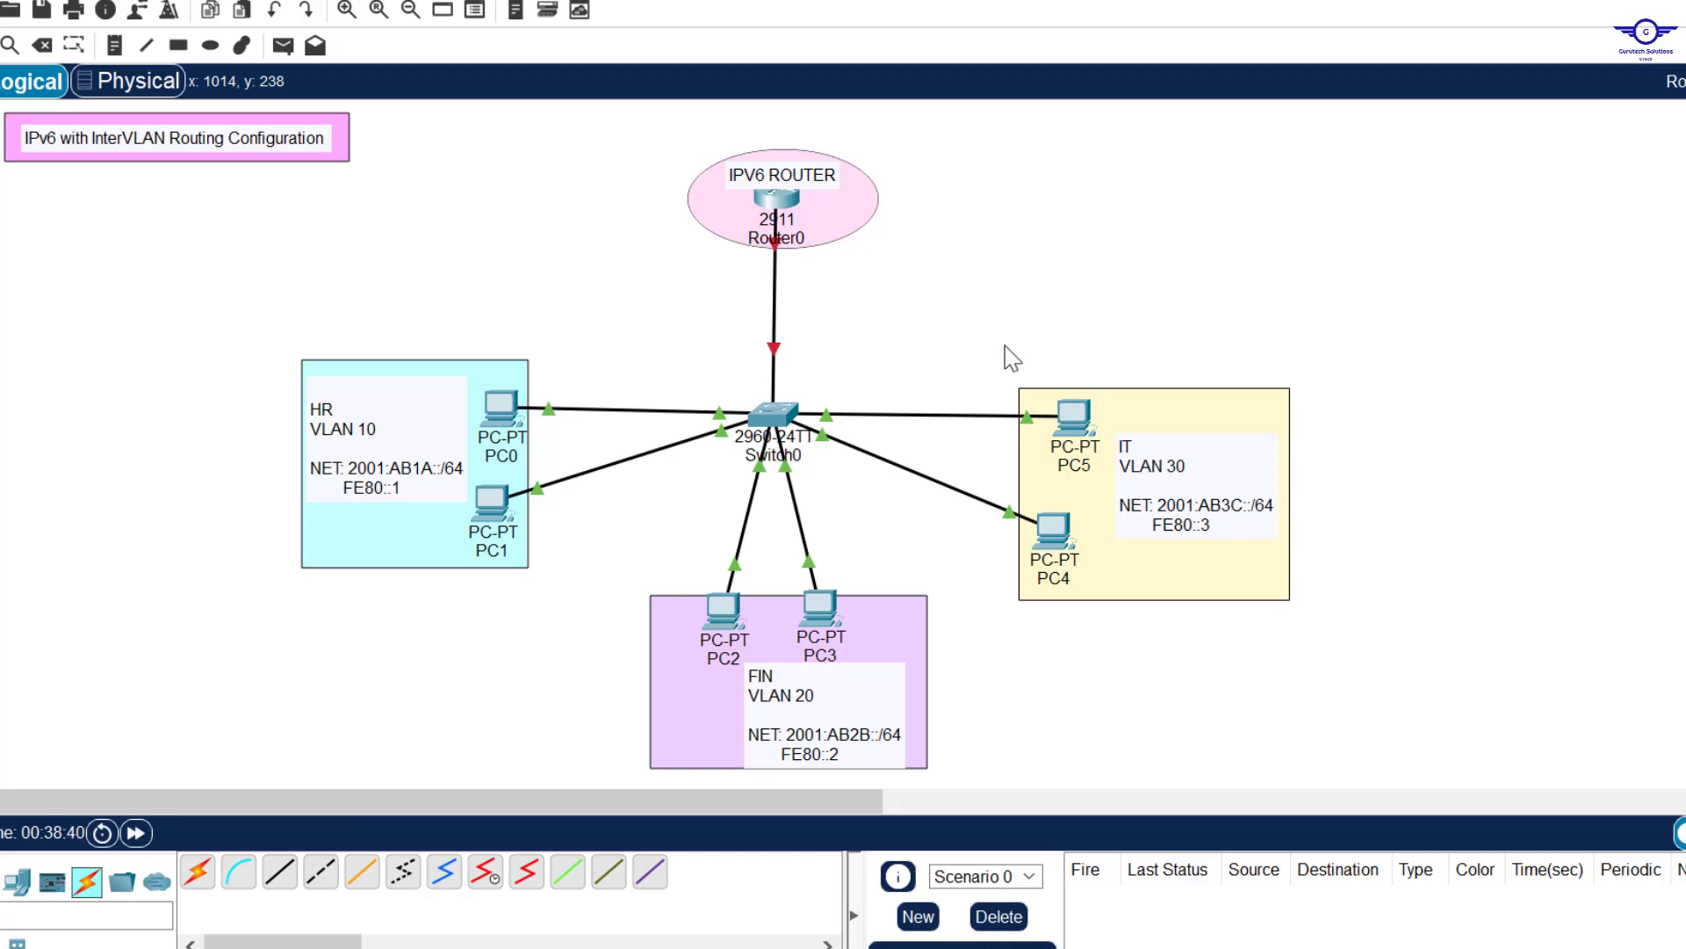
{"action": "left_click", "coordinate": [407, 478]}
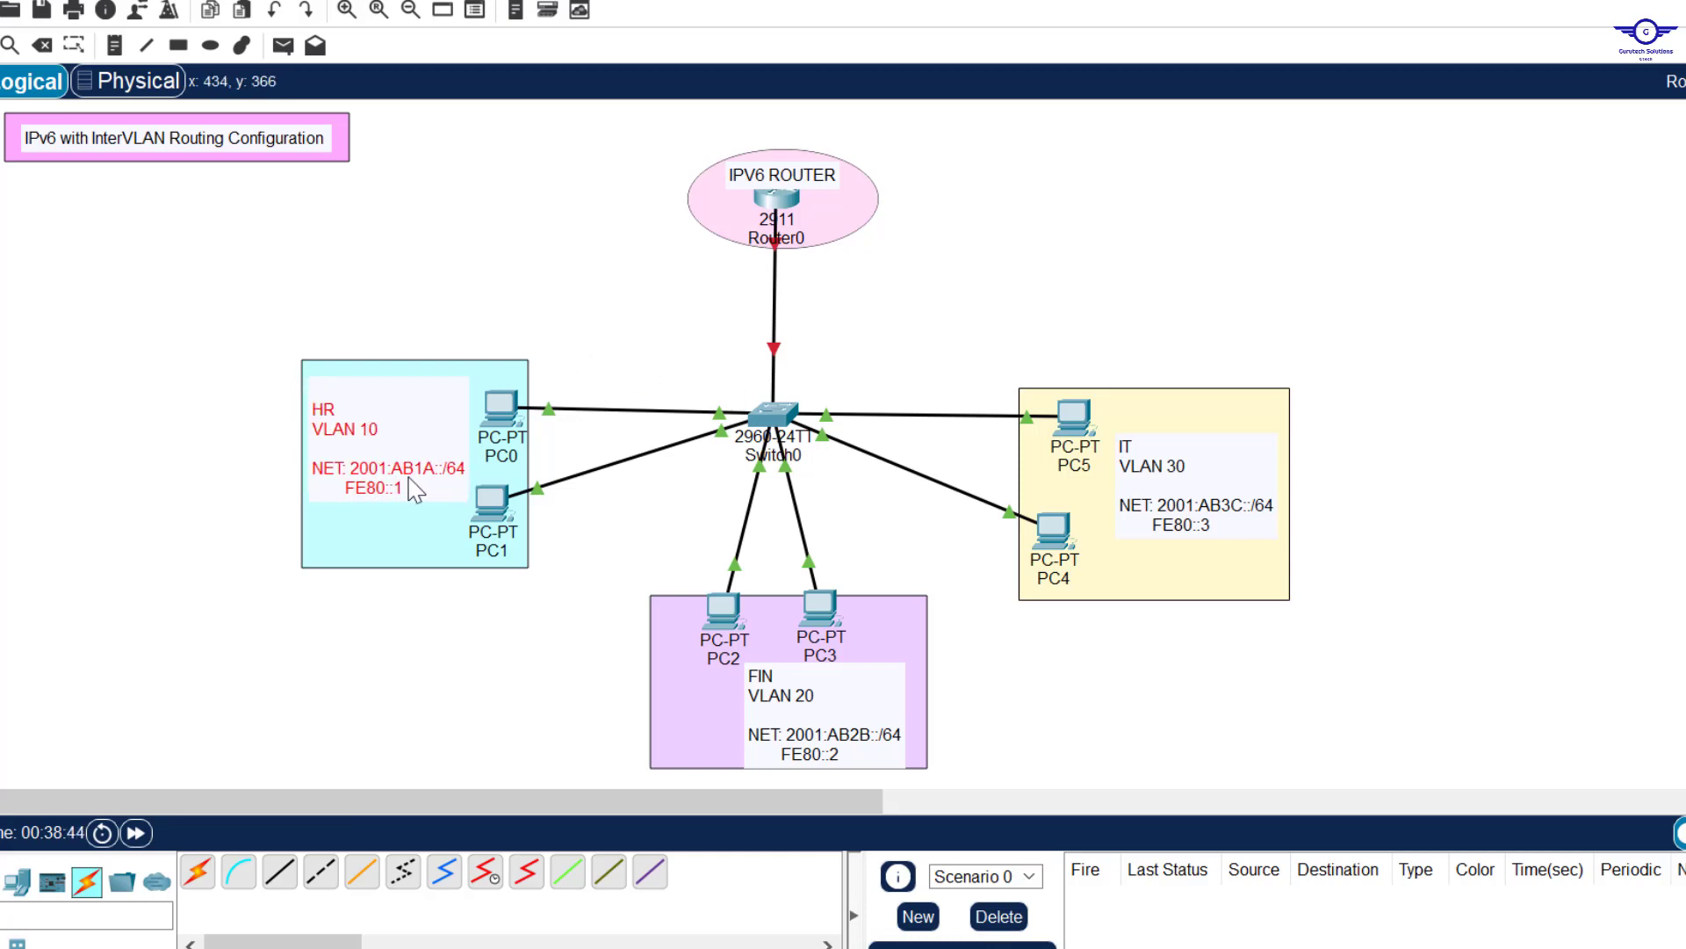
{"action": "left_click", "coordinate": [546, 300]}
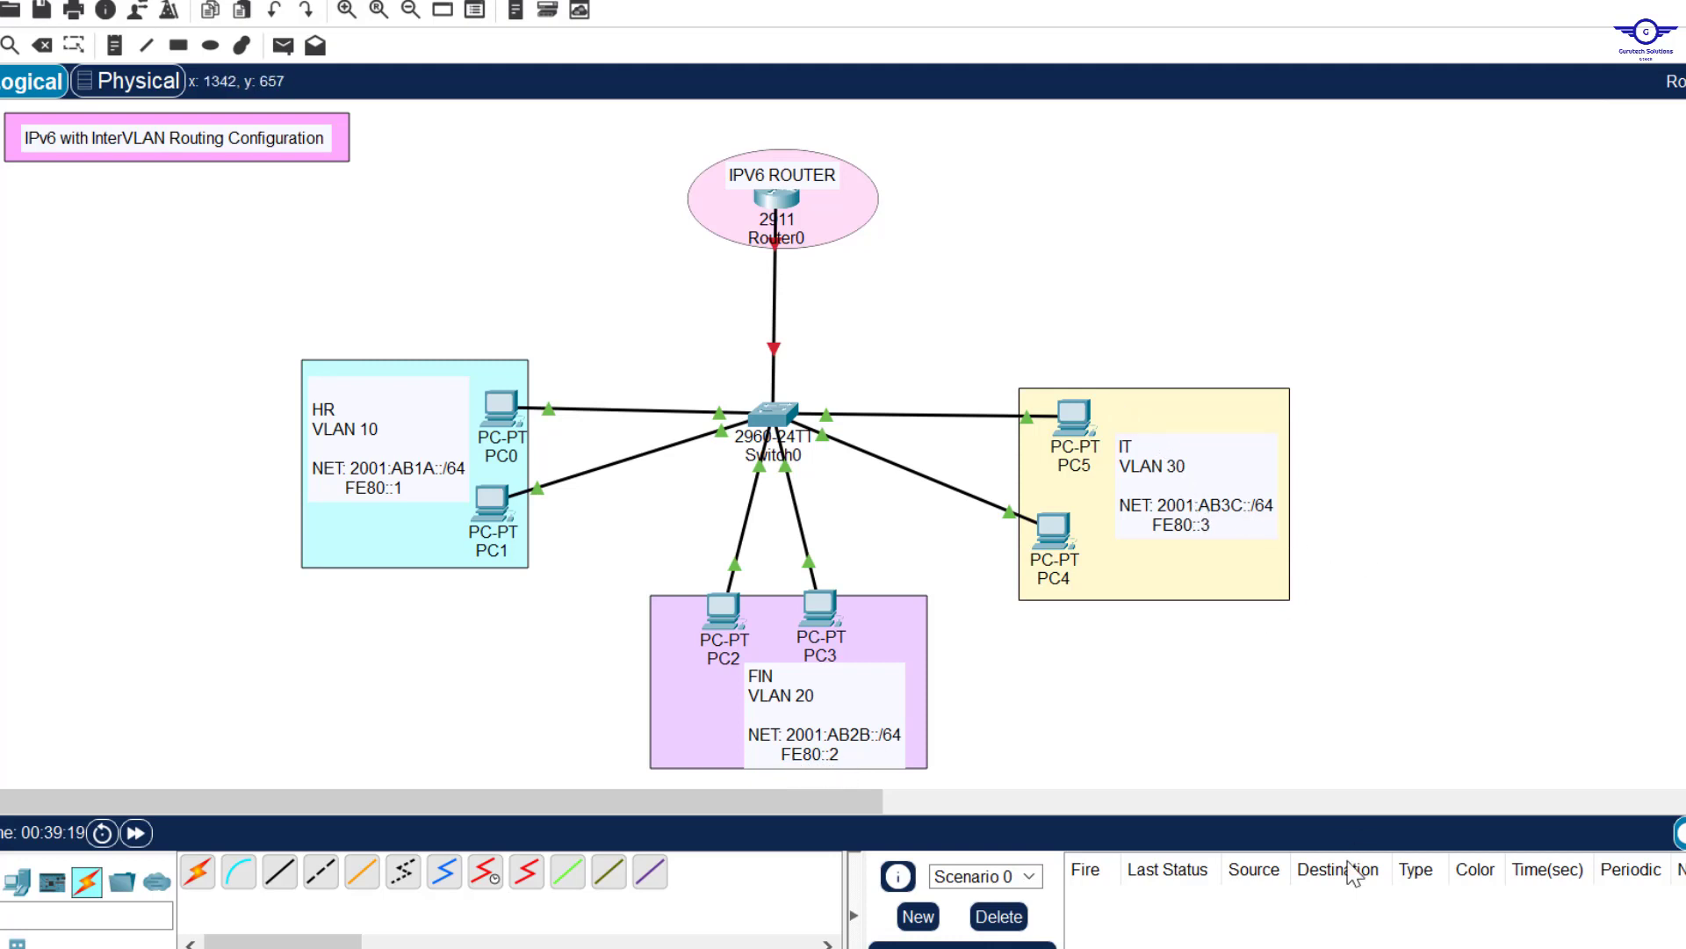
{"action": "key", "text": "alt+Tab"}
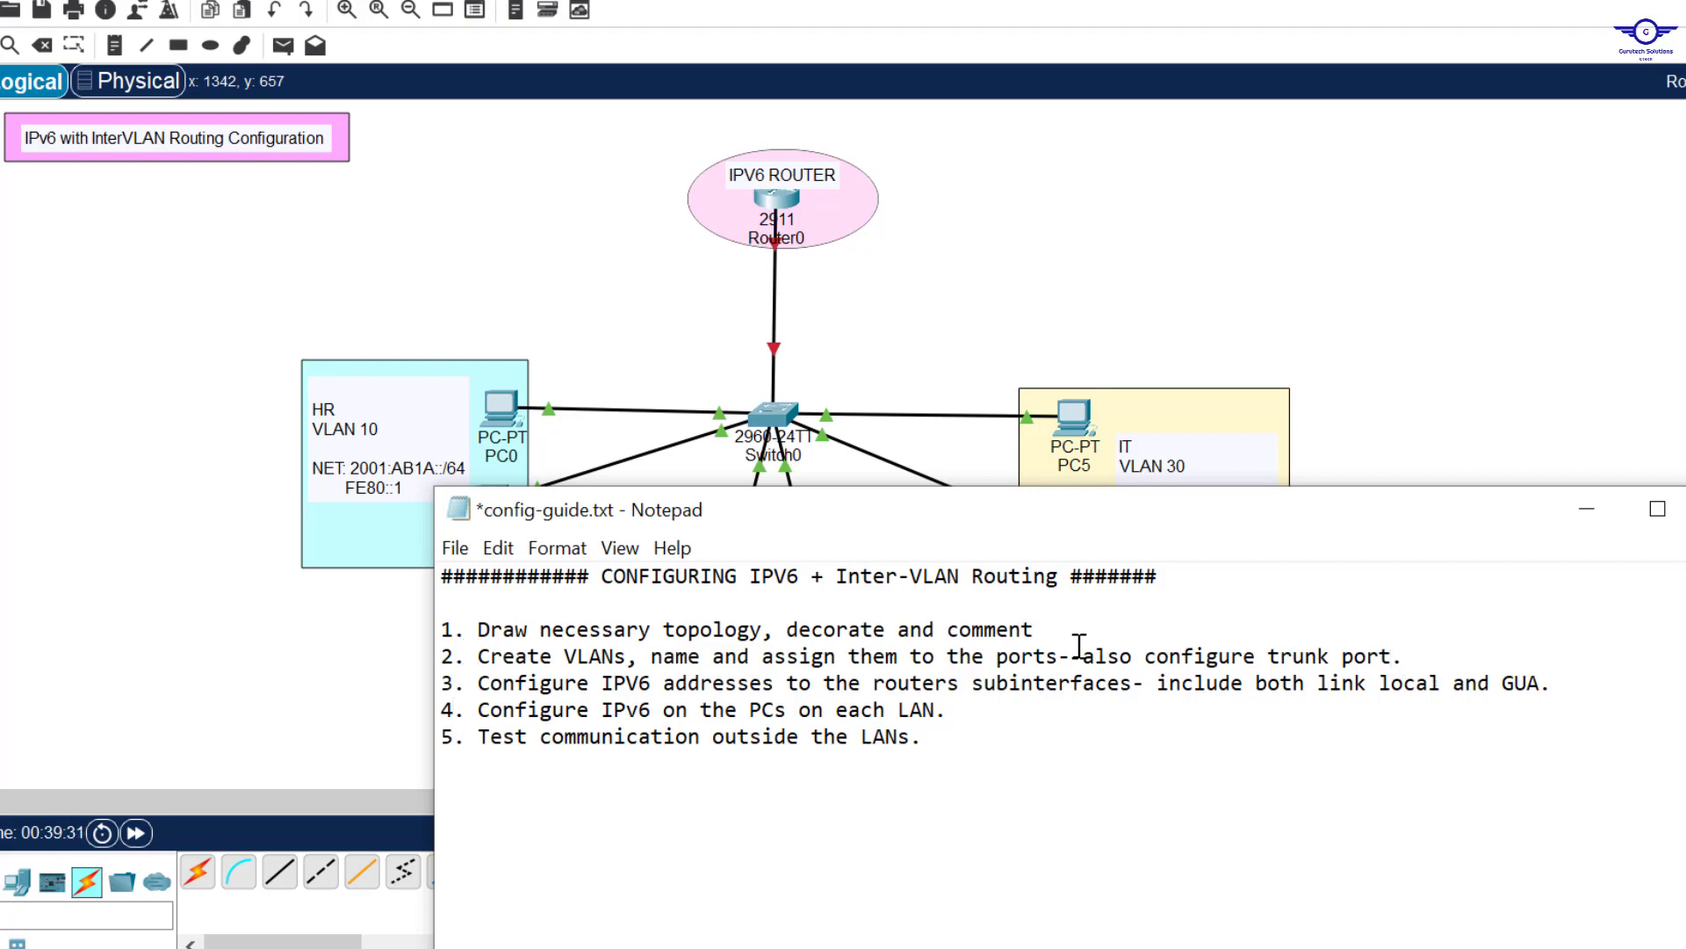
{"action": "left_click", "coordinate": [1148, 313]}
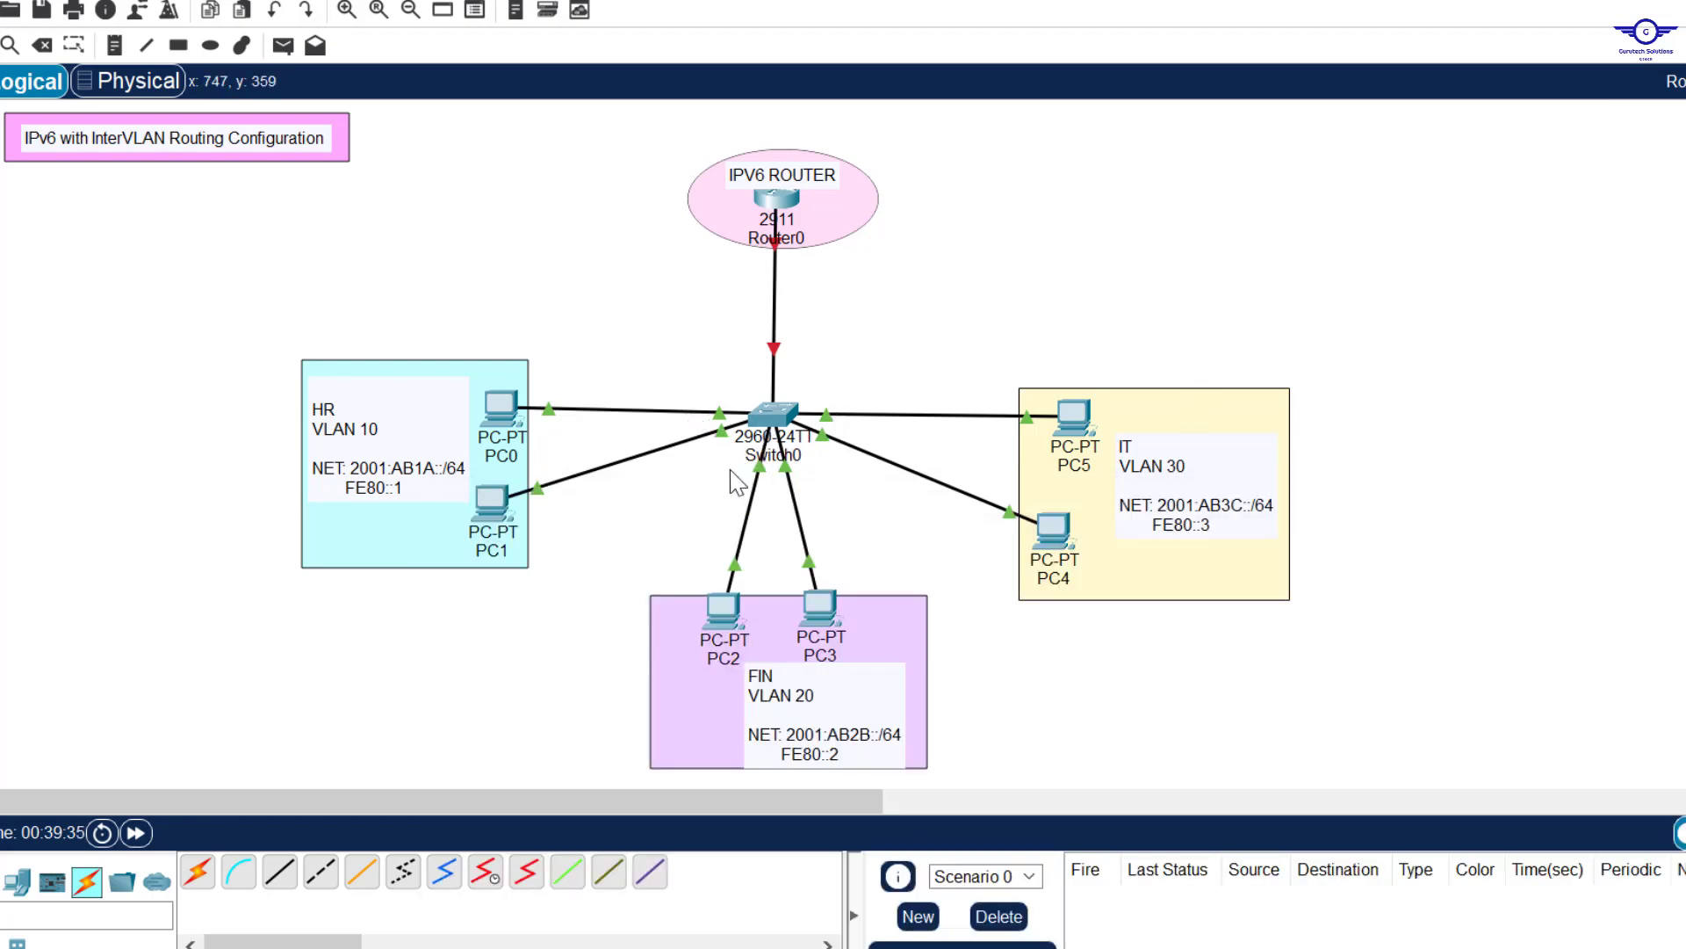
Open the command-line interface of Switch0 and bring up its user prompt.
{"action": "left_click_drag", "start_coordinate": [734, 344], "coordinate": [860, 371]}
{"action": "left_click", "coordinate": [780, 413]}
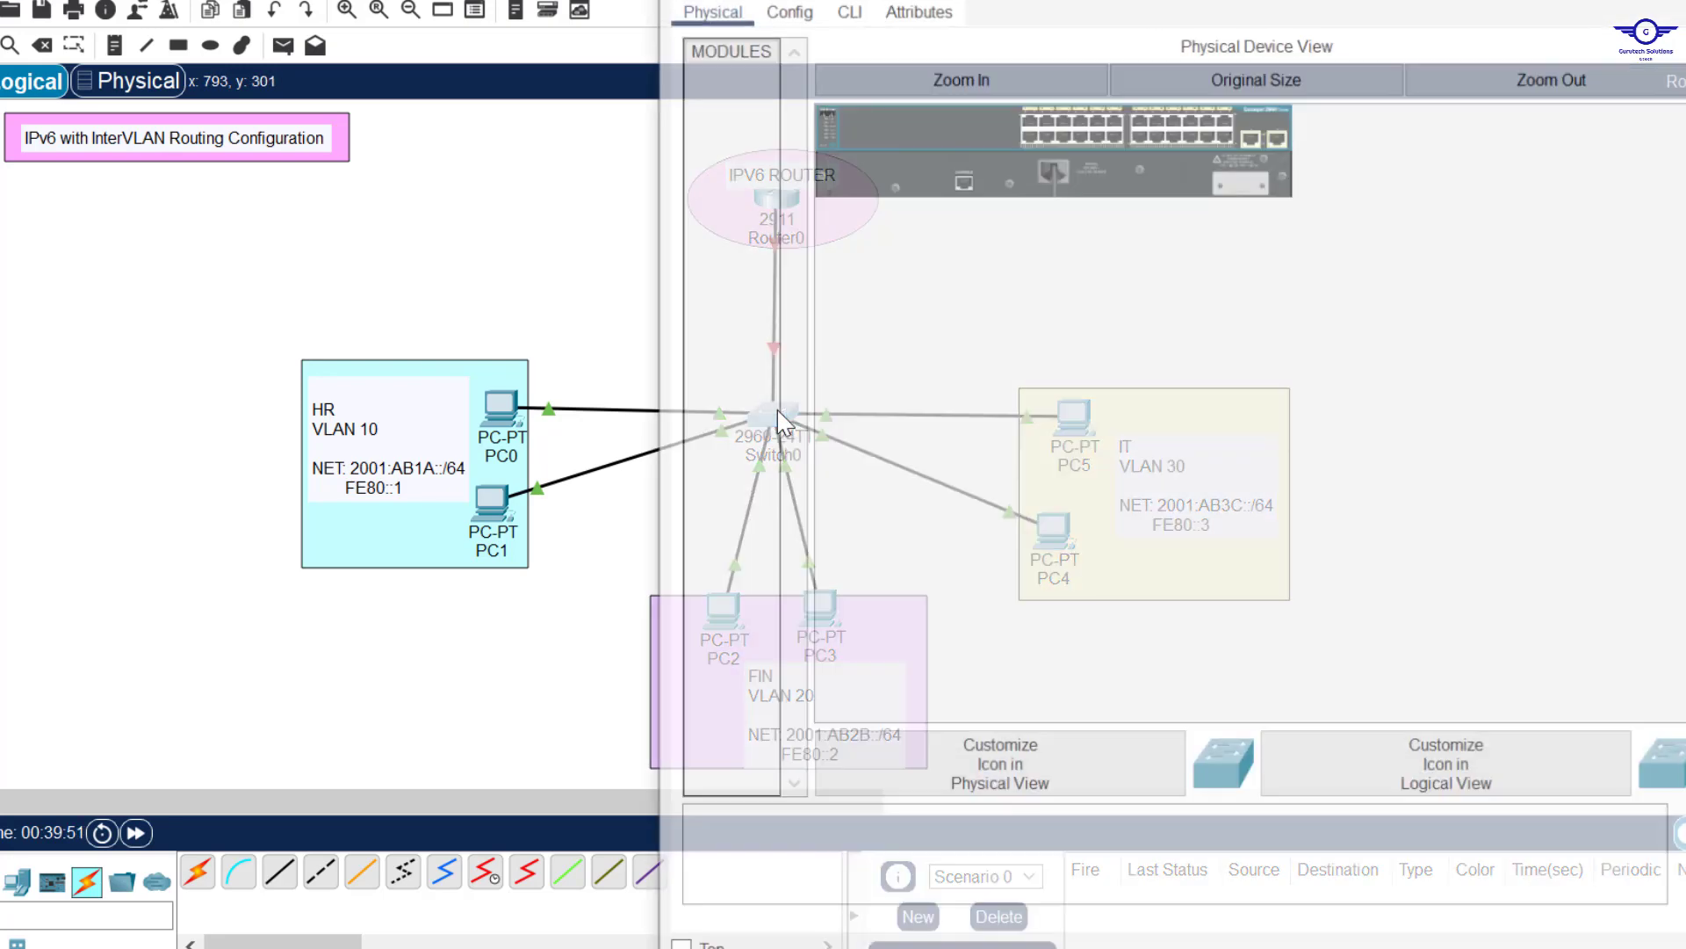
{"action": "left_click_drag", "start_coordinate": [1046, 3], "coordinate": [1046, 105]}
{"action": "left_click", "coordinate": [860, 180]}
{"action": "key", "text": "Return"}
{"action": "key", "text": "Return"}
{"action": "key", "text": "Return"}
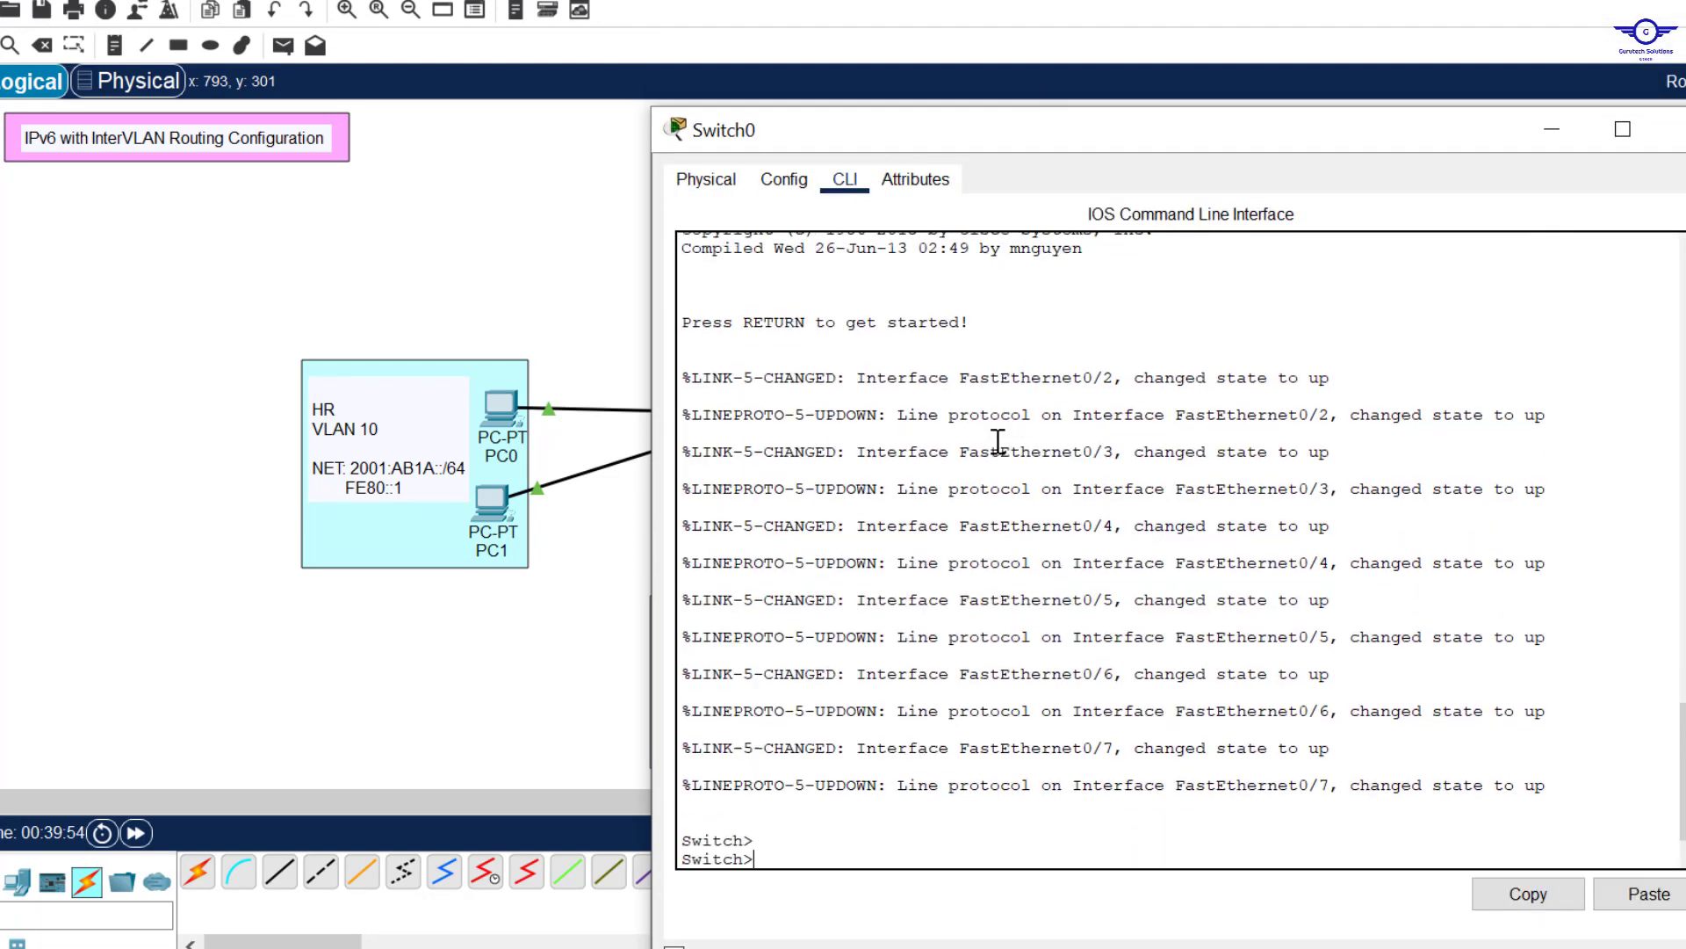
Enter privileged mode with en and global configuration mode with conf t on Switch0.
{"action": "type", "text": "en"}
{"action": "key", "text": "Return"}
{"action": "key", "text": "Return"}
{"action": "key", "text": "Return"}
{"action": "type", "text": "co"}
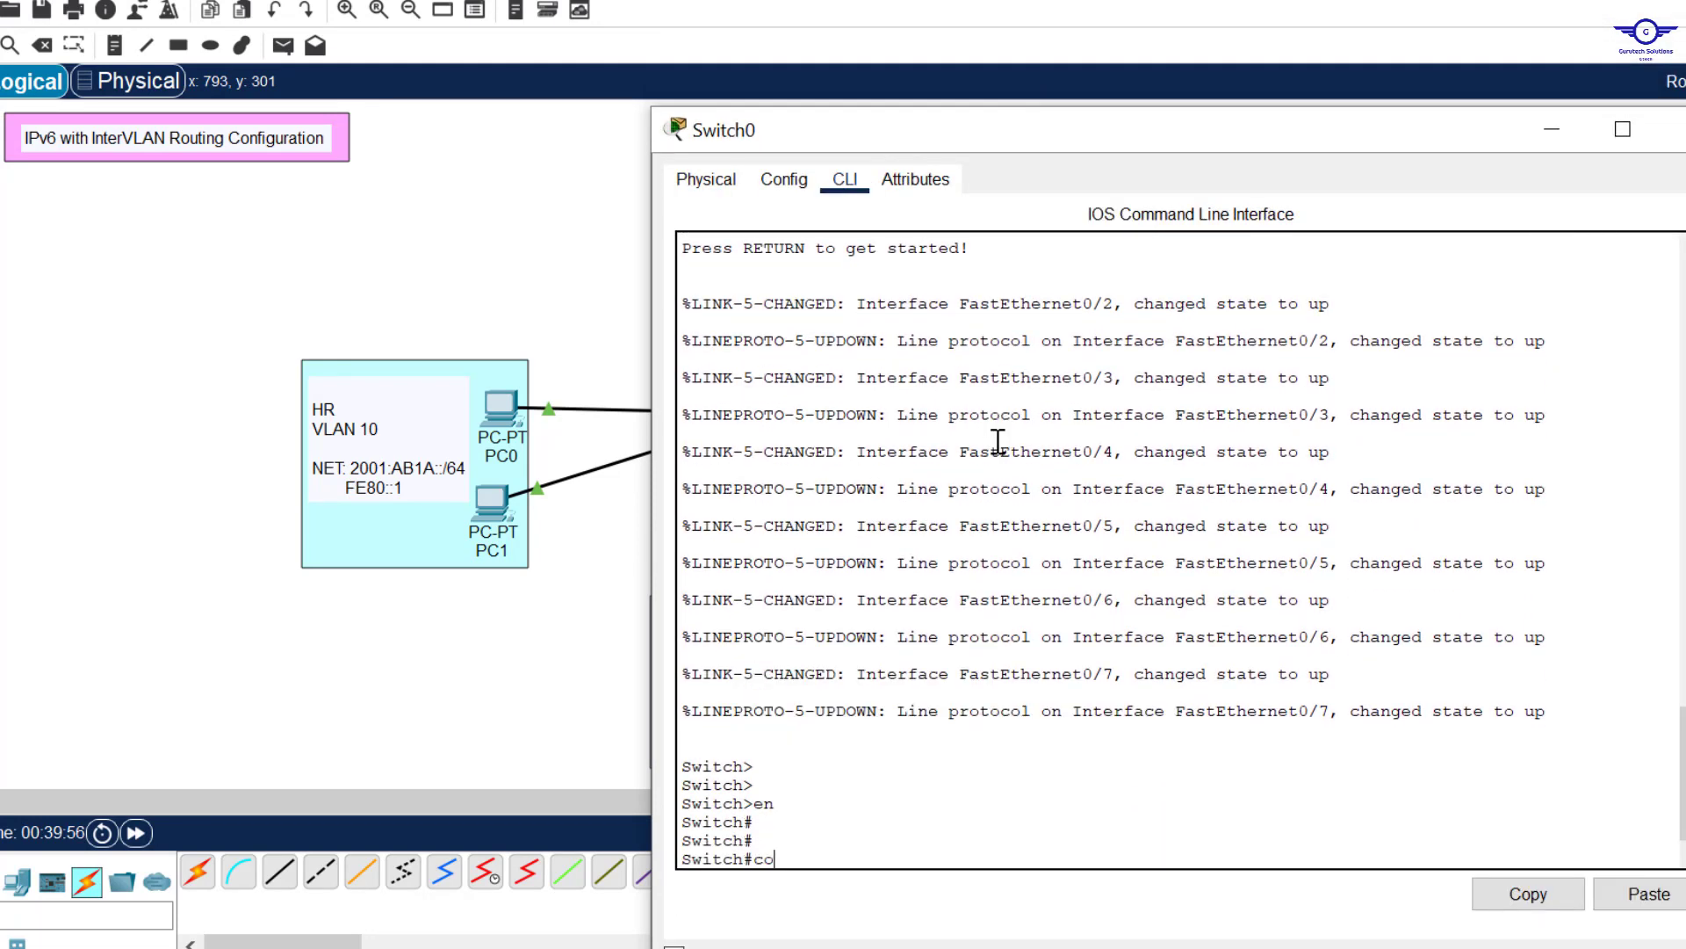
{"action": "type", "text": "nf t"}
{"action": "key", "text": "Return"}
{"action": "key", "text": "Return"}
{"action": "key", "text": "Return"}
{"action": "key", "text": "Return"}
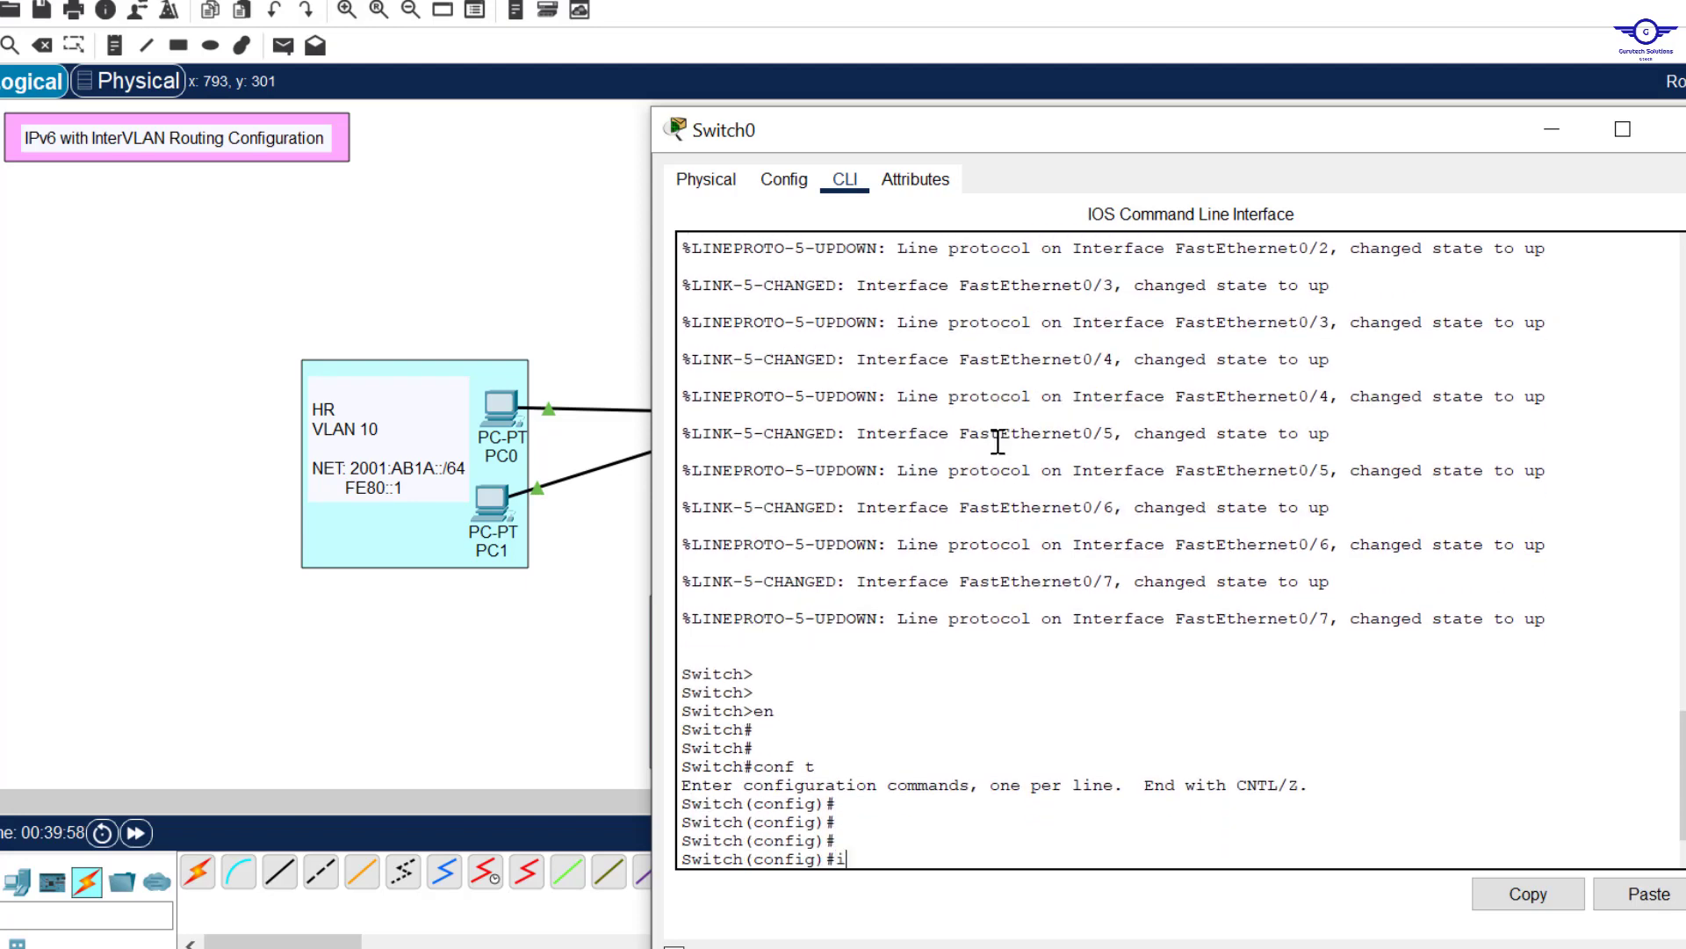
Configure interface fa0/1 on Switch0 as a trunk port with switchport mode trunk.
{"action": "type", "text": "int fa0/1"}
{"action": "key", "text": "Return"}
{"action": "key", "text": "Return"}
{"action": "key", "text": "Return"}
{"action": "key", "text": "Return"}
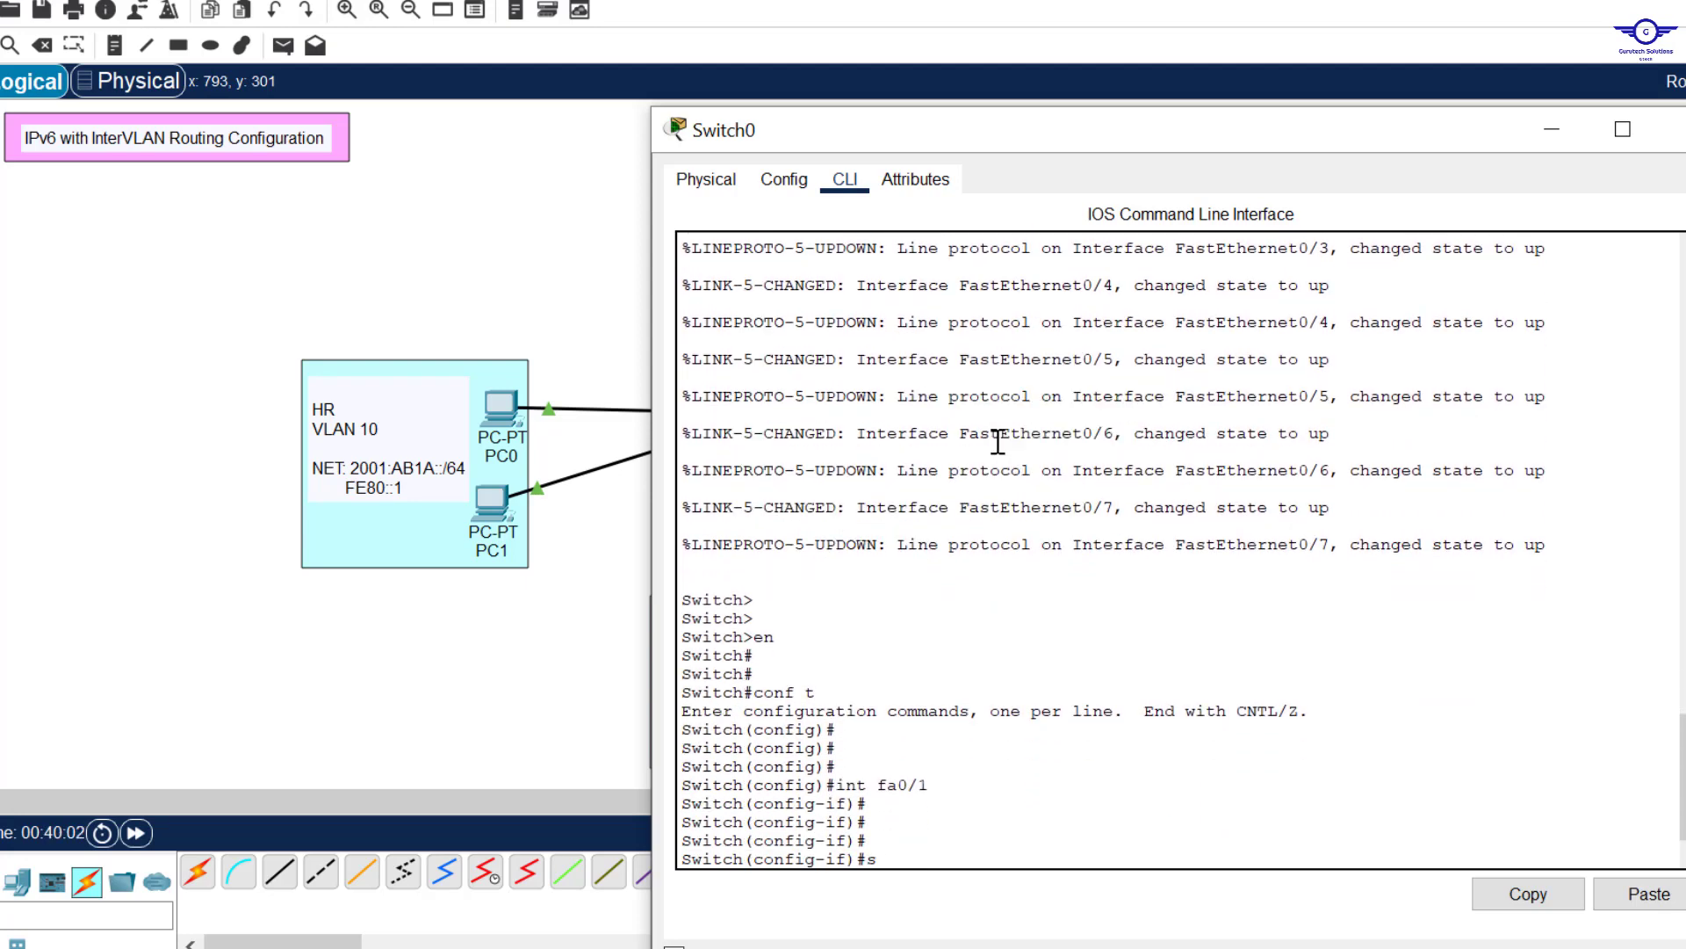
{"action": "type", "text": "i"}
{"action": "key", "text": "Tab"}
{"action": "type", "text": "m"}
{"action": "key", "text": "Tab"}
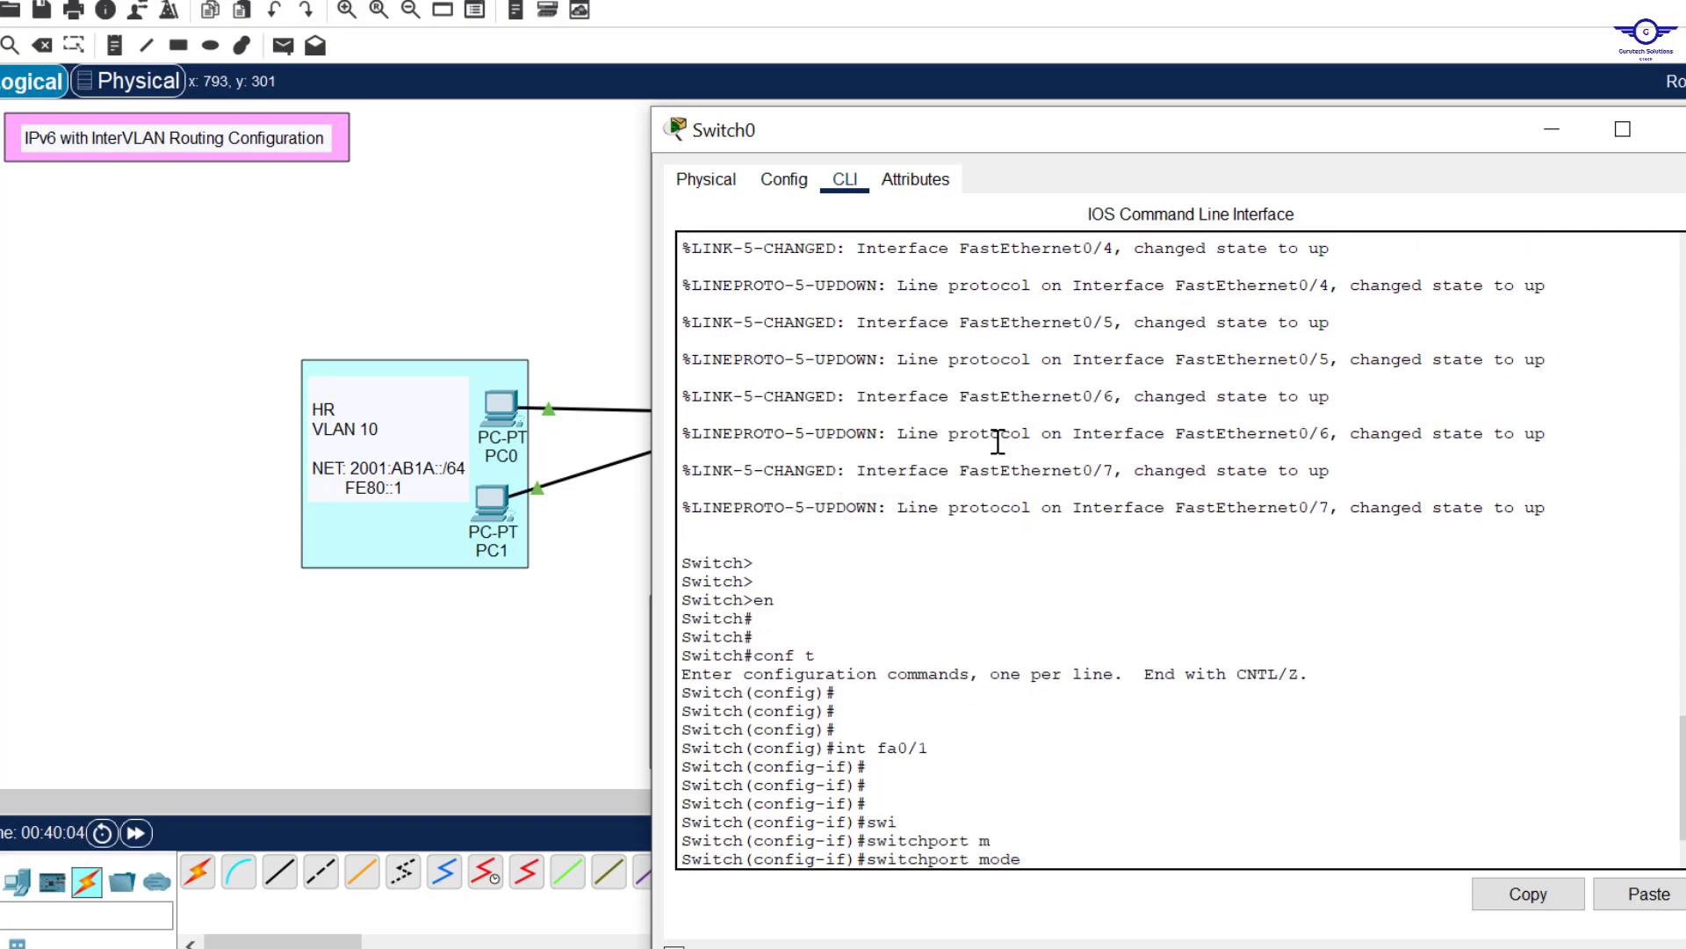
{"action": "type", "text": "tr"}
{"action": "key", "text": "Tab"}
{"action": "key", "text": "Return"}
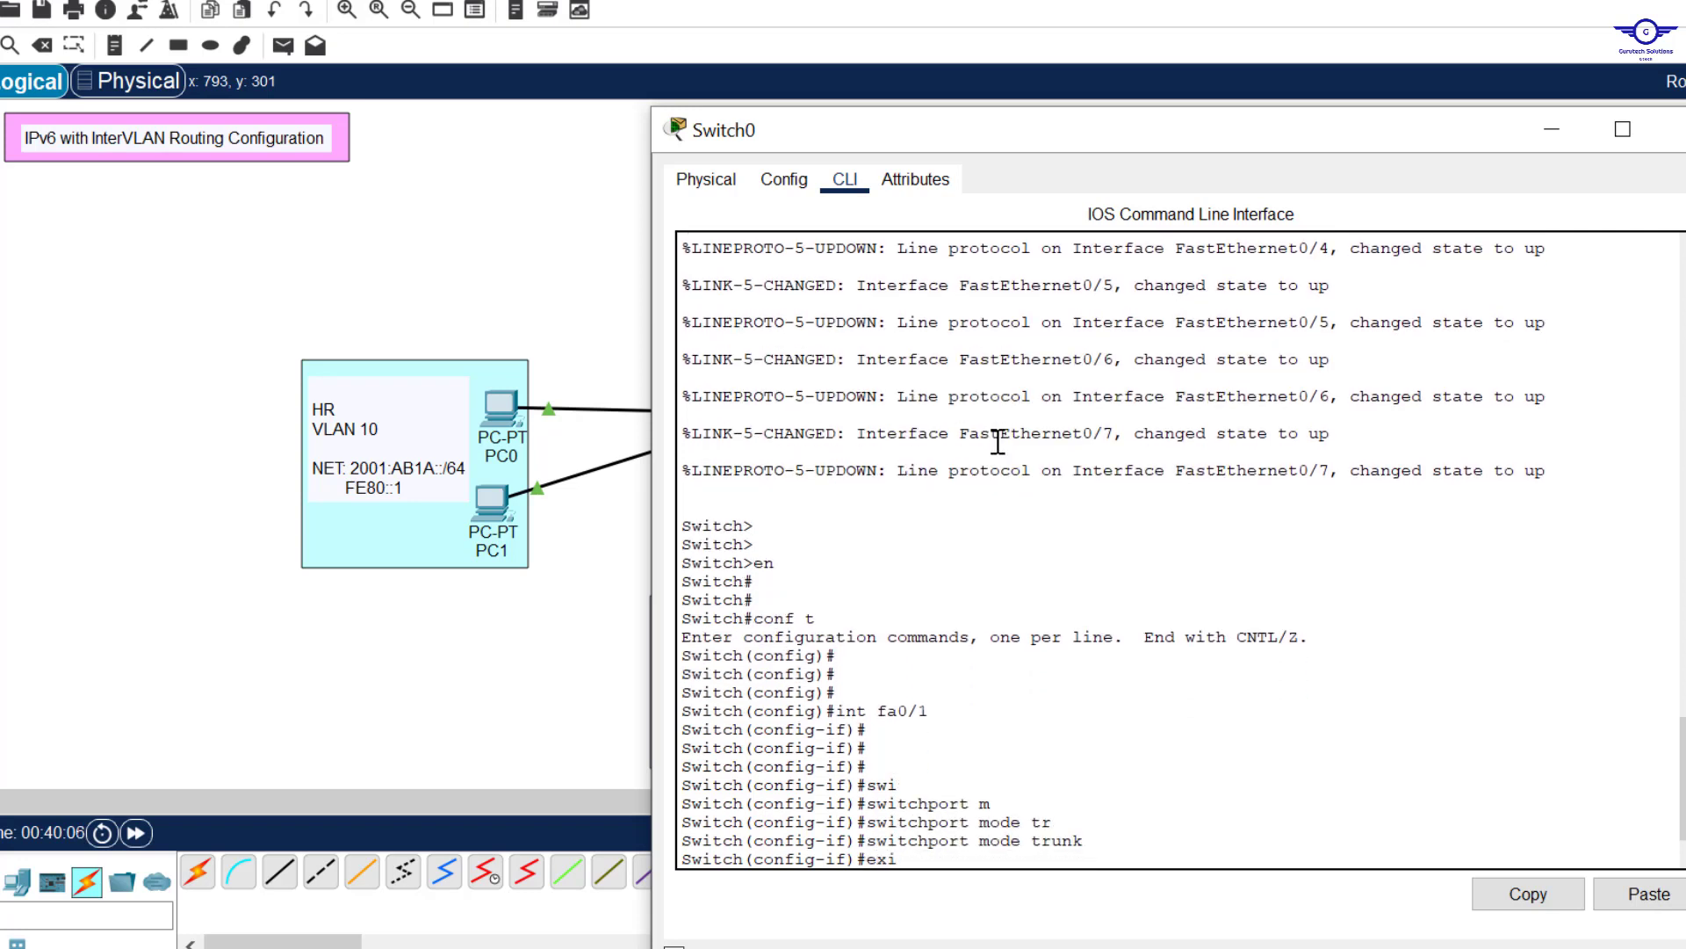
Exit the interface configuration and save the switch configuration with do wr.
{"action": "type", "text": "exit"}
{"action": "key", "text": "Return"}
{"action": "key", "text": "Return"}
{"action": "key", "text": "Return"}
{"action": "key", "text": "Return"}
{"action": "key", "text": "Return"}
{"action": "type", "text": "do"}
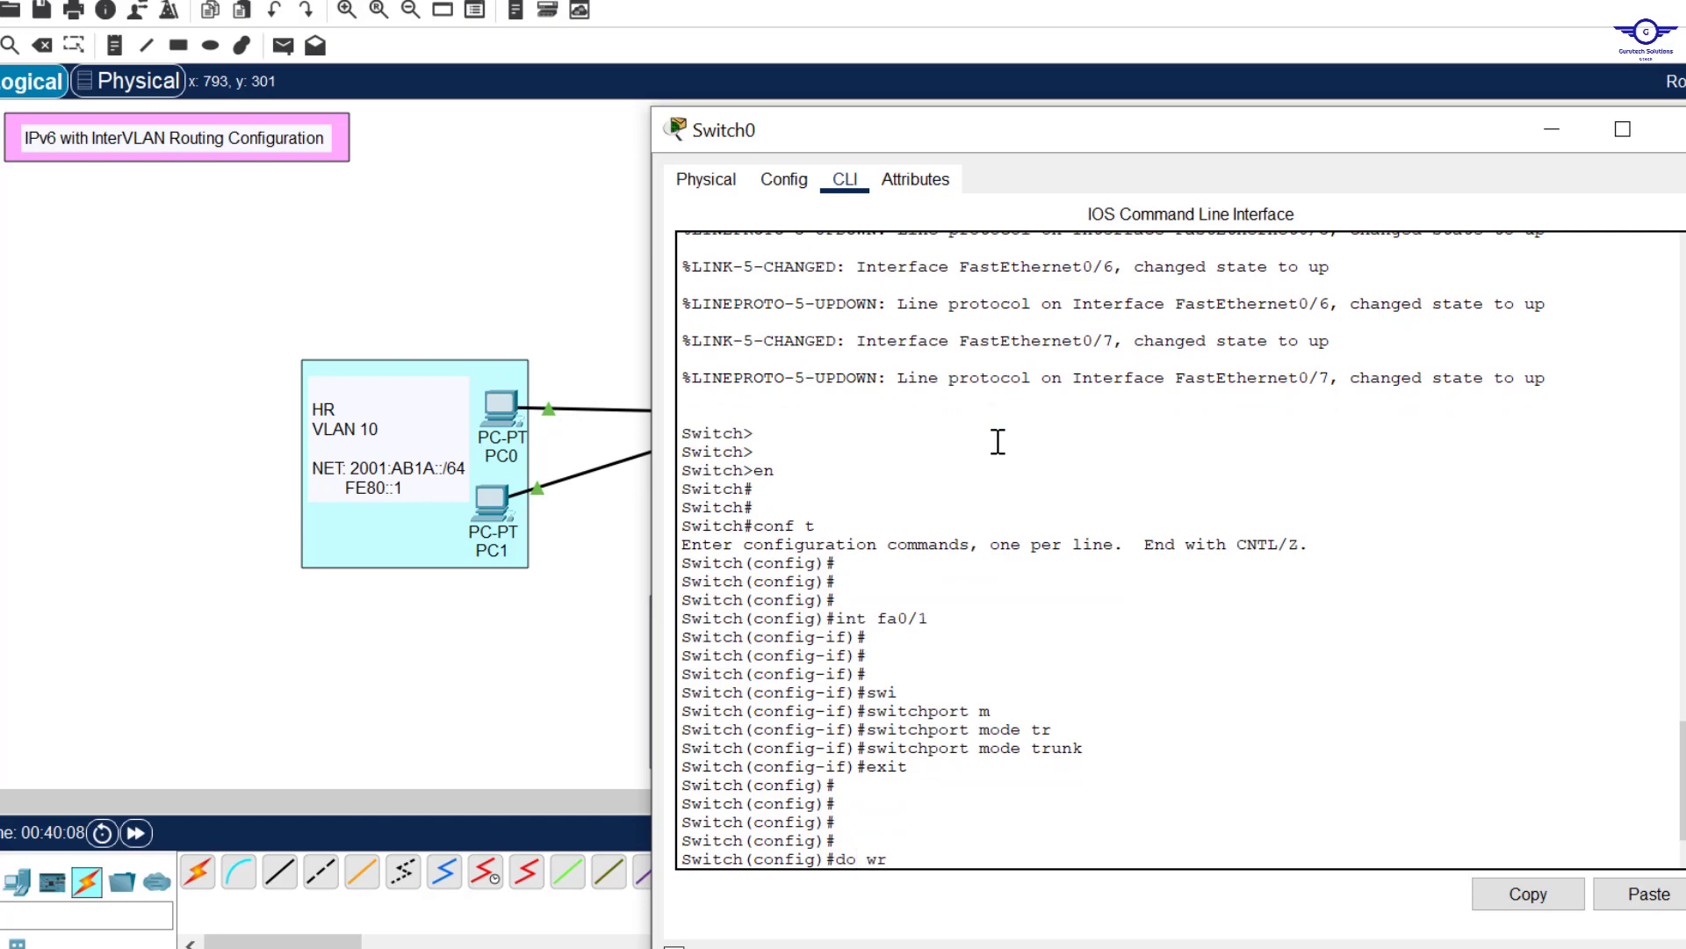
{"action": "type", "text": " wr"}
{"action": "key", "text": "Return"}
{"action": "key", "text": "Return"}
{"action": "key", "text": "Return"}
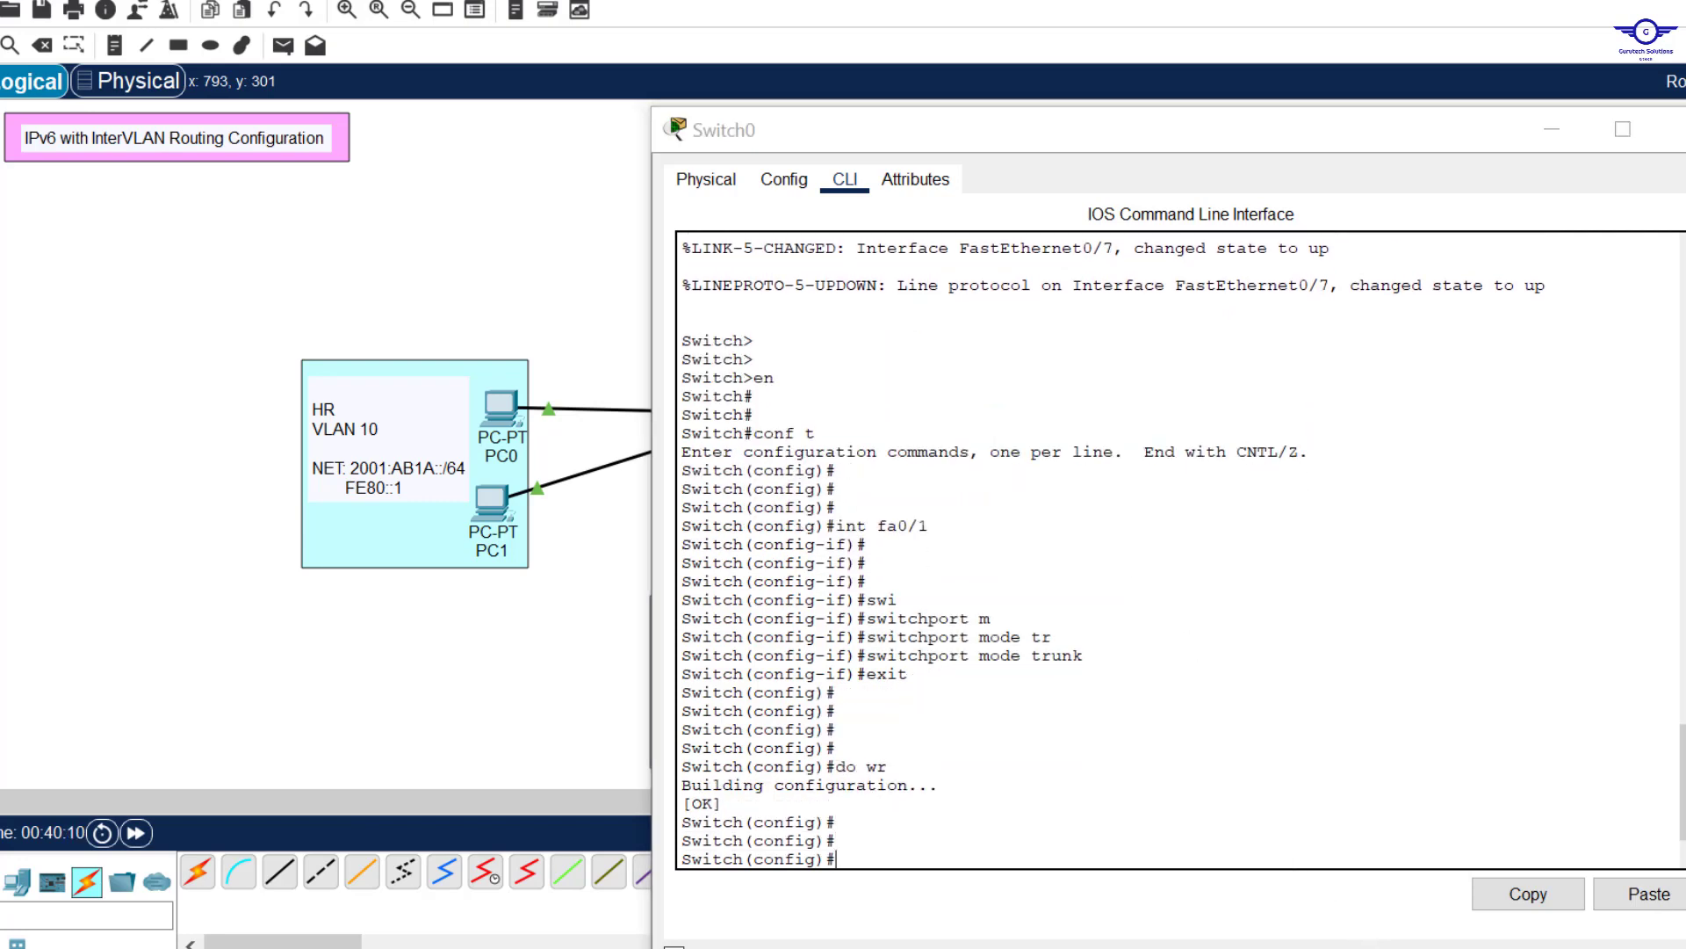
Create VLAN 10 named HR, VLAN 20 named FIN and VLAN 30 named IT on Switch0, following the configuration guide.
{"action": "key", "text": "alt+Tab"}
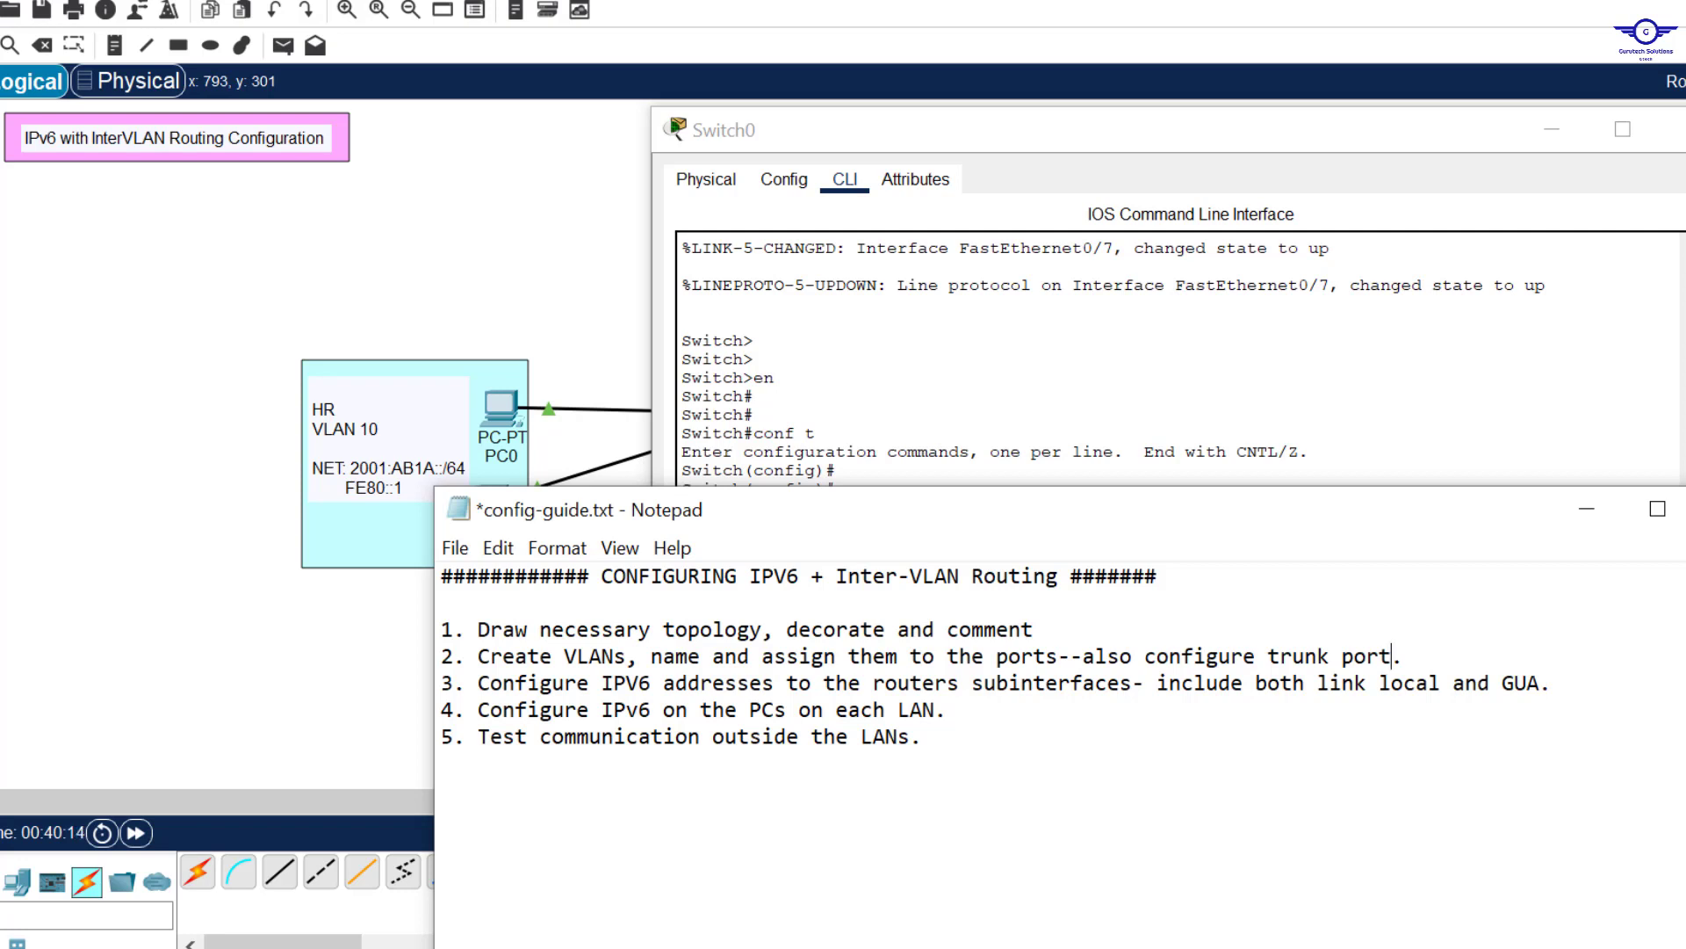
{"action": "left_click", "coordinate": [1212, 454]}
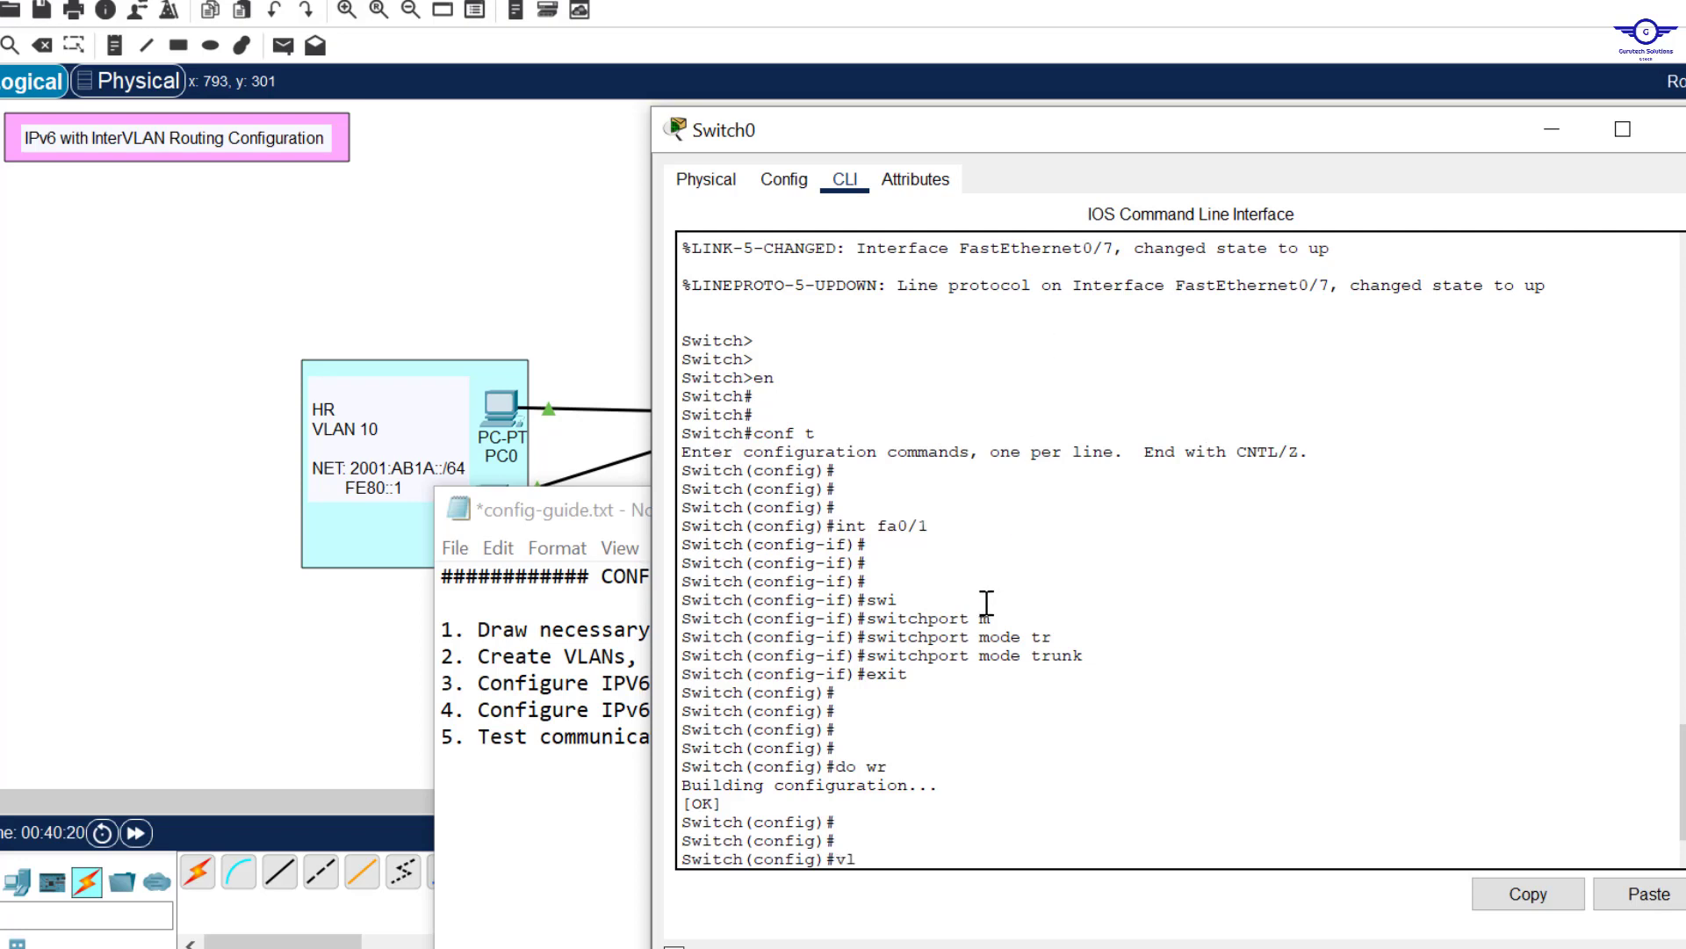
{"action": "key", "text": "Return"}
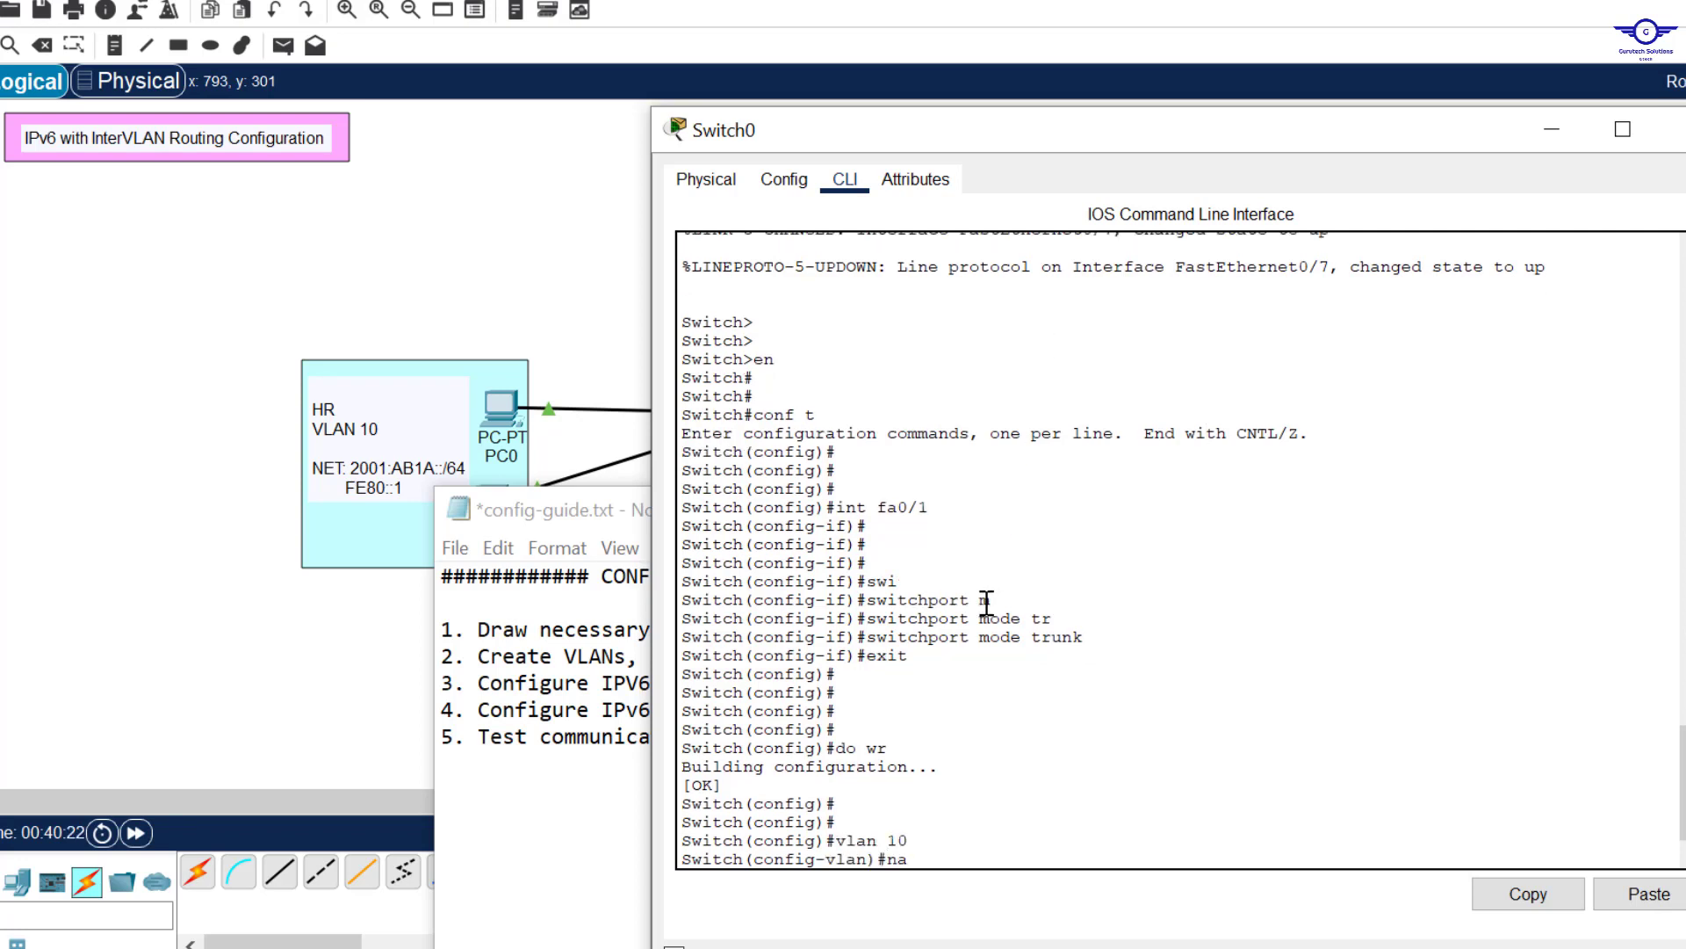
{"action": "left_click_drag", "start_coordinate": [1082, 142], "coordinate": [1097, 51]}
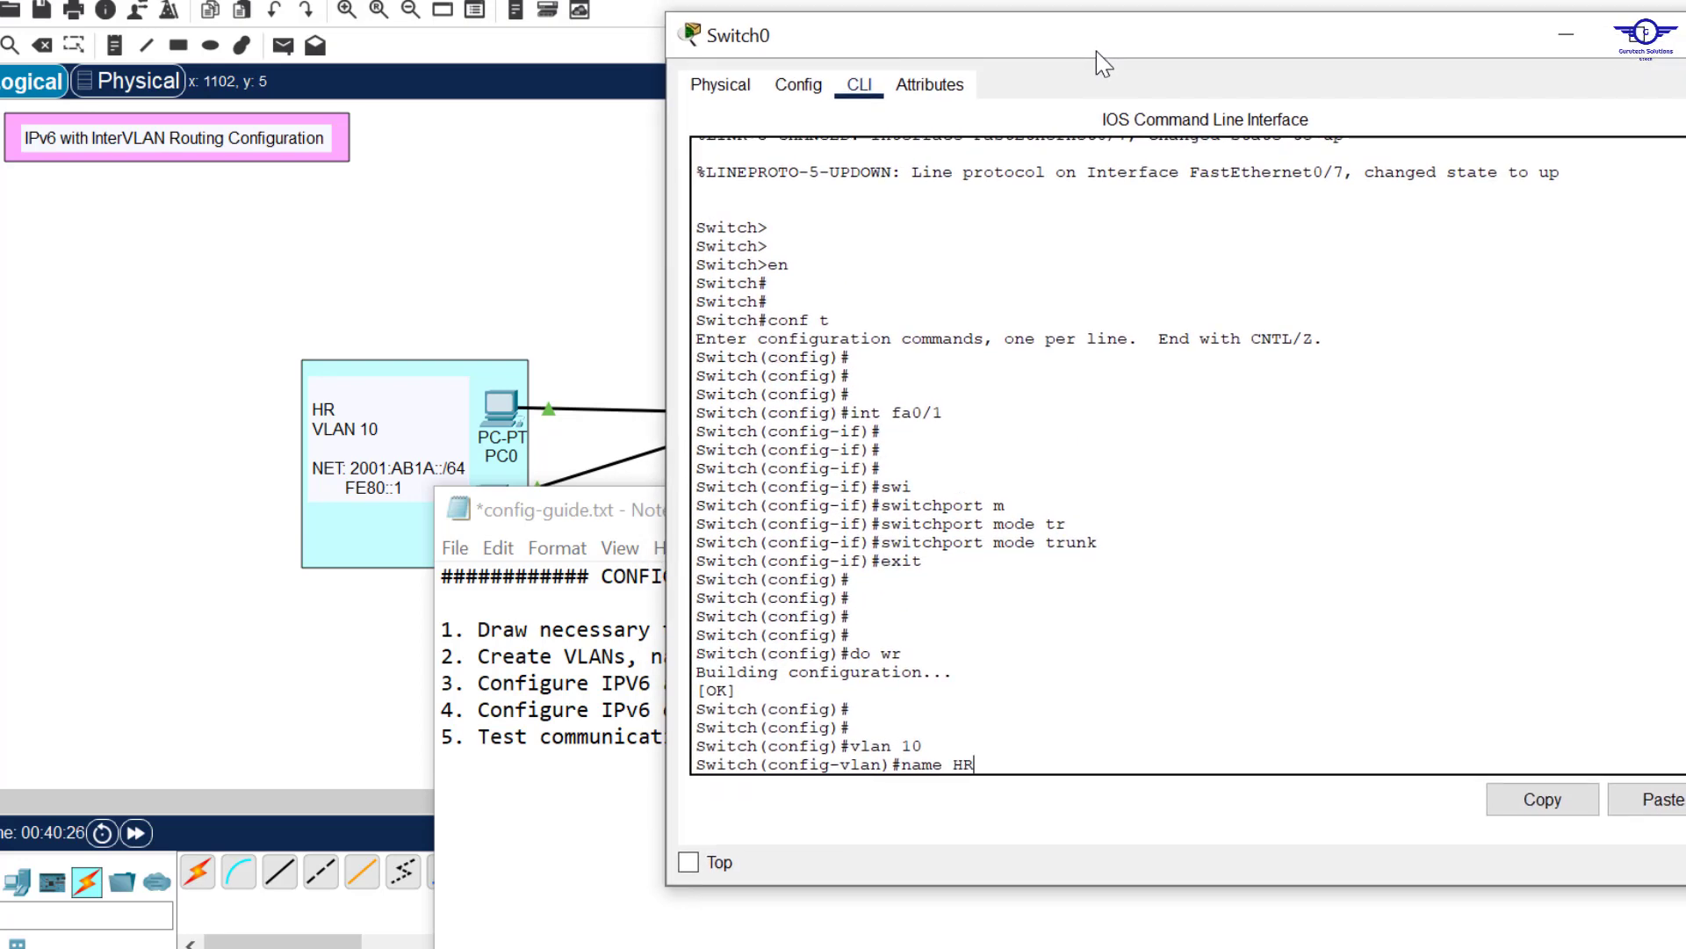
{"action": "type", "text": "ex   vlan 20 name FIN EX   vlan 30 name IT EX"}
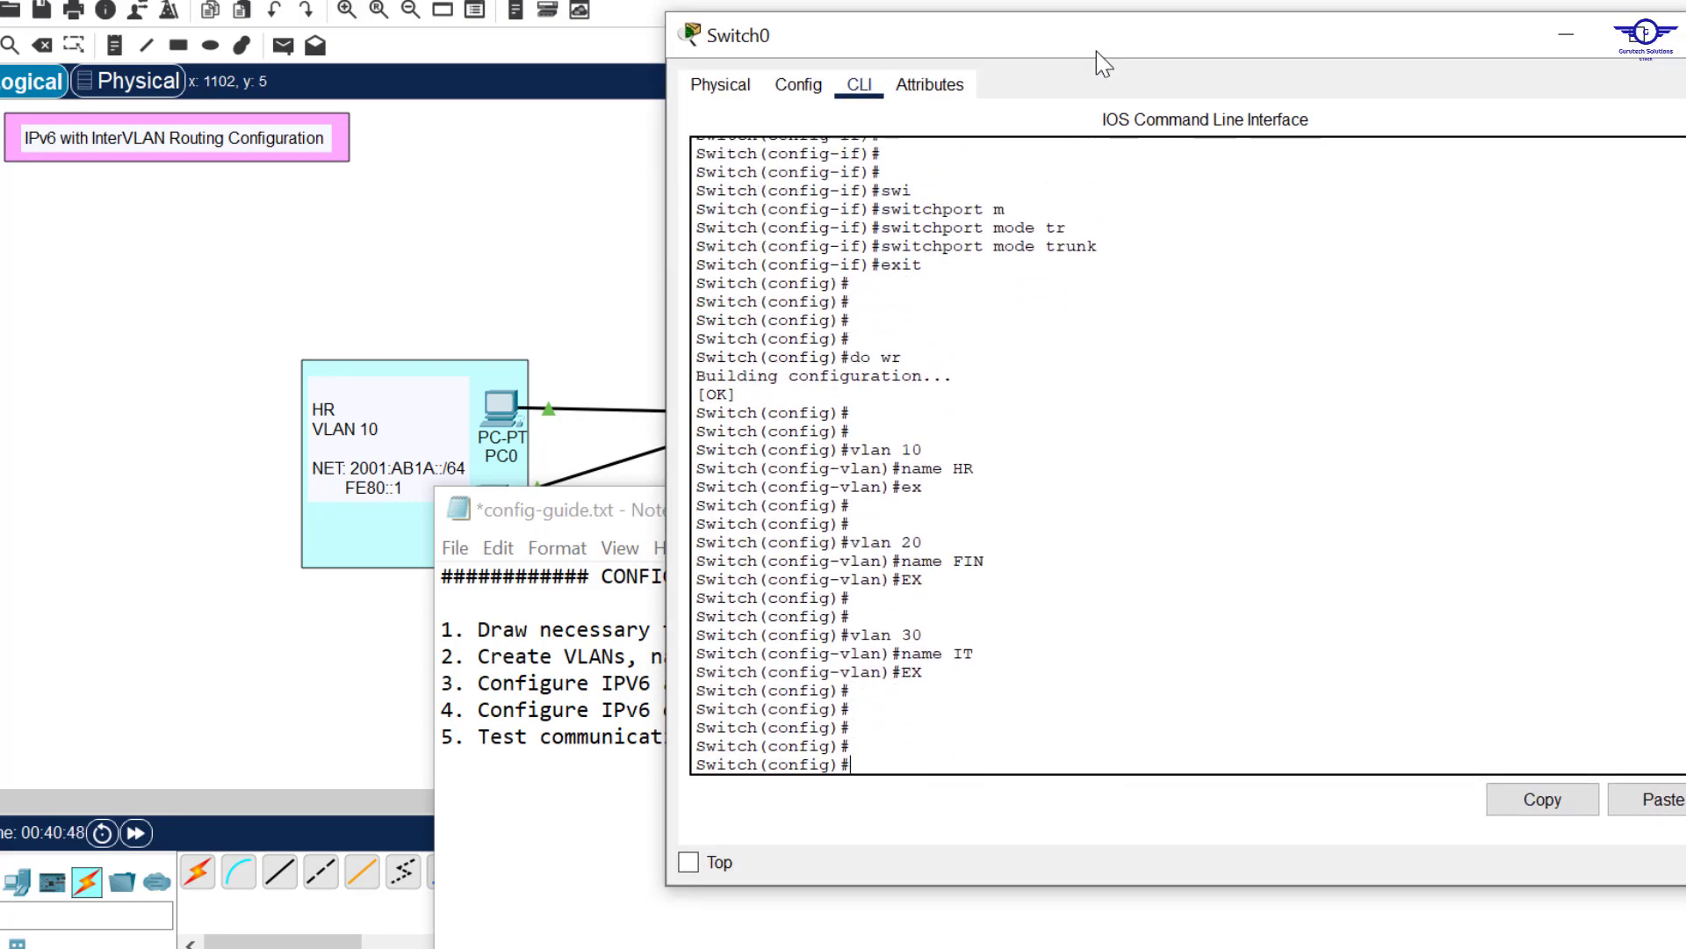
Check the guide's port-assignment step and the switch port labels on the topology links, returning to Switch0's command line.
{"action": "key", "text": "alt+Tab"}
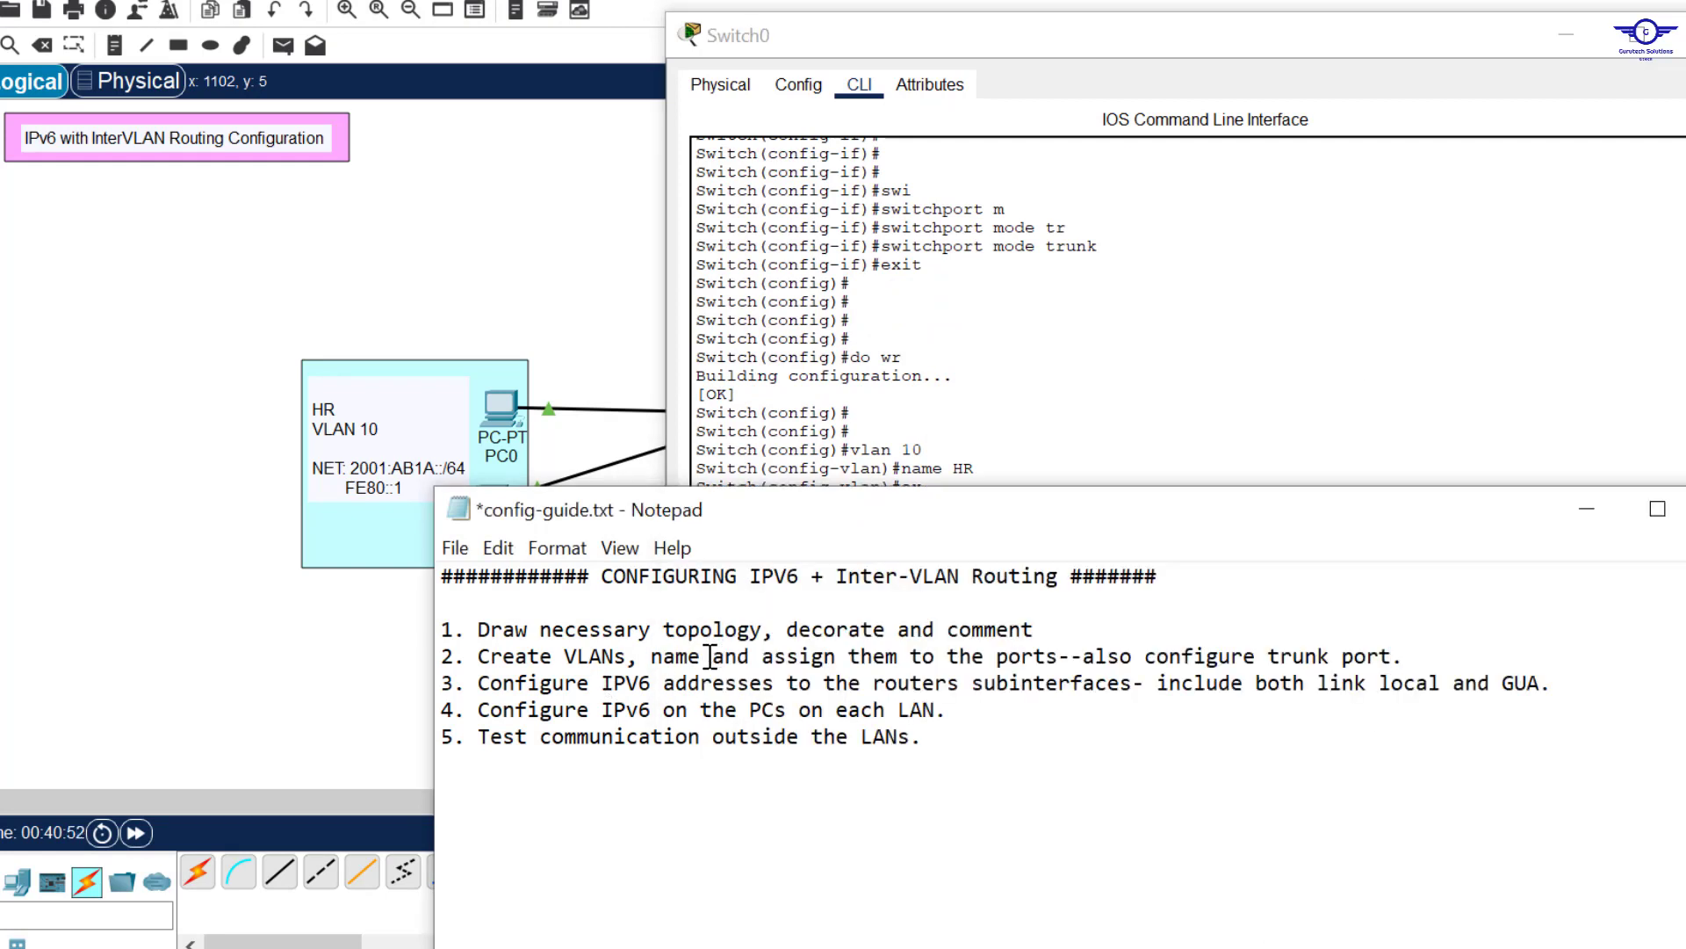
{"action": "left_click_drag", "start_coordinate": [714, 656], "coordinate": [589, 657]}
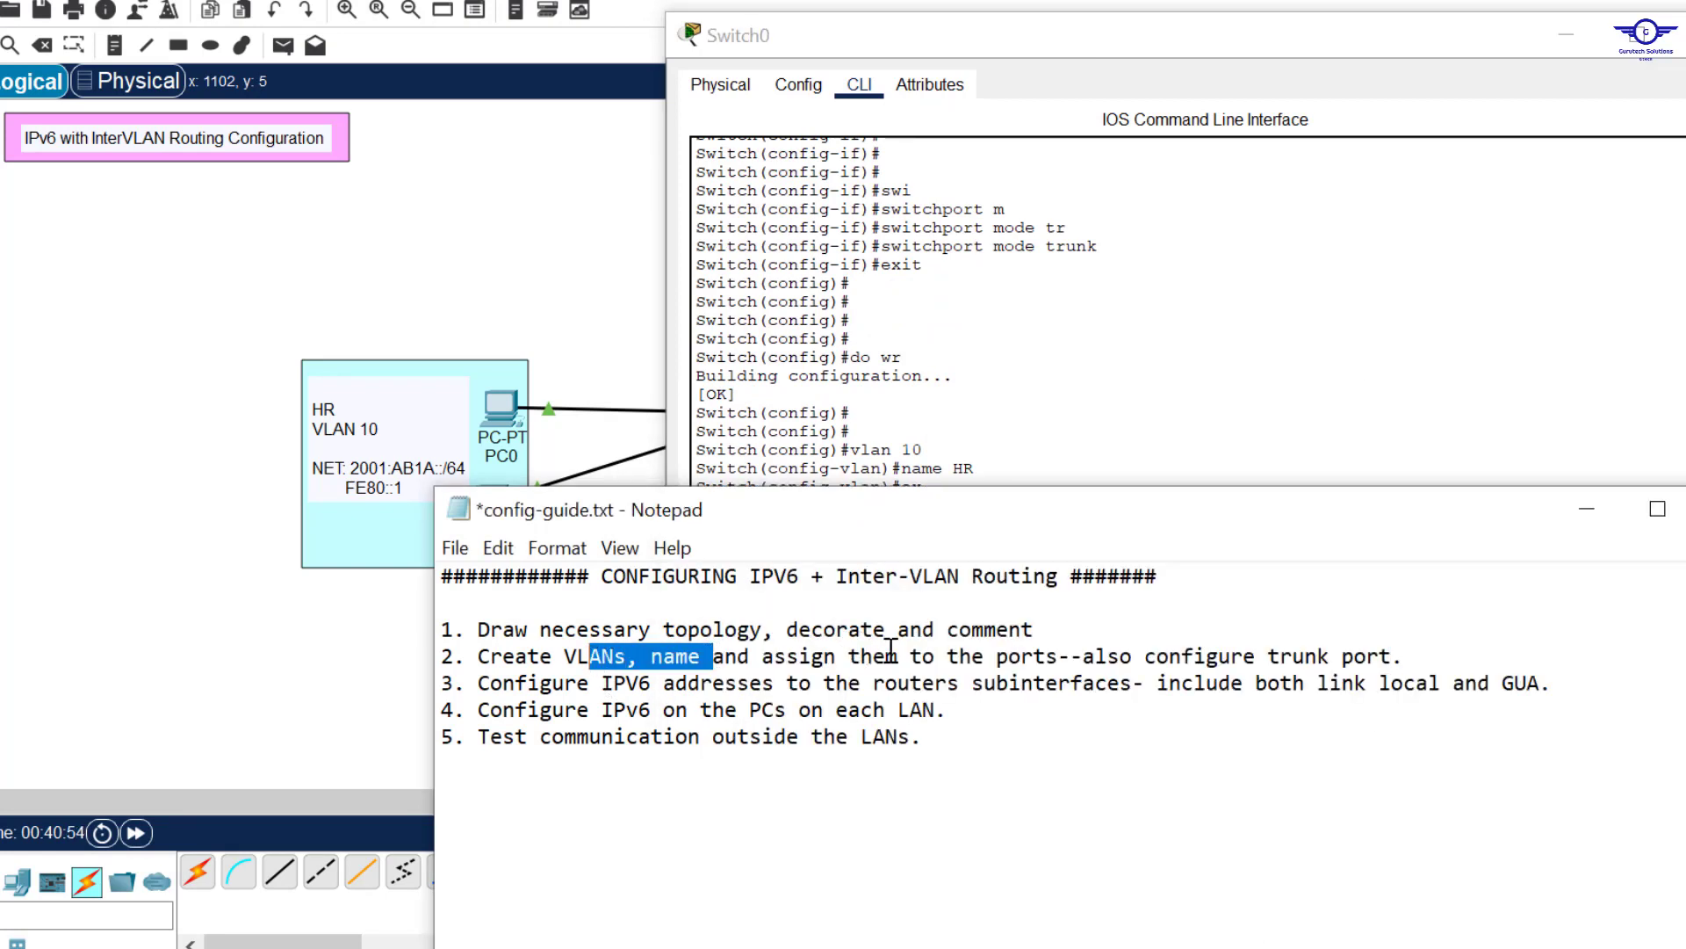
{"action": "left_click", "coordinate": [585, 264]}
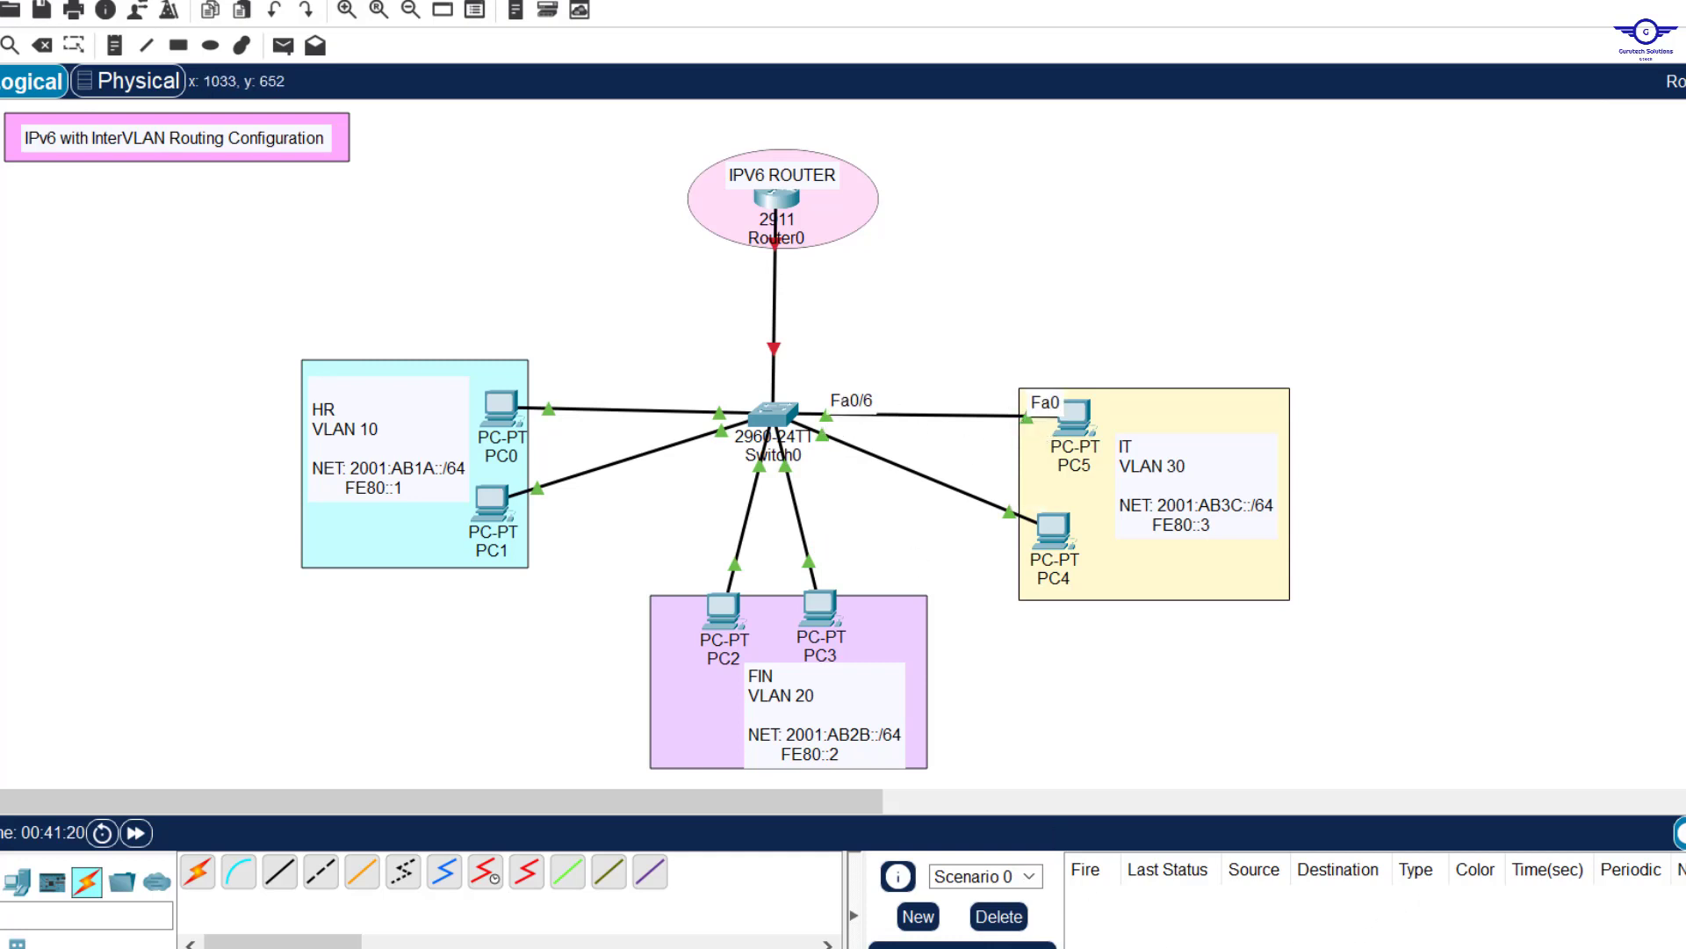
{"action": "left_click", "coordinate": [1273, 856]}
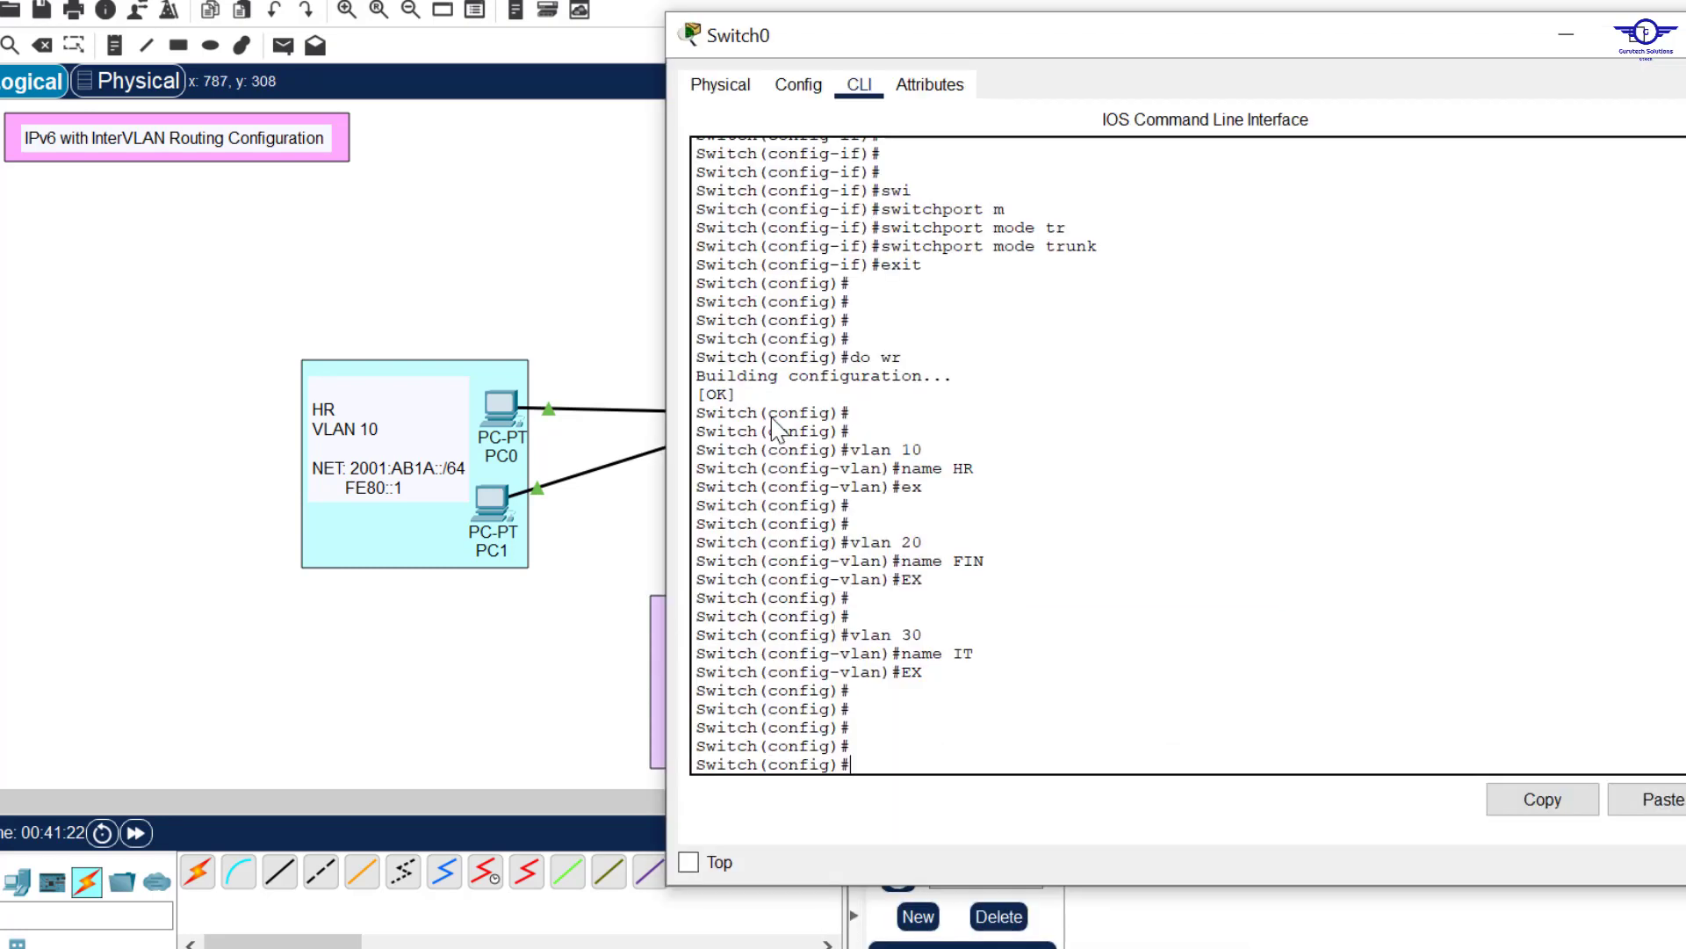
Set the interface range fa0/2-3 on Switch0 to access mode with switchport mode access.
{"action": "key", "text": "Return"}
{"action": "key", "text": "Return"}
{"action": "key", "text": "Return"}
{"action": "type", "text": "IN"}
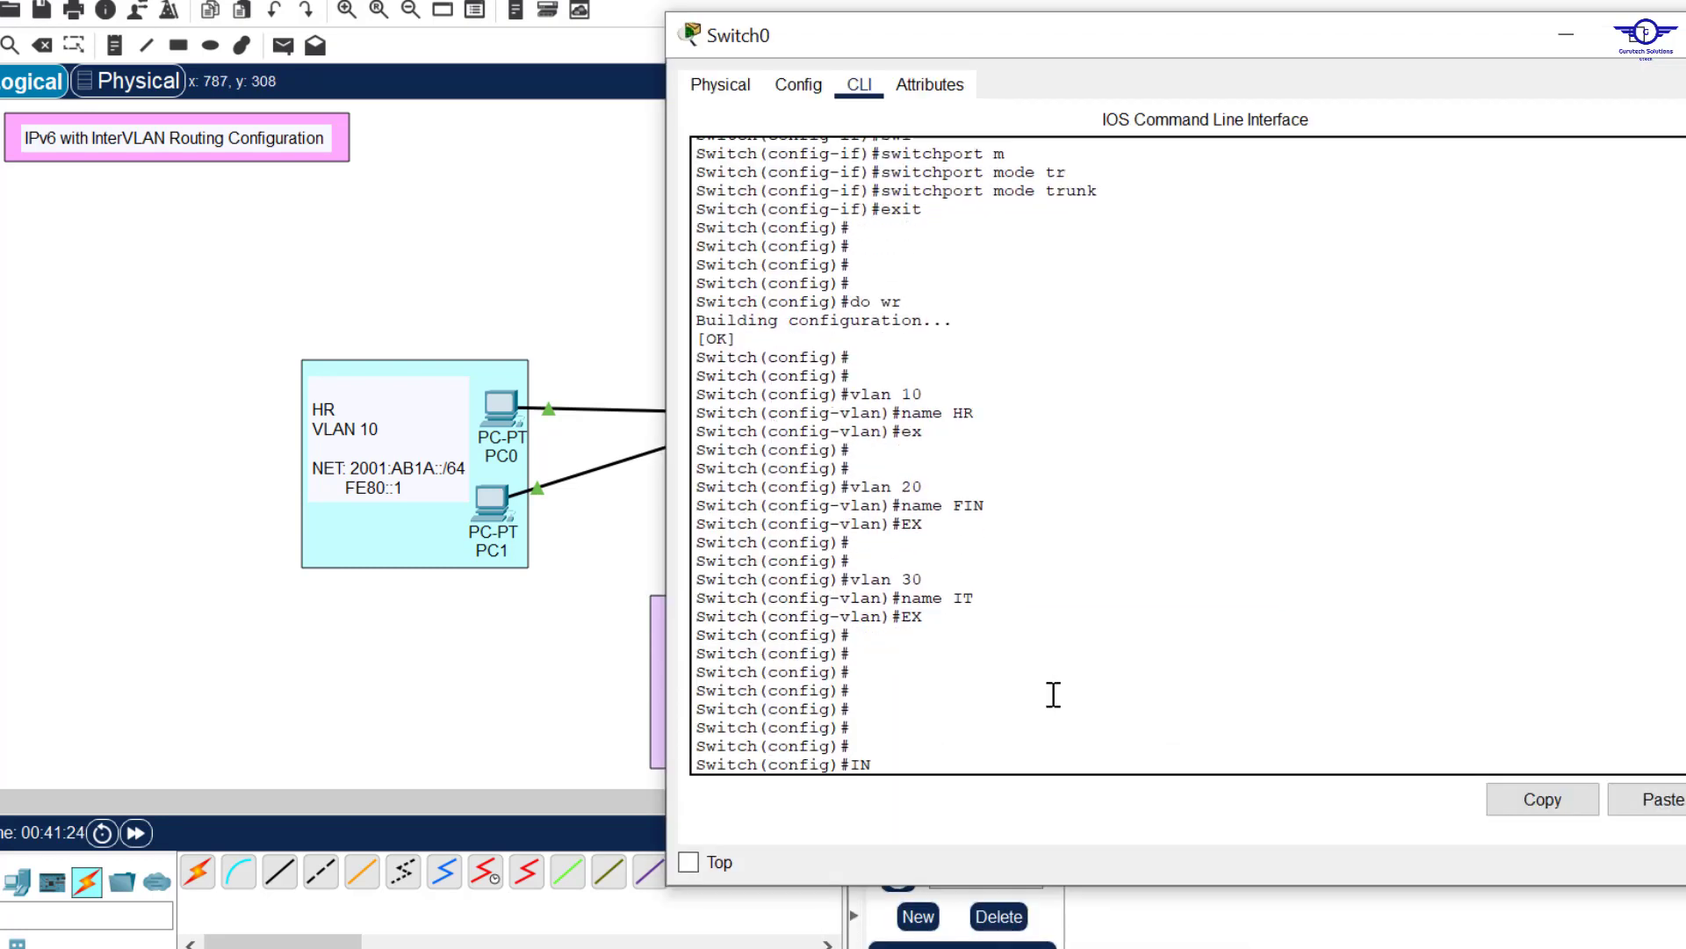
{"action": "type", "text": "T range"}
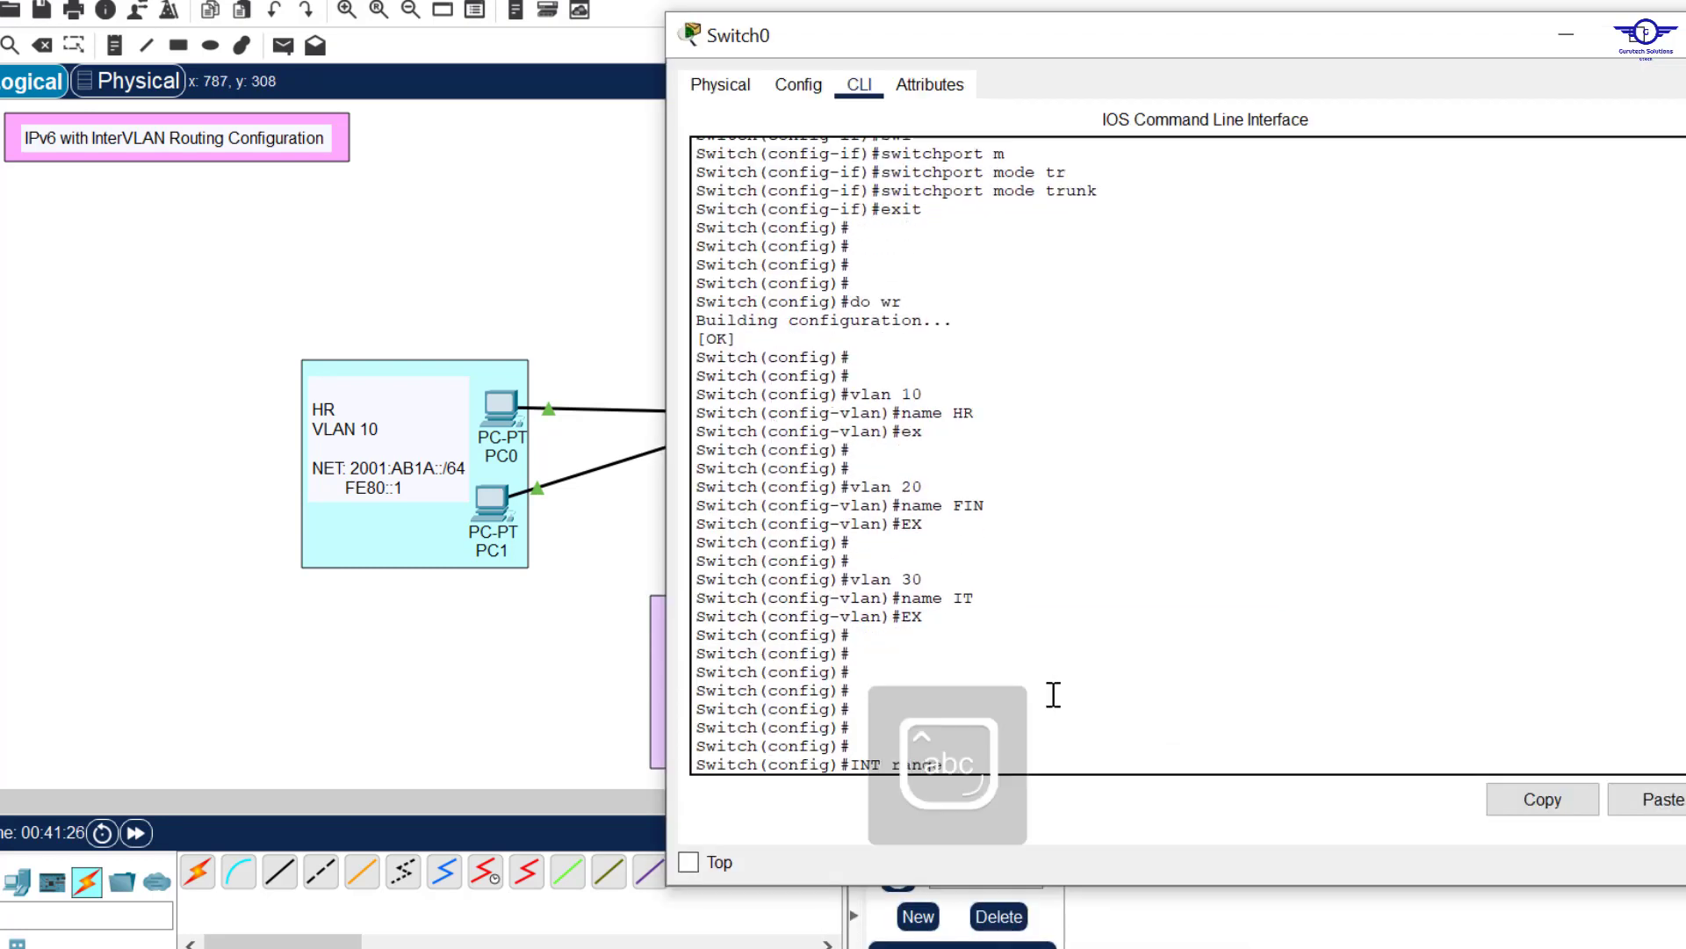
{"action": "type", "text": " fa0/2-3"}
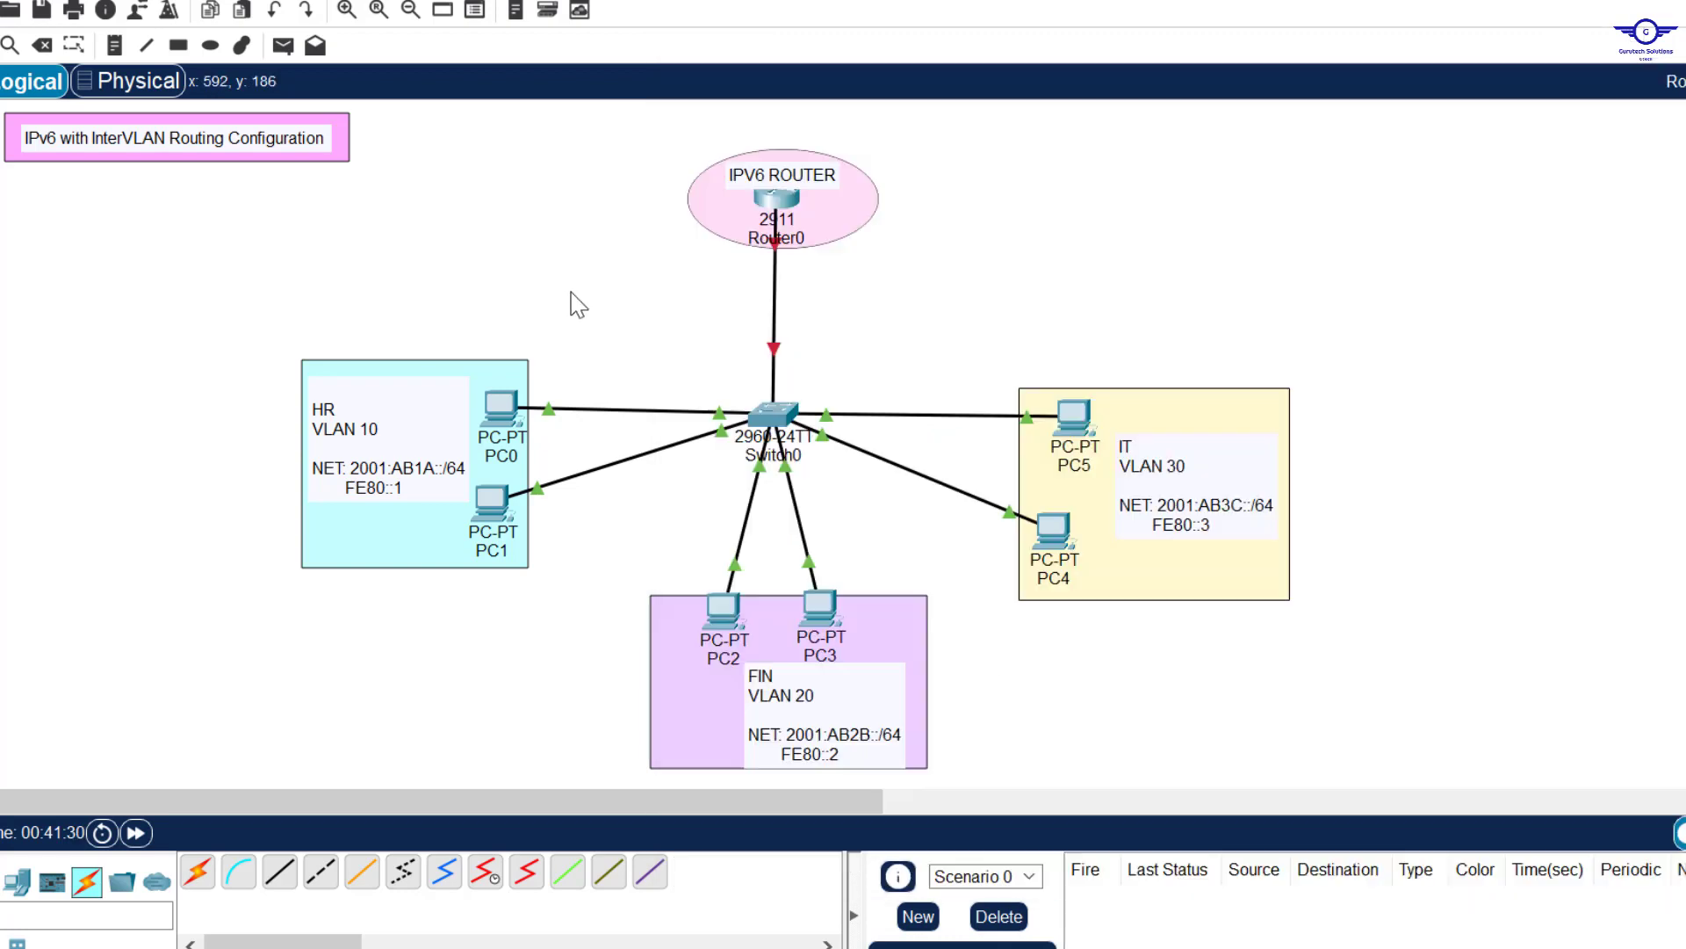
{"action": "left_click", "coordinate": [576, 303]}
{"action": "left_click", "coordinate": [769, 432]}
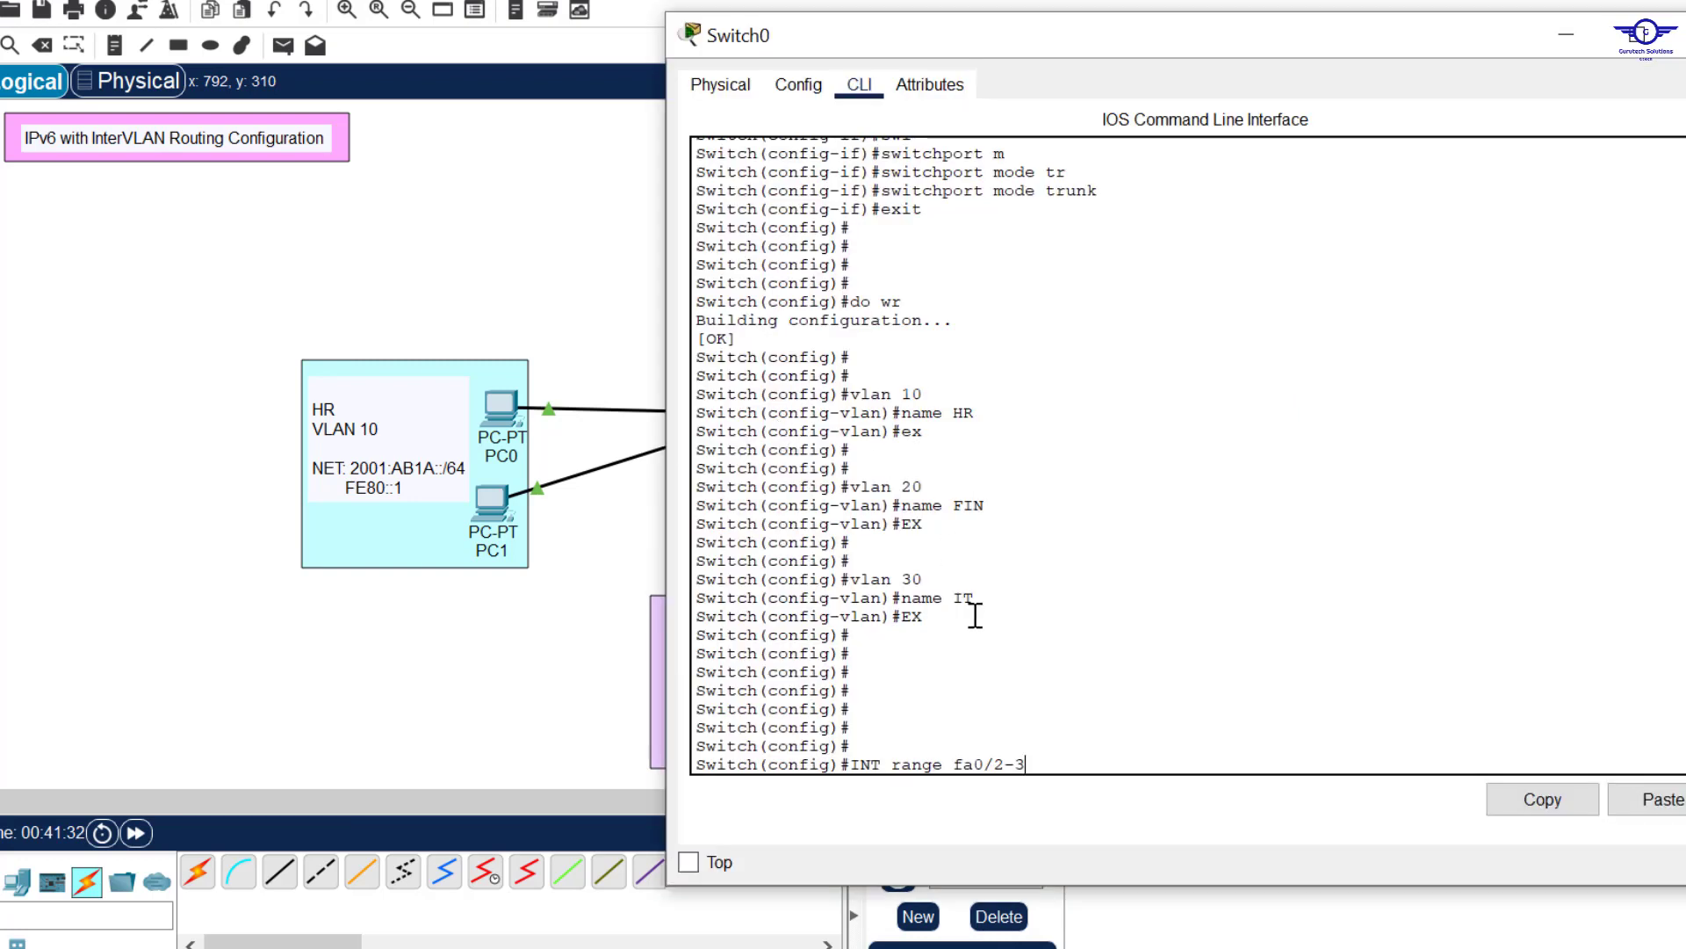
{"action": "key", "text": "Return"}
{"action": "type", "text": "swit"}
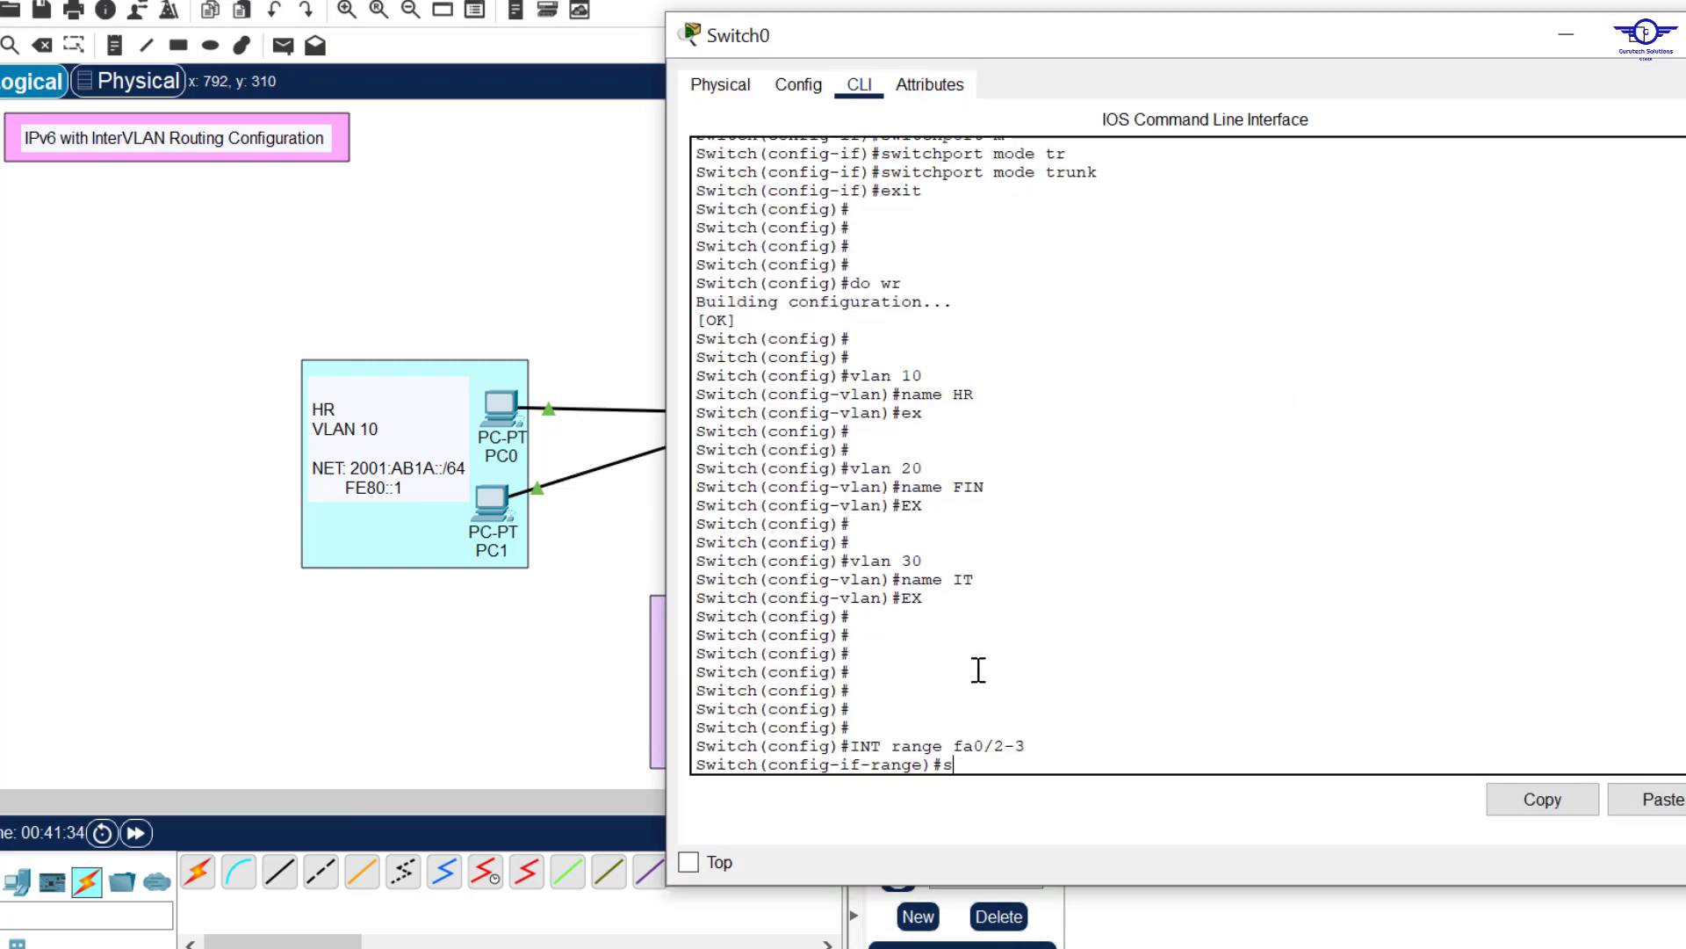
{"action": "key", "text": "Tab"}
{"action": "type", "text": "m"}
{"action": "key", "text": "Tab"}
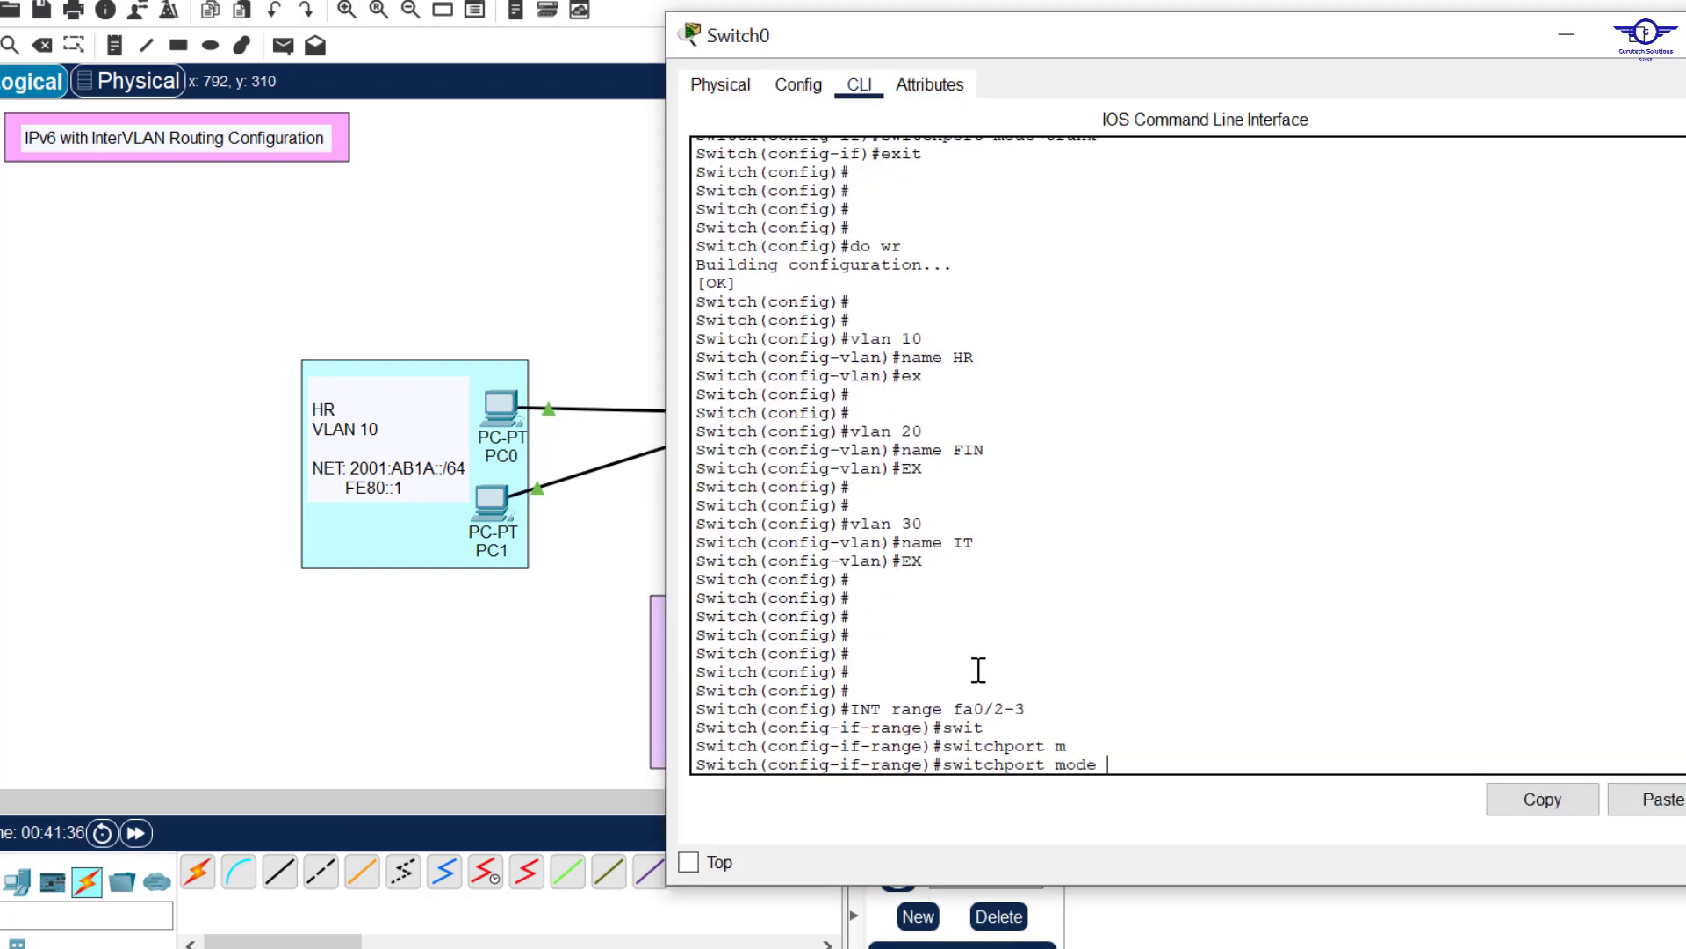
{"action": "type", "text": "a"}
{"action": "key", "text": "Tab"}
{"action": "key", "text": "Return"}
{"action": "key", "text": "Return"}
{"action": "key", "text": "Return"}
Assign the fa0/2-3 range to VLAN 10 with switchport access vlan 10 and exit the range configuration.
{"action": "type", "text": "sw"}
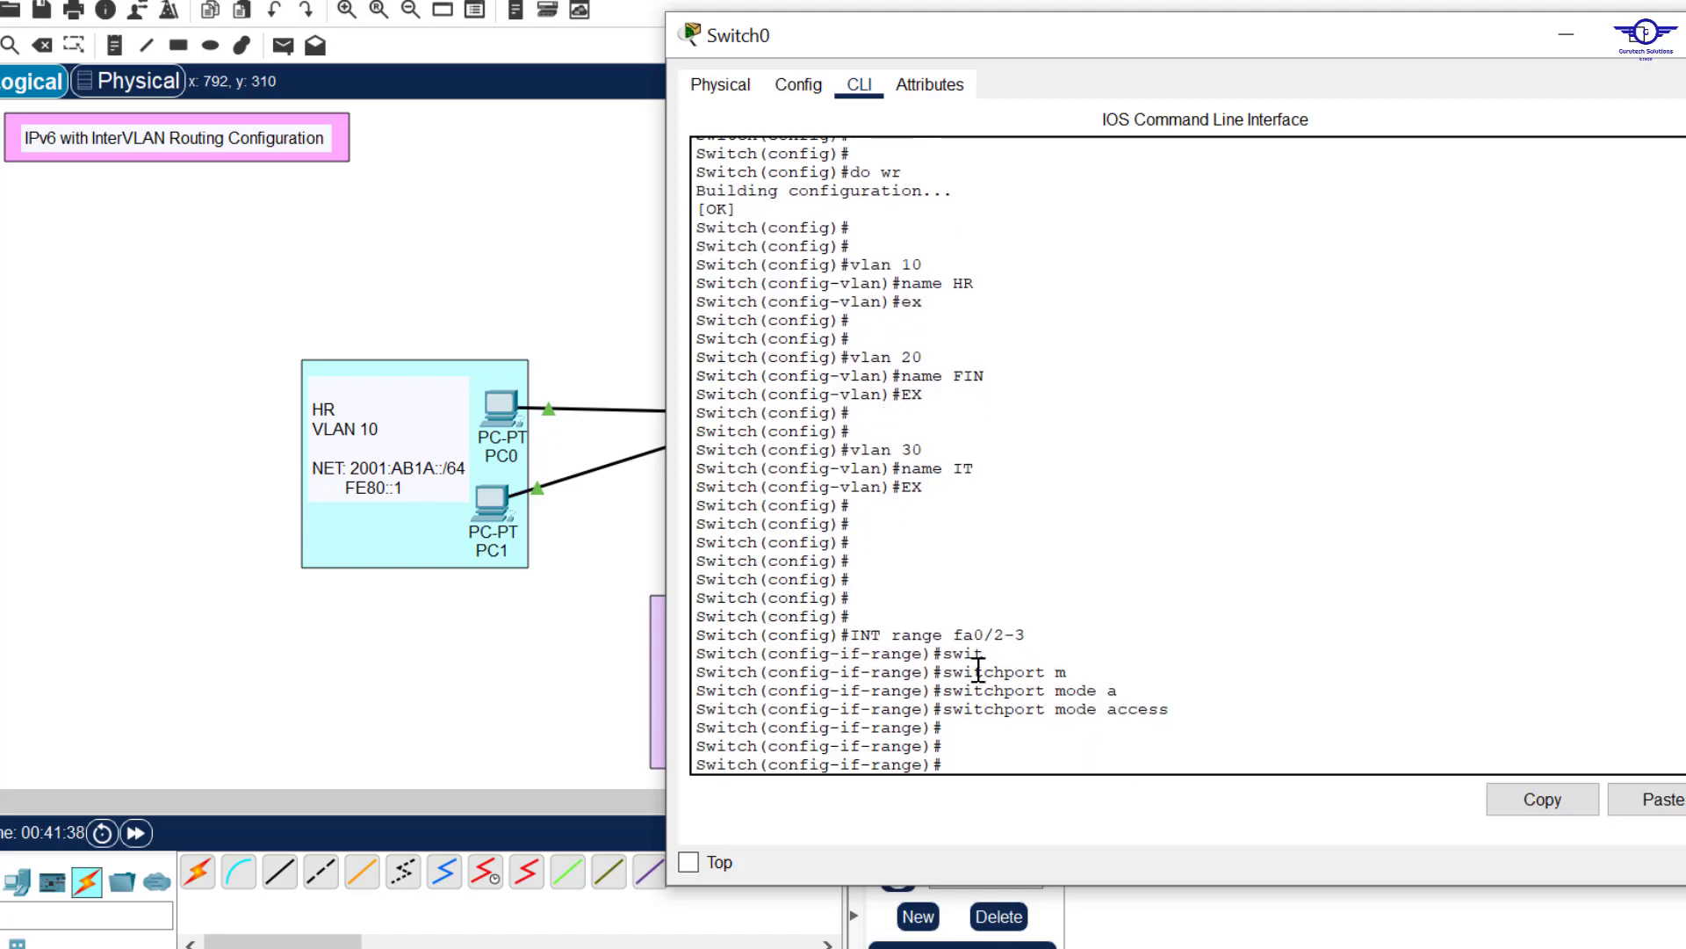
{"action": "key", "text": "Tab"}
{"action": "type", "text": "a"}
{"action": "key", "text": "Tab"}
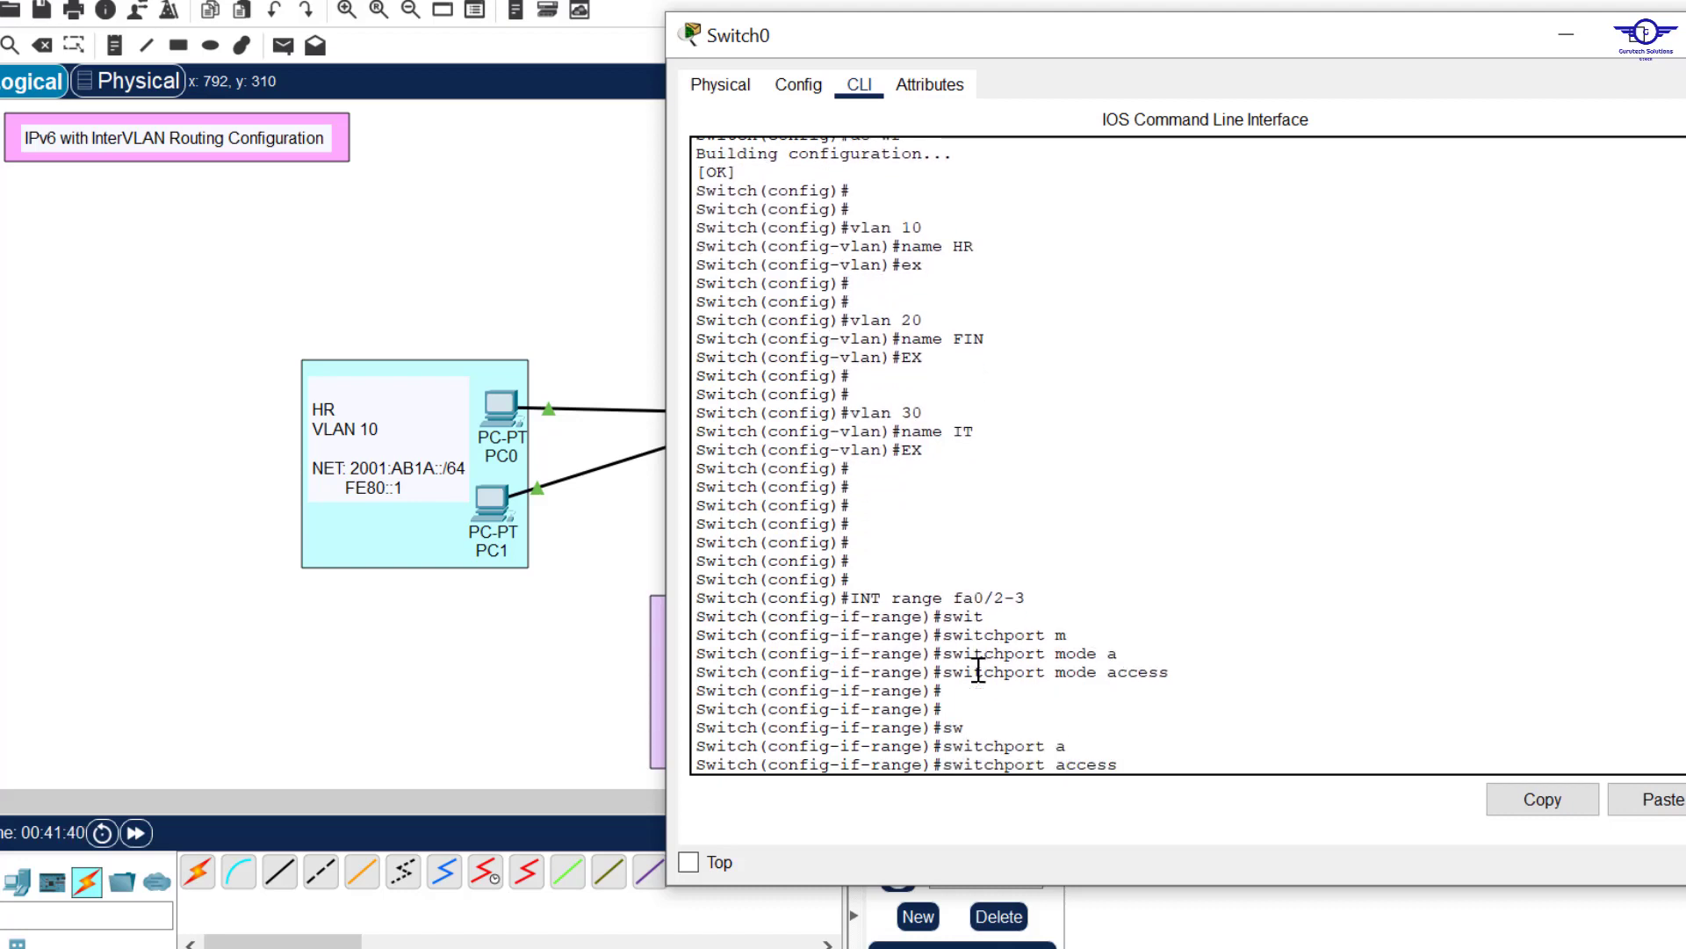
{"action": "type", "text": "v"}
{"action": "key", "text": "Tab"}
{"action": "type", "text": "10"}
{"action": "key", "text": "Return"}
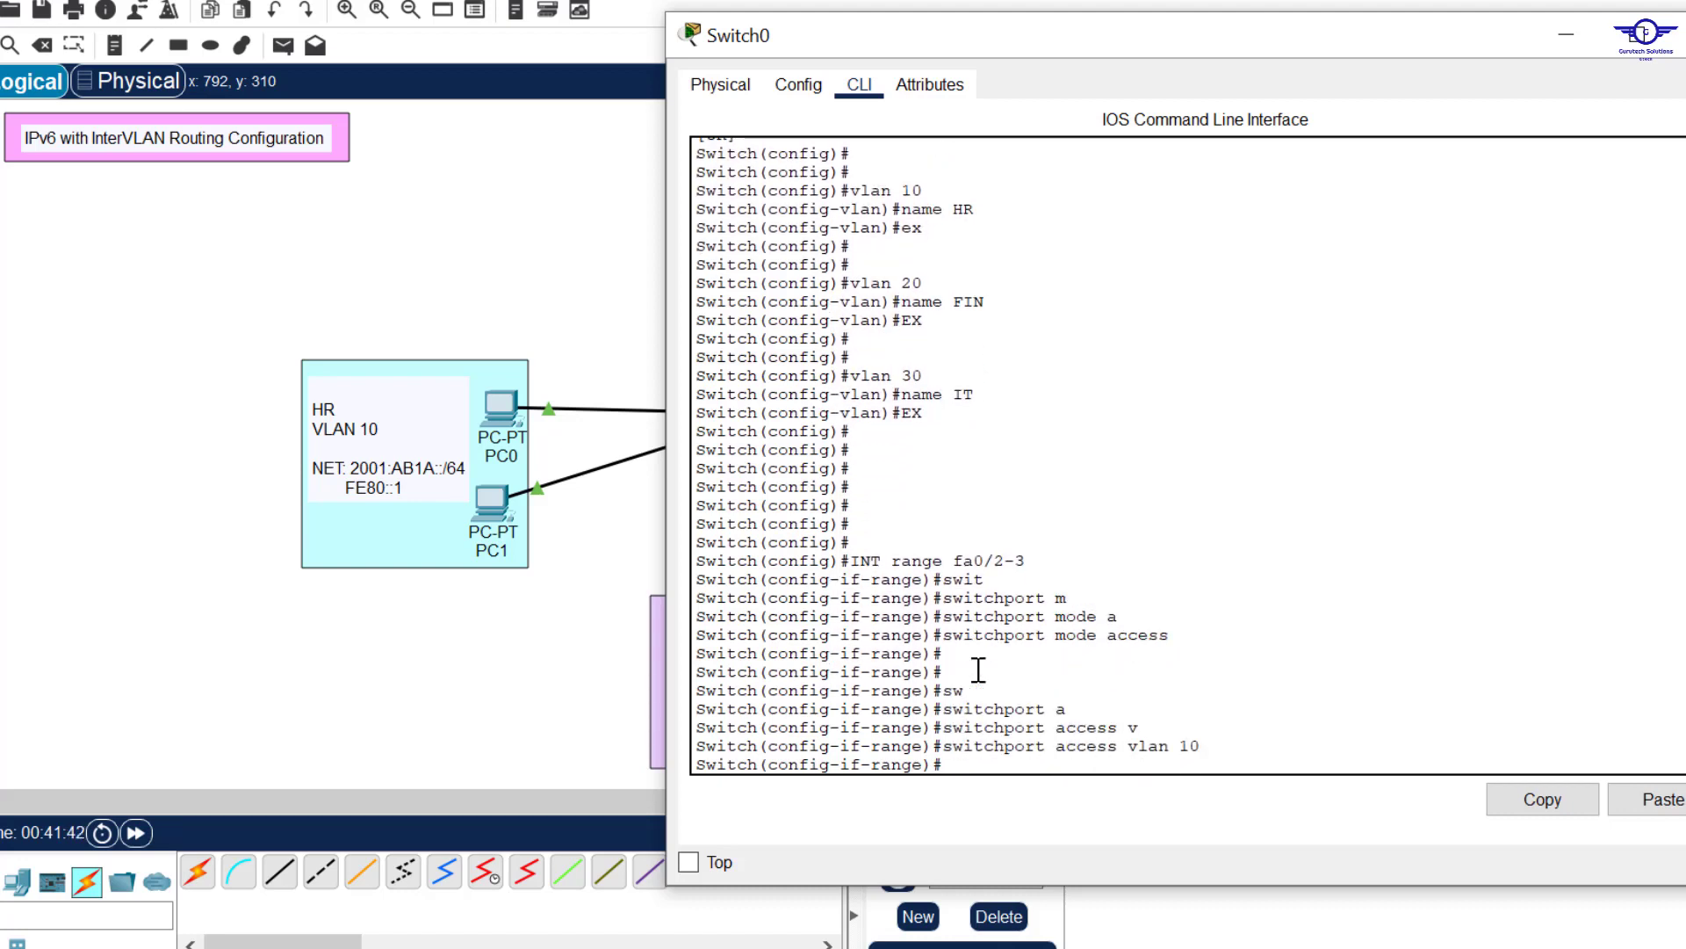
{"action": "type", "text": "ex"}
{"action": "key", "text": "Return"}
{"action": "key", "text": "Return"}
{"action": "key", "text": "Return"}
{"action": "key", "text": "Return"}
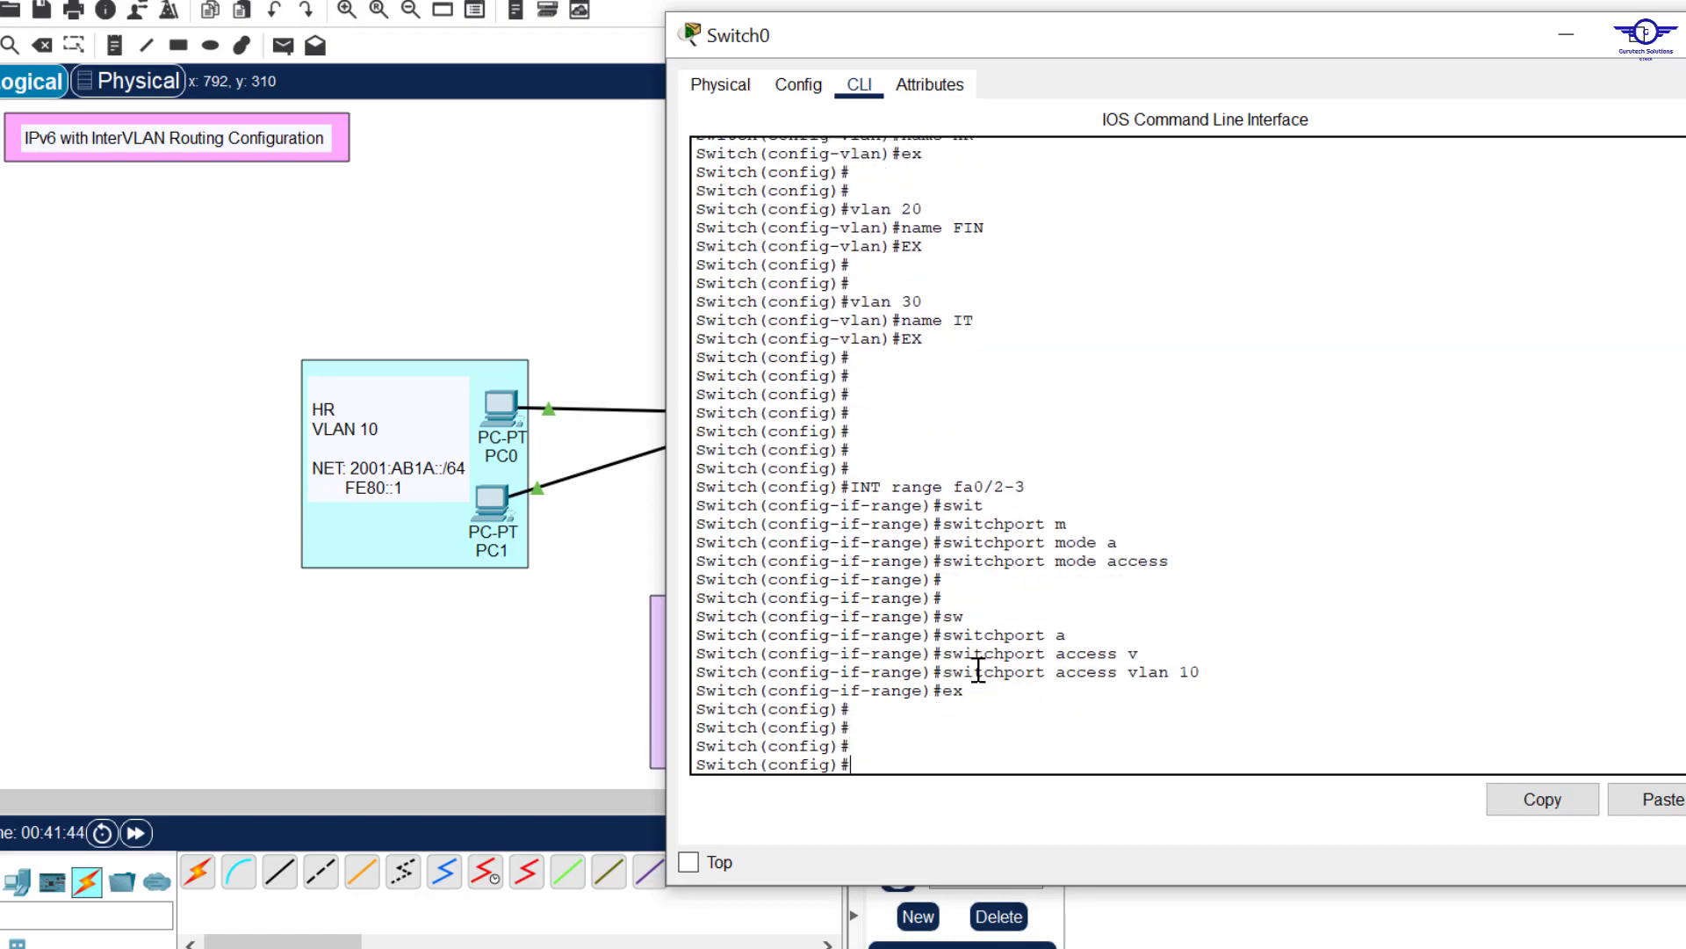
Assign fa0/4-5 to VLAN 20 and fa0/6-7 to VLAN 30 as access ports, saving the switch configuration with do wr.
{"action": "key", "text": "Up"}
{"action": "key", "text": "Up"}
{"action": "key", "text": "Up"}
{"action": "key", "text": "Up"}
{"action": "key", "text": "BackSpace"}
{"action": "key", "text": "BackSpace"}
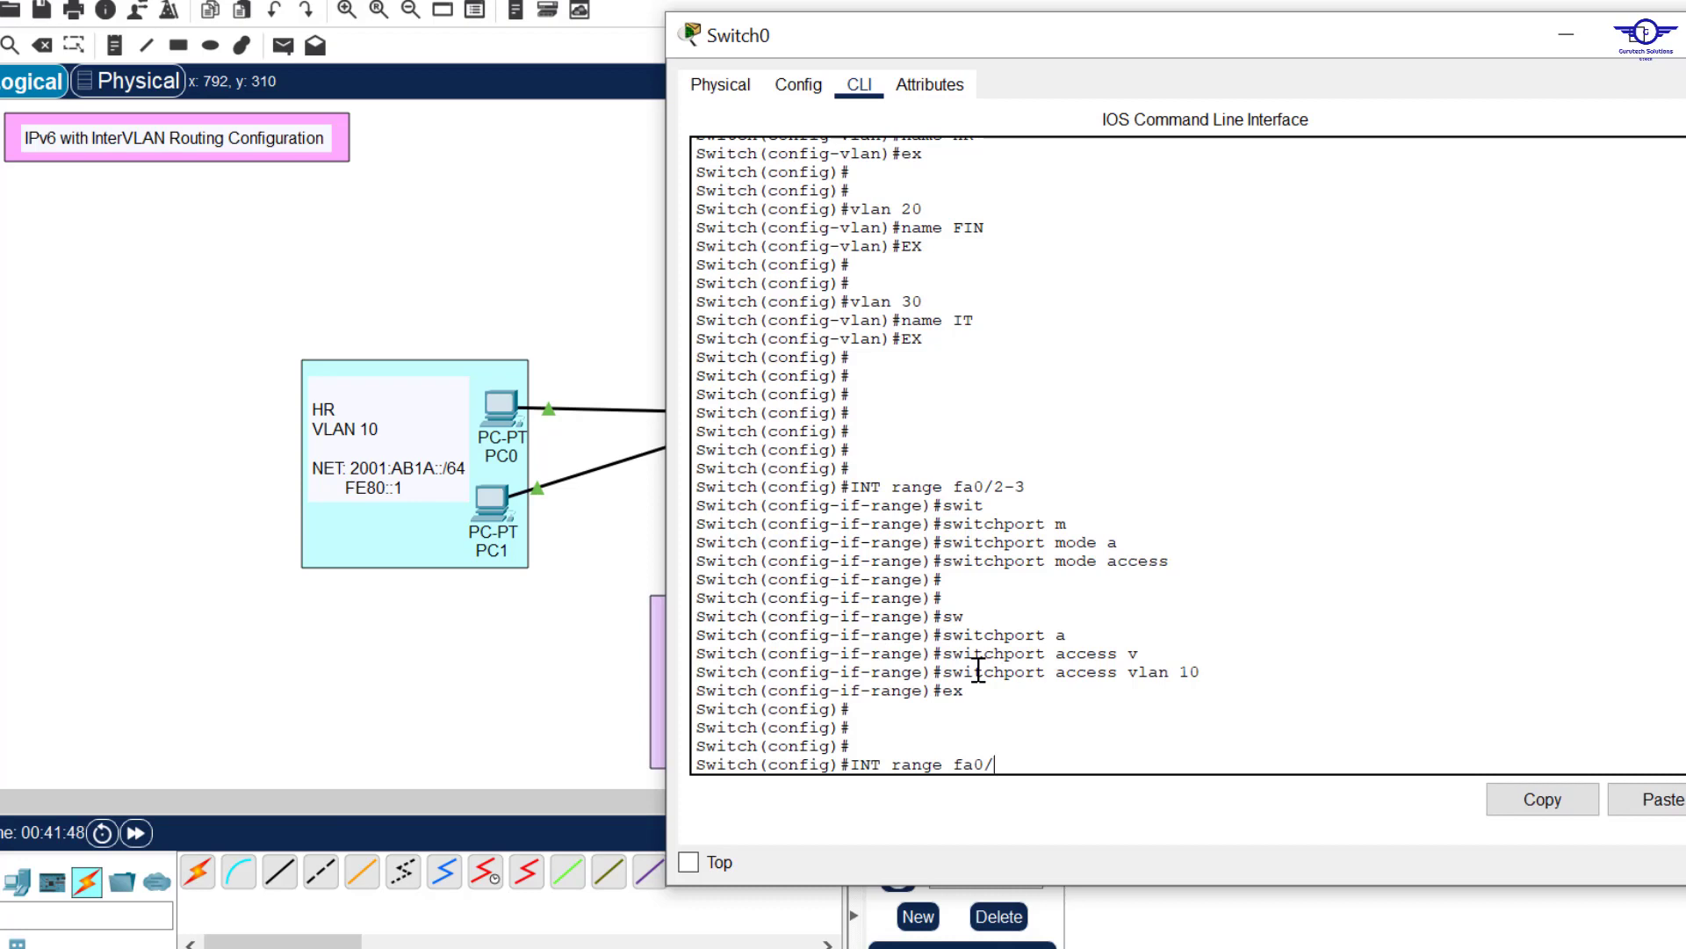
{"action": "type", "text": "5"}
{"action": "key", "text": "BackSpace"}
{"action": "key", "text": "BackSpace"}
{"action": "type", "text": "4-5 switchport mode access switchport access vlan 20 ex   INT range fa0/6-7 switchport mode access switchport access vlan 30 ex   do wr"}
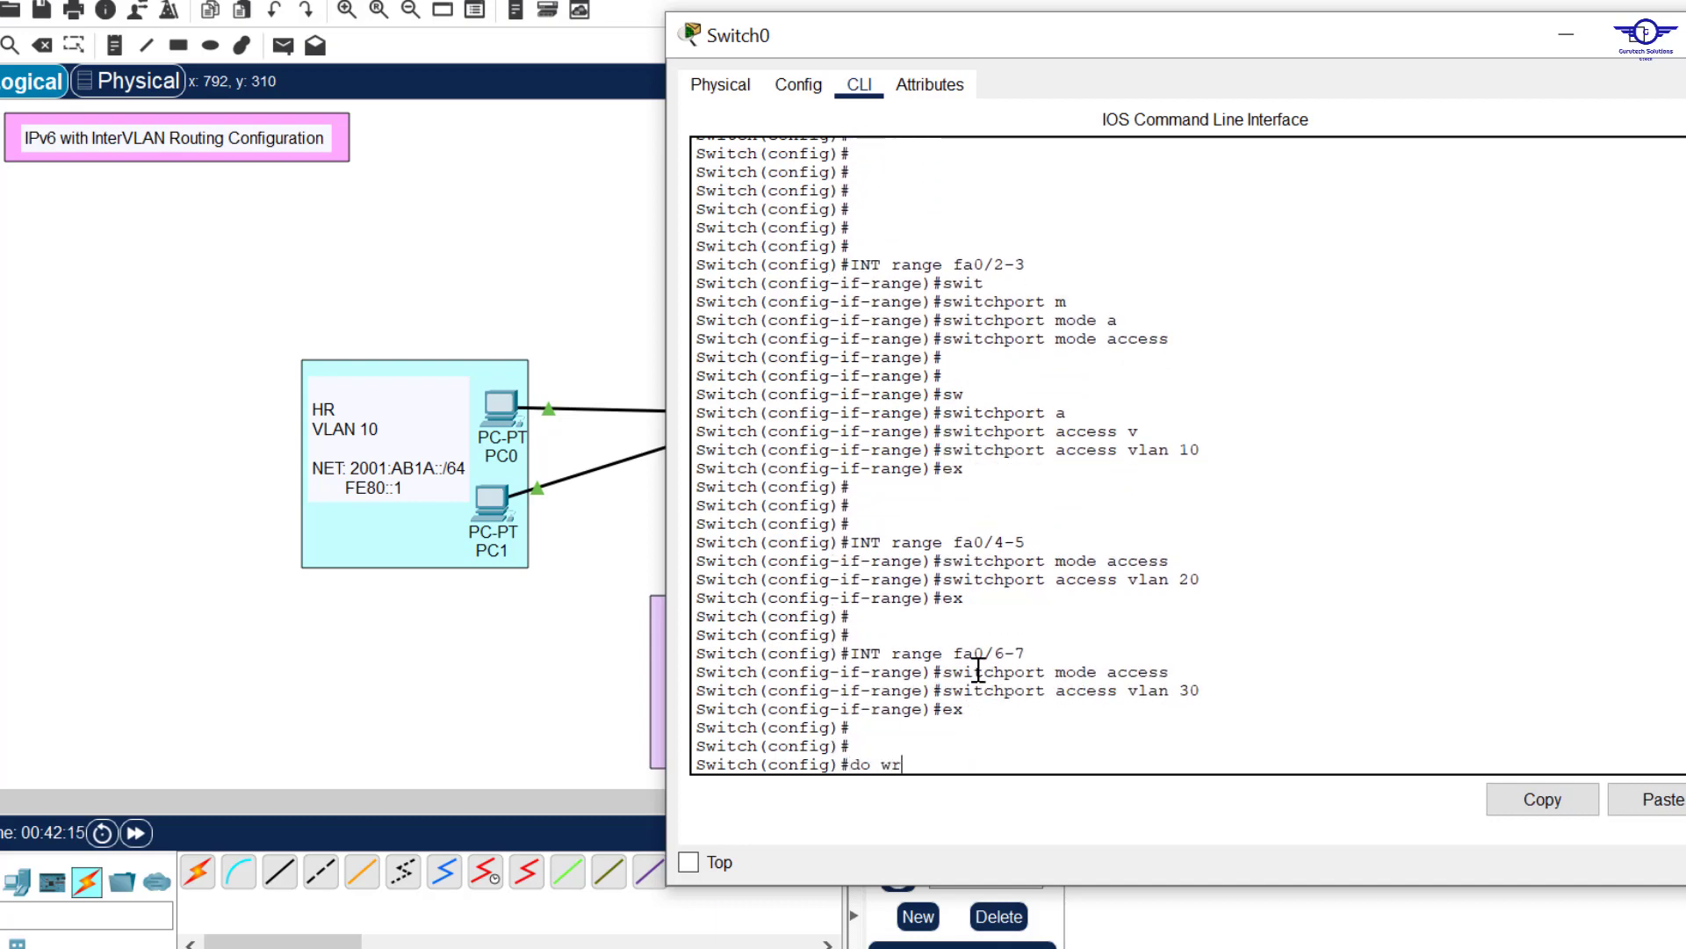
{"action": "key", "text": "Return"}
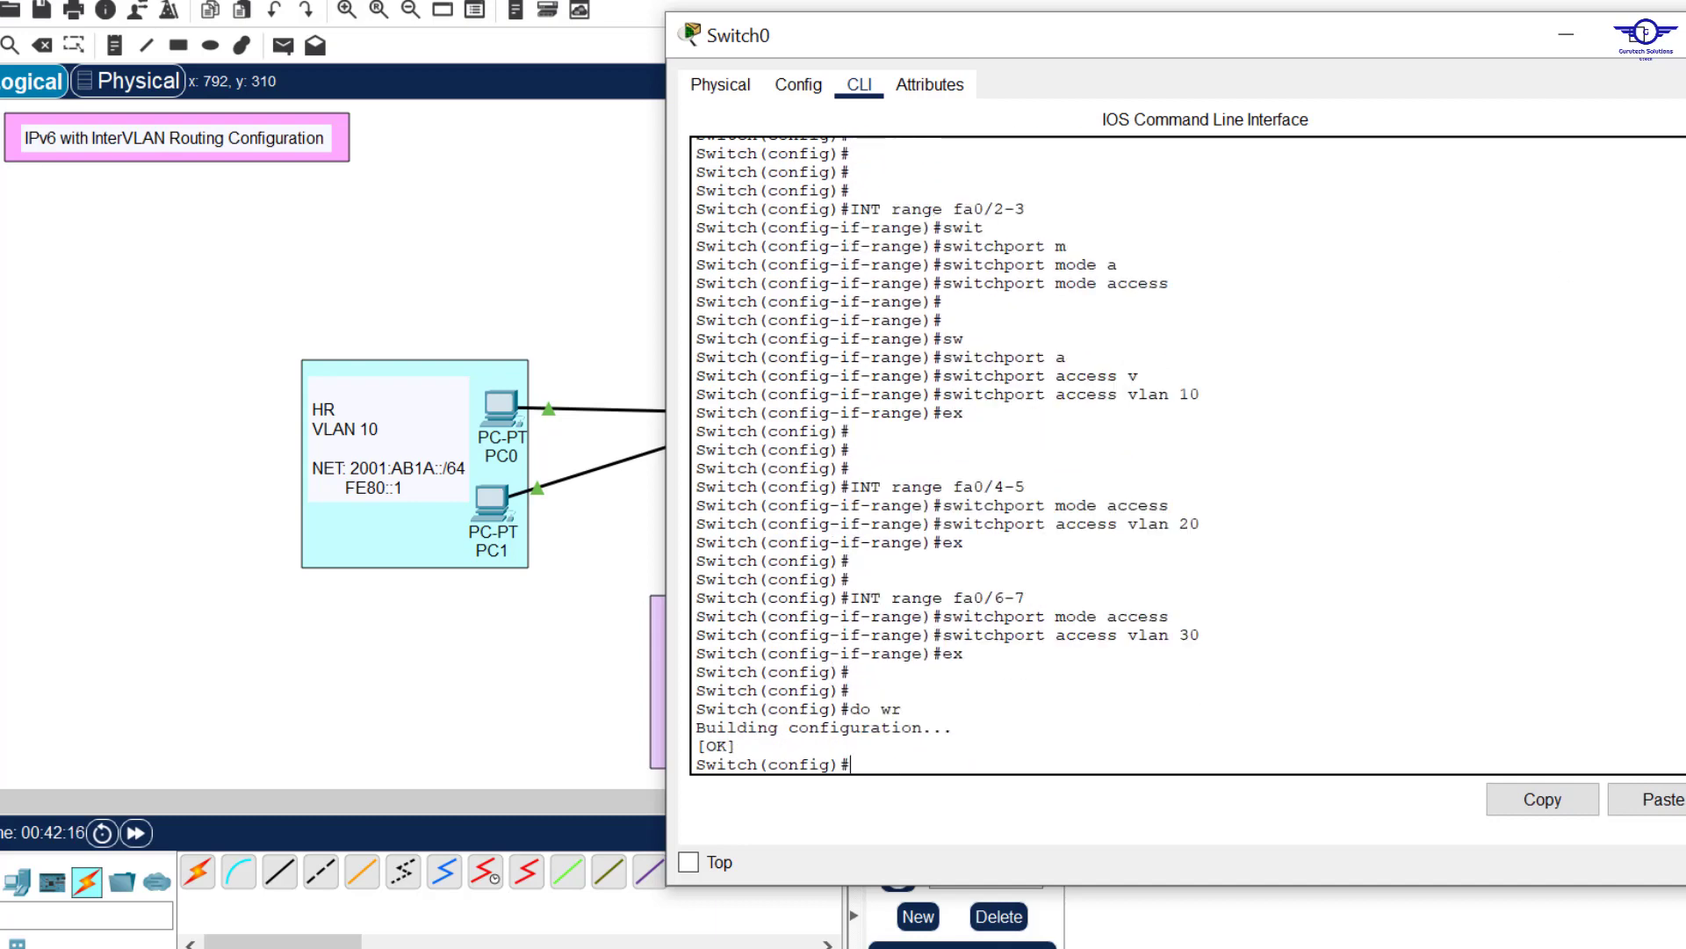
Return to the topology and move the pink ellipse and the IPV6 ROUTER label slightly higher around Router0.
{"action": "left_click", "coordinate": [1680, 33]}
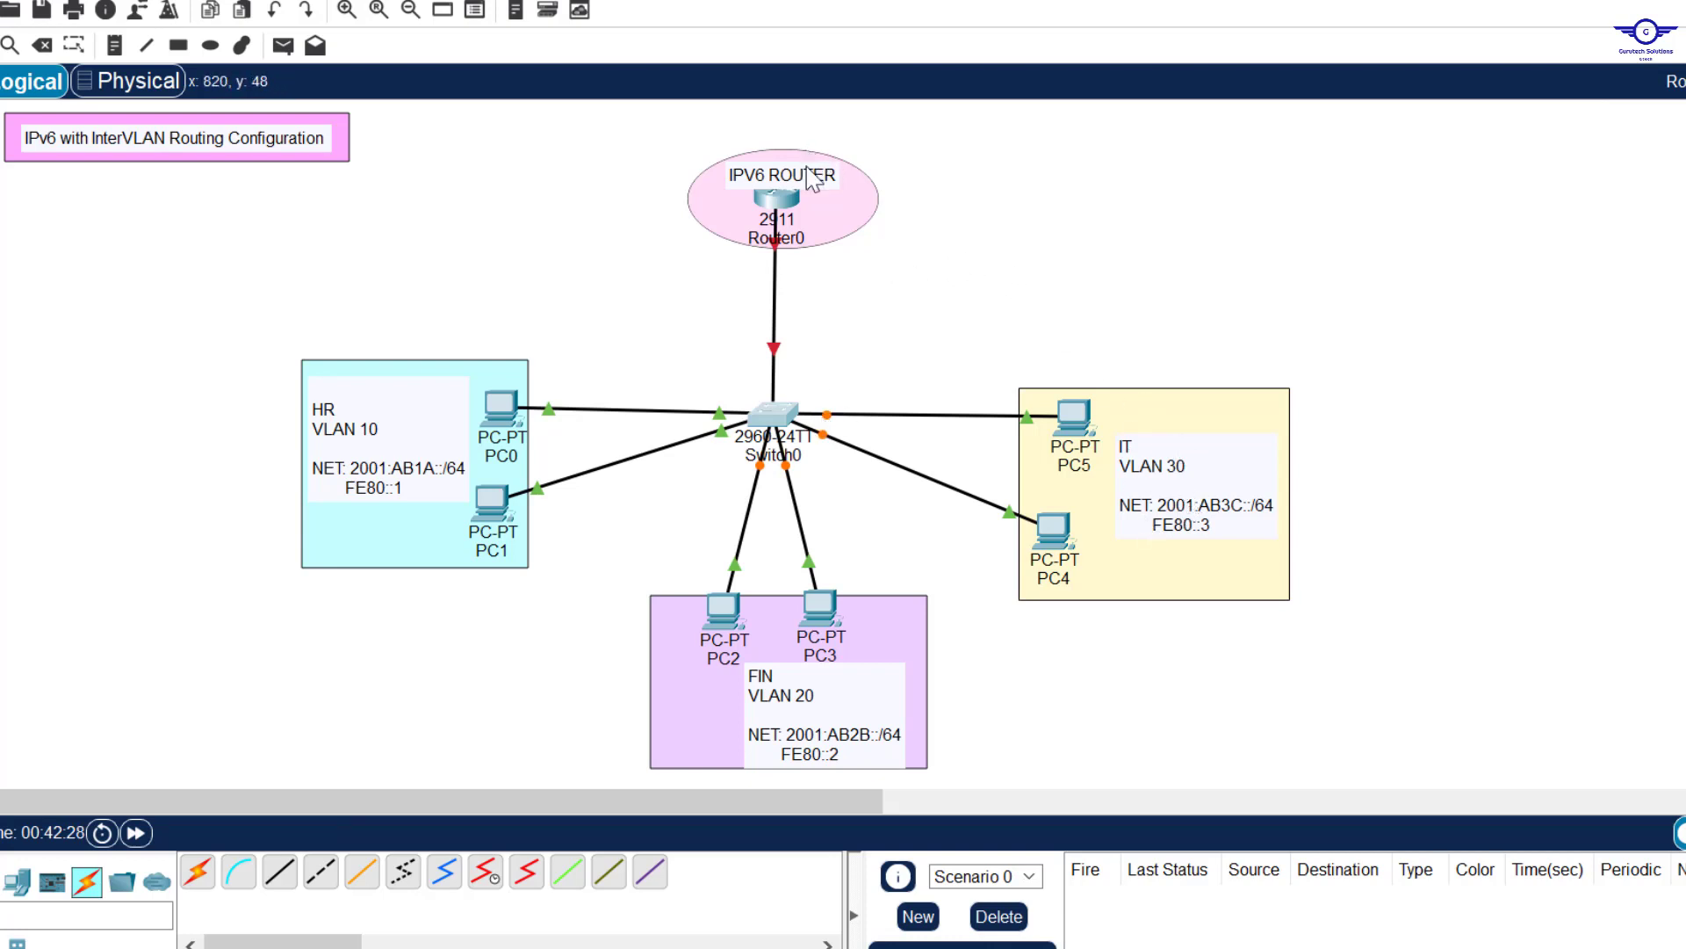
{"action": "left_click", "coordinate": [847, 207]}
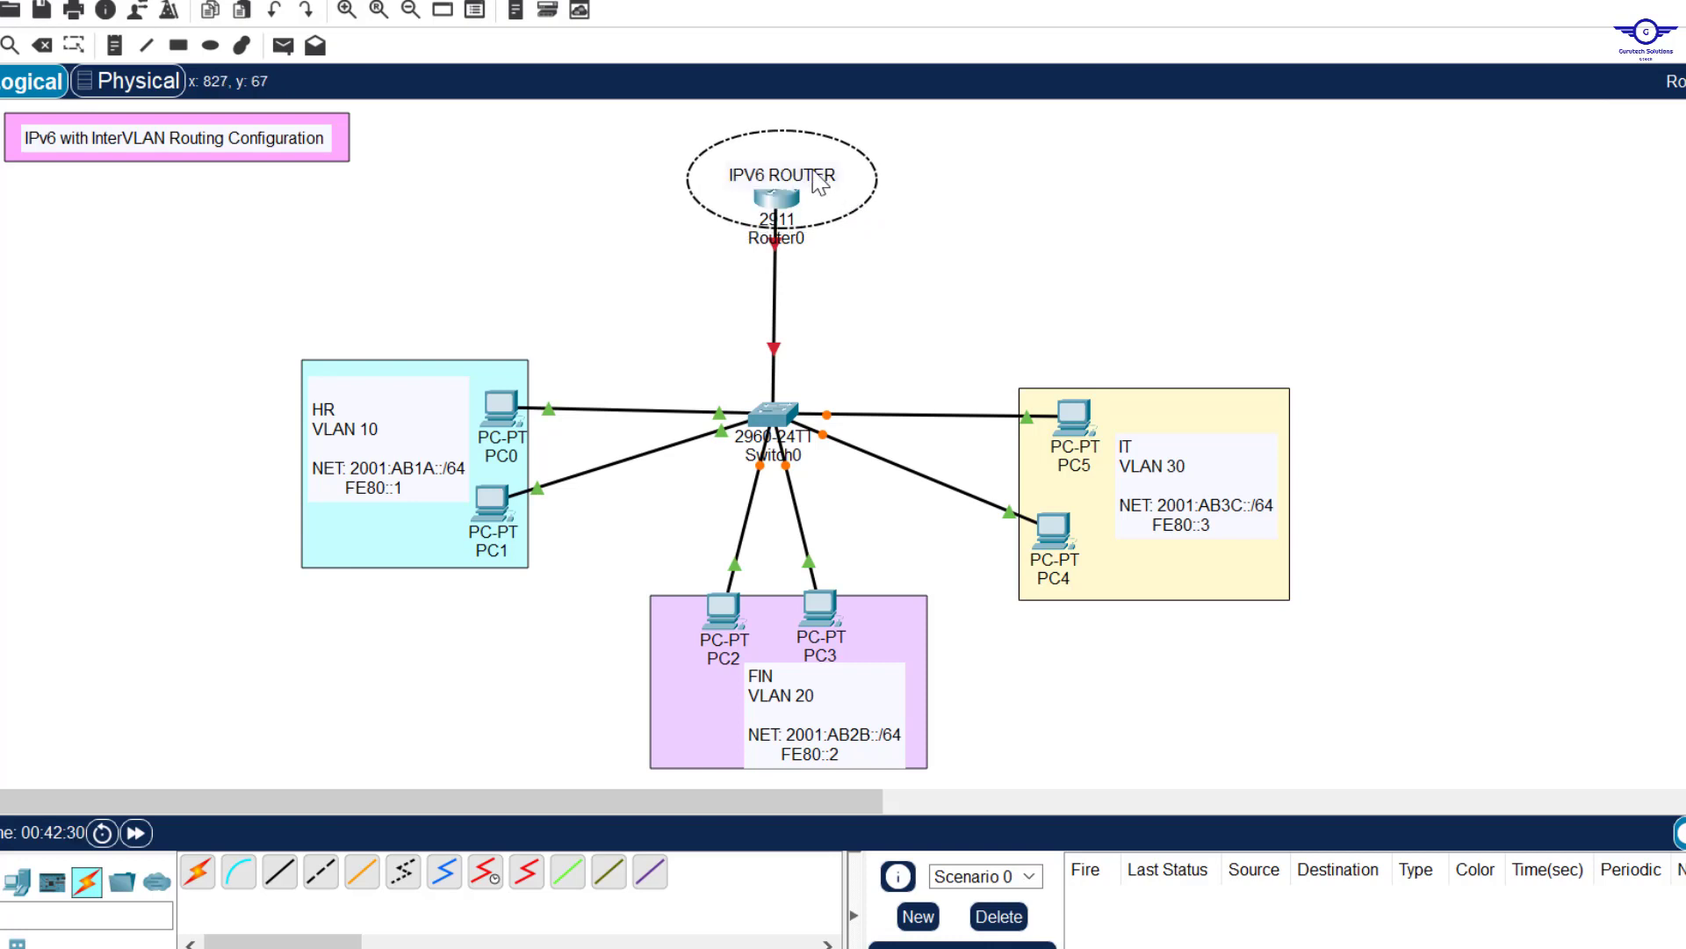
{"action": "left_click", "coordinate": [820, 170]}
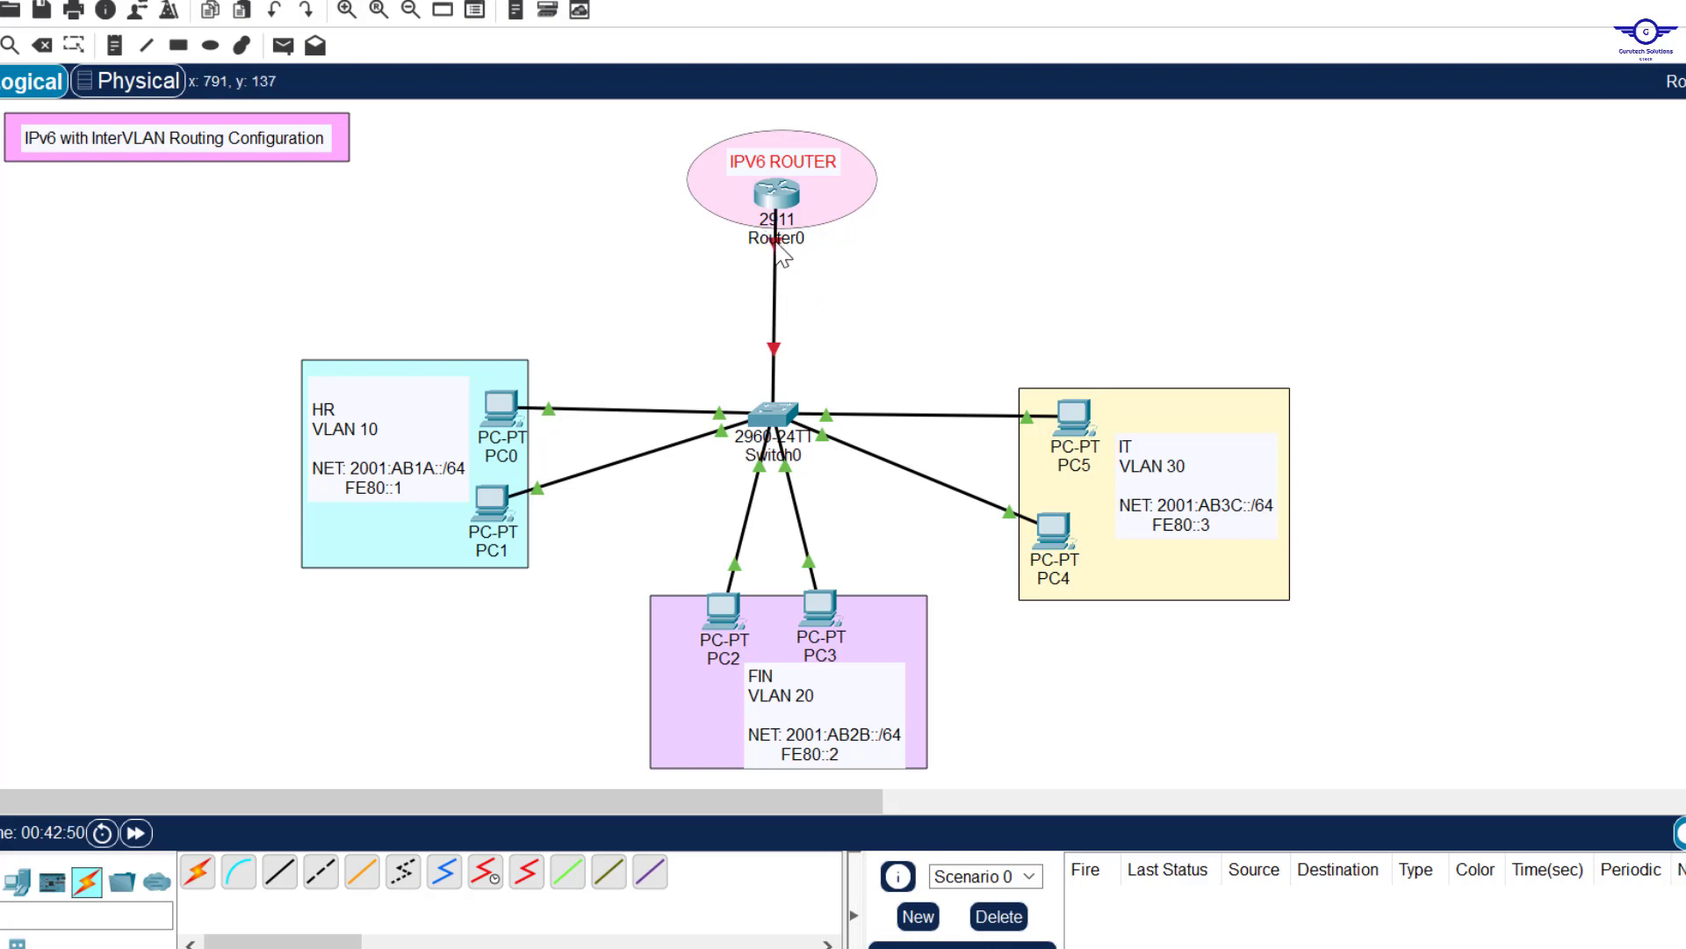
Switch to the config-guide.txt notes in Notepad and review step 3 on the router subinterfaces' IPv6 addresses.
{"action": "mouse_move", "coordinate": [781, 256]}
{"action": "key", "text": "alt+Tab"}
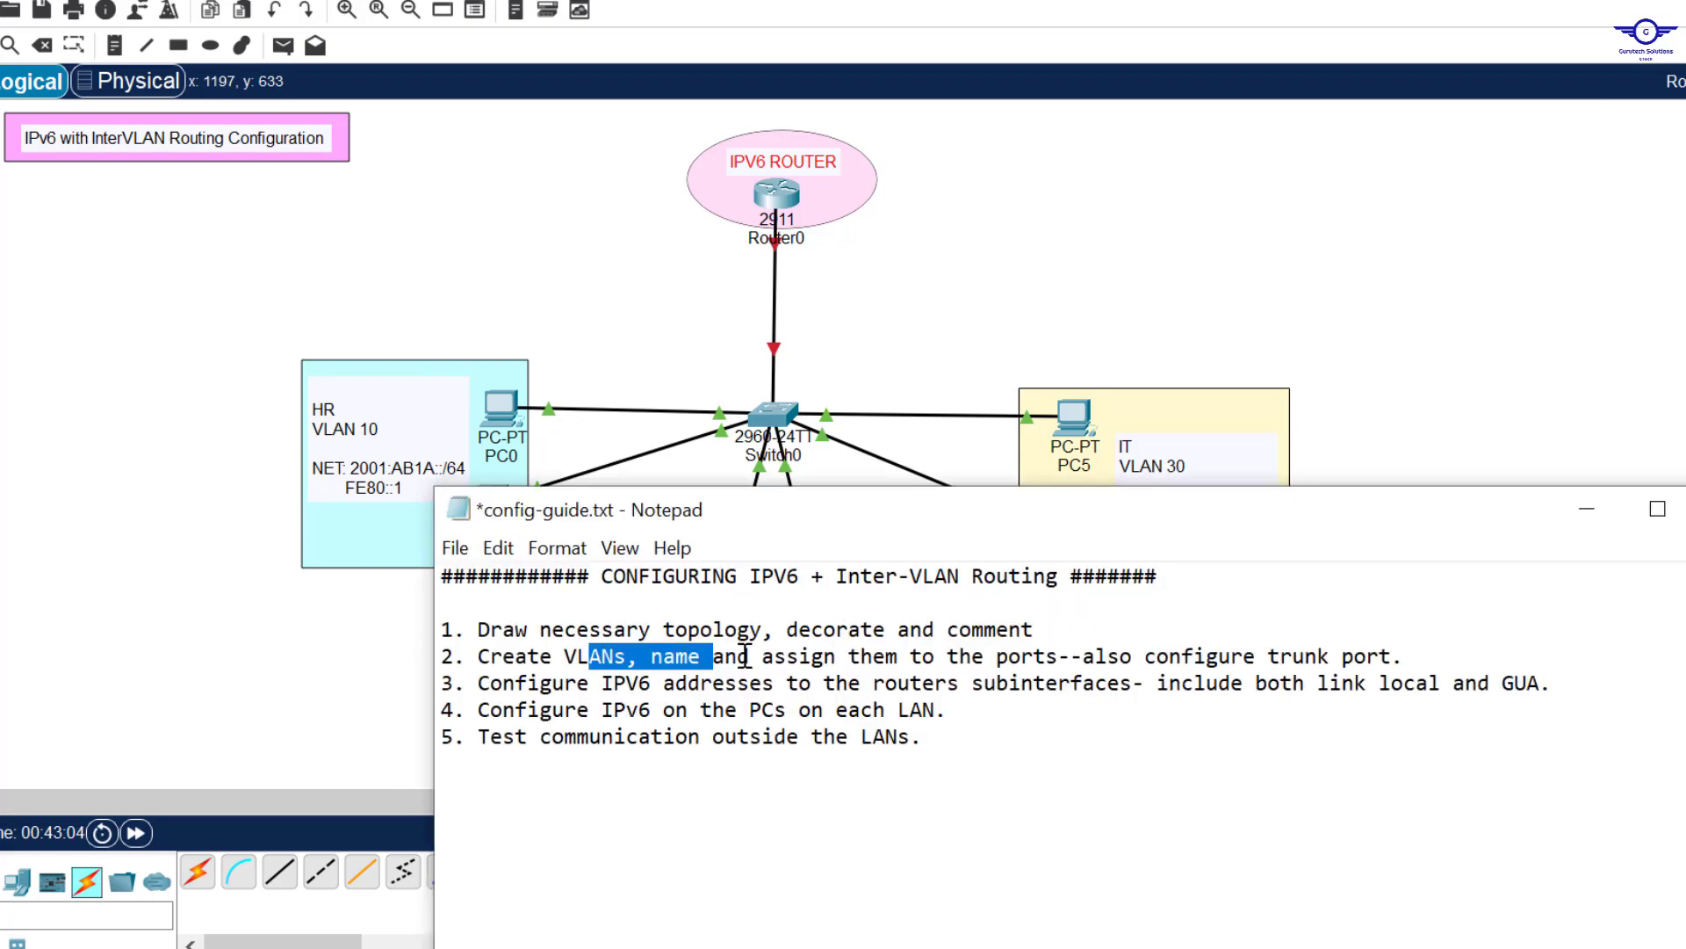
{"action": "left_click_drag", "start_coordinate": [478, 690], "coordinate": [1141, 684]}
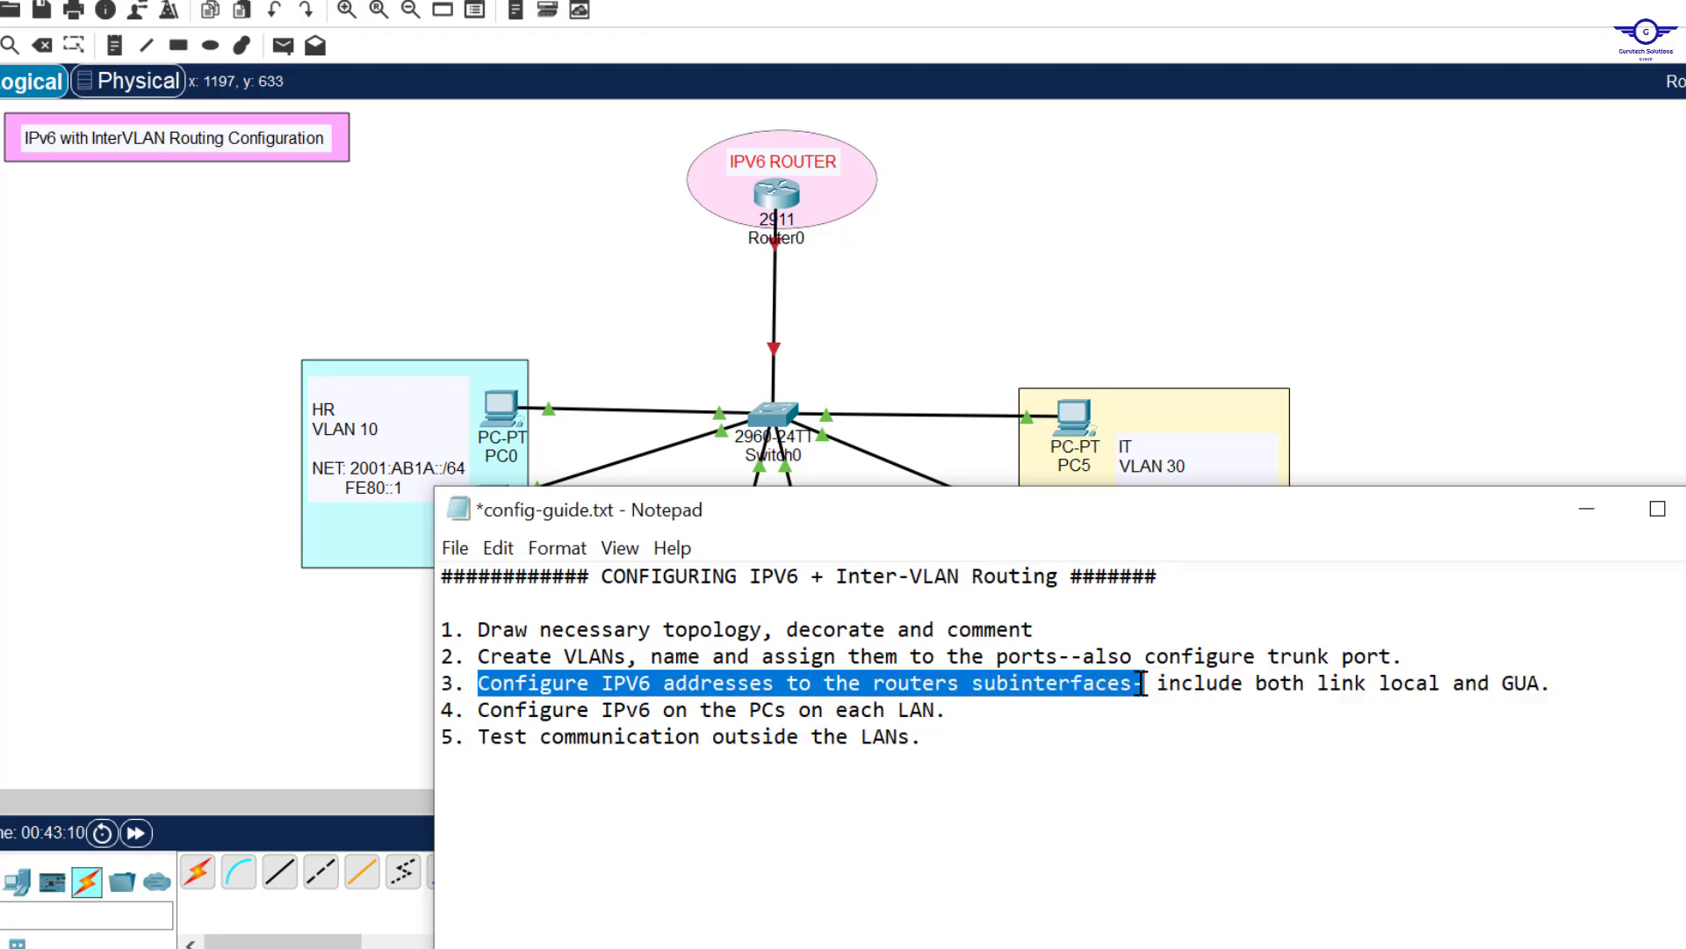
{"action": "left_click_drag", "start_coordinate": [1548, 685], "coordinate": [1159, 682]}
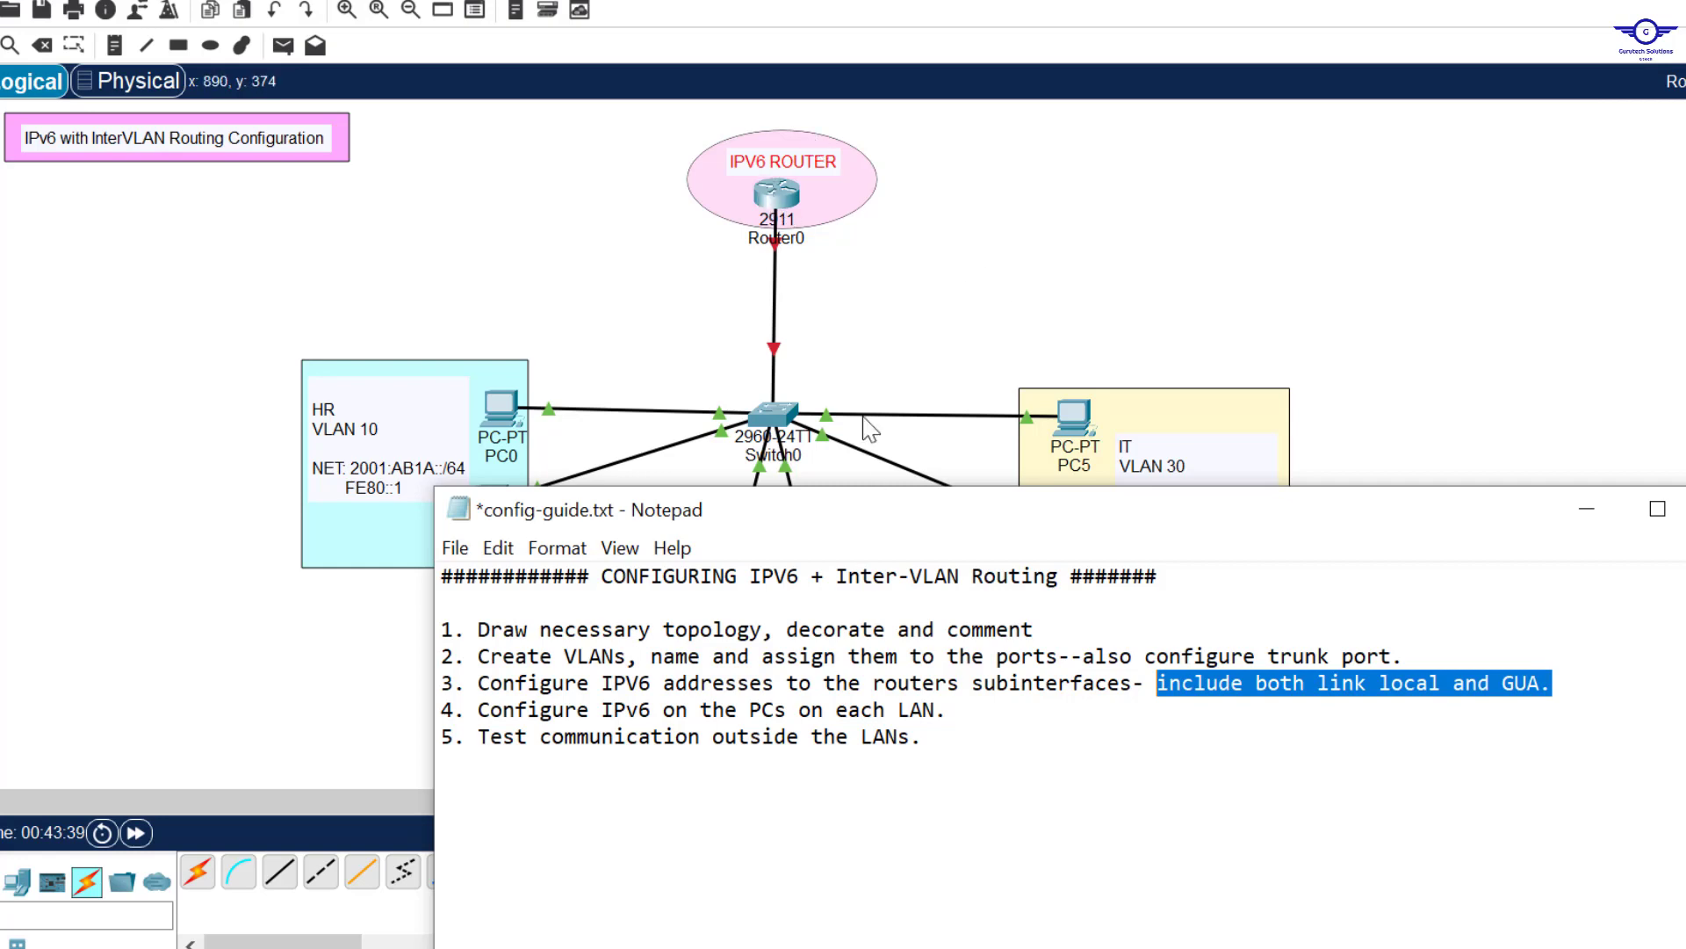
Open Router0's command line and answer no to the initial configuration dialog.
{"action": "left_click", "coordinate": [776, 195]}
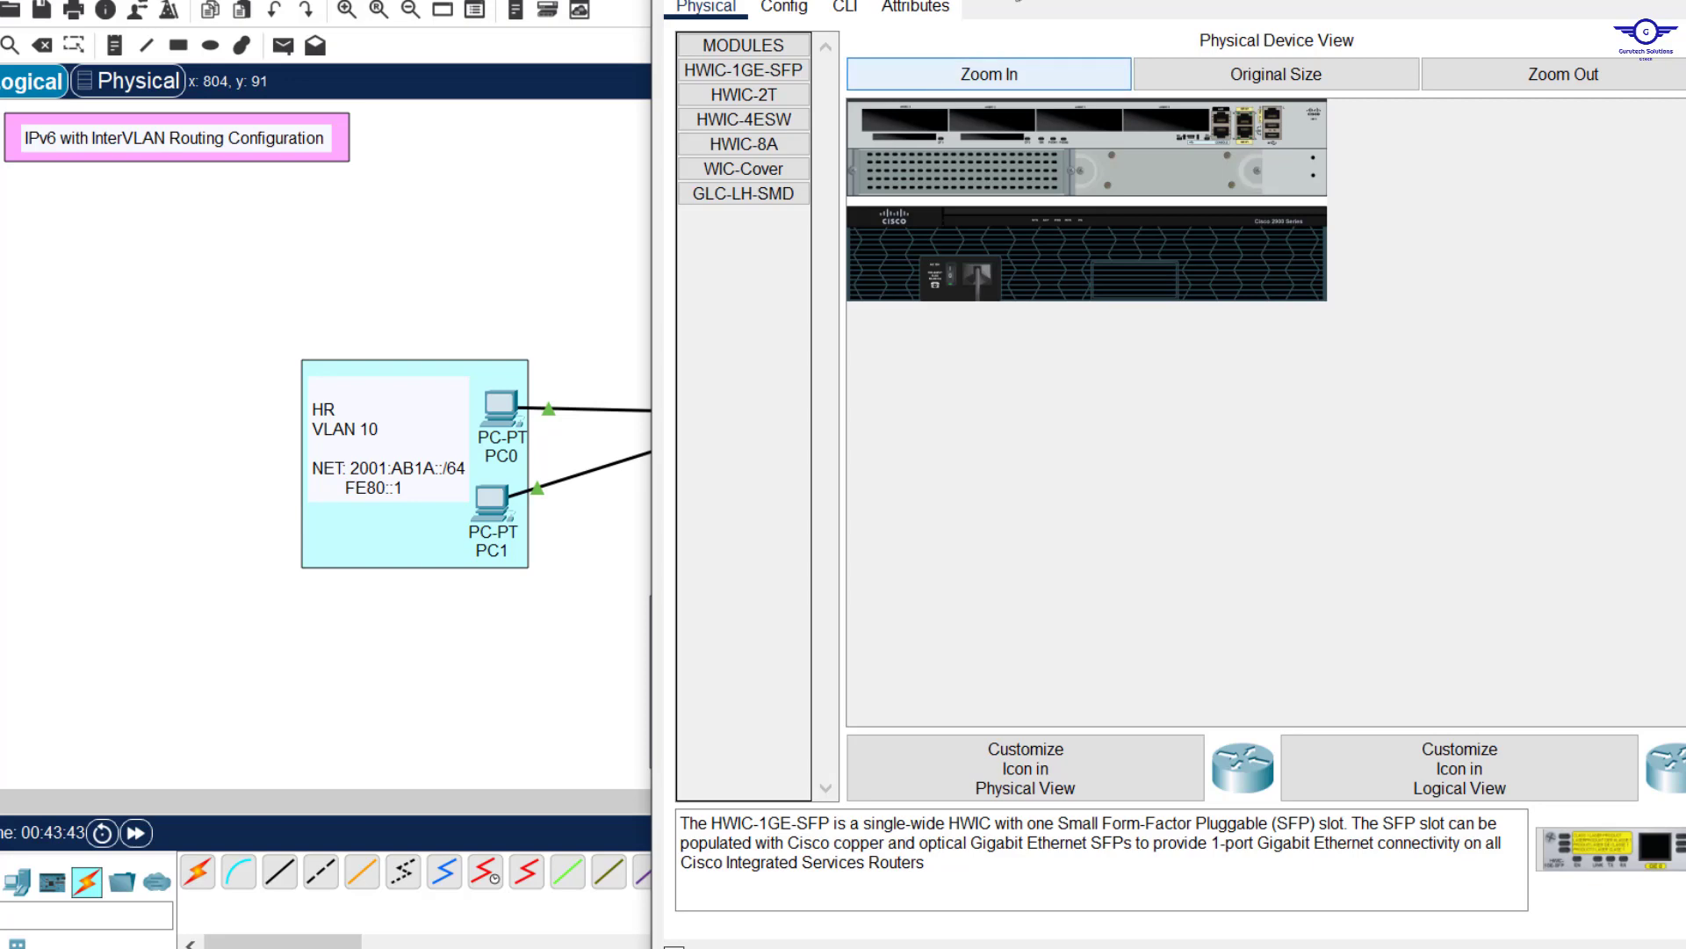
{"action": "left_click_drag", "start_coordinate": [914, 2], "coordinate": [1015, 92]}
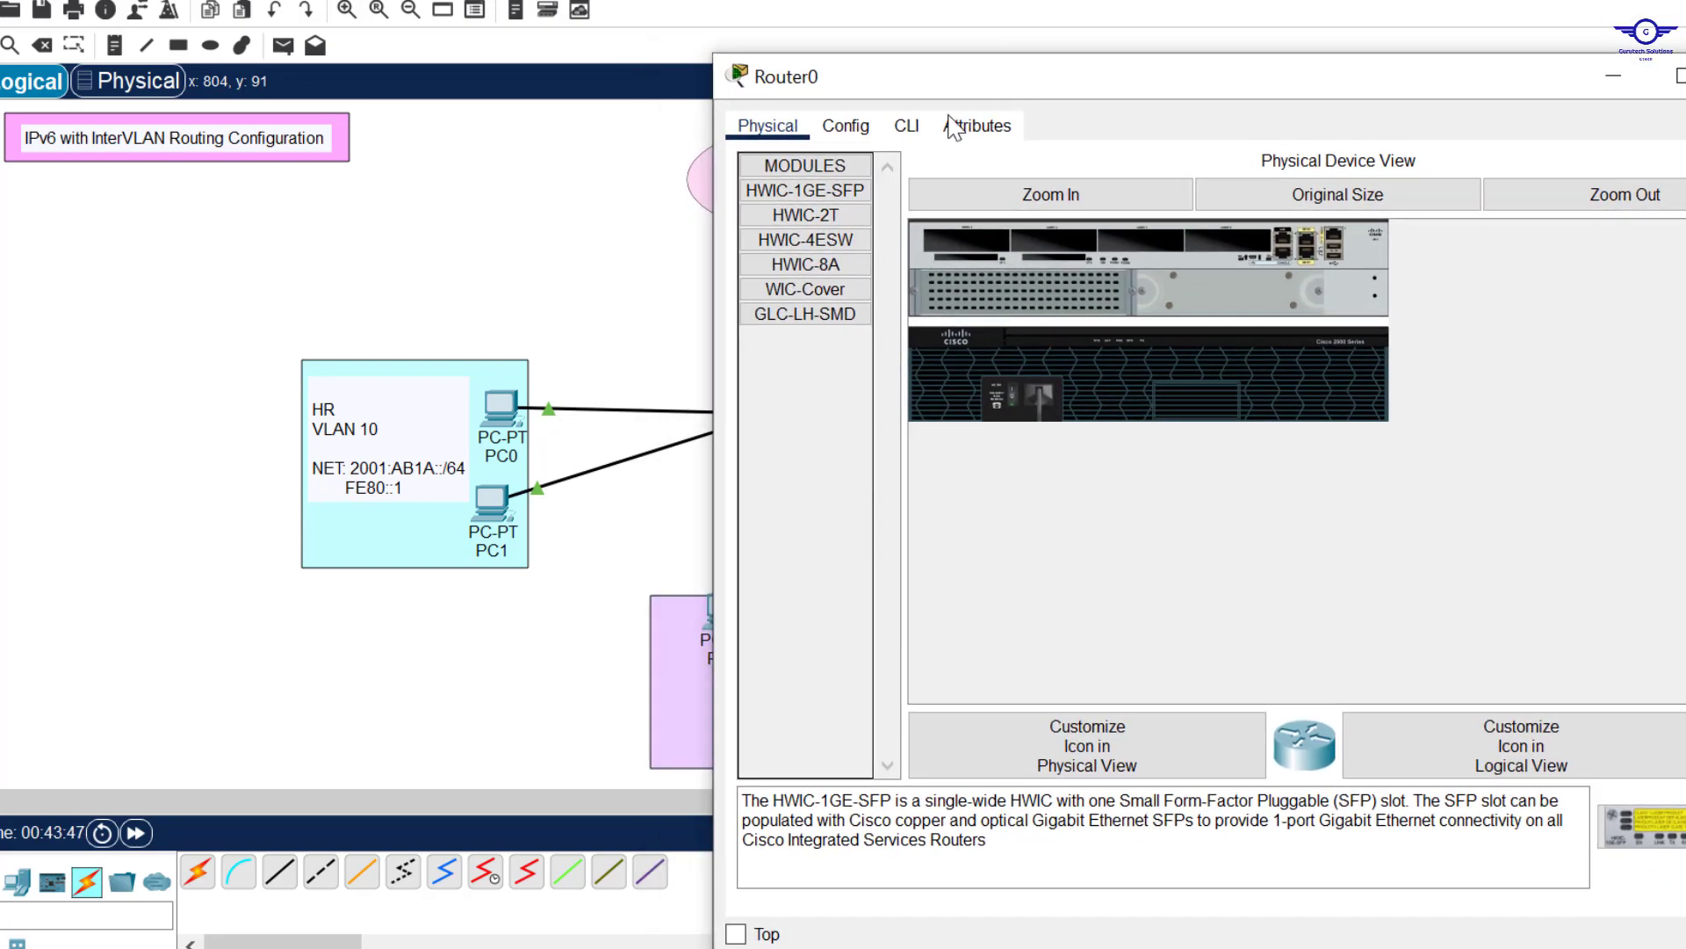
{"action": "left_click", "coordinate": [913, 128]}
{"action": "type", "text": "no"}
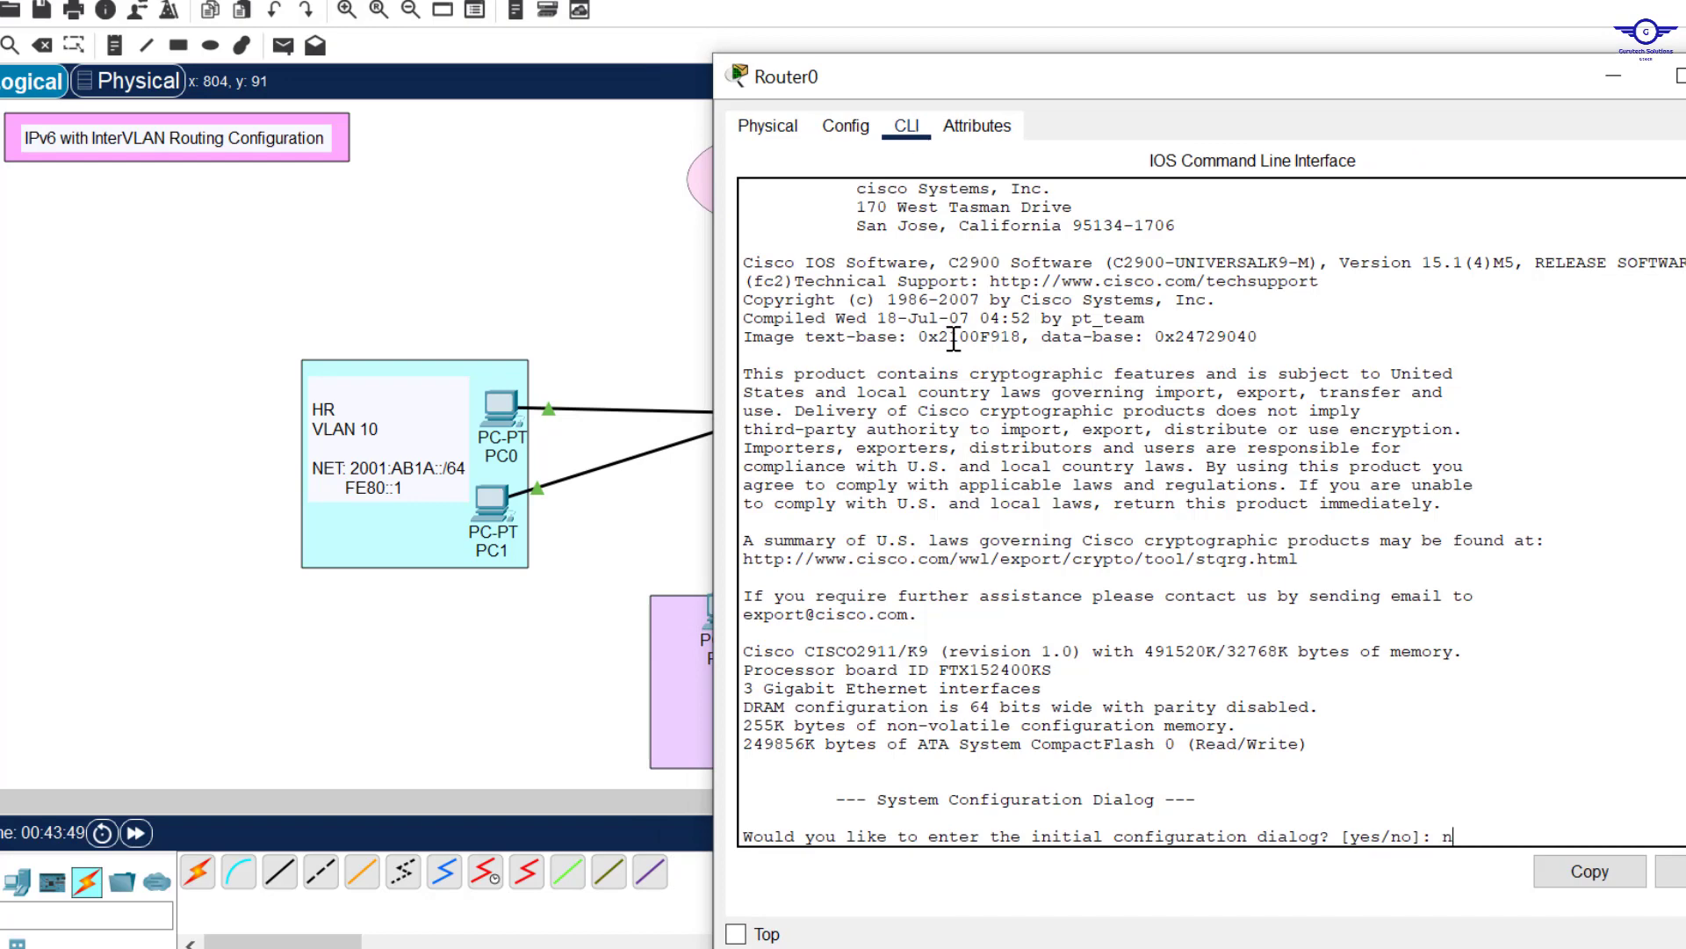
{"action": "key", "text": "Return"}
{"action": "key", "text": "Return"}
Enter privileged mode on Router0 with en and global configuration mode with conf t.
{"action": "type", "text": "en"}
{"action": "key", "text": "Return"}
{"action": "key", "text": "Return"}
{"action": "key", "text": "Return"}
{"action": "key", "text": "Return"}
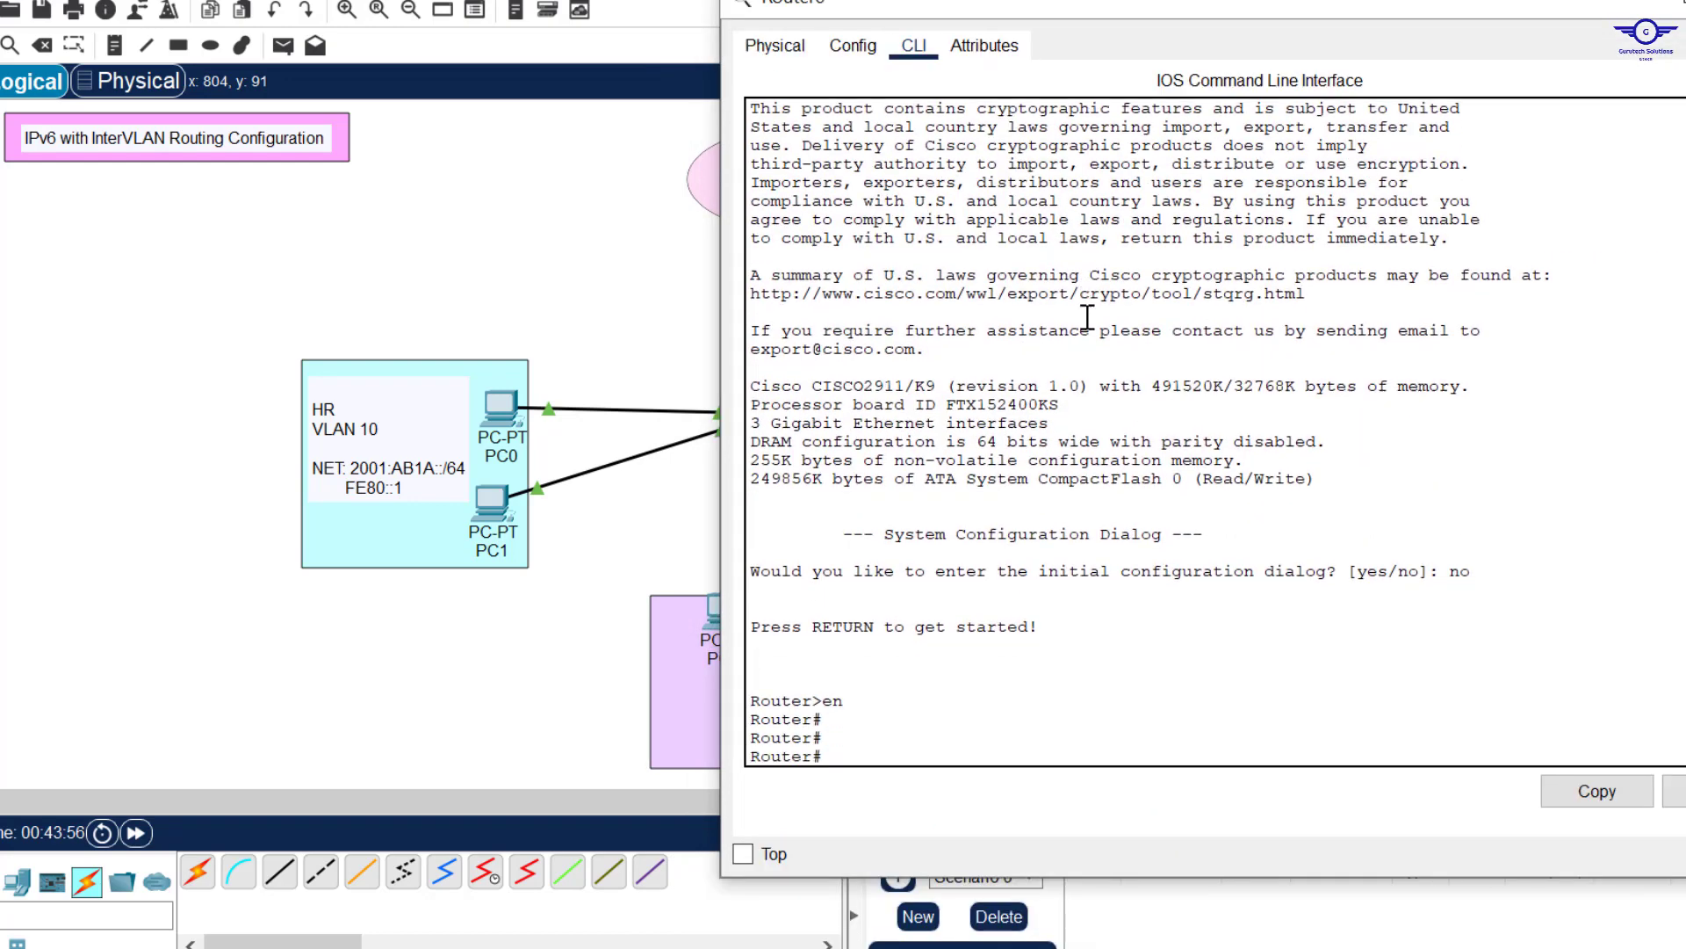
{"action": "type", "text": "conf t"}
{"action": "key", "text": "Return"}
{"action": "key", "text": "Return"}
{"action": "key", "text": "Return"}
{"action": "key", "text": "Return"}
{"action": "key", "text": "Return"}
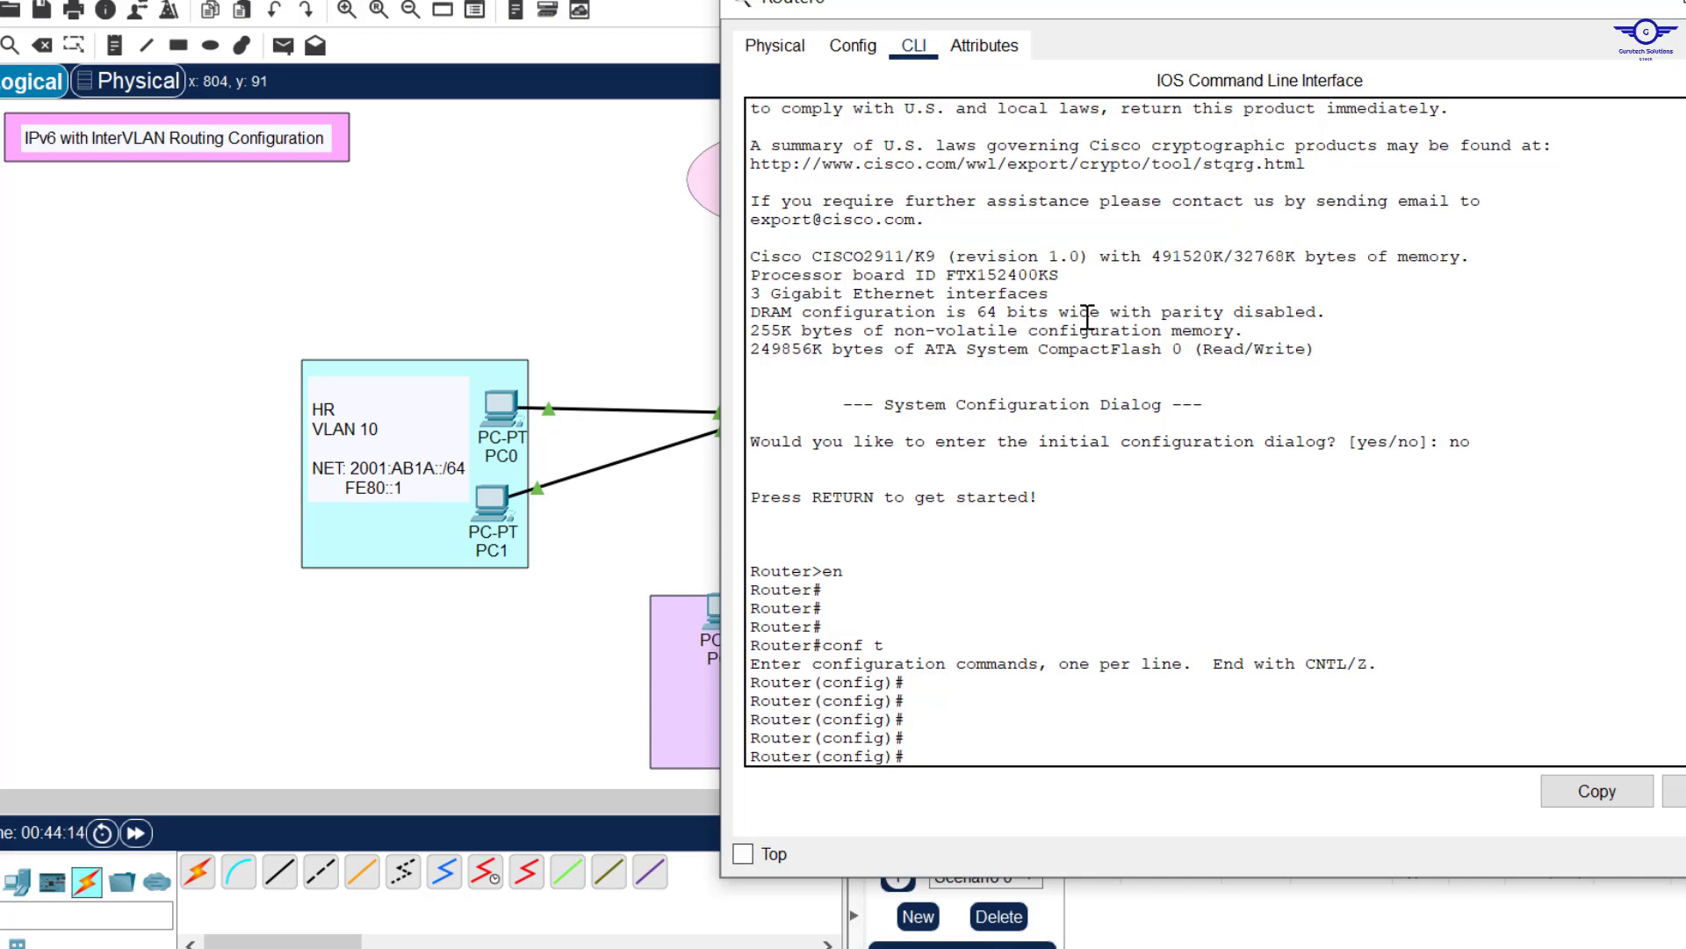
Enable IPv6 routing on Router0 with ipv6 unicast-routing.
{"action": "type", "text": "ipv"}
{"action": "key", "text": "Tab"}
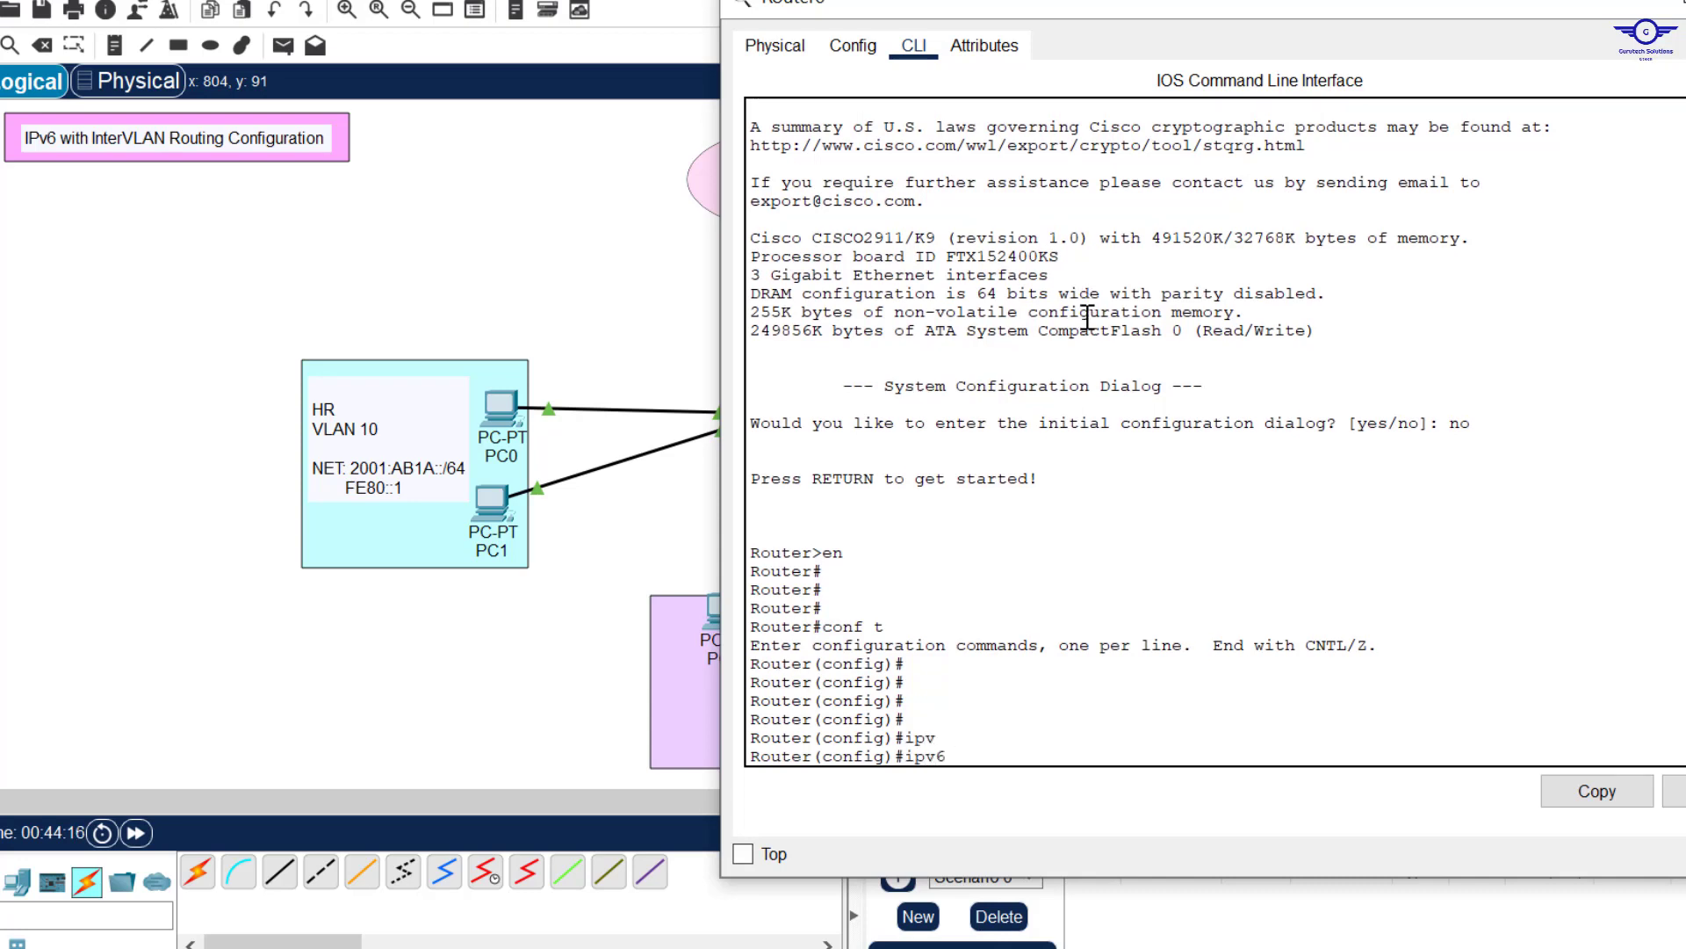
{"action": "type", "text": "u"}
{"action": "key", "text": "Tab"}
{"action": "key", "text": "Return"}
{"action": "key", "text": "Return"}
{"action": "key", "text": "Return"}
{"action": "key", "text": "Return"}
{"action": "key", "text": "Return"}
{"action": "key", "text": "Return"}
{"action": "key", "text": "Return"}
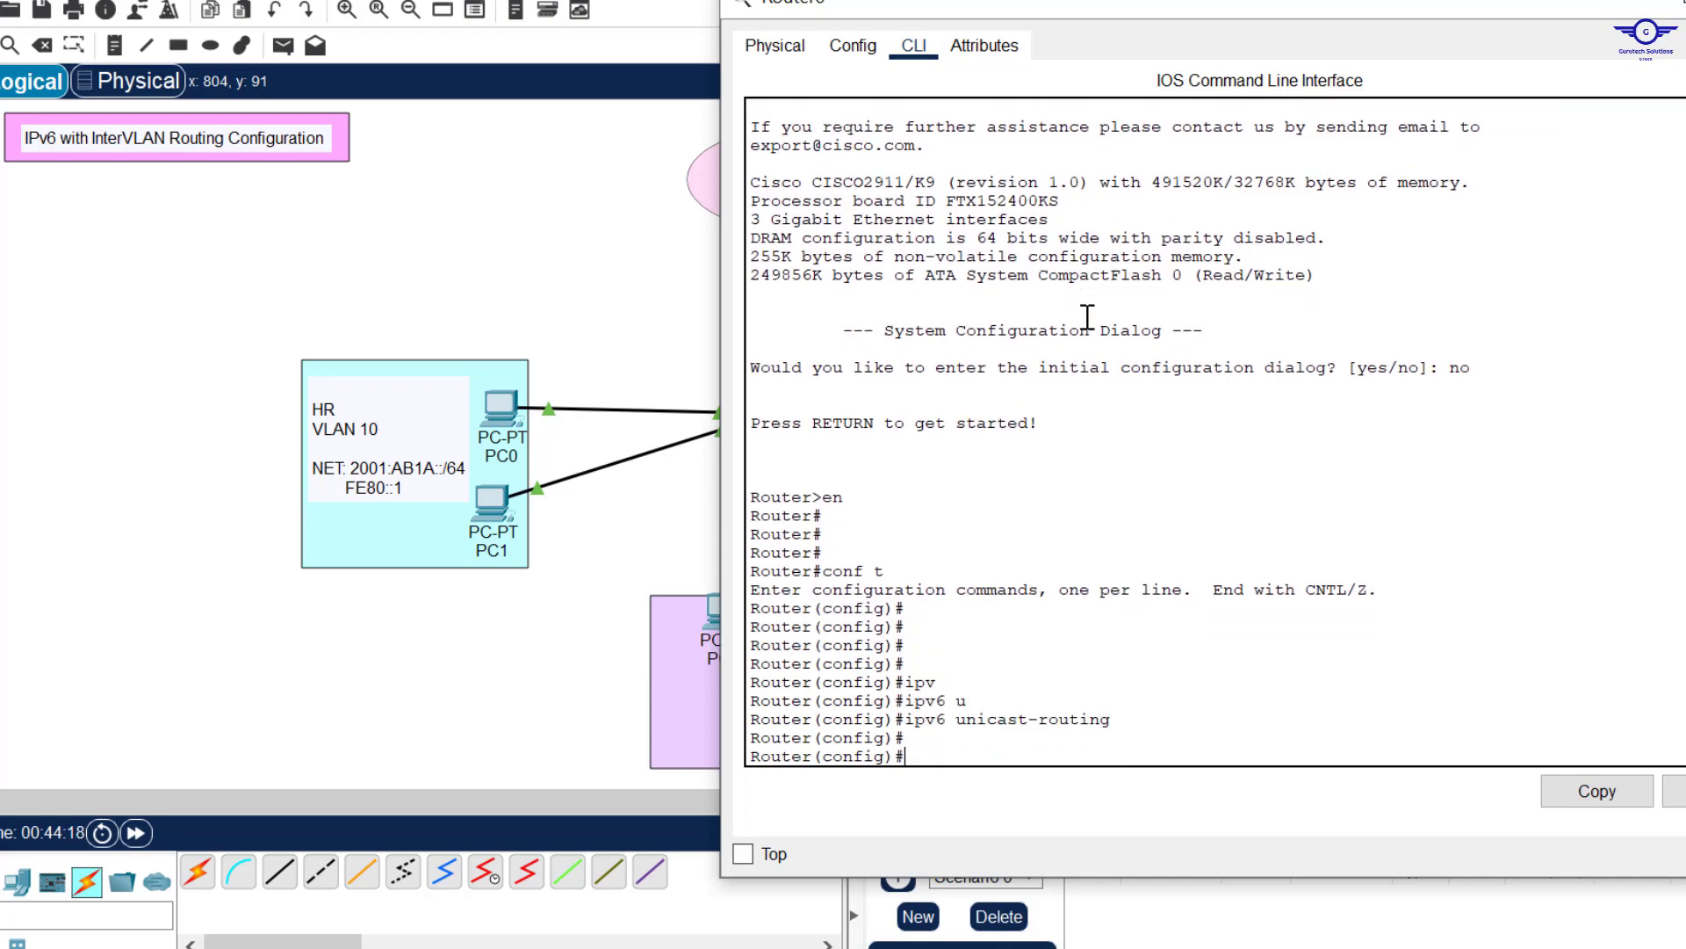
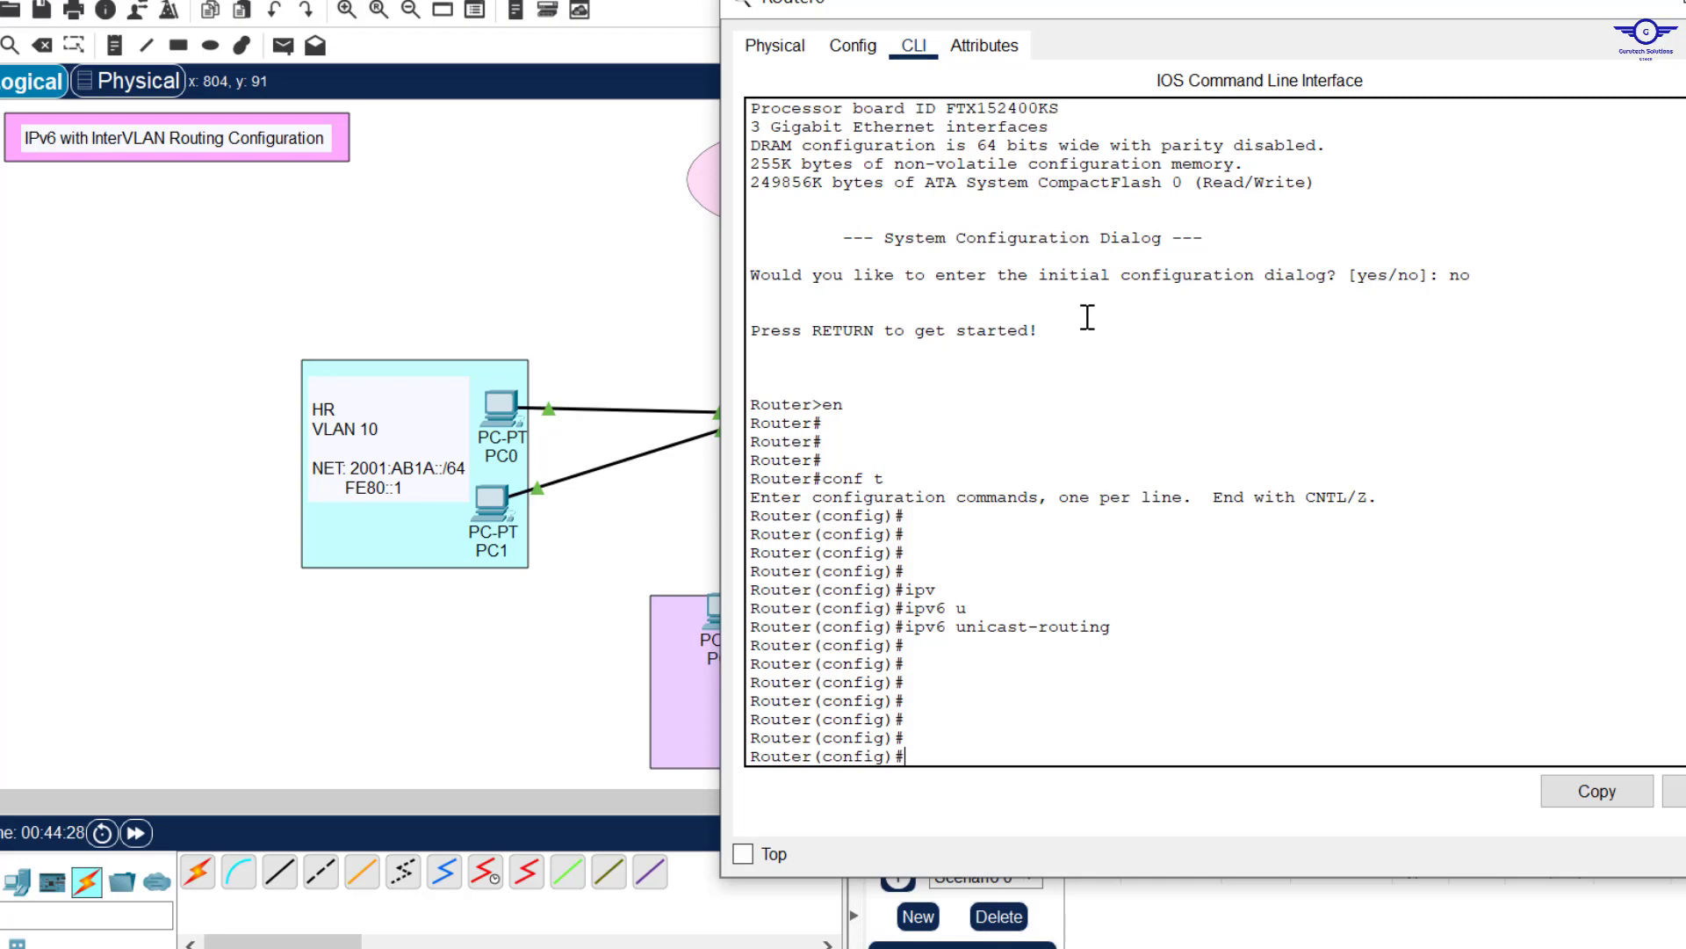
Check Router0's port label on the switch link, enable interface gig0/0 with no shut and exit its configuration.
{"action": "left_click", "coordinate": [519, 225]}
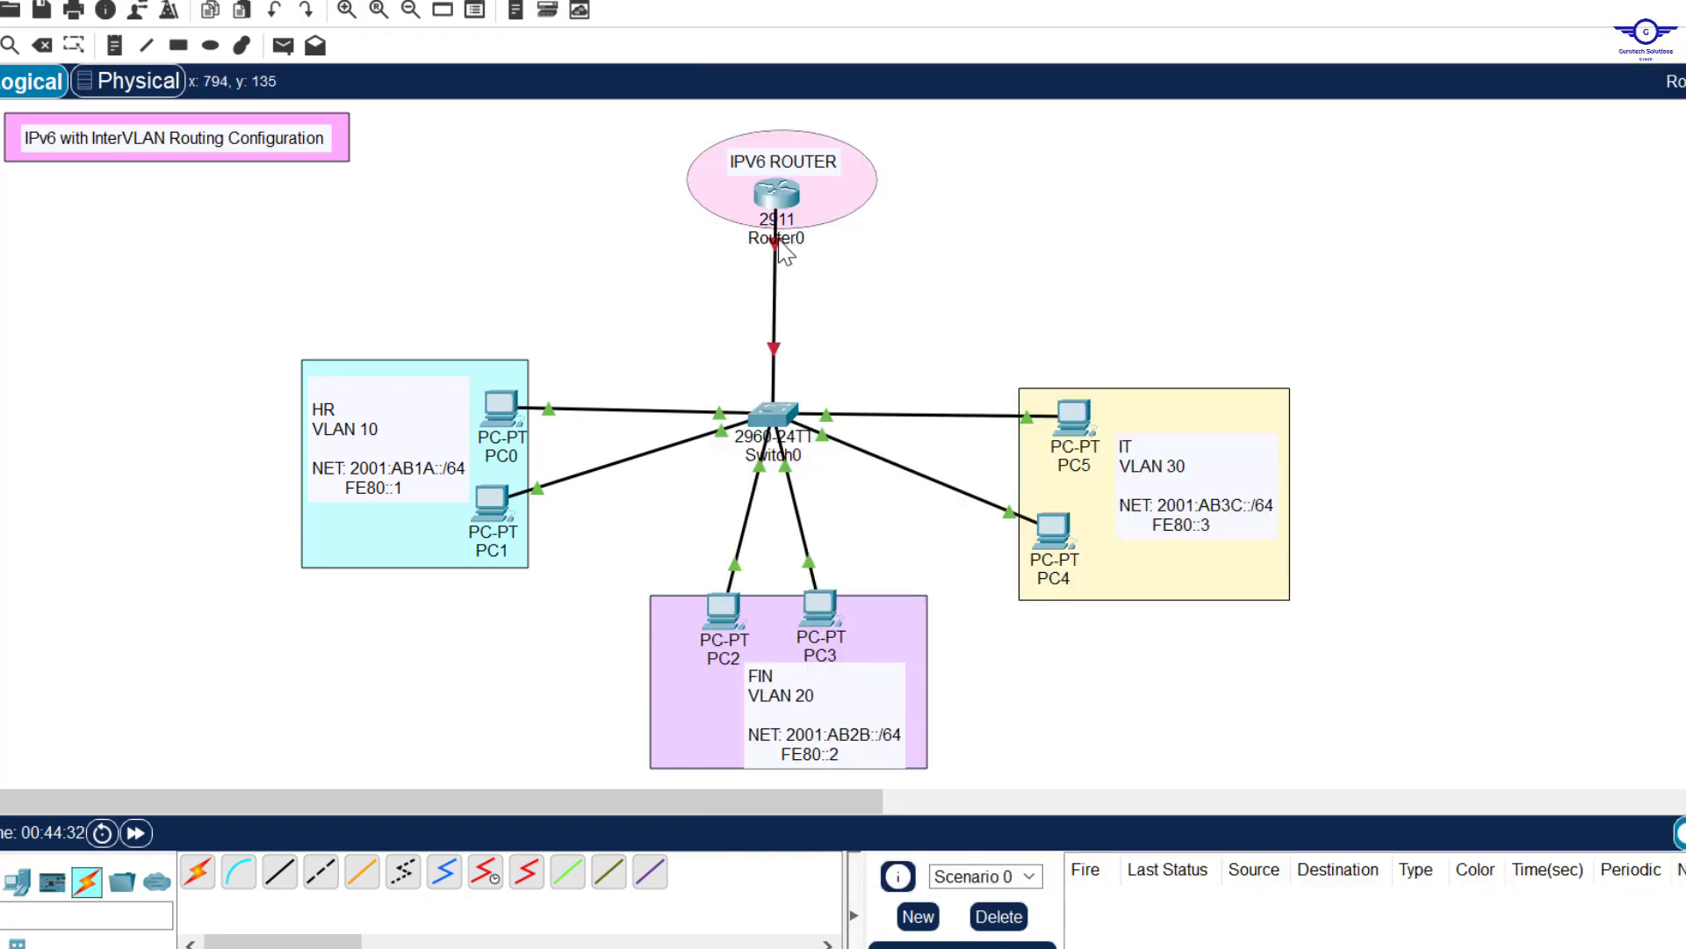
{"action": "mouse_move", "coordinate": [785, 252]}
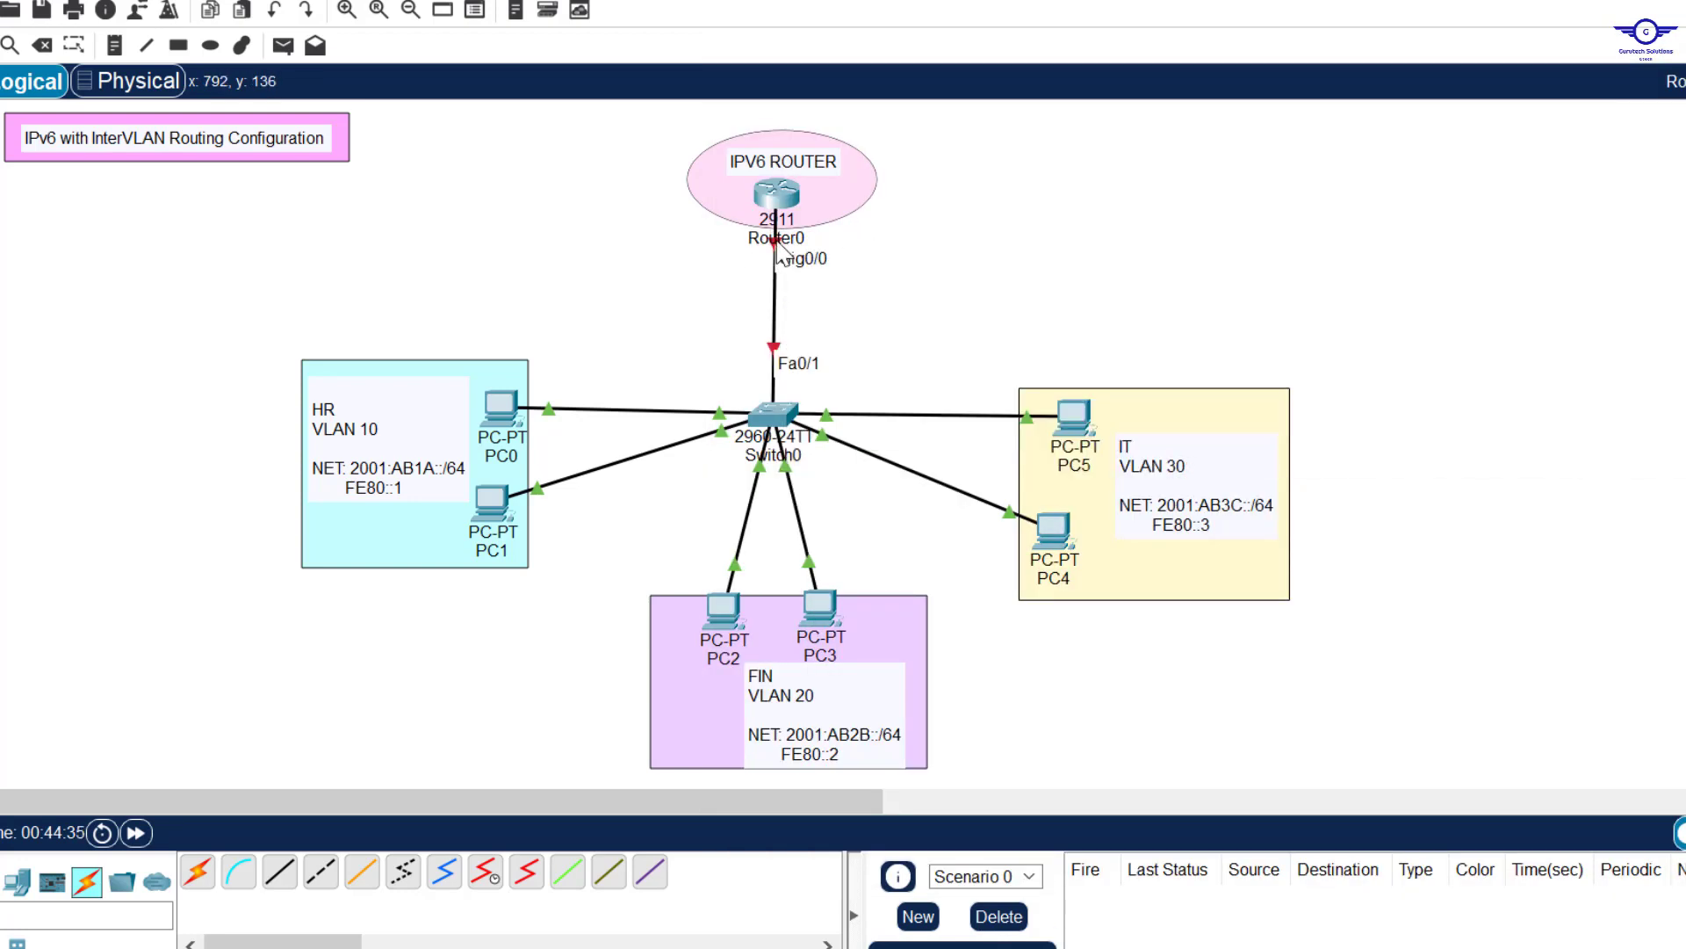
{"action": "left_click", "coordinate": [788, 198]}
{"action": "type", "text": "int"}
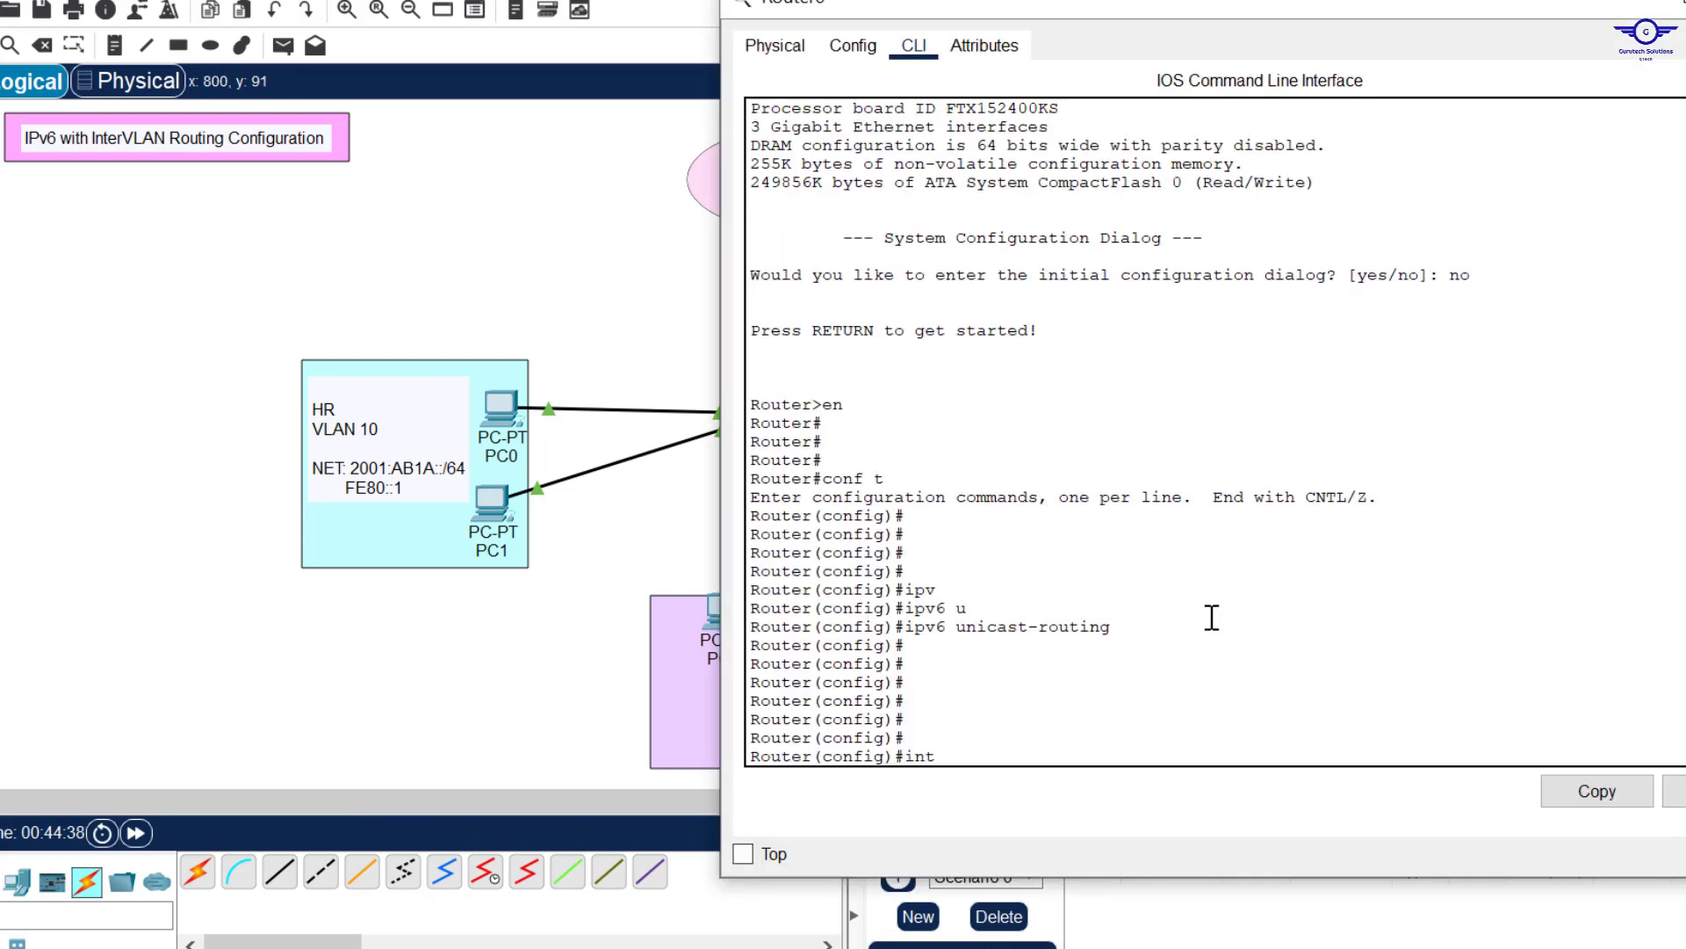
{"action": "type", "text": " gig 0/0"}
{"action": "key", "text": "Return"}
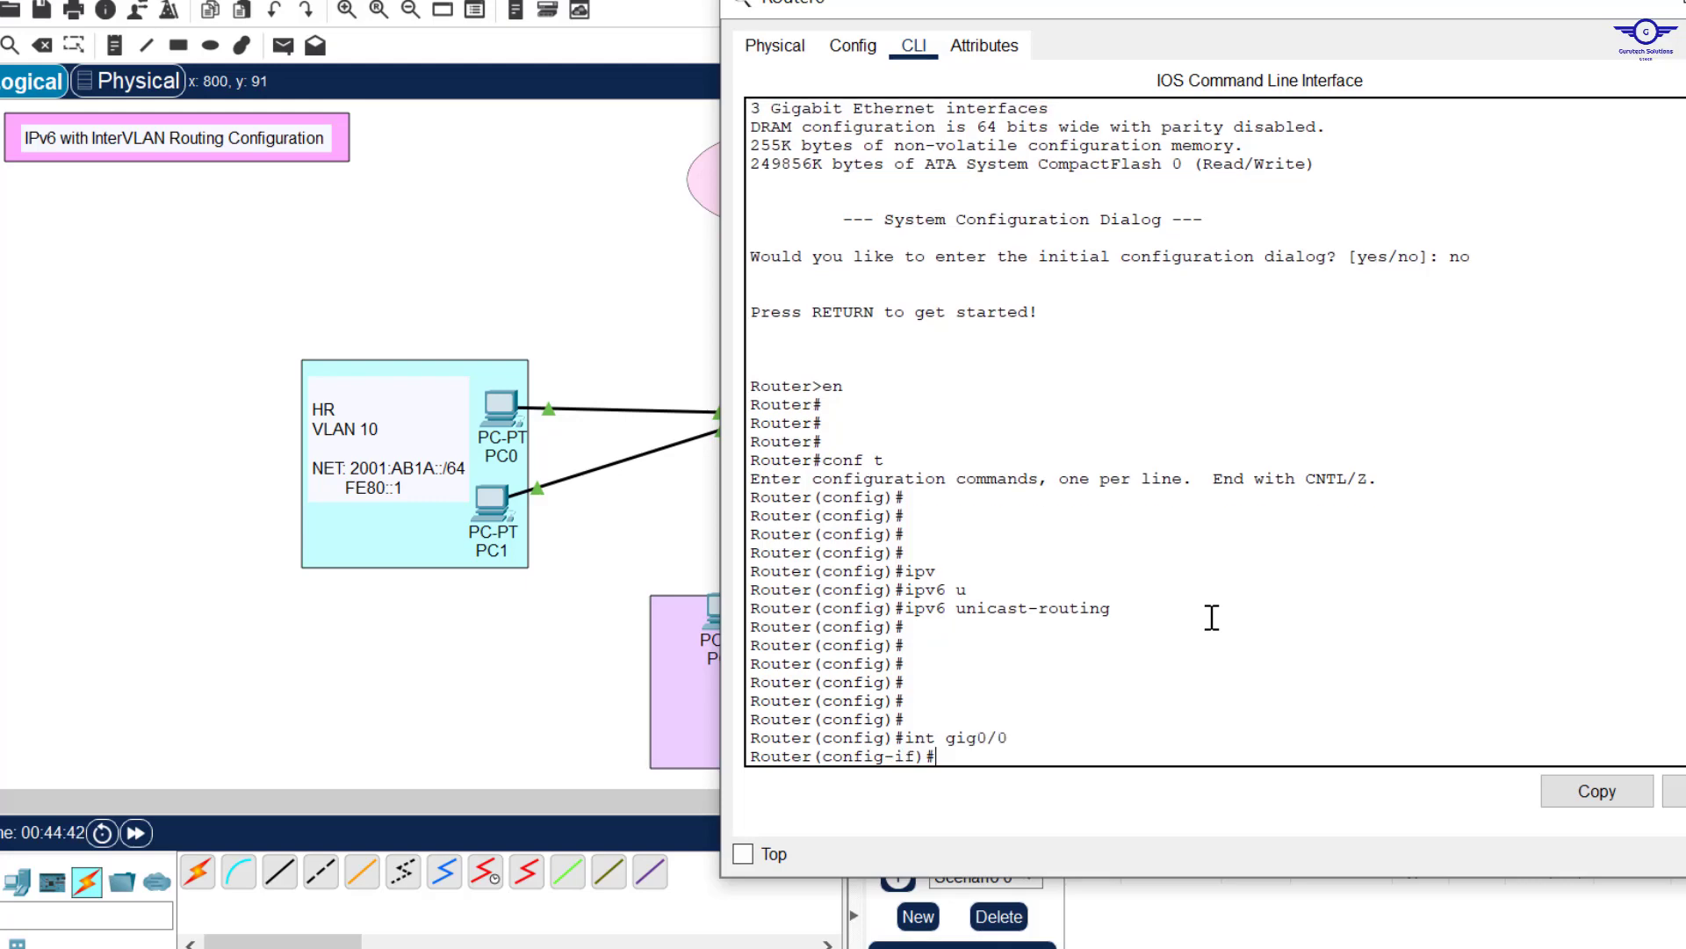
{"action": "left_click", "coordinate": [644, 298]}
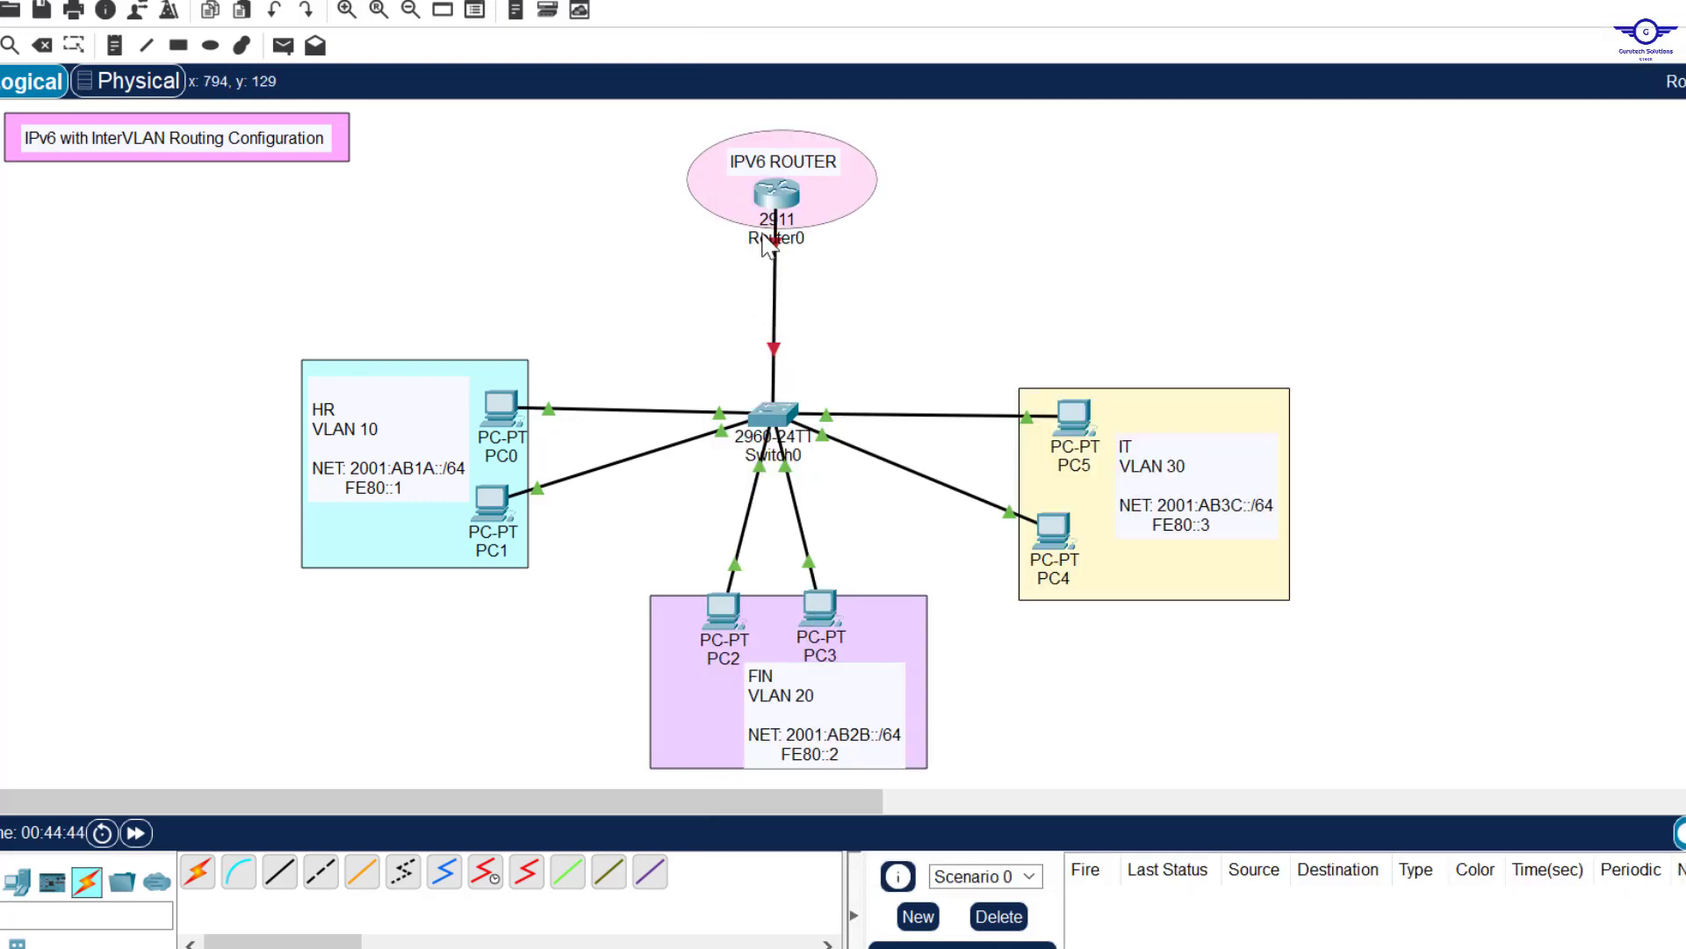
{"action": "left_click", "coordinate": [789, 204]}
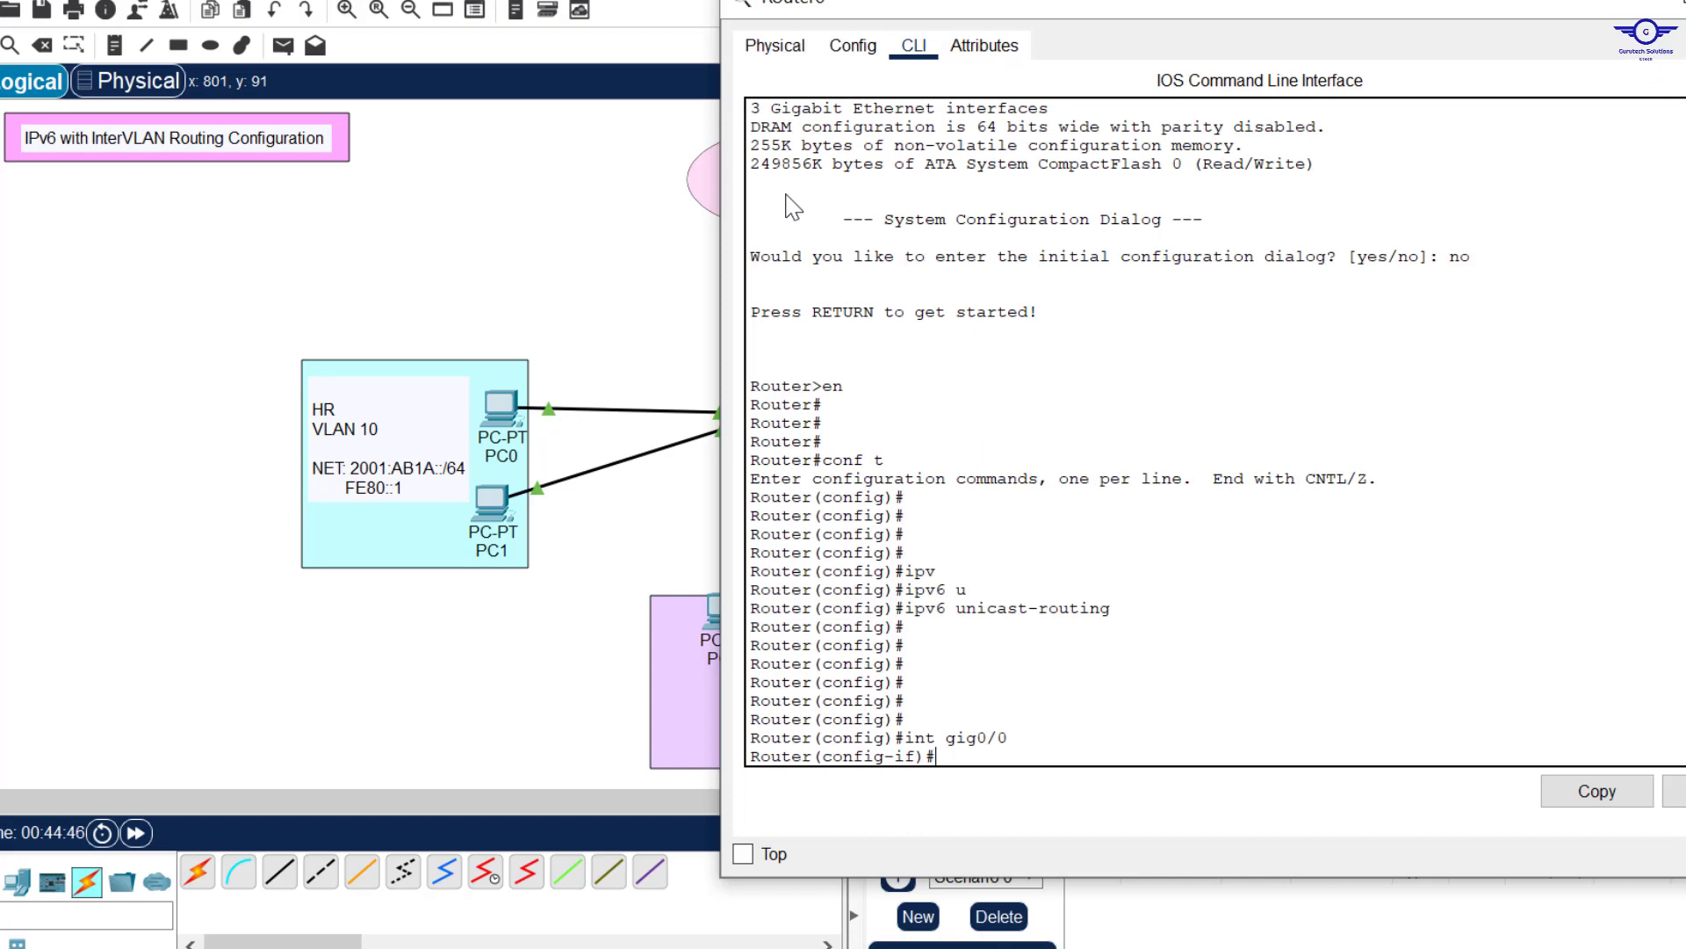
{"action": "type", "text": "no shut"}
{"action": "key", "text": "Return"}
{"action": "key", "text": "Return"}
{"action": "type", "text": "ex"}
{"action": "key", "text": "Return"}
{"action": "key", "text": "Return"}
{"action": "key", "text": "Return"}
{"action": "key", "text": "Return"}
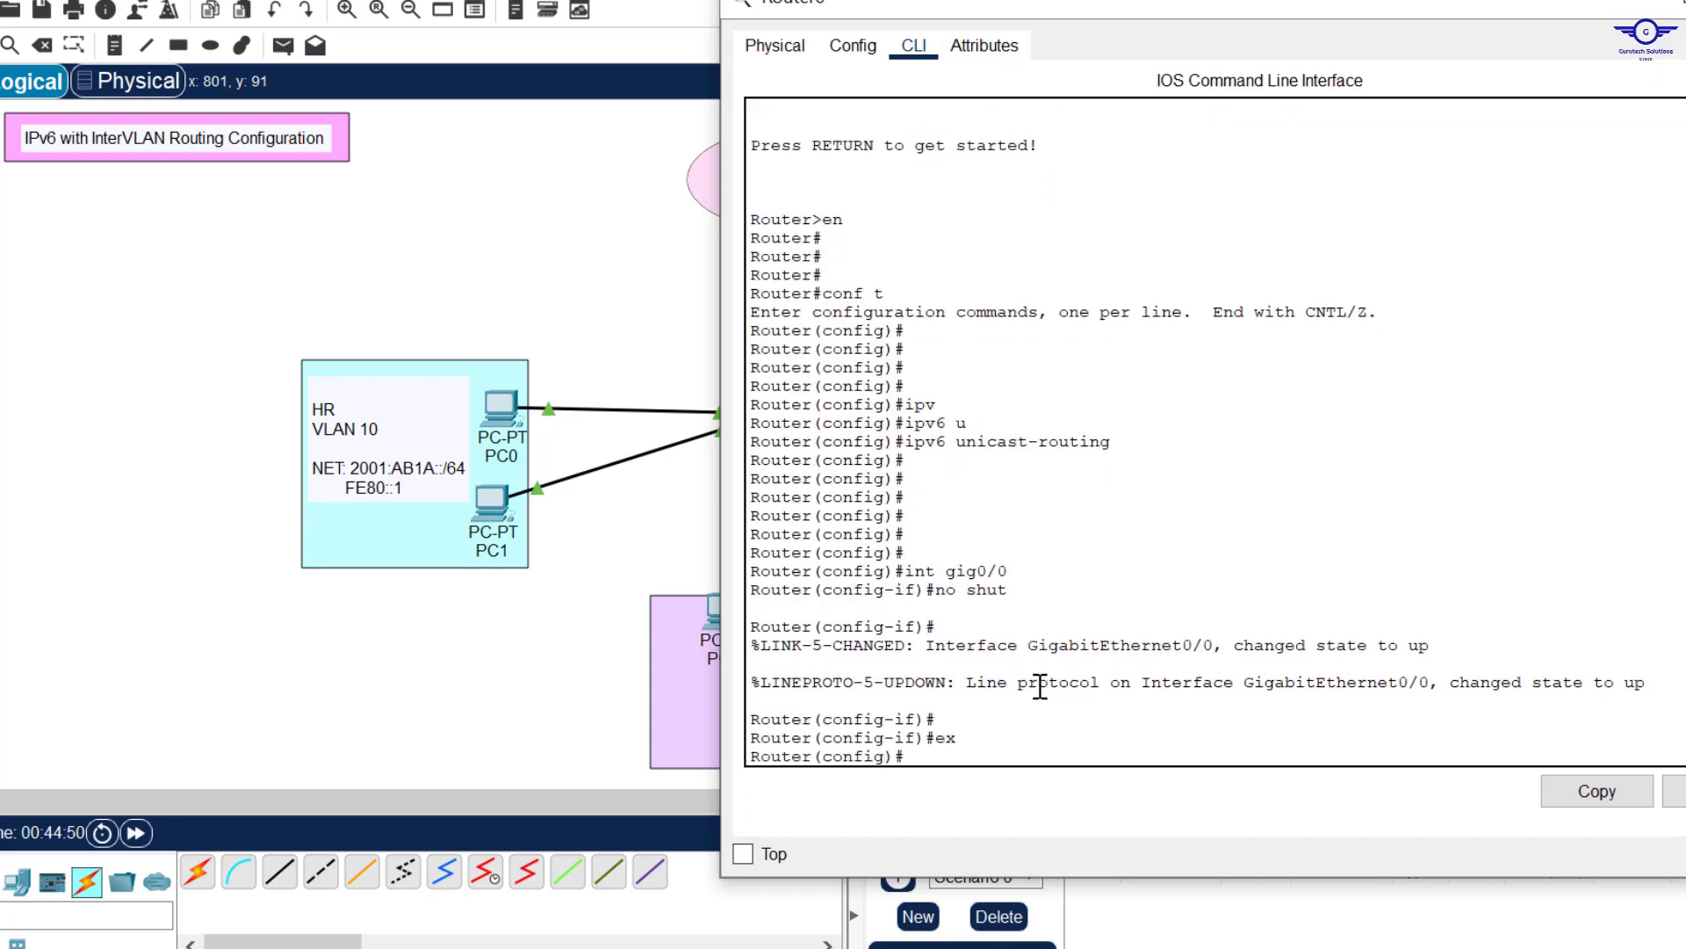
{"action": "left_click", "coordinate": [584, 256]}
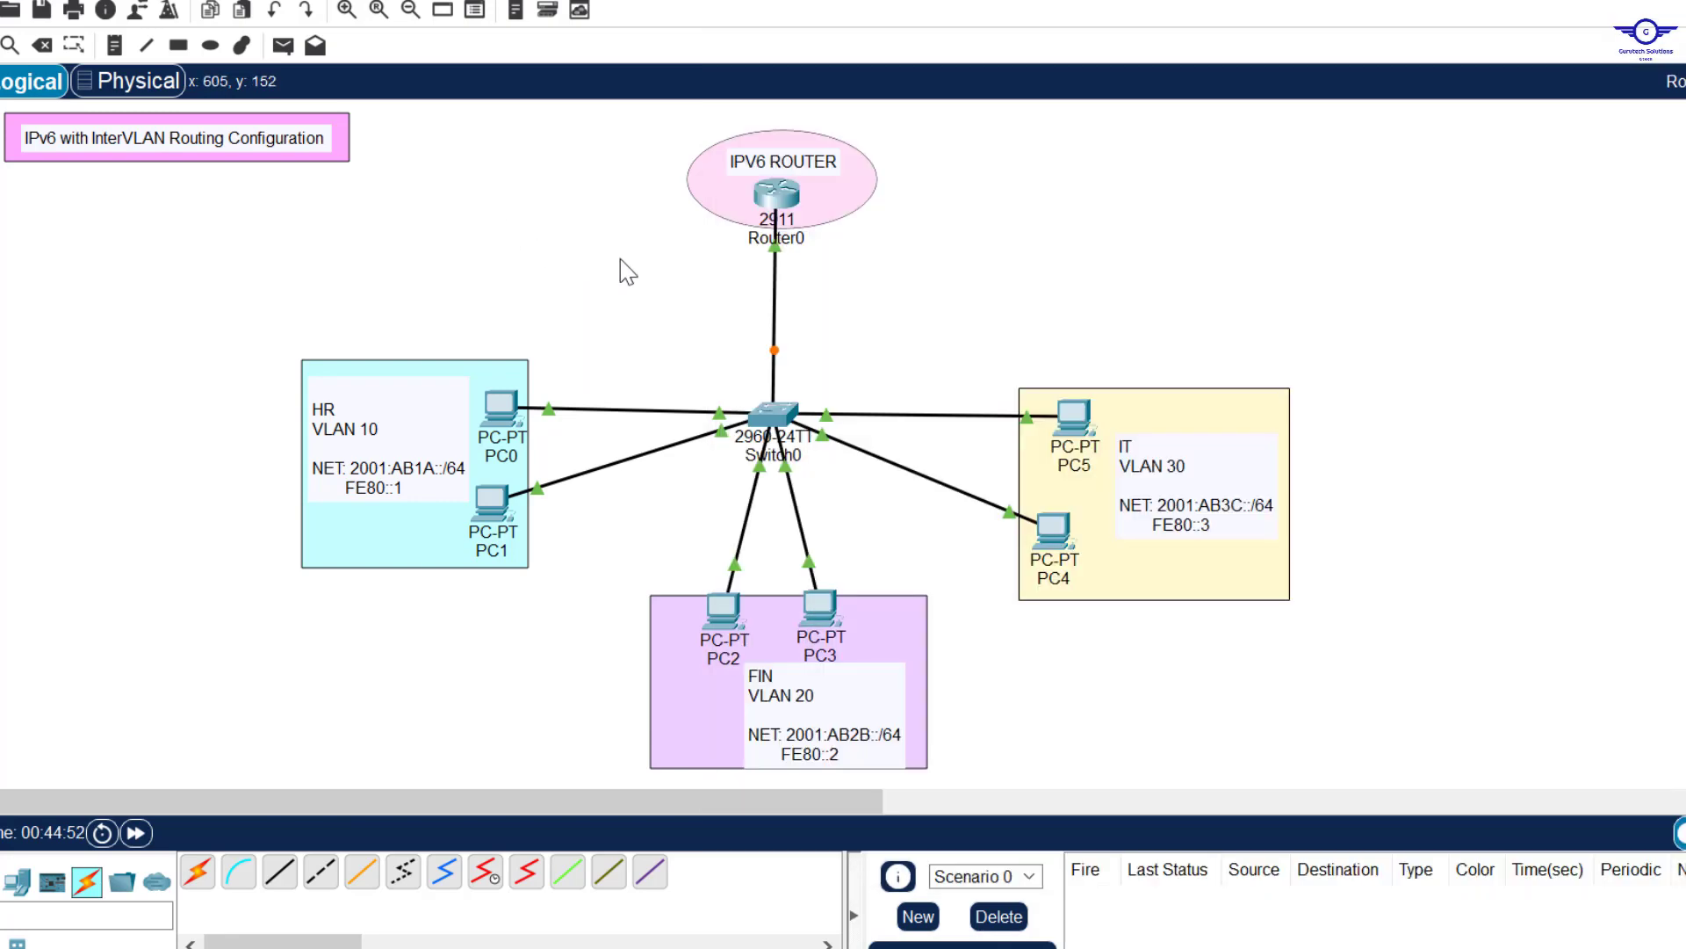
Reopen Router0's command line and create subinterface gig0/0.10 with int gig0/0.10.
{"action": "left_click", "coordinate": [776, 193]}
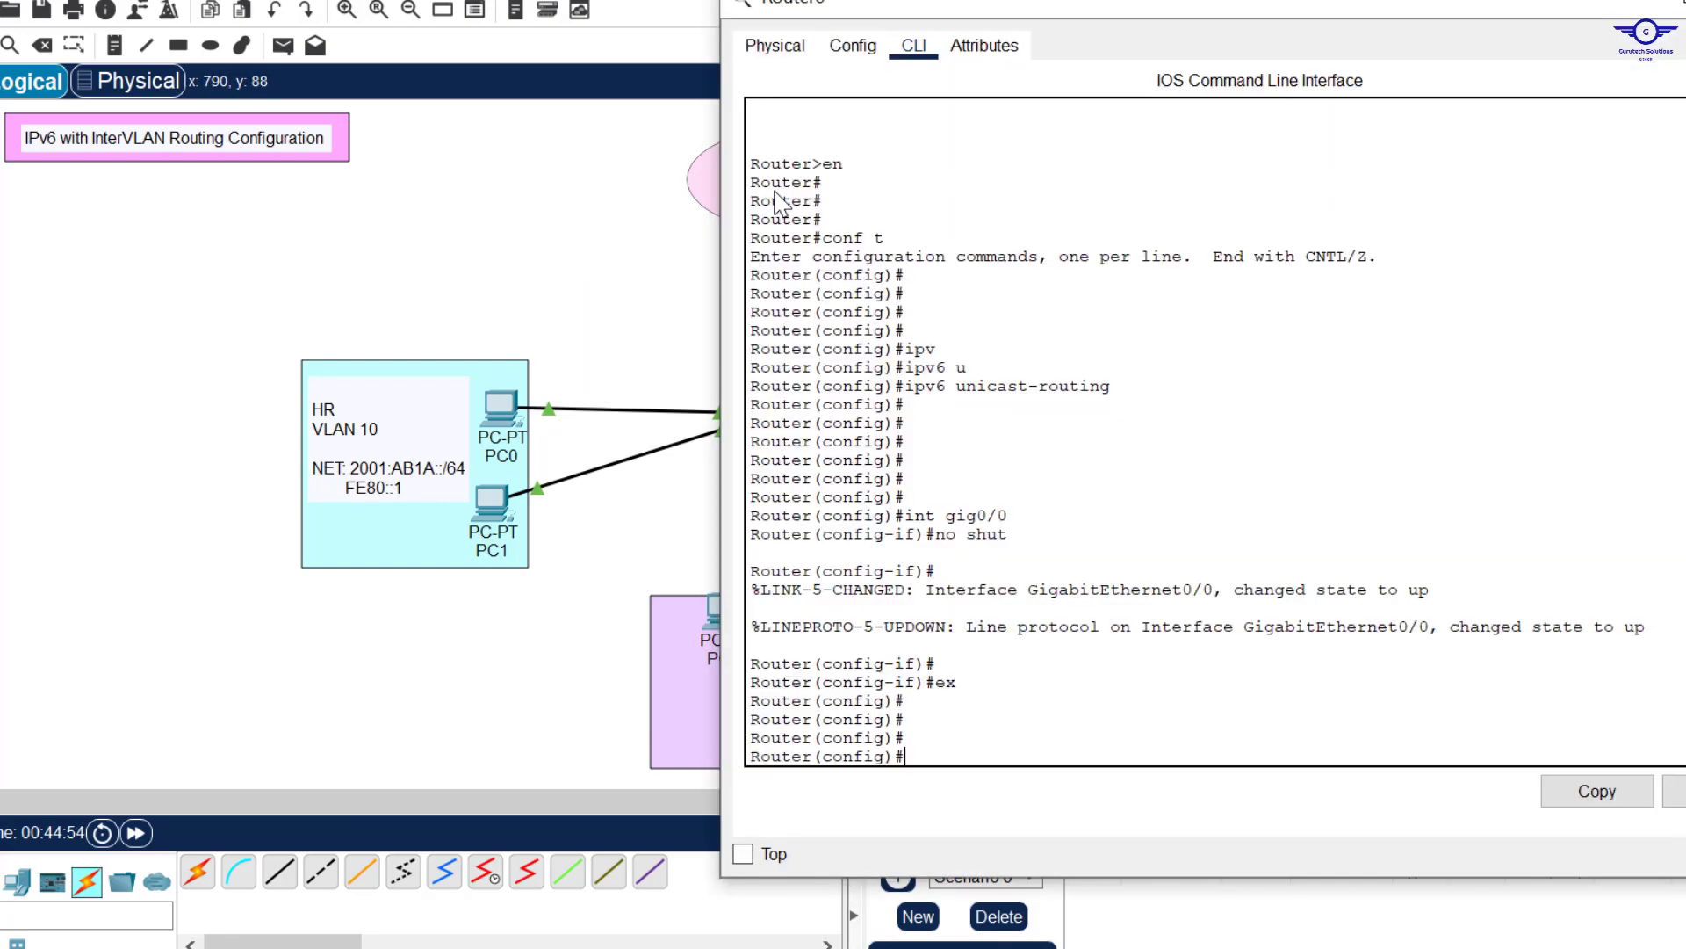
{"action": "type", "text": "ex"}
{"action": "key", "text": "Up"}
{"action": "key", "text": "Up"}
{"action": "key", "text": "Up"}
{"action": "type", "text": ".10"}
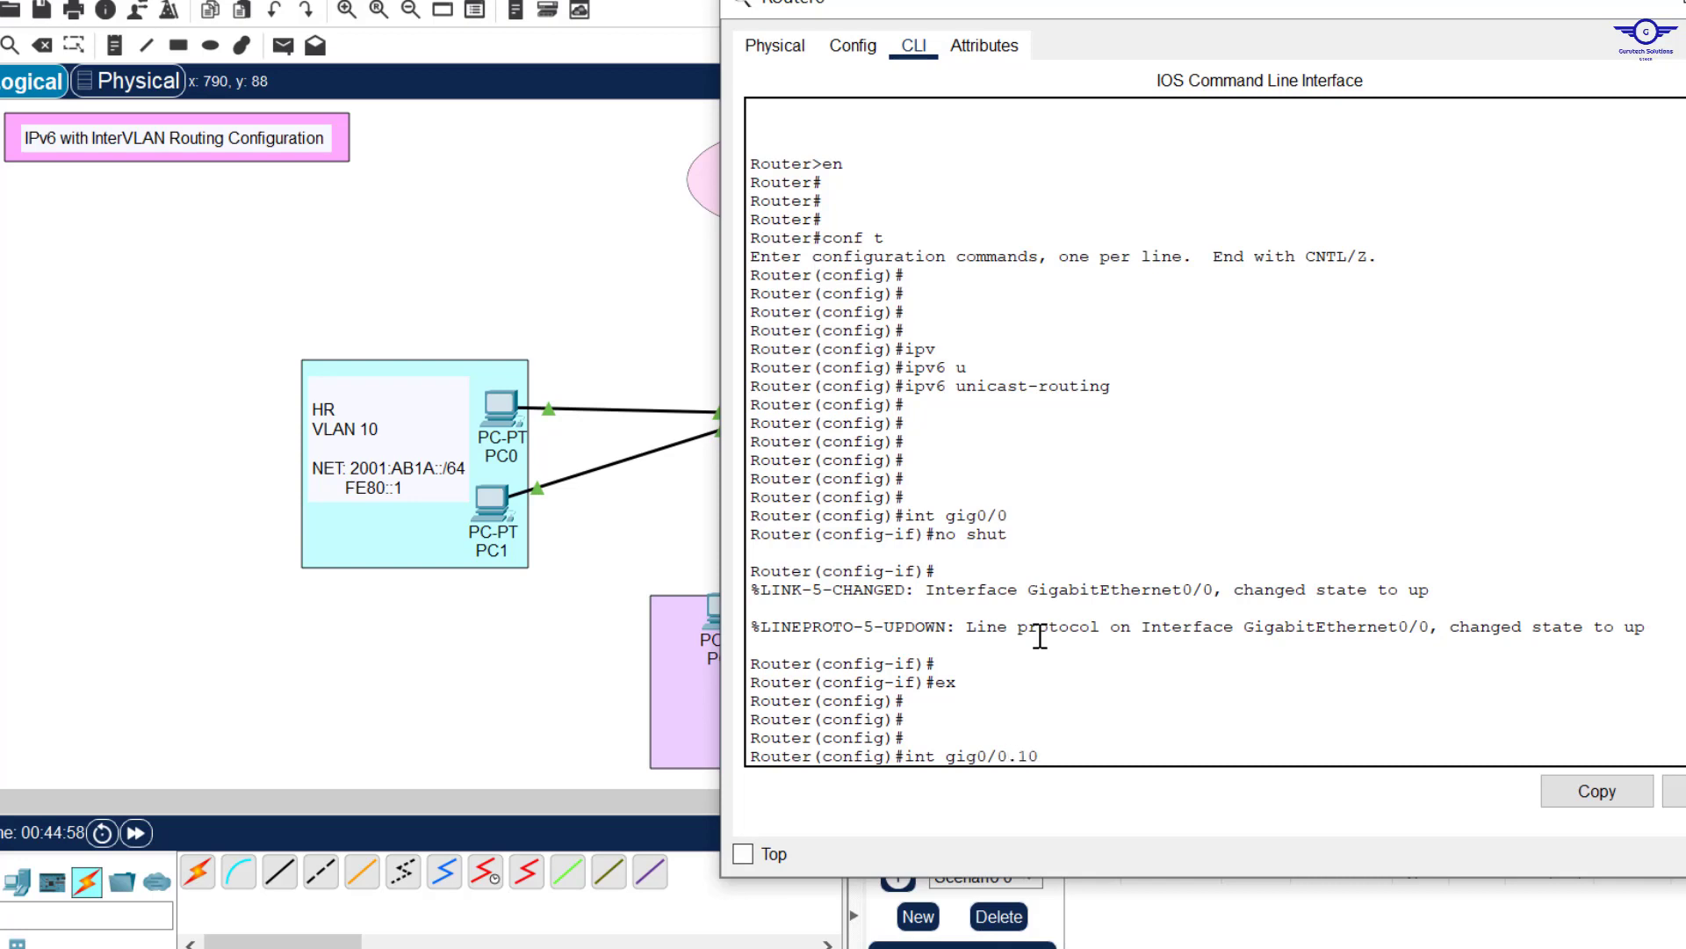
{"action": "key", "text": "Return"}
{"action": "key", "text": "Return"}
{"action": "key", "text": "Return"}
{"action": "key", "text": "Return"}
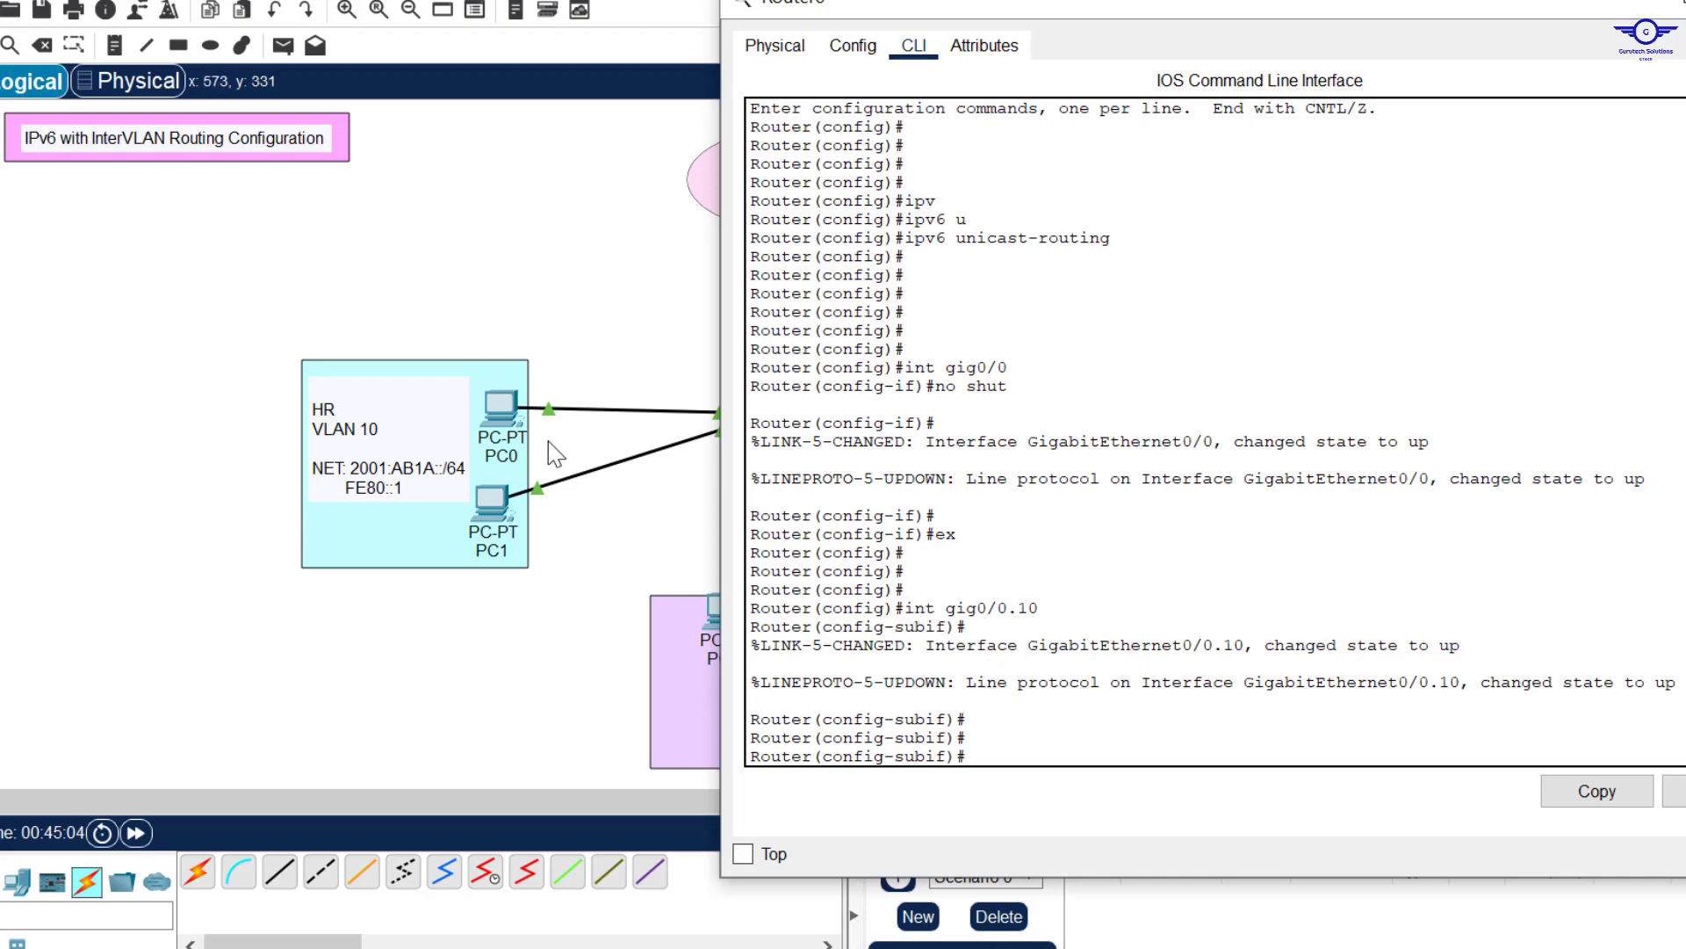
Set encapsulation dot1Q 10 on subinterface gig0/0.10.
{"action": "type", "text": "enc"}
{"action": "key", "text": "Tab"}
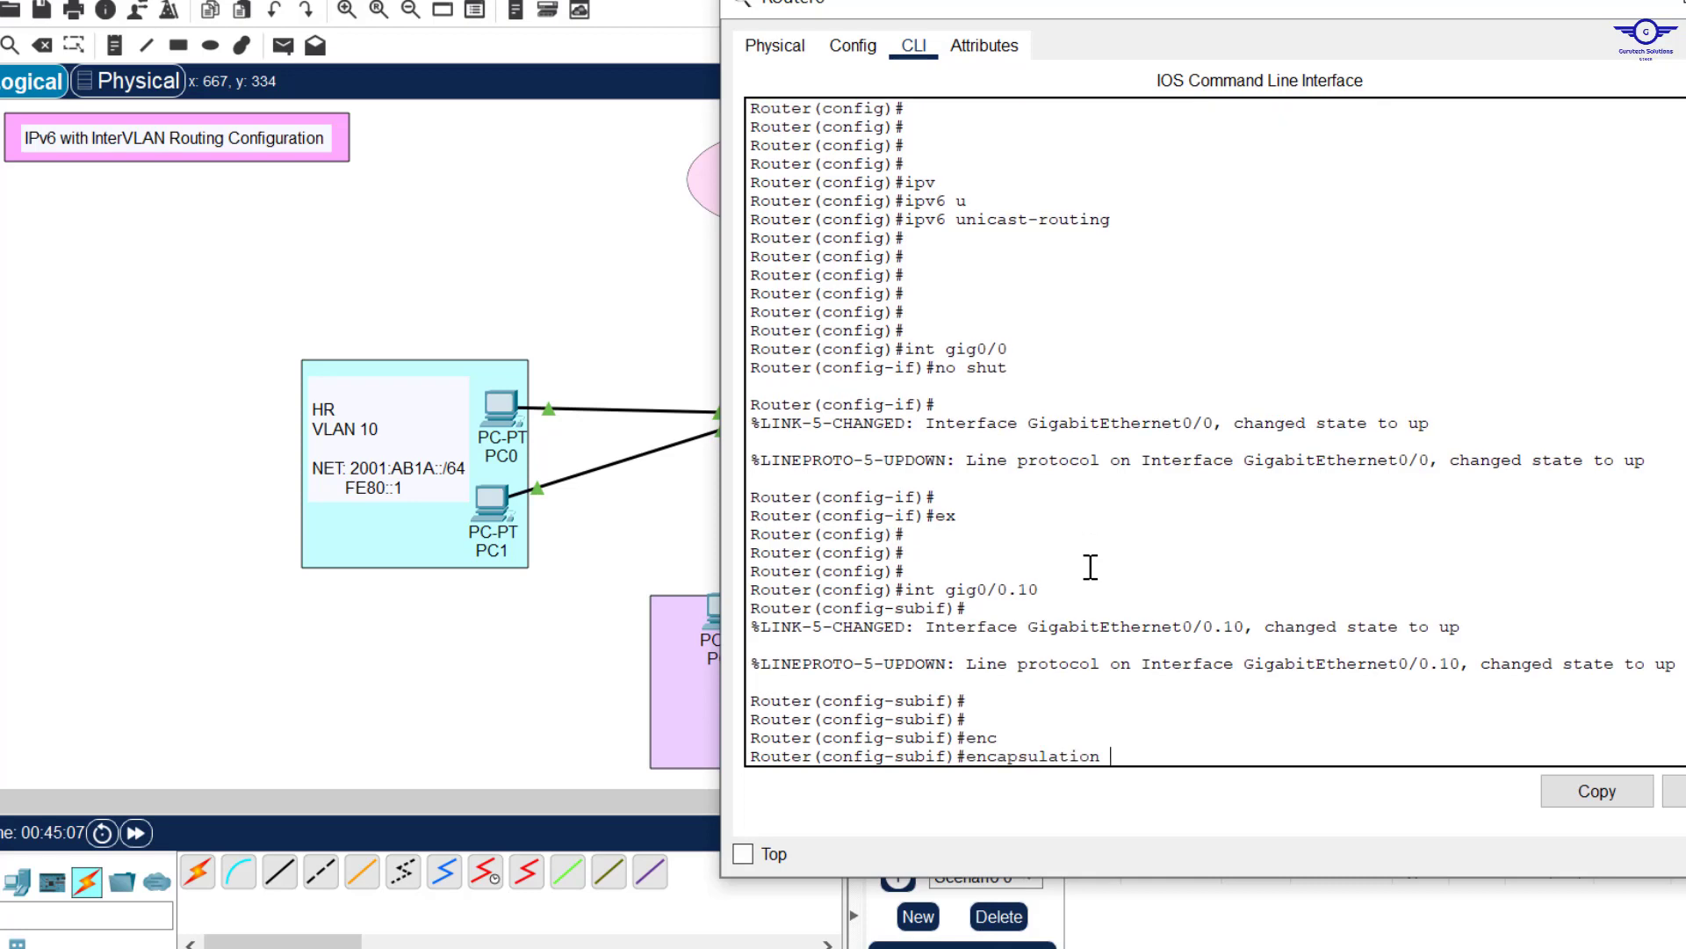
{"action": "type", "text": "d"}
{"action": "key", "text": "Tab"}
{"action": "type", "text": "10"}
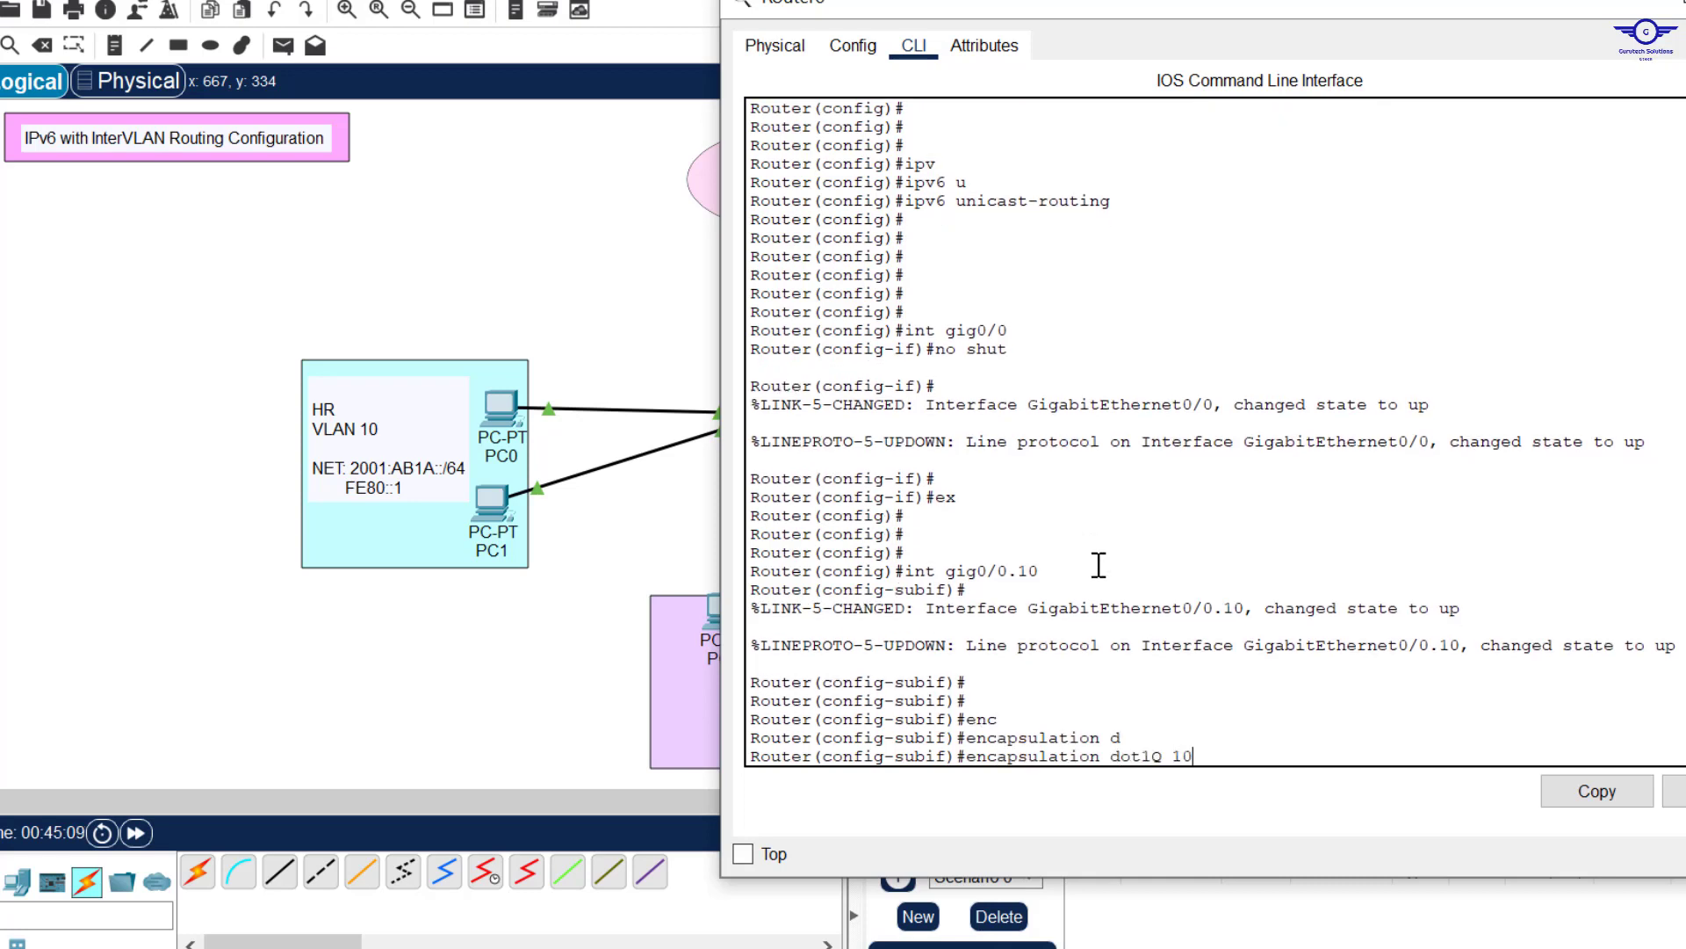
{"action": "key", "text": "Return"}
{"action": "key", "text": "Return"}
{"action": "key", "text": "Return"}
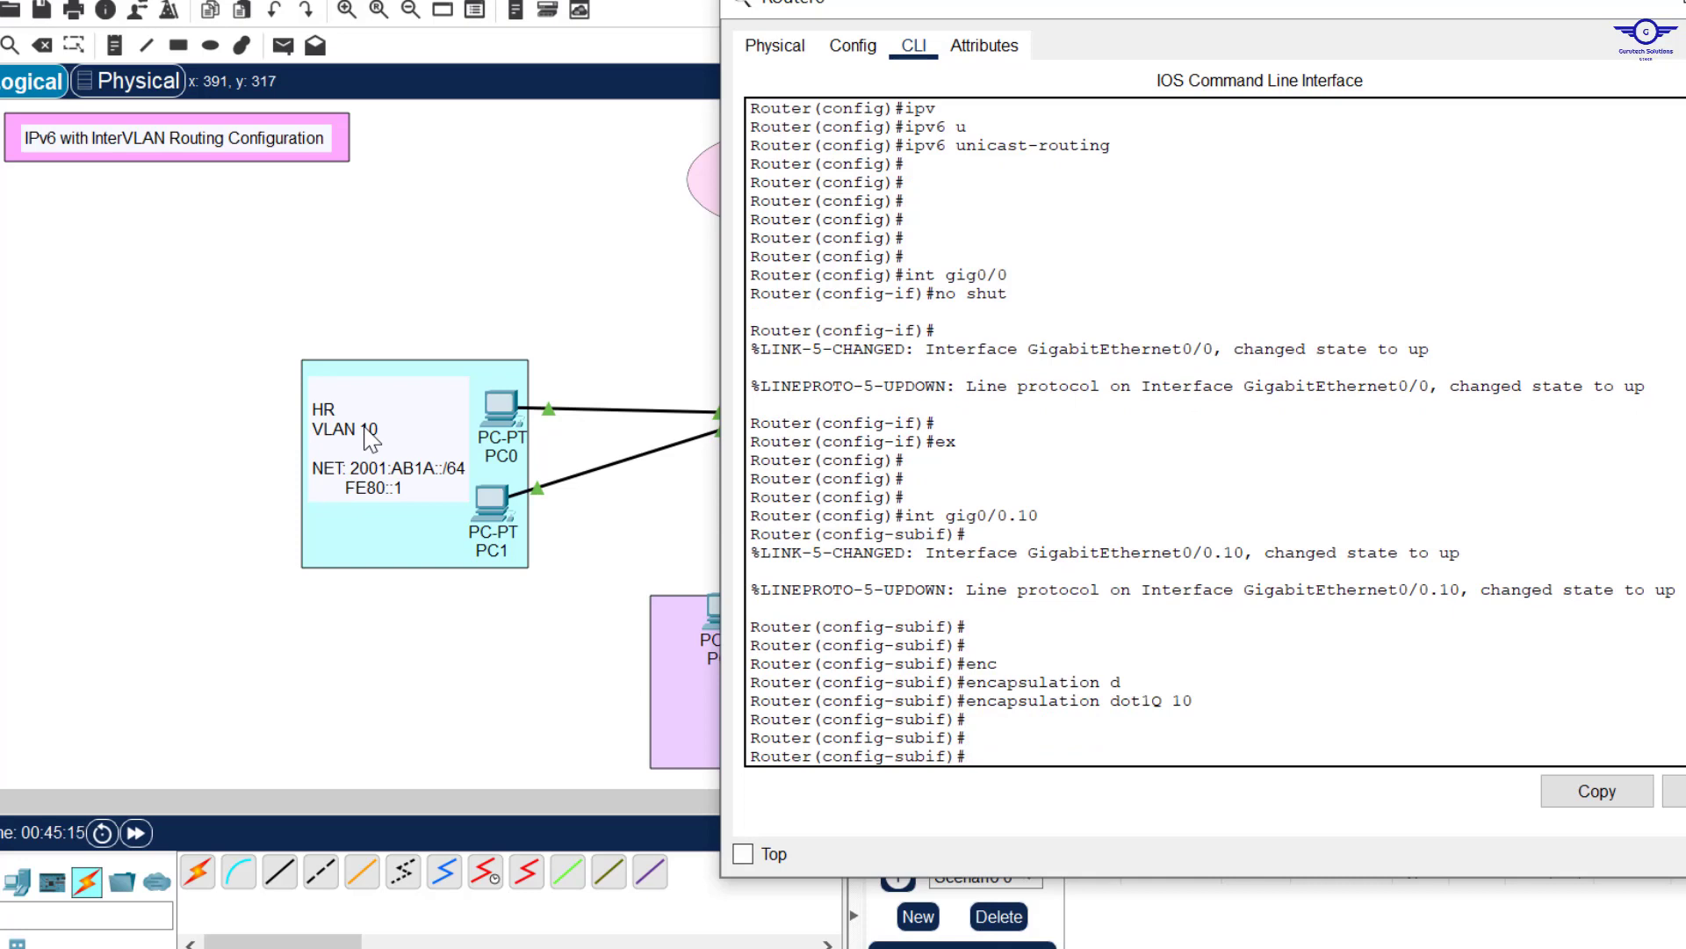
Assign the link-local address to subinterface gig0/0.10 with ipv6 address FE80::1 link-local.
{"action": "type", "text": "ipv"}
{"action": "key", "text": "Tab"}
{"action": "type", "text": "ad"}
{"action": "key", "text": "Tab"}
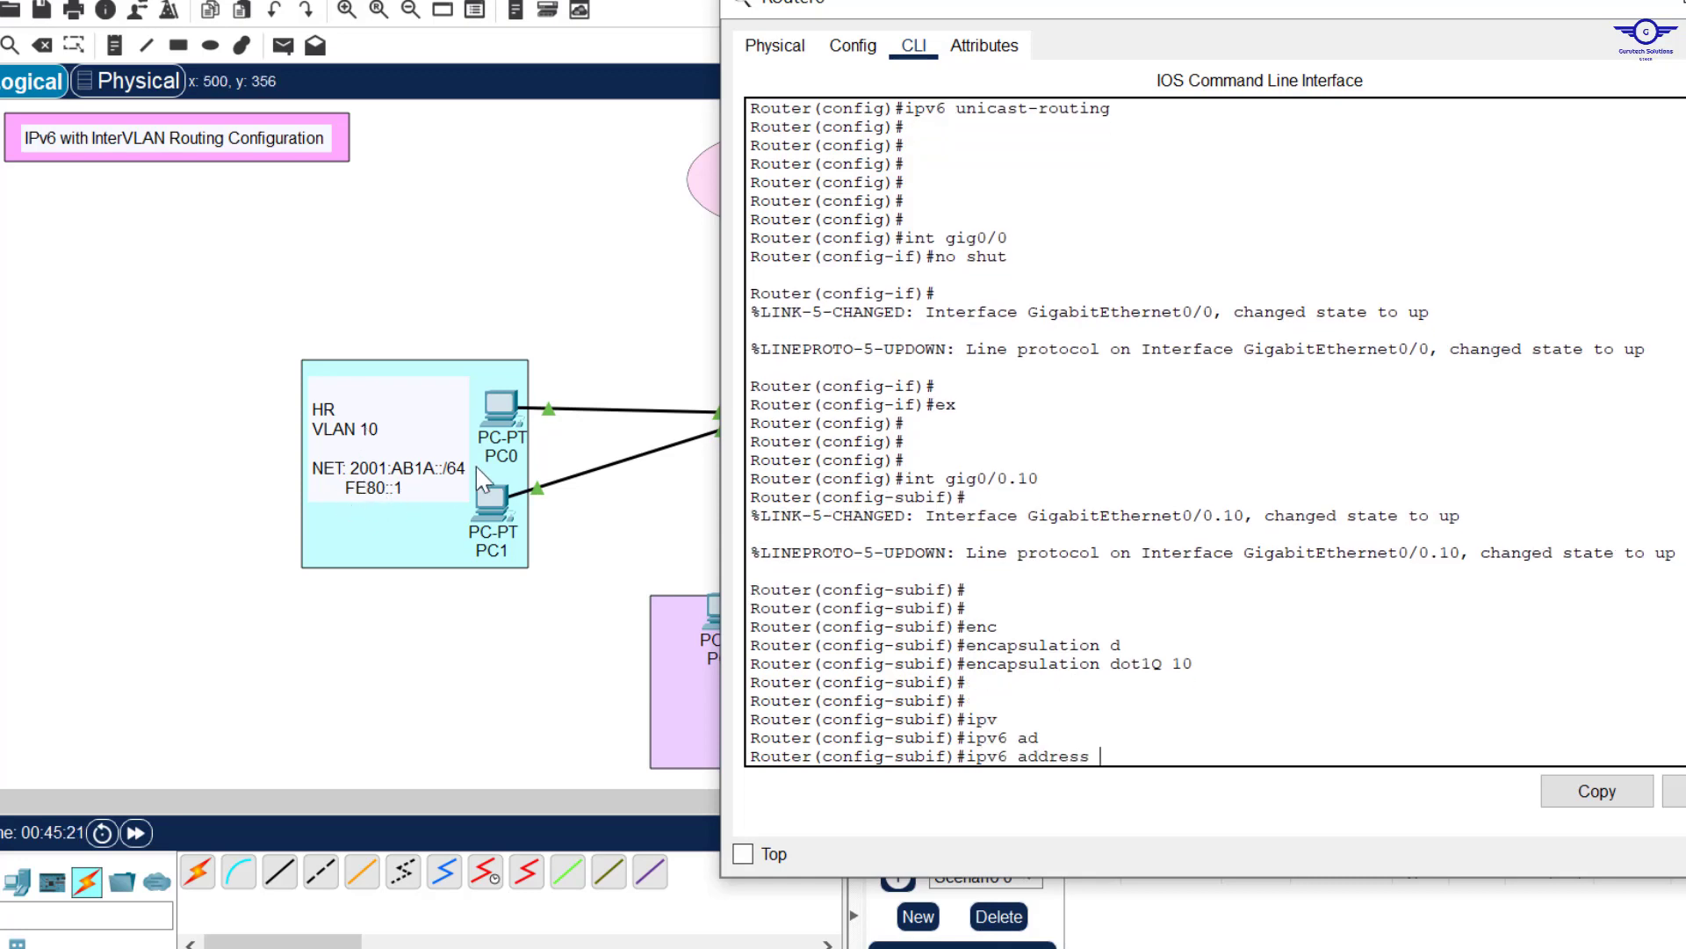
{"action": "key", "text": "Caps_Lock"}
{"action": "type", "text": "FE8"}
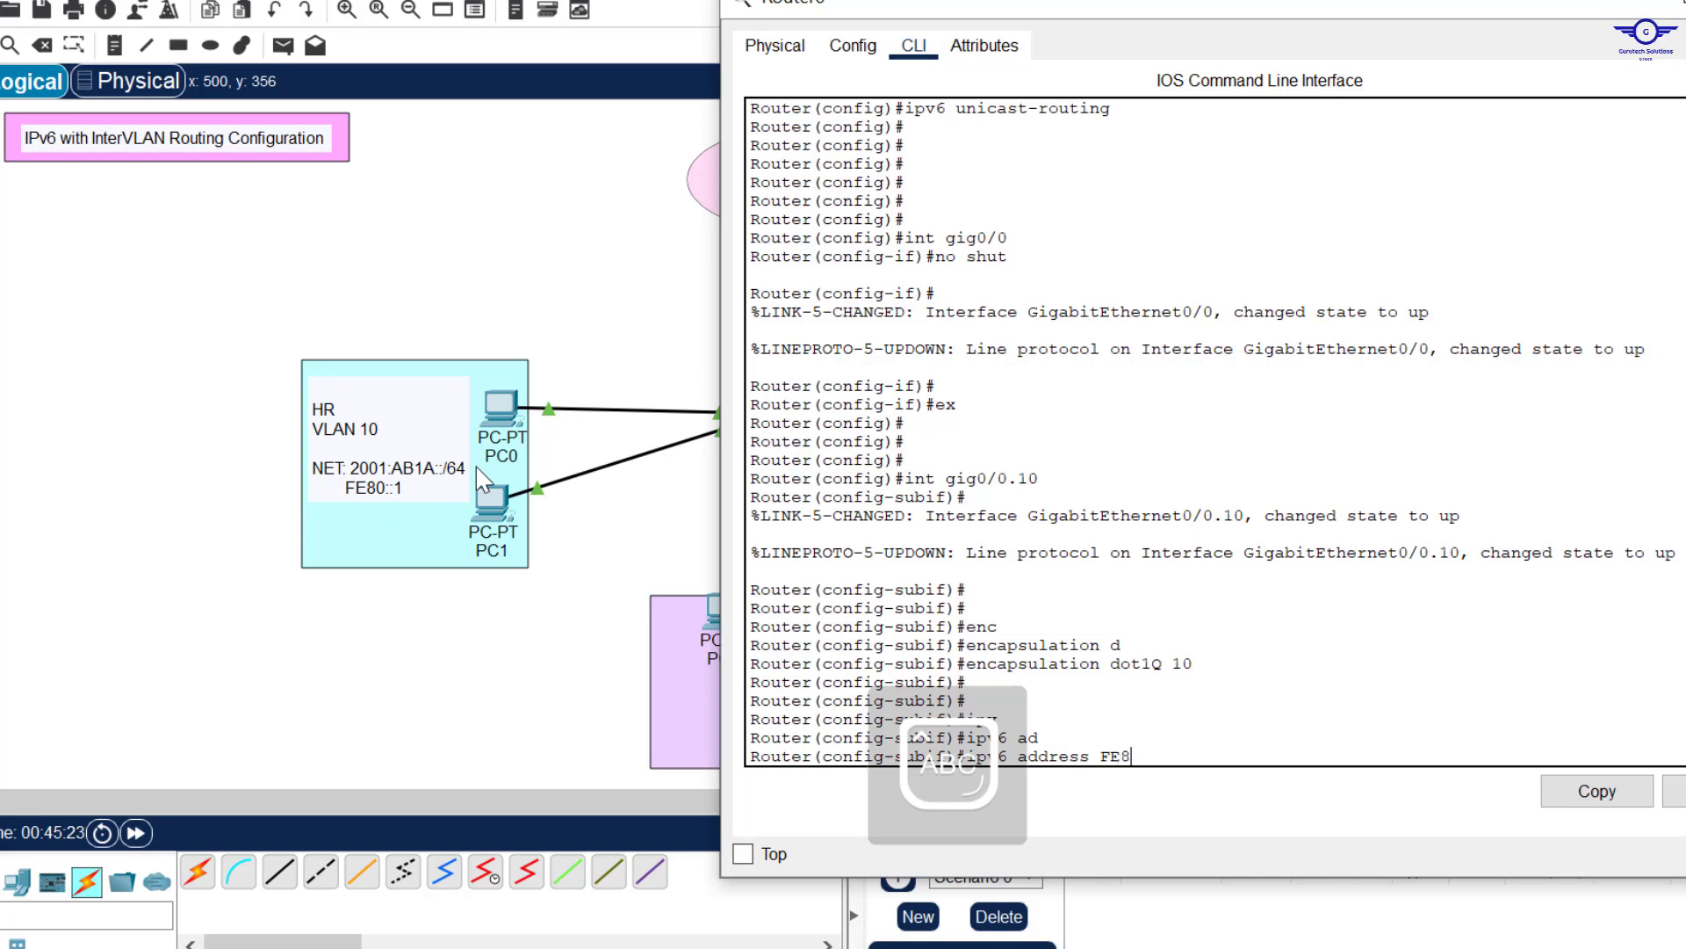
{"action": "type", "text": "0::1 l"}
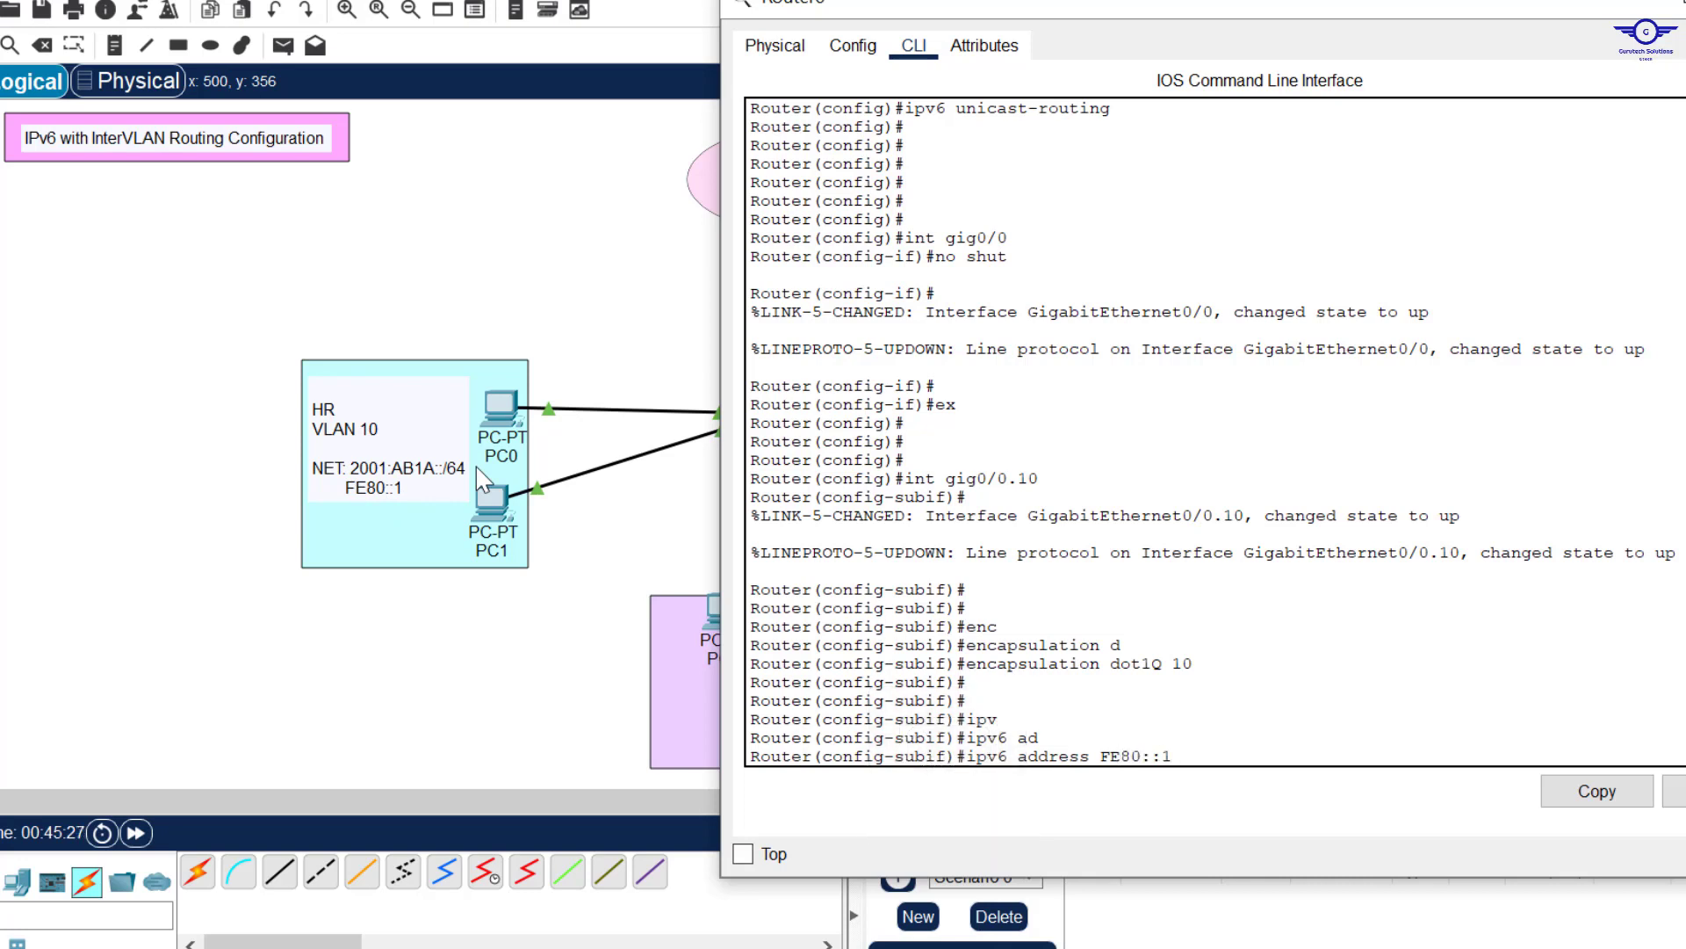
{"action": "key", "text": "Caps_Lock"}
{"action": "type", "text": "link-local"}
{"action": "key", "text": "Tab"}
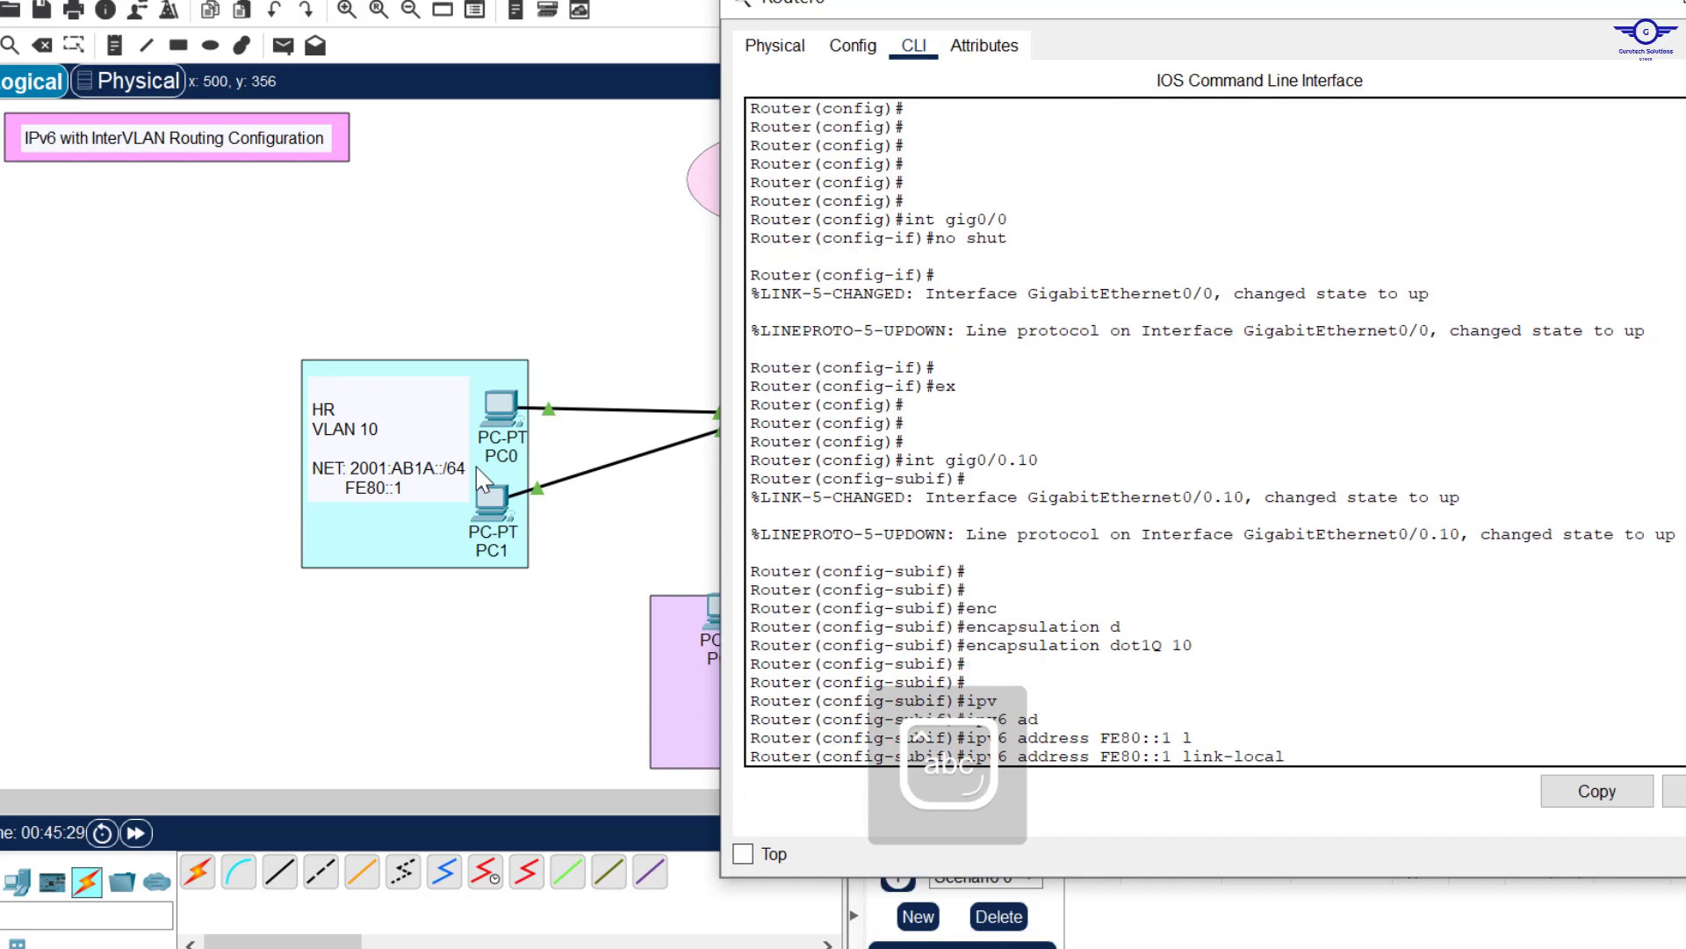
{"action": "key", "text": "Return"}
{"action": "key", "text": "Return"}
{"action": "key", "text": "Return"}
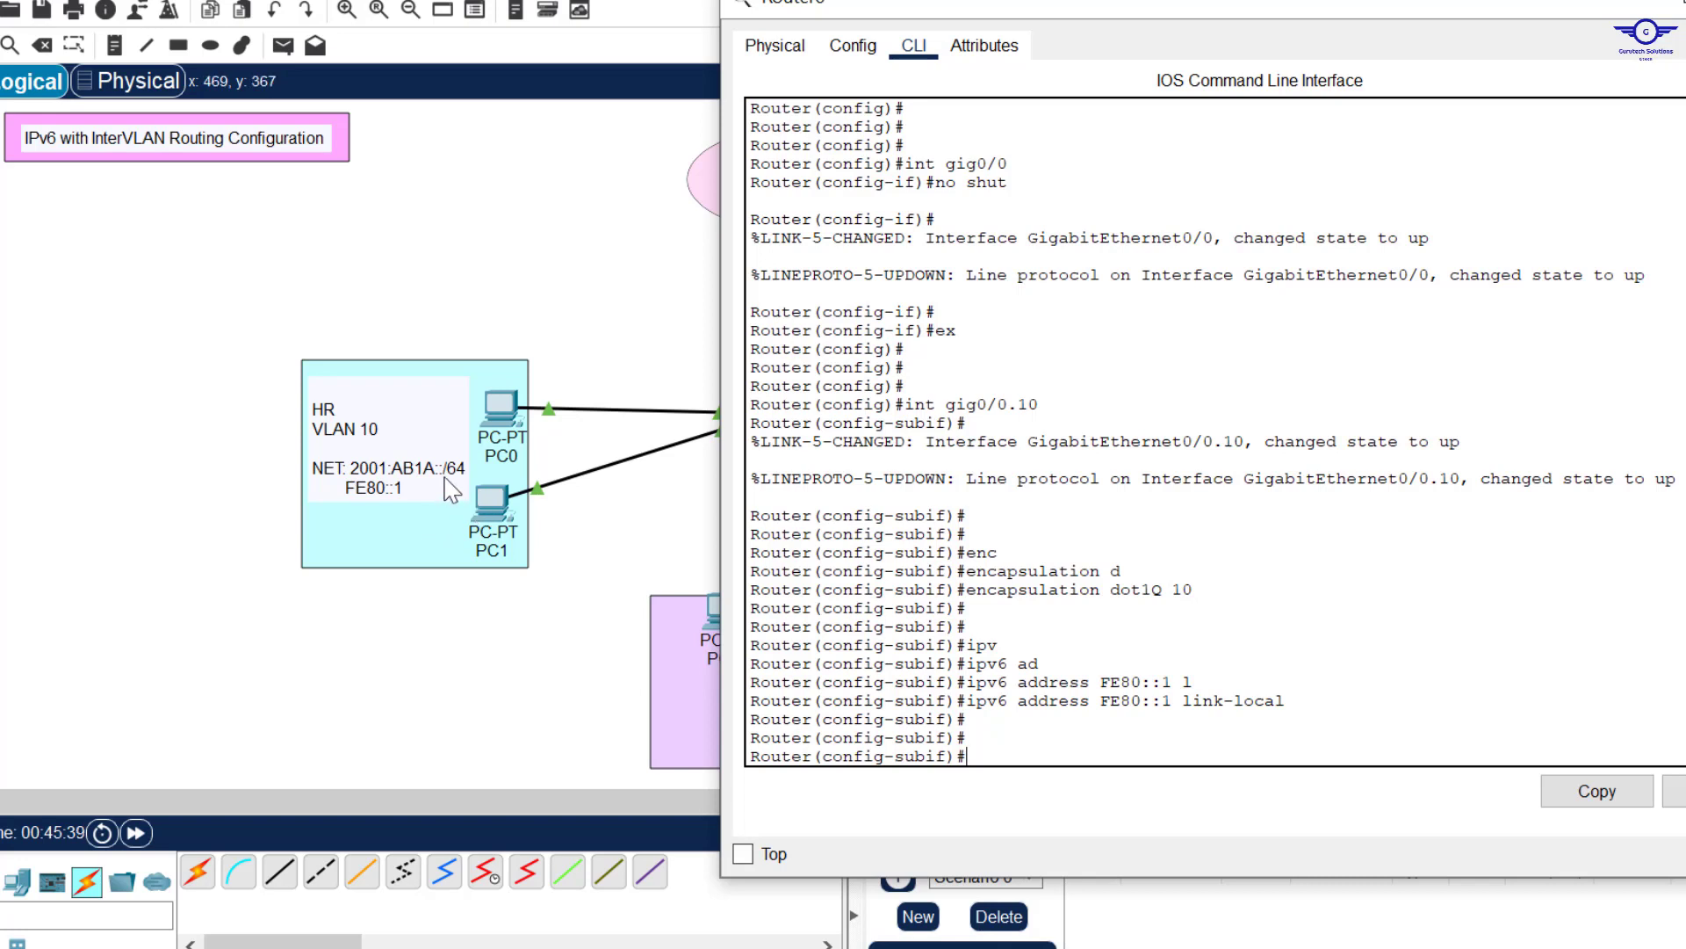
Assign the global IPv6 address 2001:AB1A::1/64 to subinterface gig0/0.10.
{"action": "type", "text": "ip"}
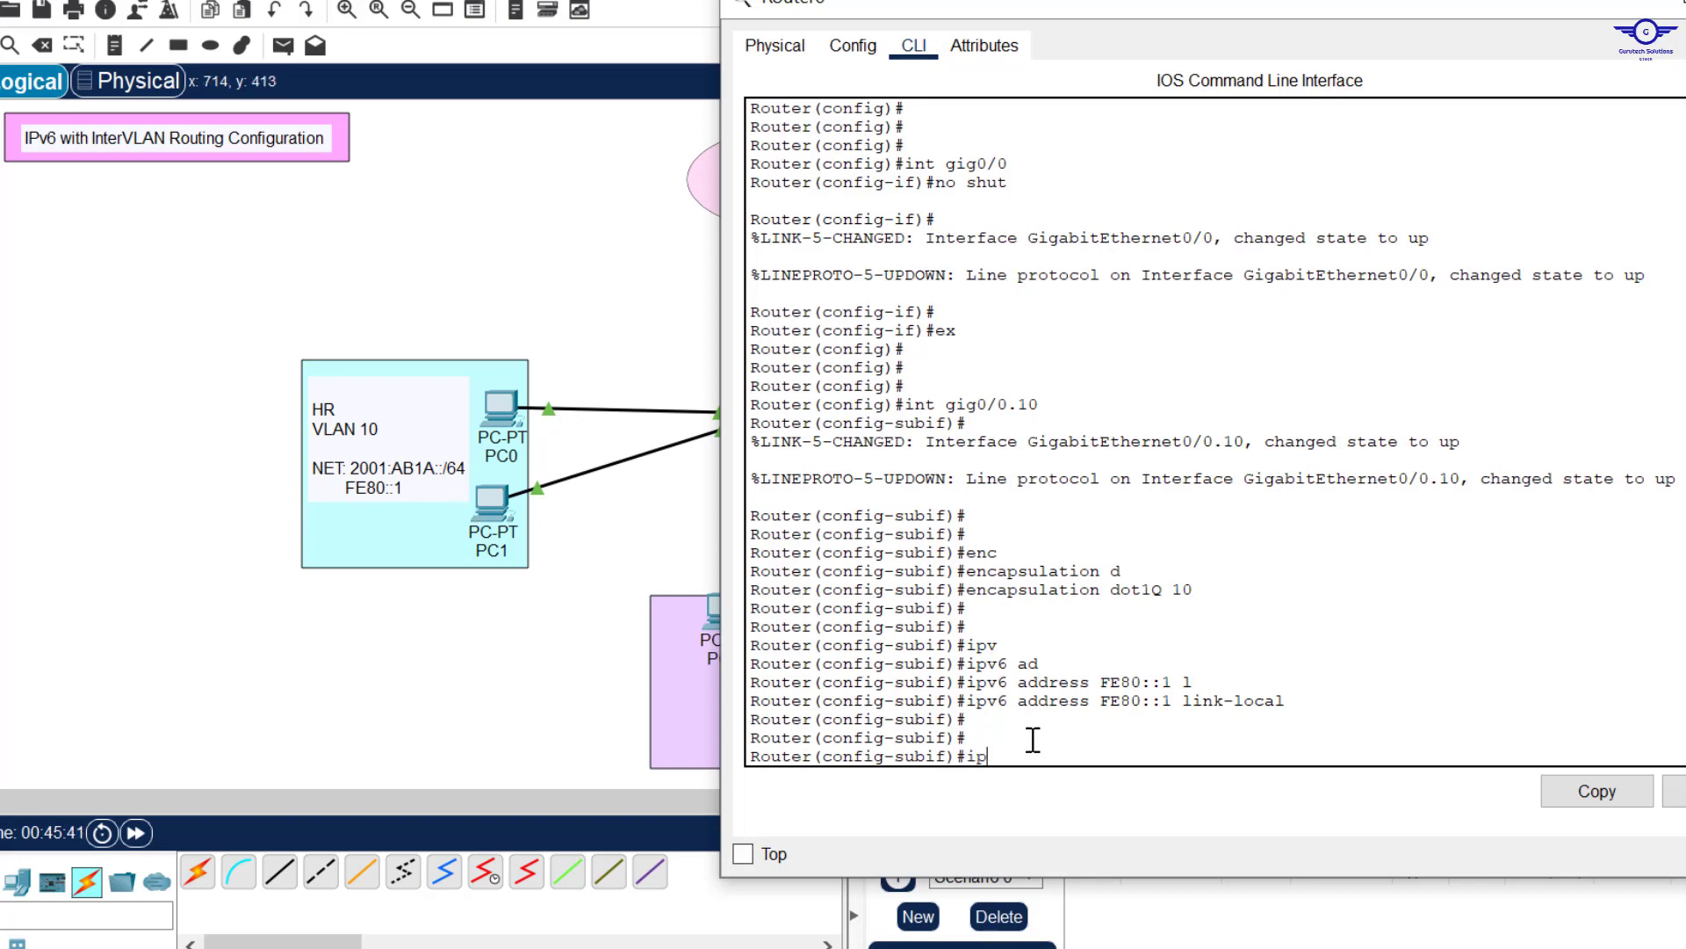
{"action": "type", "text": "v6 a"}
{"action": "key", "text": "Tab"}
{"action": "type", "text": "ad"}
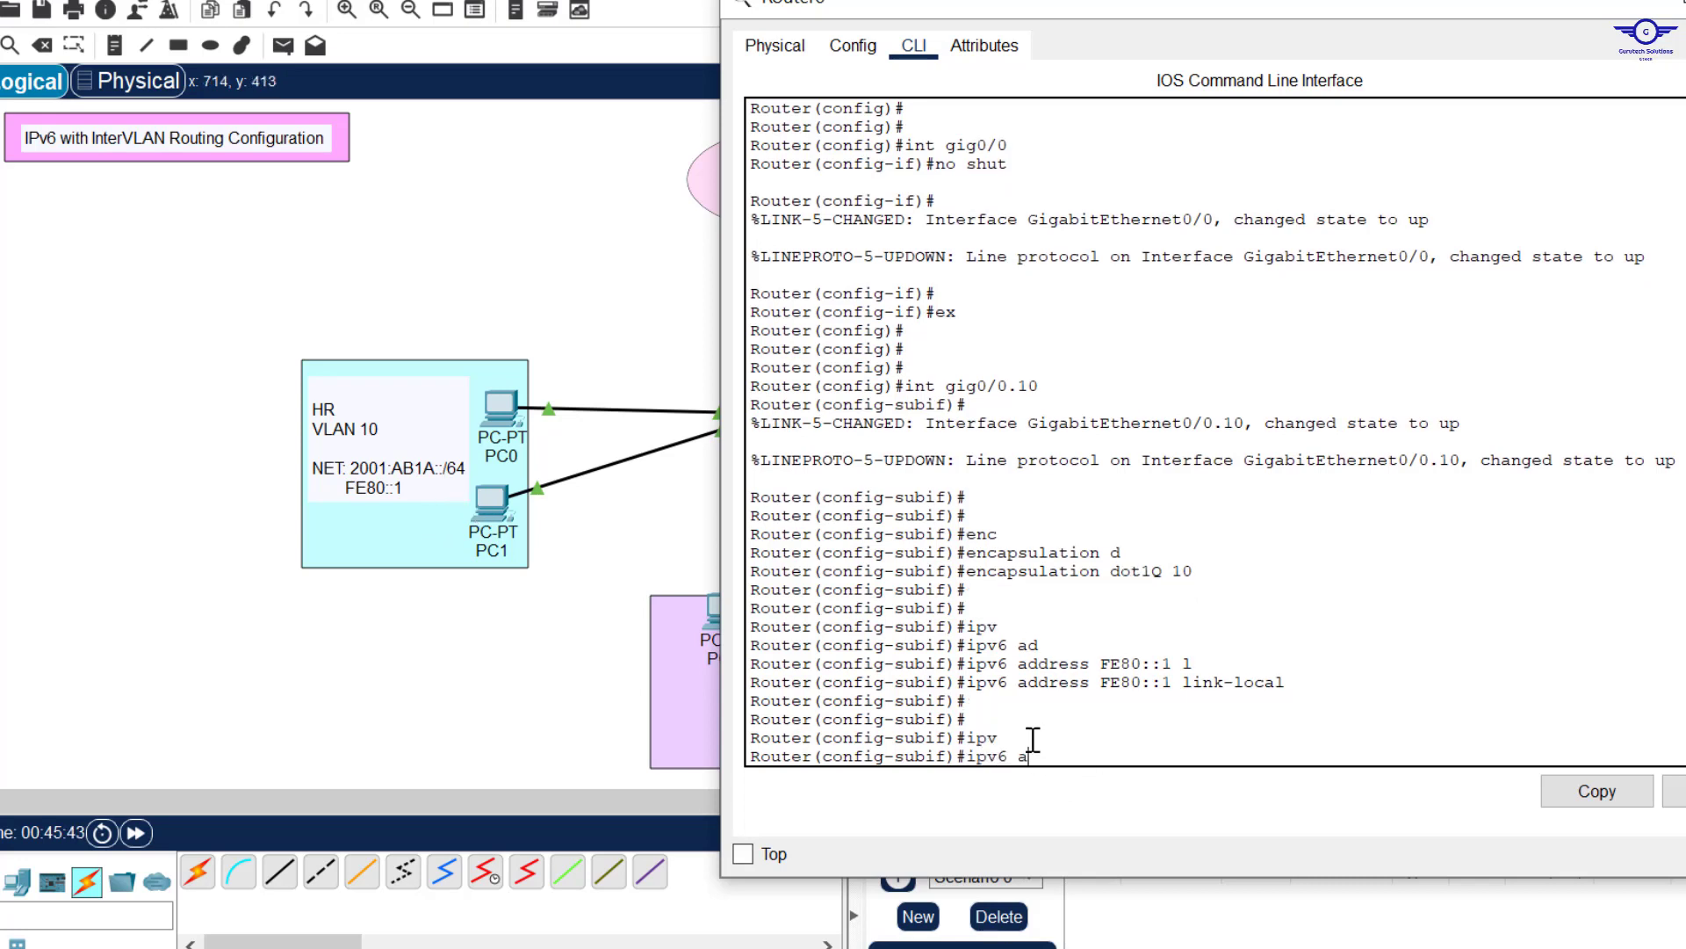
{"action": "key", "text": "Tab"}
{"action": "type", "text": "2001"}
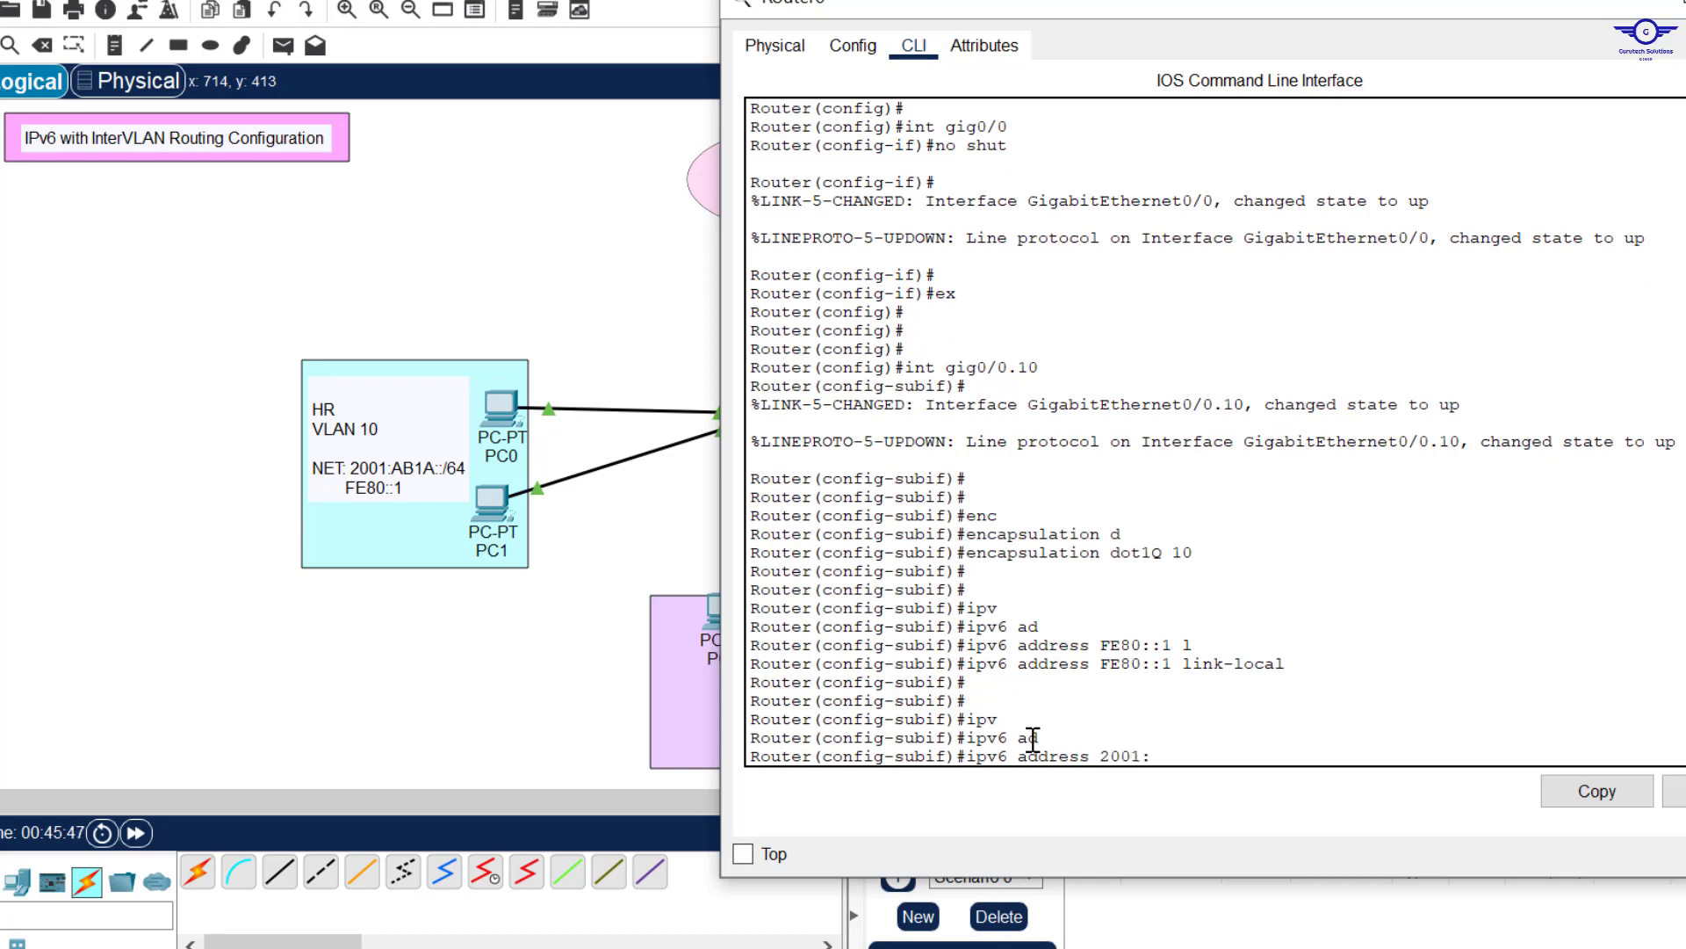
{"action": "type", "text": ":"}
{"action": "key", "text": "Caps_Lock"}
{"action": "type", "text": "AB1A"}
{"action": "type", "text": "::1/64"}
{"action": "key", "text": "Return"}
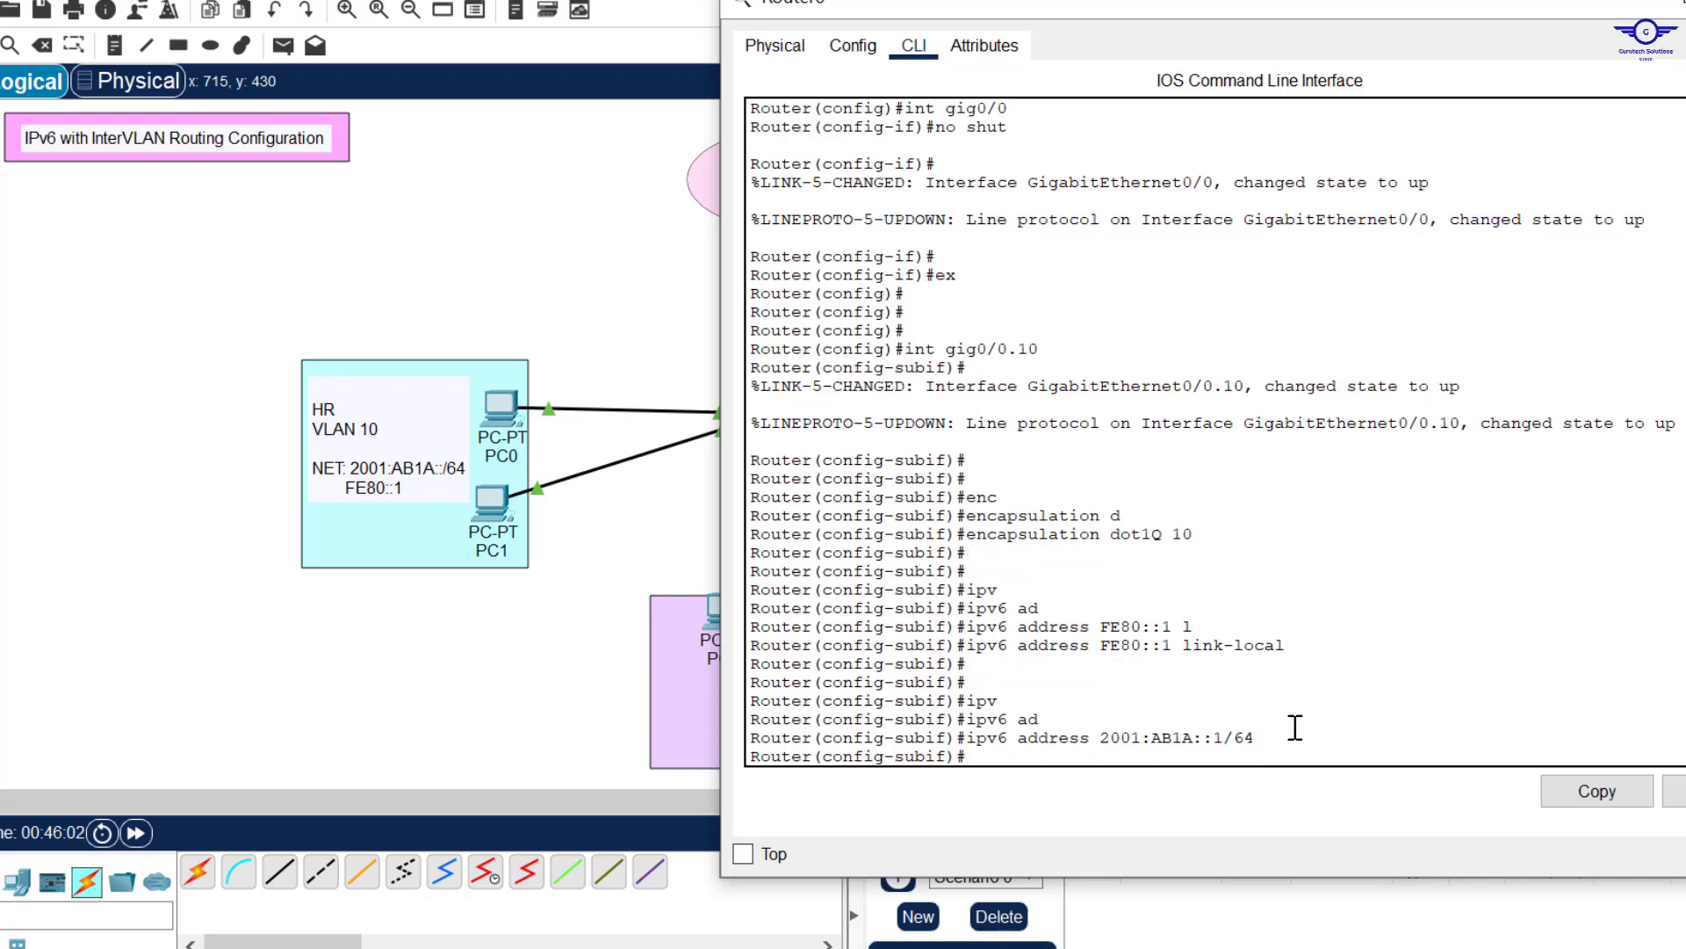
Exit the gig0/0.10 subinterface configuration to return to global configuration mode.
{"action": "type", "text": "EXIT"}
{"action": "key", "text": "Return"}
{"action": "key", "text": "Return"}
{"action": "key", "text": "Return"}
{"action": "key", "text": "Return"}
{"action": "key", "text": "Return"}
{"action": "key", "text": "Return"}
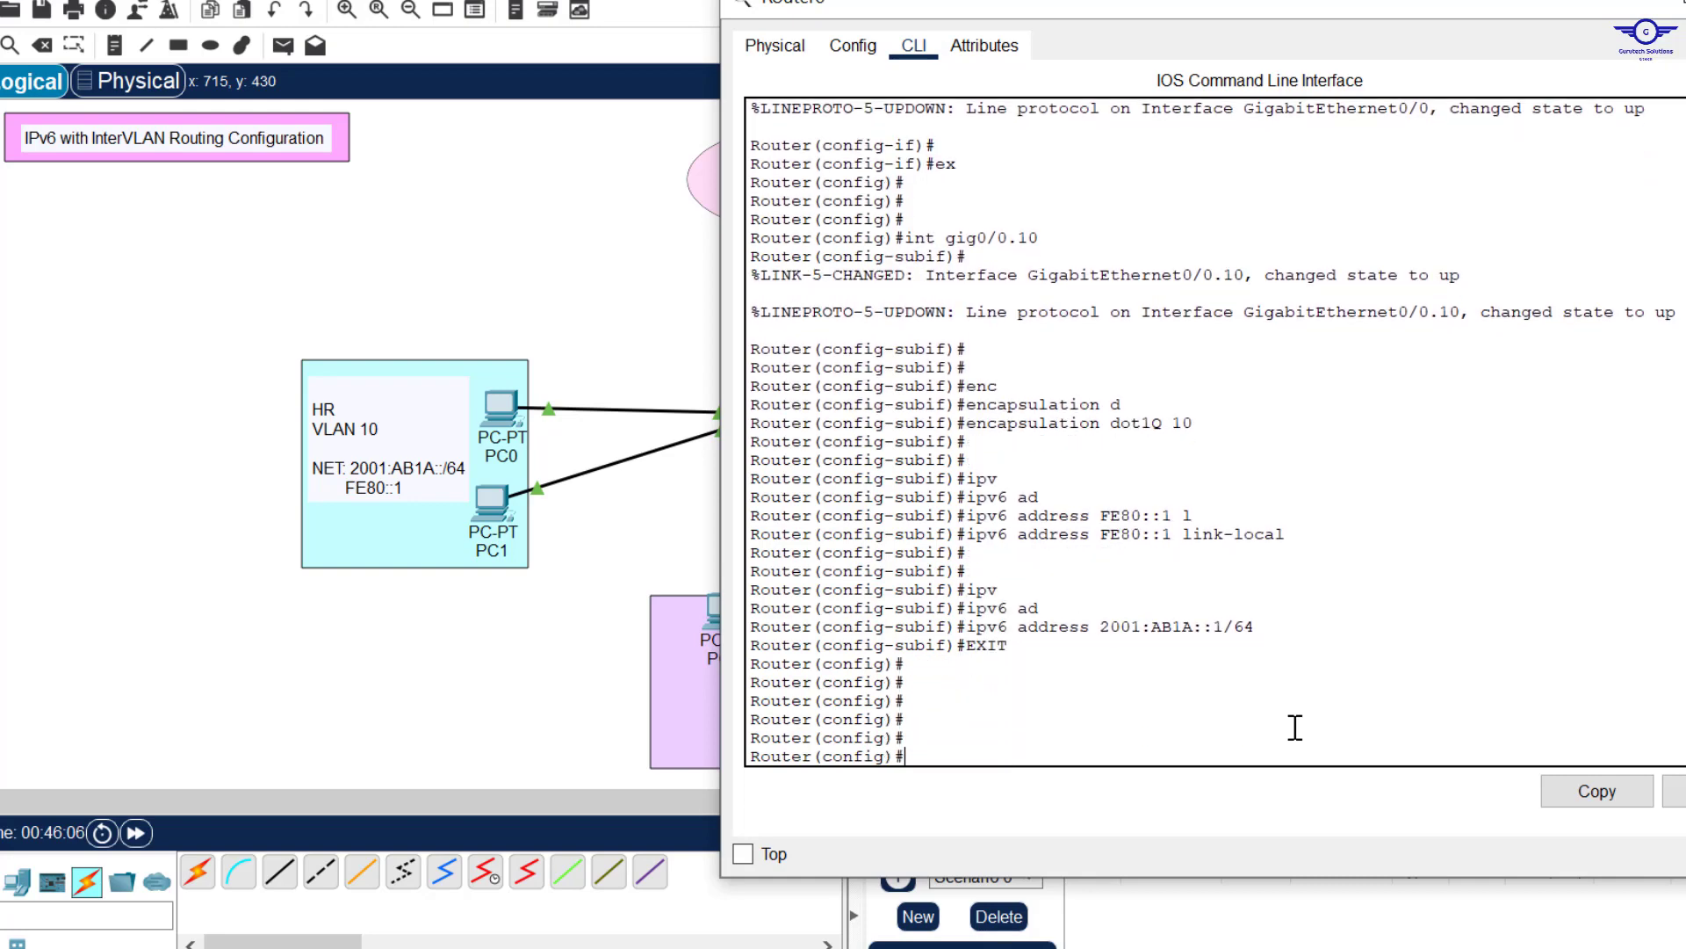
Shrink and reposition the Router0 window so the FIN VLAN 20 addressing note in the topology is uncovered.
{"action": "left_click_drag", "start_coordinate": [1352, 5], "coordinate": [720, 95]}
{"action": "left_click_drag", "start_coordinate": [1210, 274], "coordinate": [1024, 274]}
{"action": "left_click_drag", "start_coordinate": [639, 93], "coordinate": [863, 2]}
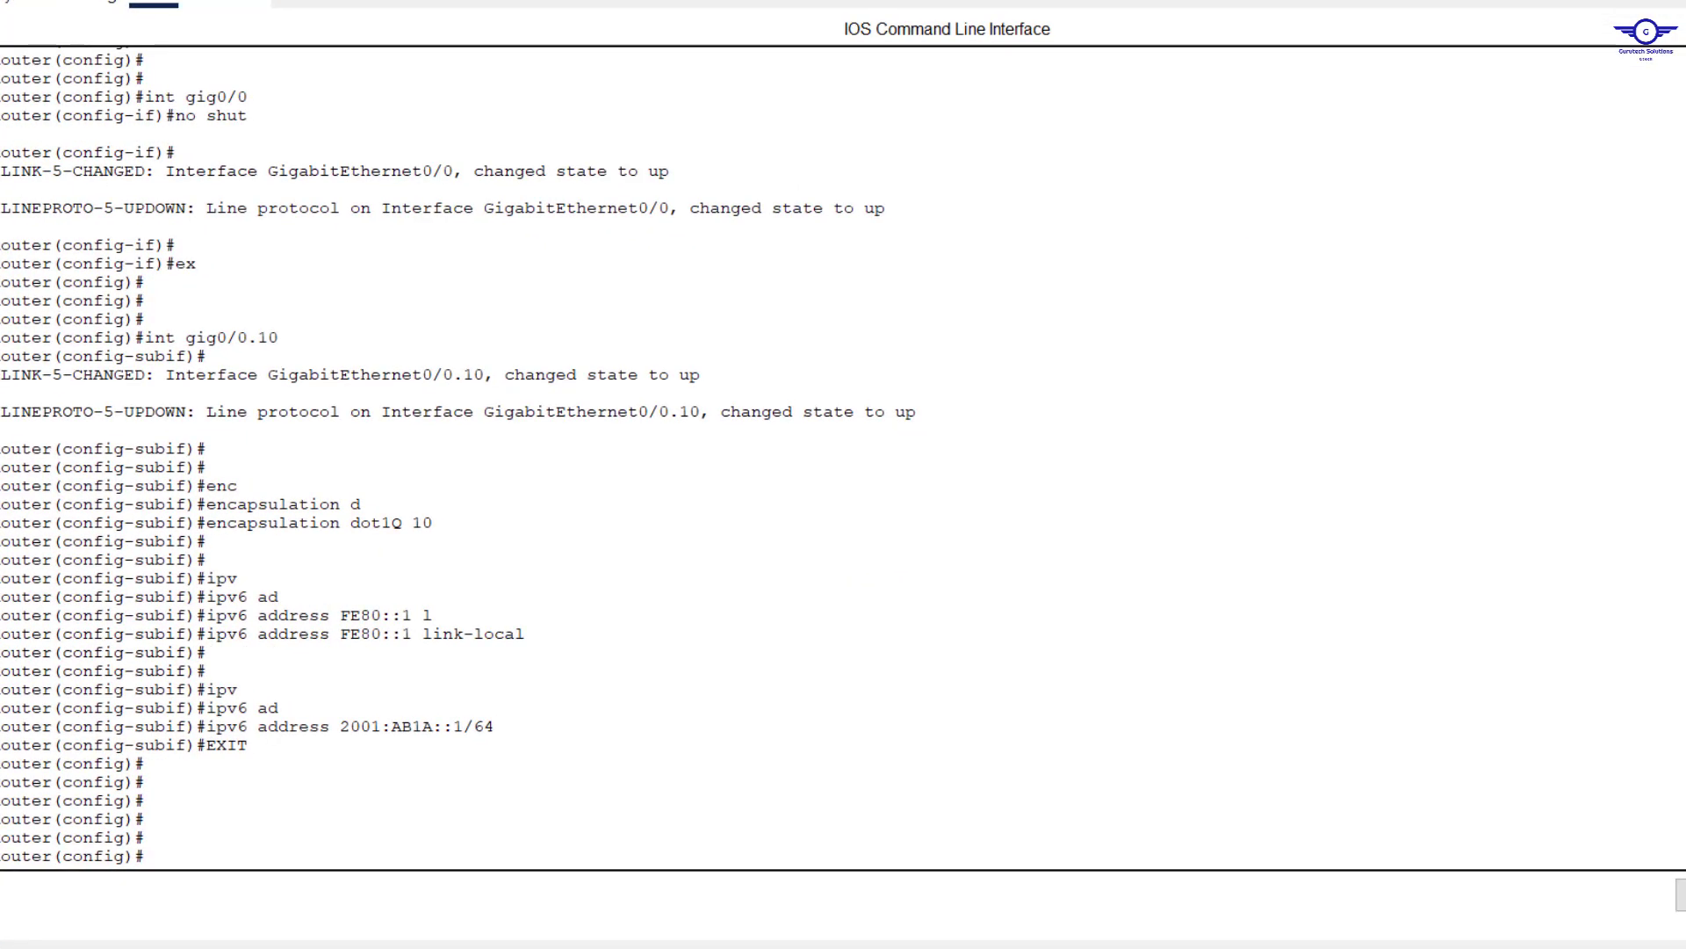
{"action": "key", "text": "super+Down"}
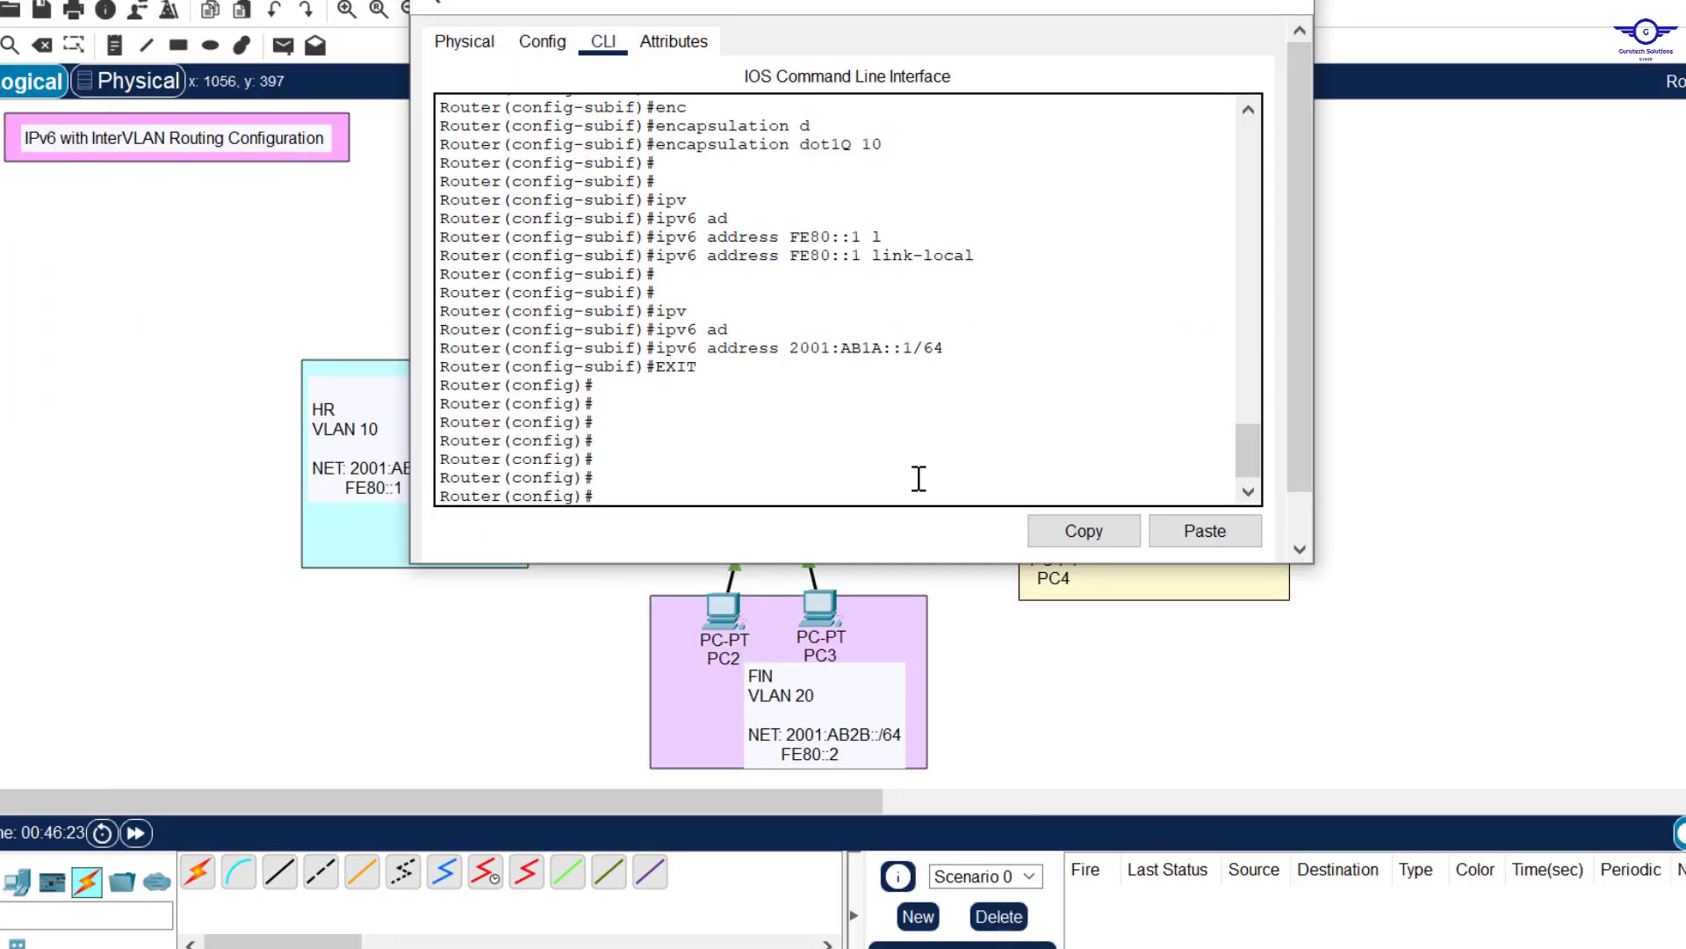
{"action": "key", "text": "Return"}
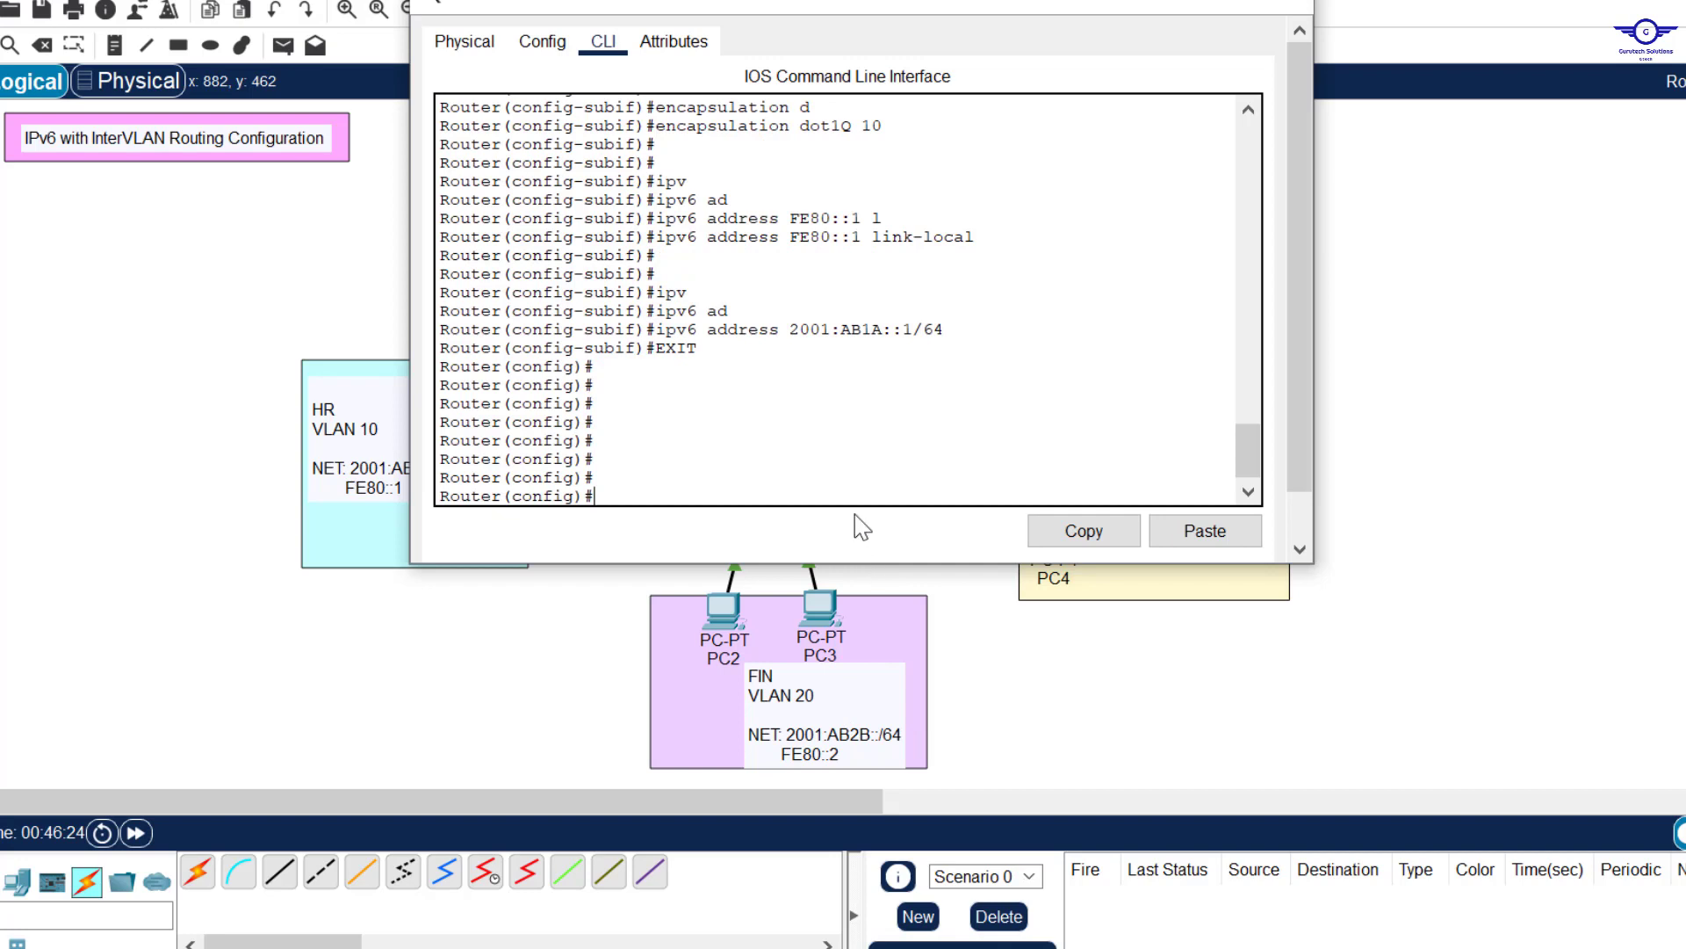
Create subinterface gig0/0.20 on Router0 with int gig0/0.20.
{"action": "key", "text": "Up"}
{"action": "key", "text": "Up"}
{"action": "key", "text": "Up"}
{"action": "key", "text": "Up"}
{"action": "key", "text": "Up"}
{"action": "key", "text": "BackSpace"}
{"action": "key", "text": "BackSpace"}
{"action": "type", "text": "20"}
{"action": "key", "text": "Return"}
{"action": "key", "text": "Return"}
{"action": "key", "text": "Return"}
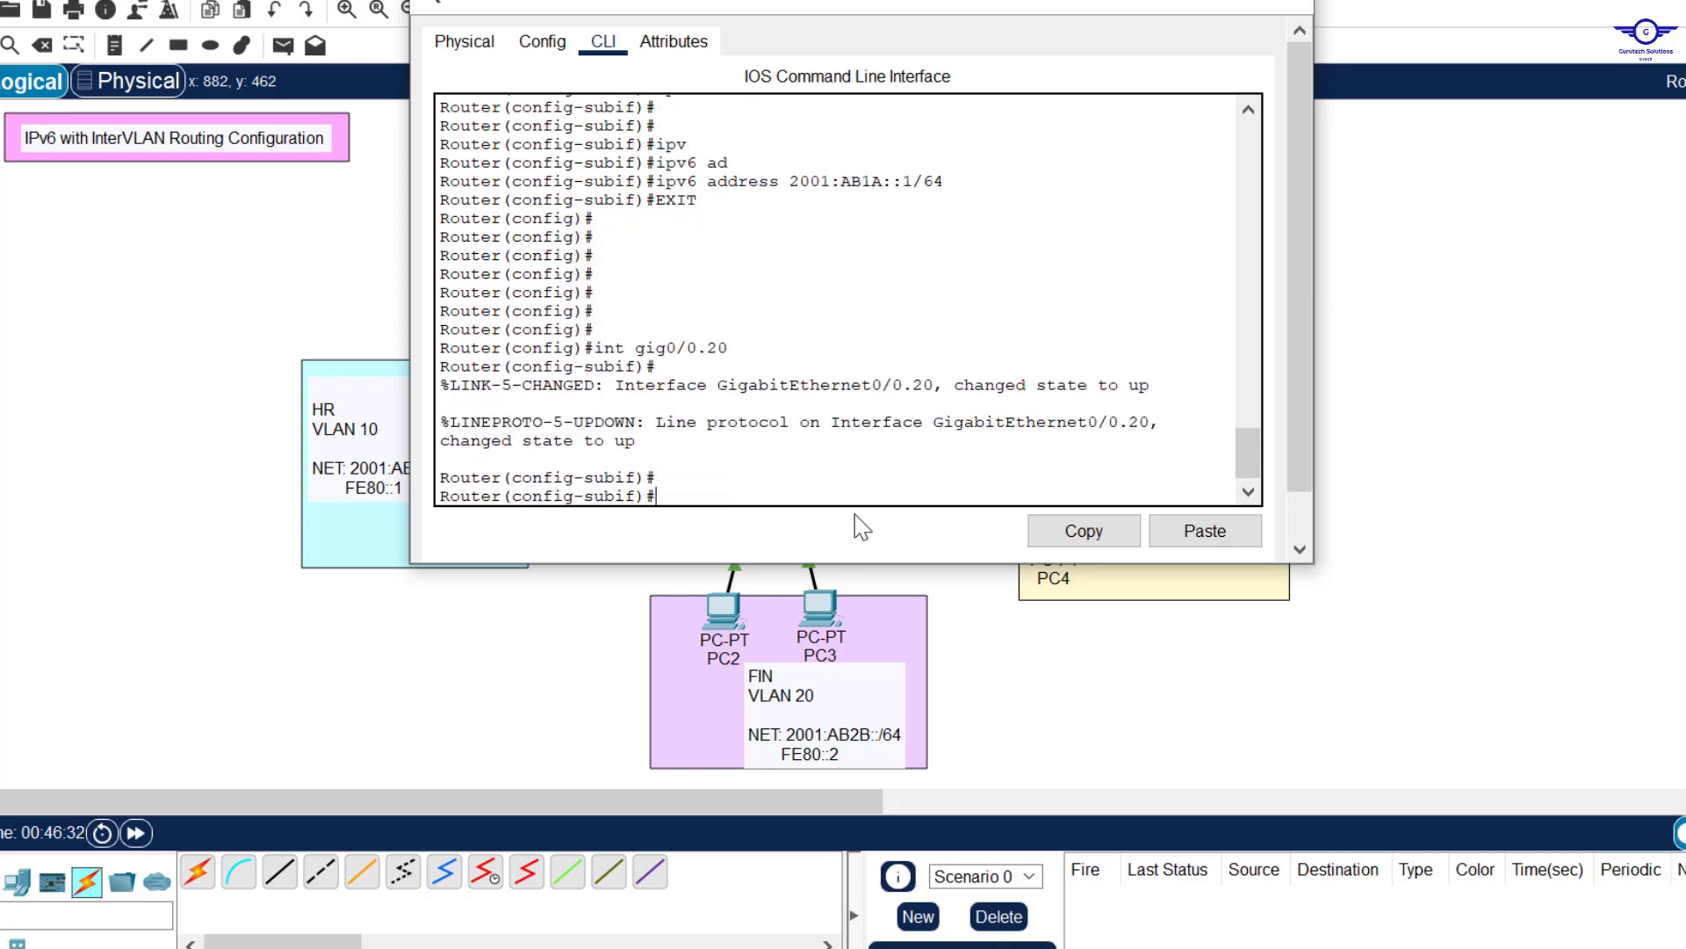
Set encapsulation dot1Q 20 on subinterface gig0/0.20.
{"action": "type", "text": "ENC"}
{"action": "key", "text": "Tab"}
{"action": "type", "text": "D"}
{"action": "key", "text": "Tab"}
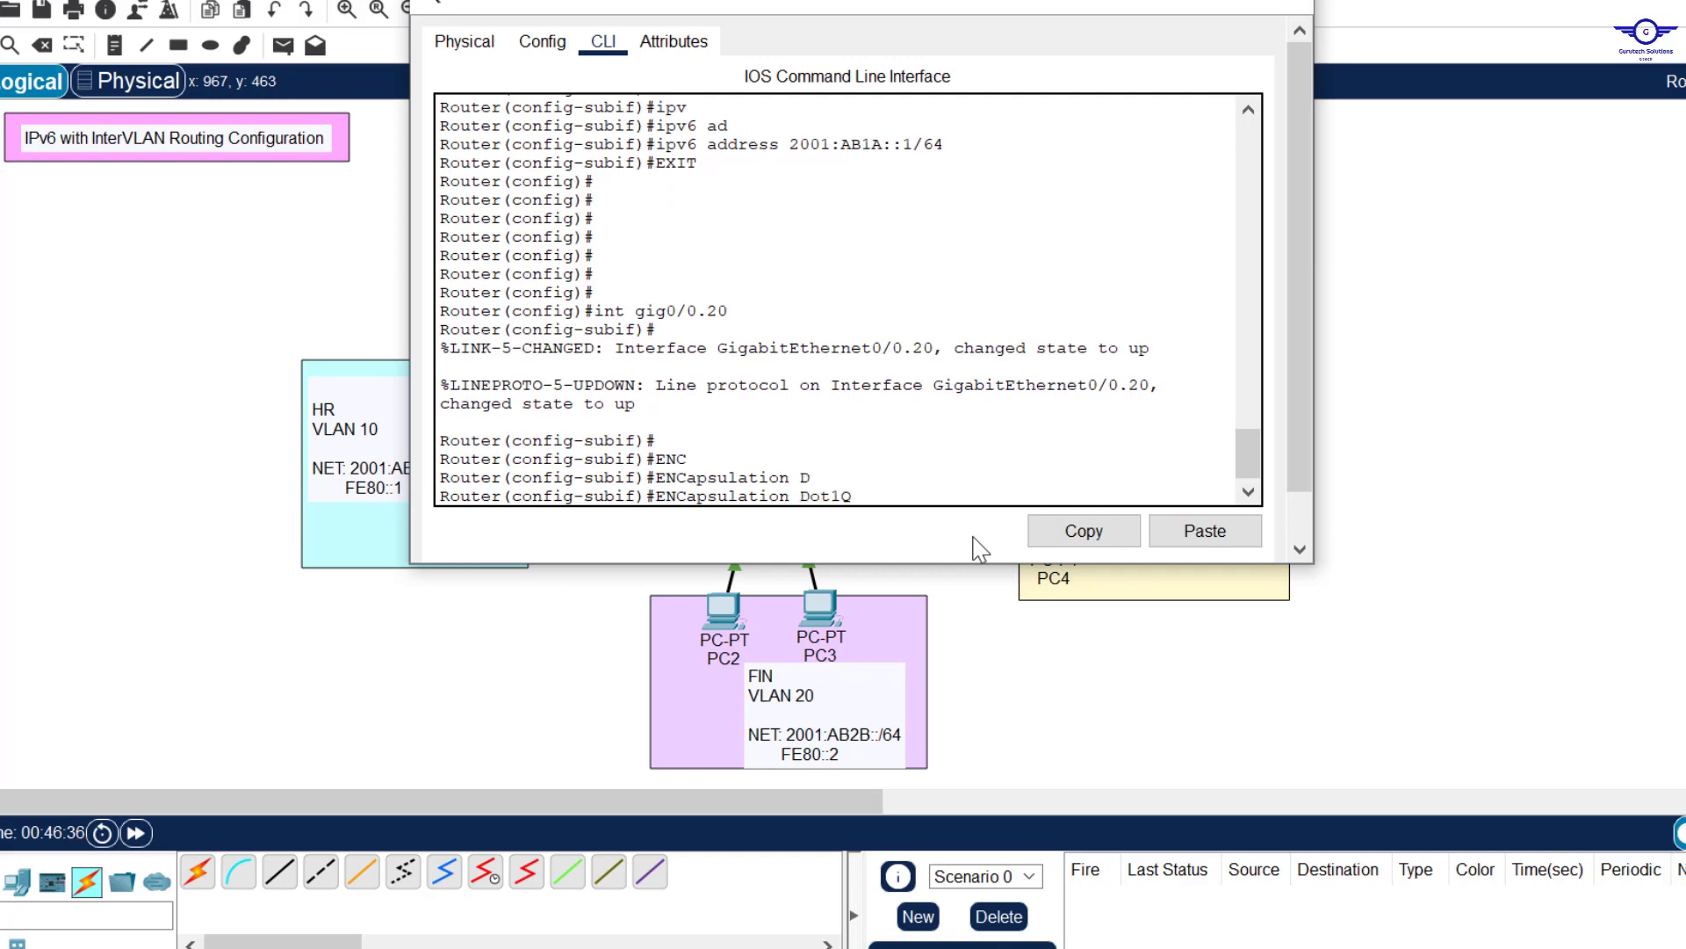
{"action": "type", "text": "20"}
{"action": "key", "text": "Return"}
{"action": "key", "text": "Return"}
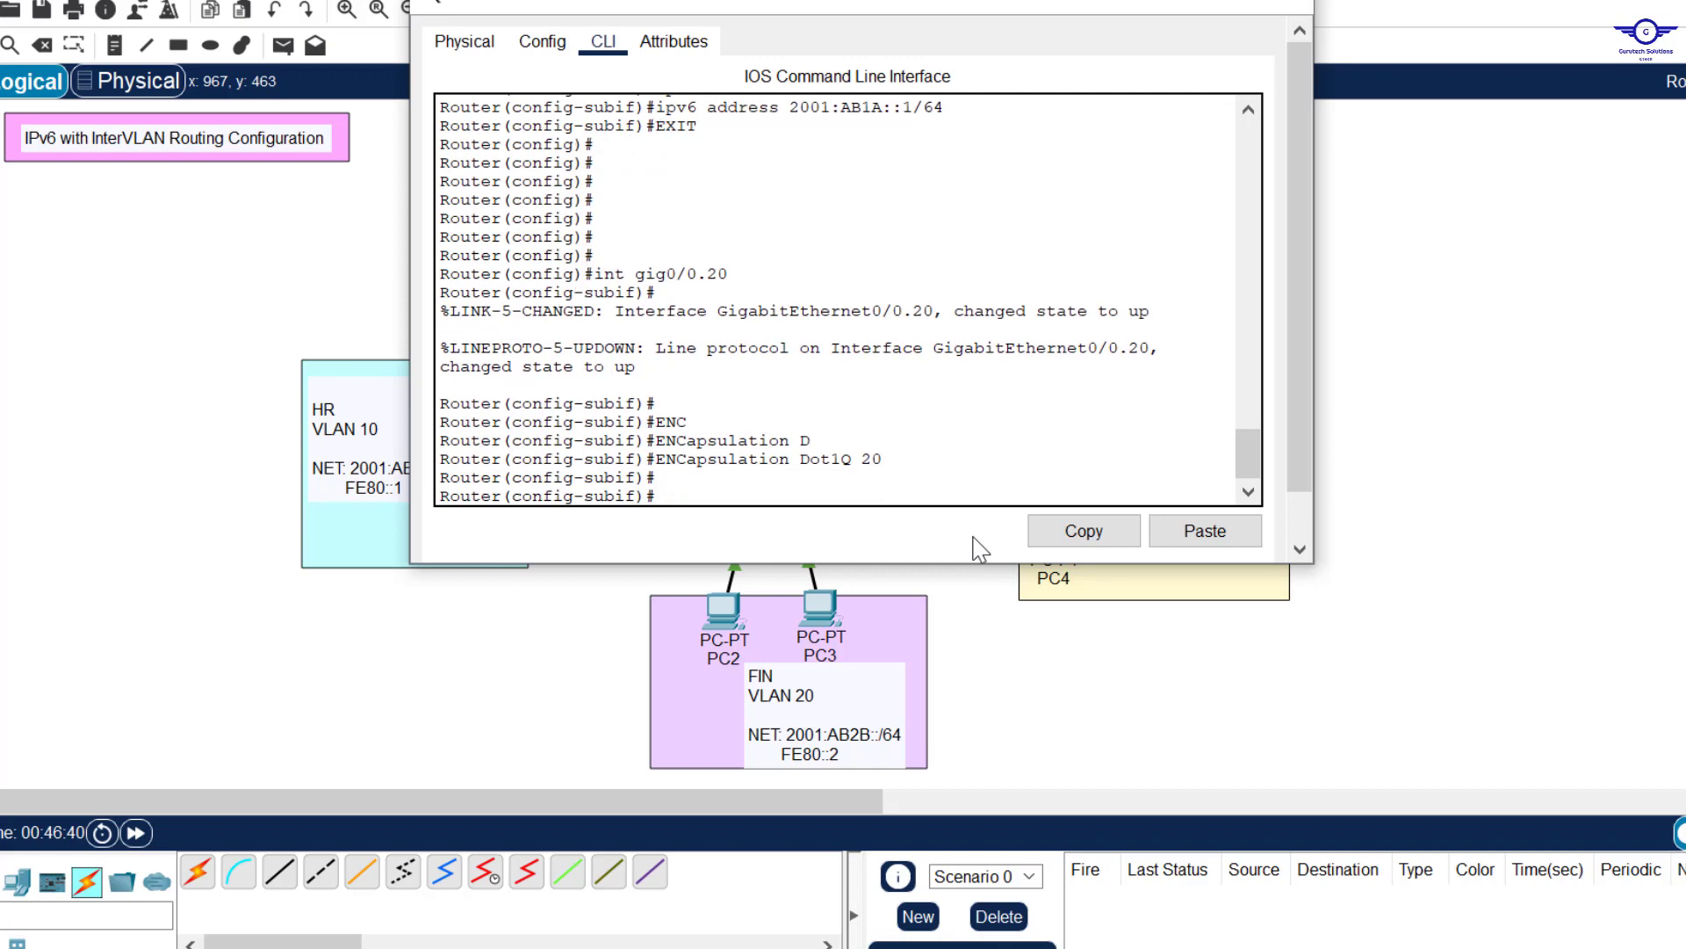
Assign the link-local address to subinterface gig0/0.20 with ipv6 address FE80::2 link-local.
{"action": "key", "text": "Caps_Lock"}
{"action": "type", "text": "ipv"}
{"action": "key", "text": "Tab"}
{"action": "type", "text": "ad"}
{"action": "key", "text": "Tab"}
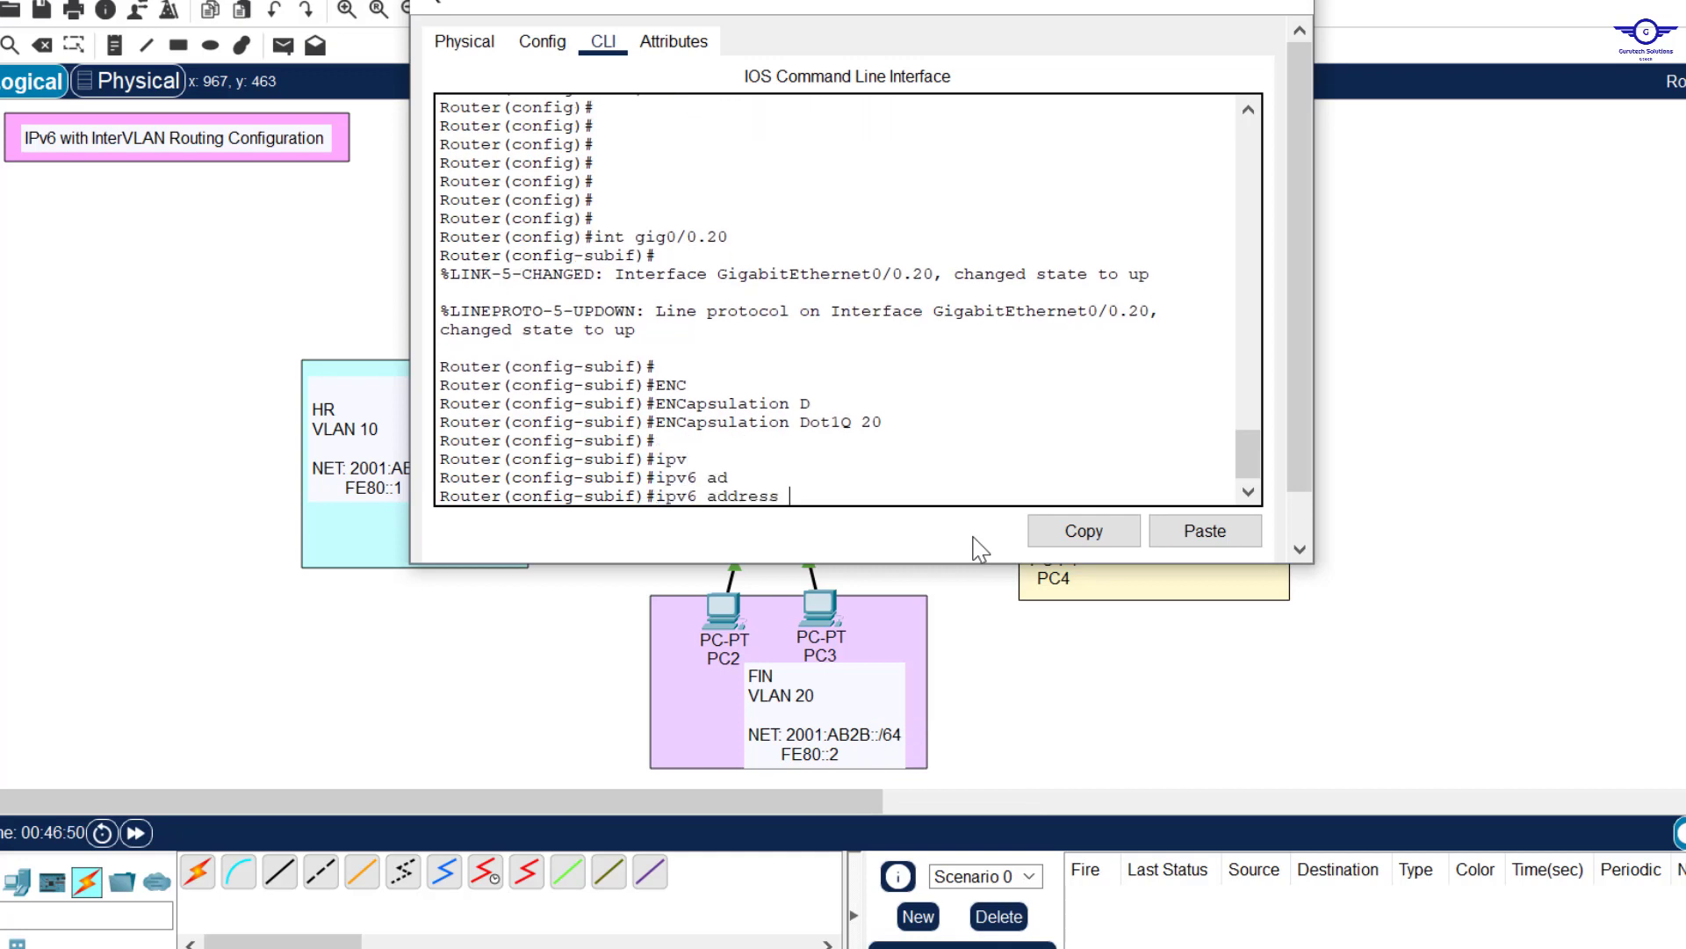
{"action": "key", "text": "Caps_Lock"}
{"action": "type", "text": "FE80::2"}
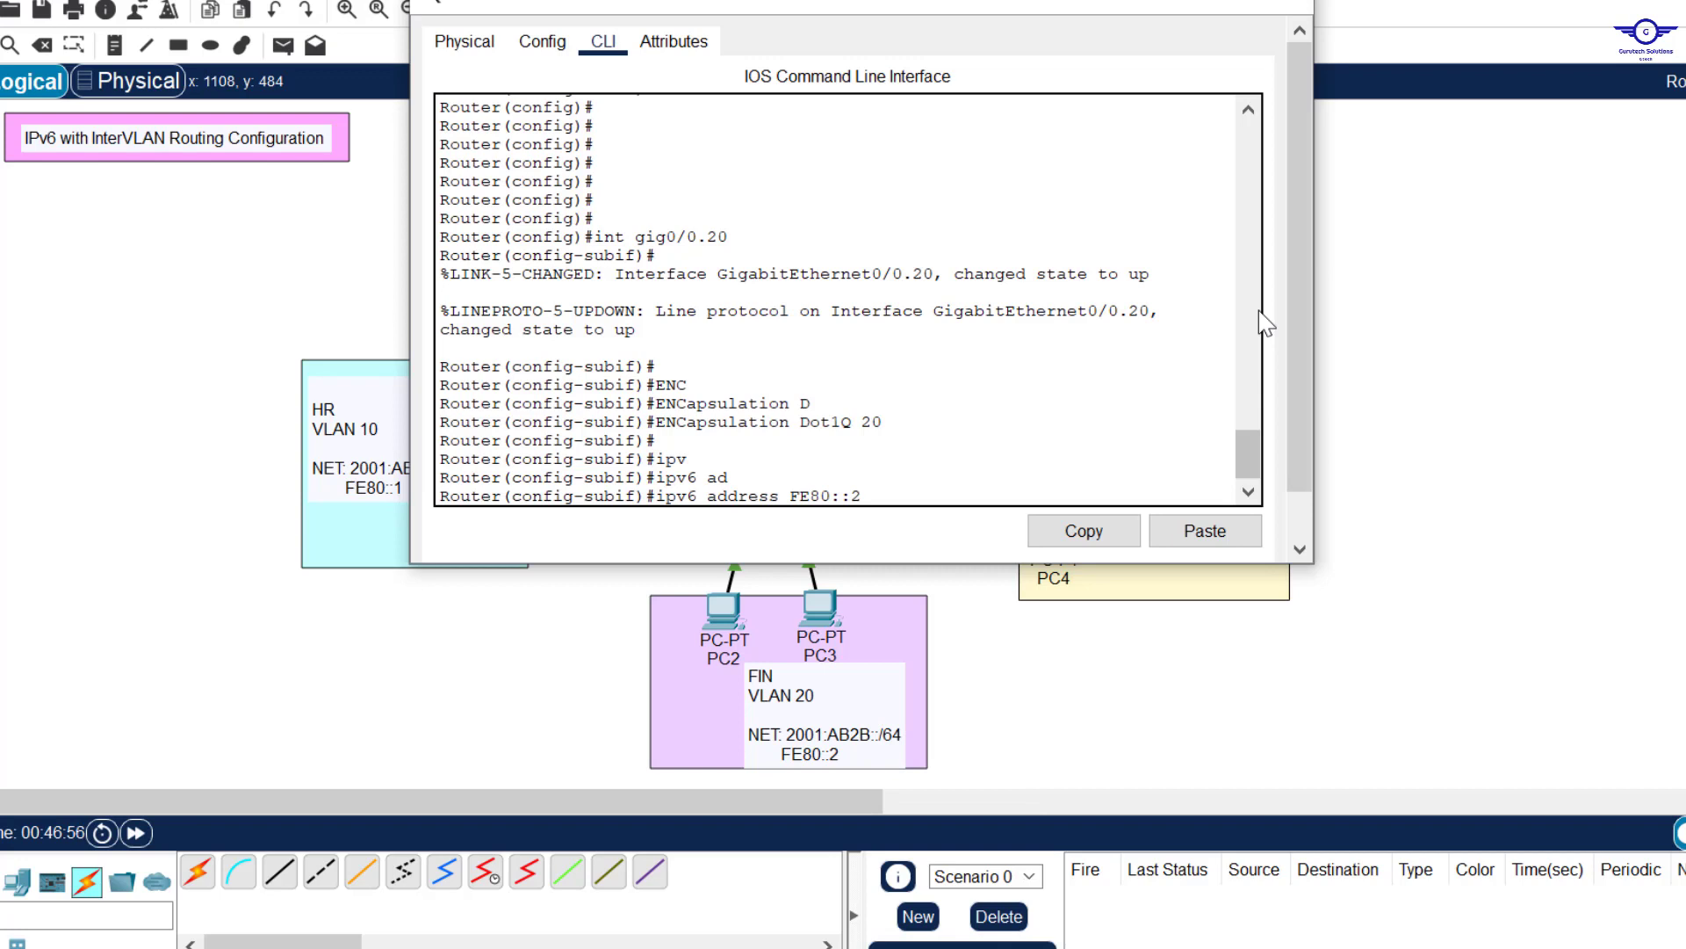
{"action": "key", "text": "Caps_Lock"}
{"action": "type", "text": "li"}
{"action": "key", "text": "Tab"}
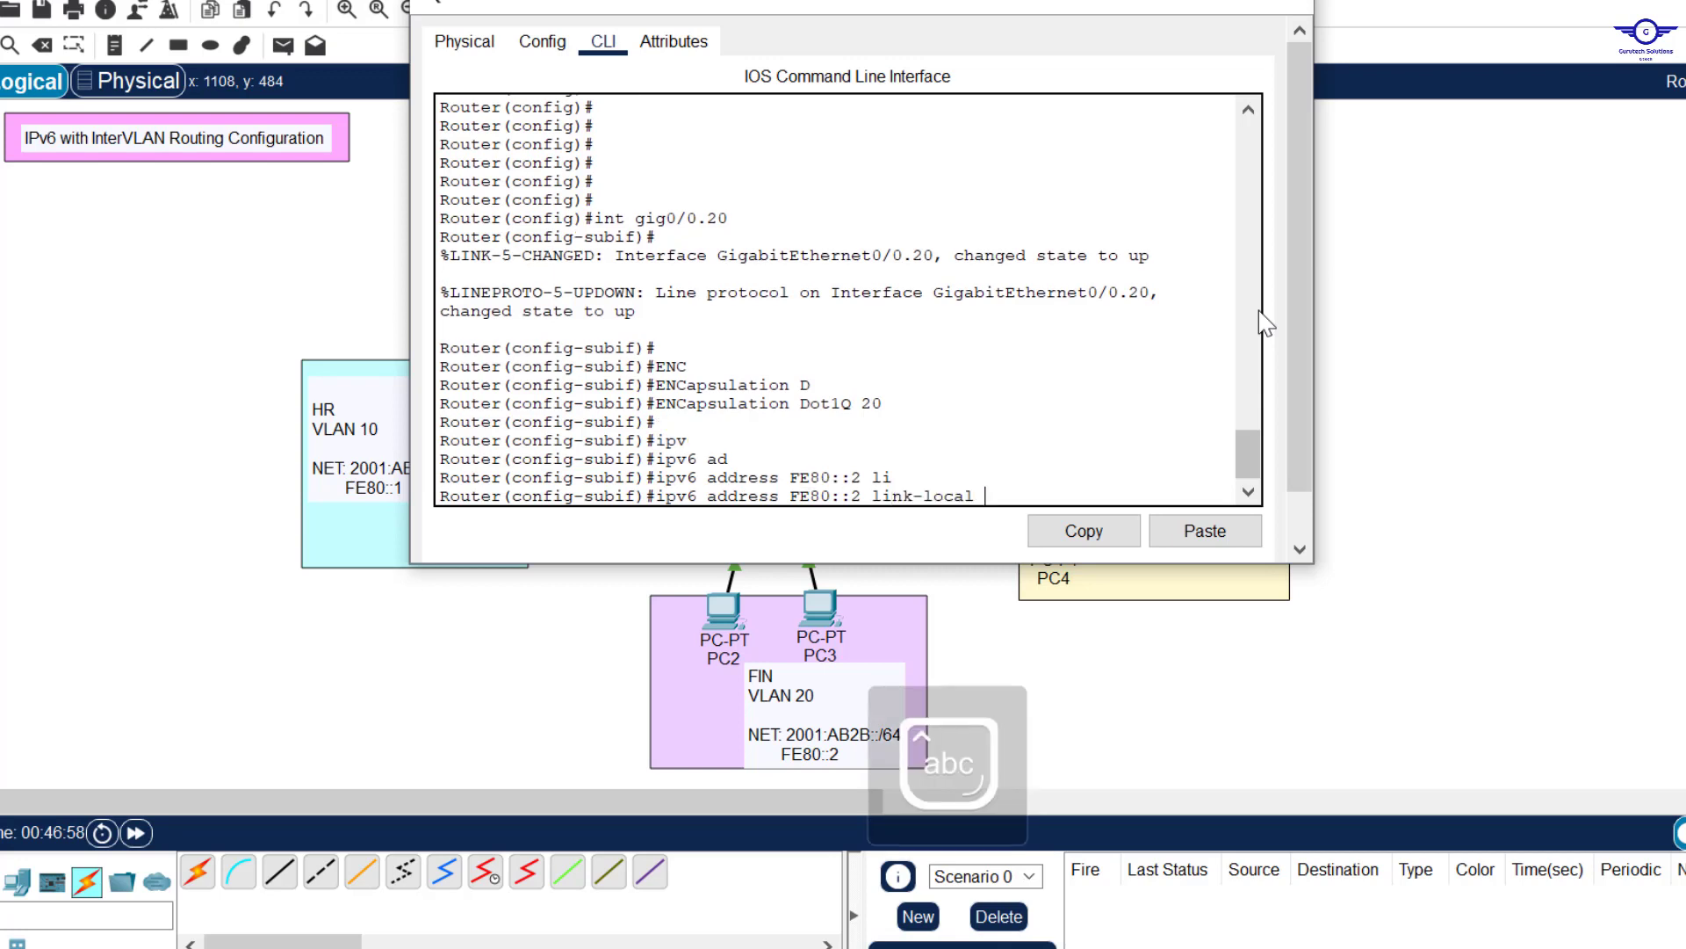
{"action": "key", "text": "Return"}
{"action": "key", "text": "Return"}
{"action": "key", "text": "Return"}
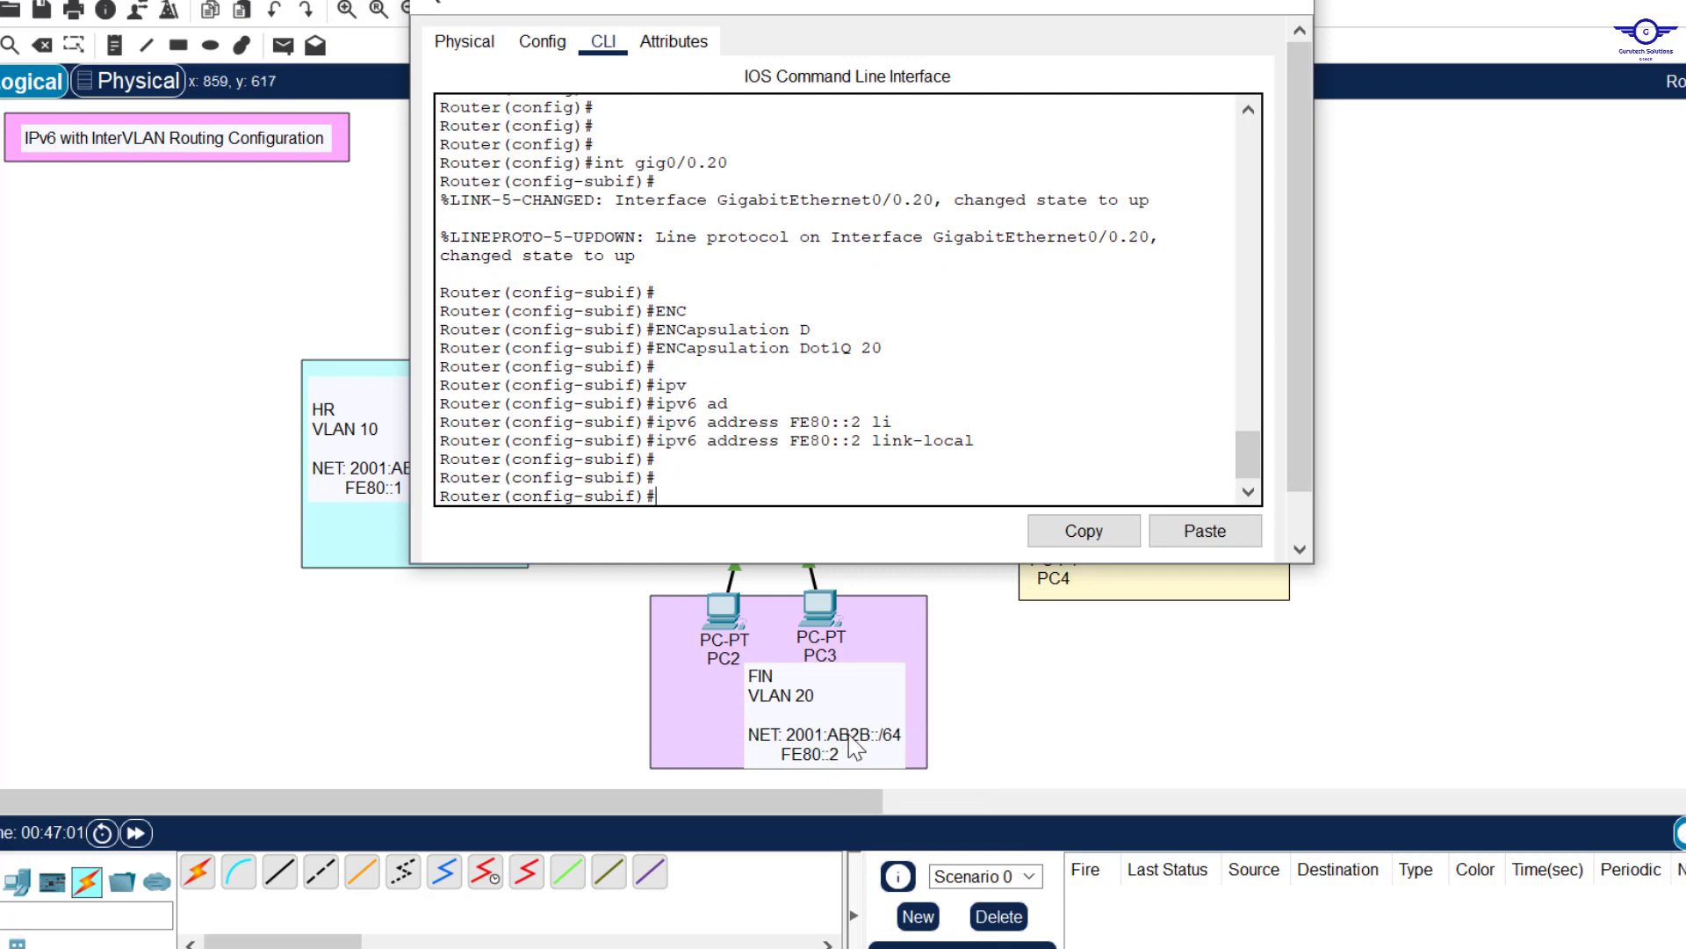
Assign the global IPv6 address 2001:AB2B::1/64 to subinterface gig0/0.20.
{"action": "key", "text": "Caps_Lock"}
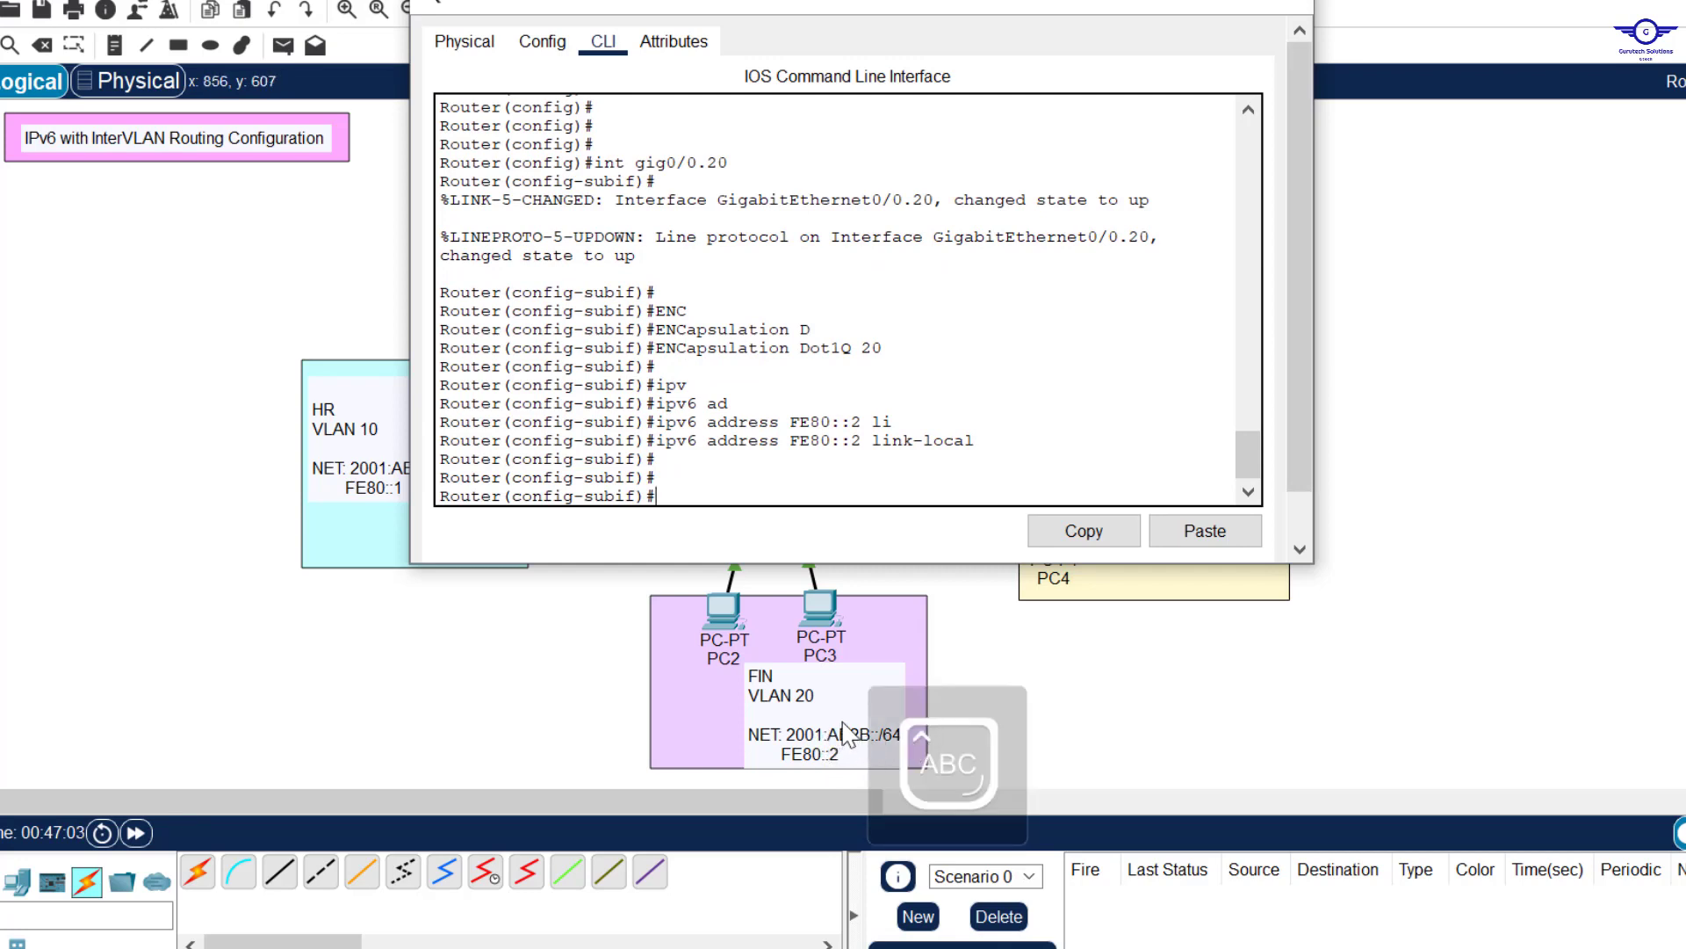
{"action": "type", "text": "IPV"}
{"action": "key", "text": "Tab"}
{"action": "type", "text": "AD"}
{"action": "key", "text": "Tab"}
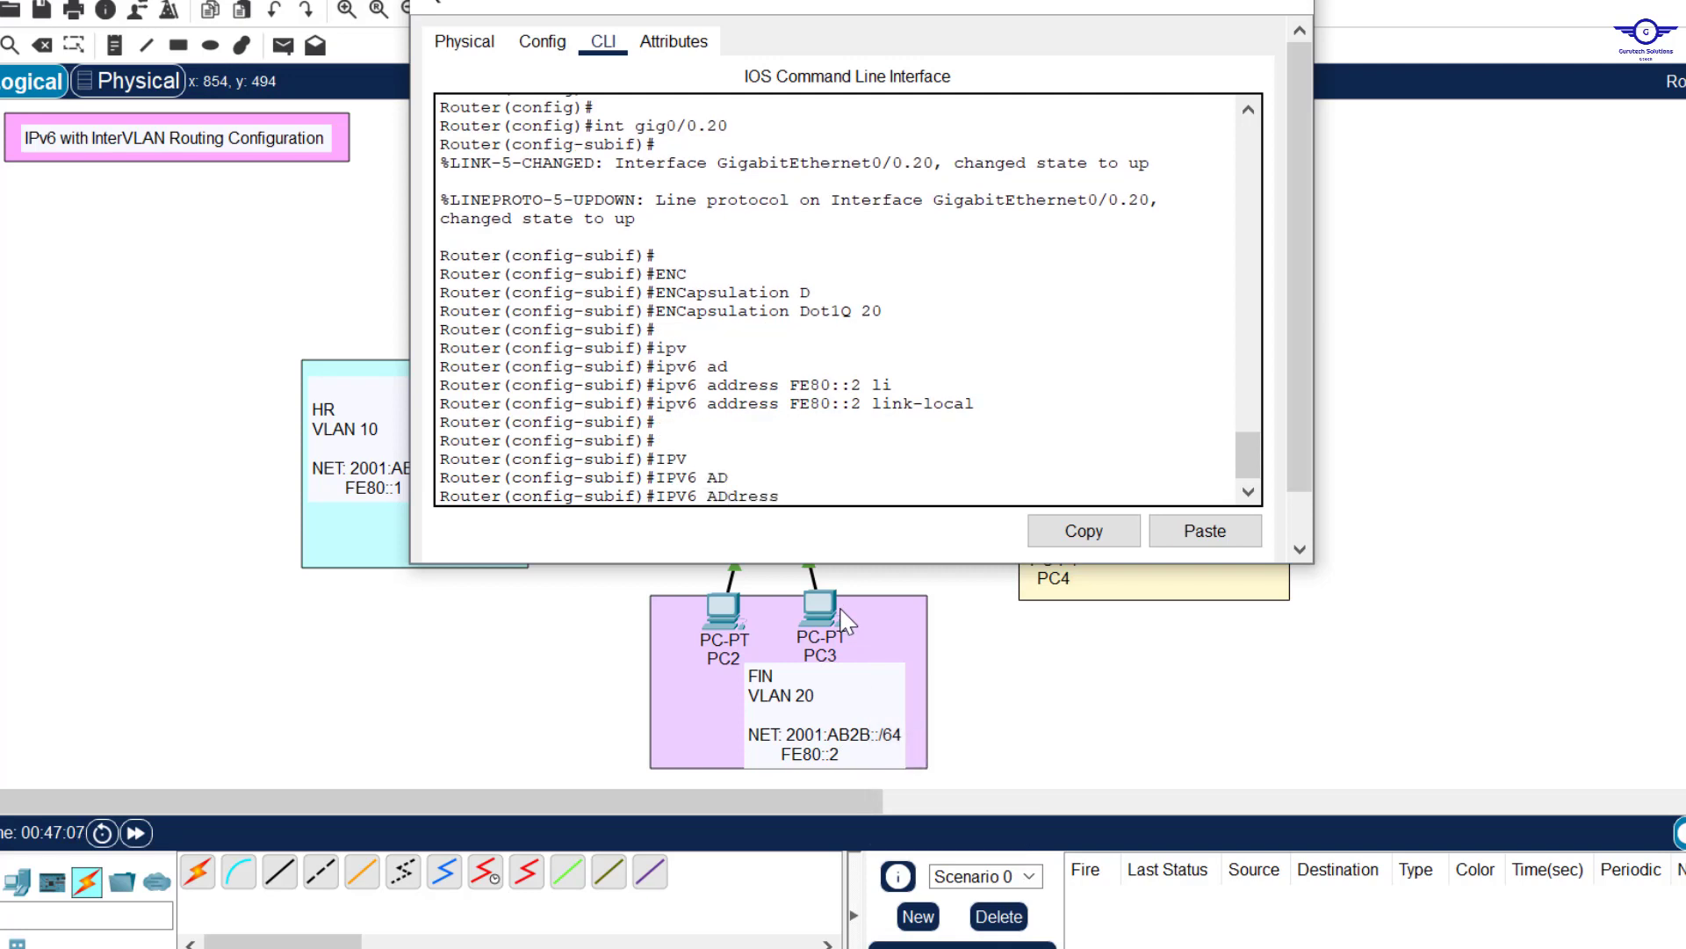
{"action": "type", "text": "2001:AB2B::1"}
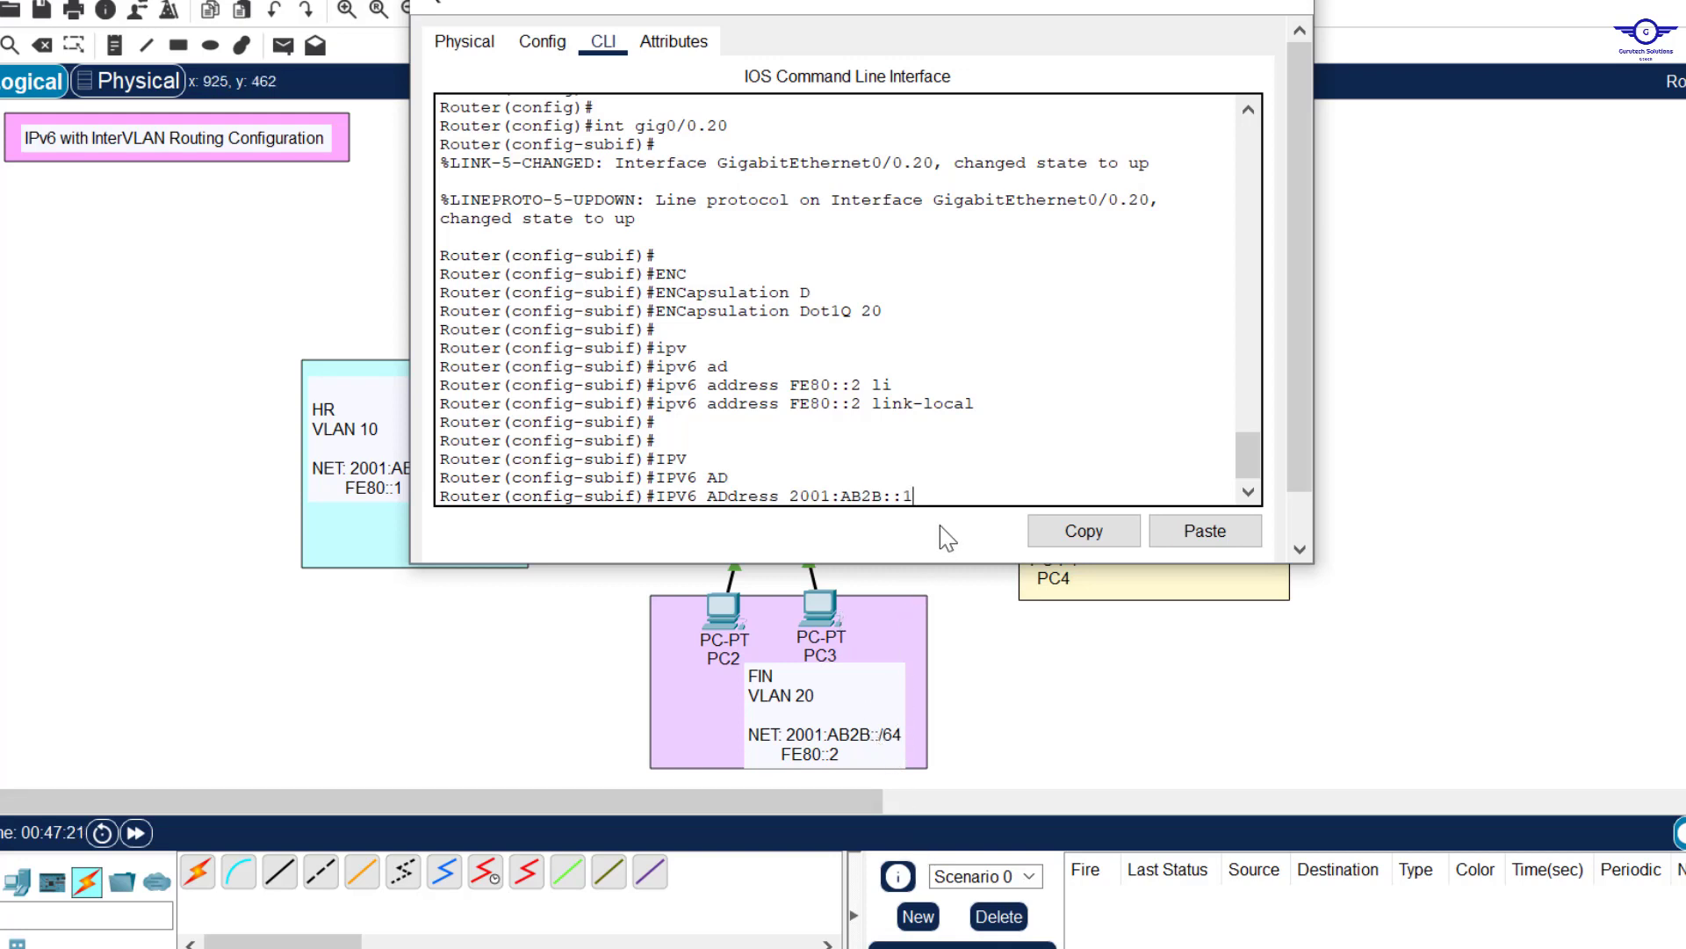
{"action": "type", "text": "/64"}
{"action": "key", "text": "Return"}
Exit the gig0/0.20 subinterface configuration to return to global configuration mode.
{"action": "type", "text": "EXIT"}
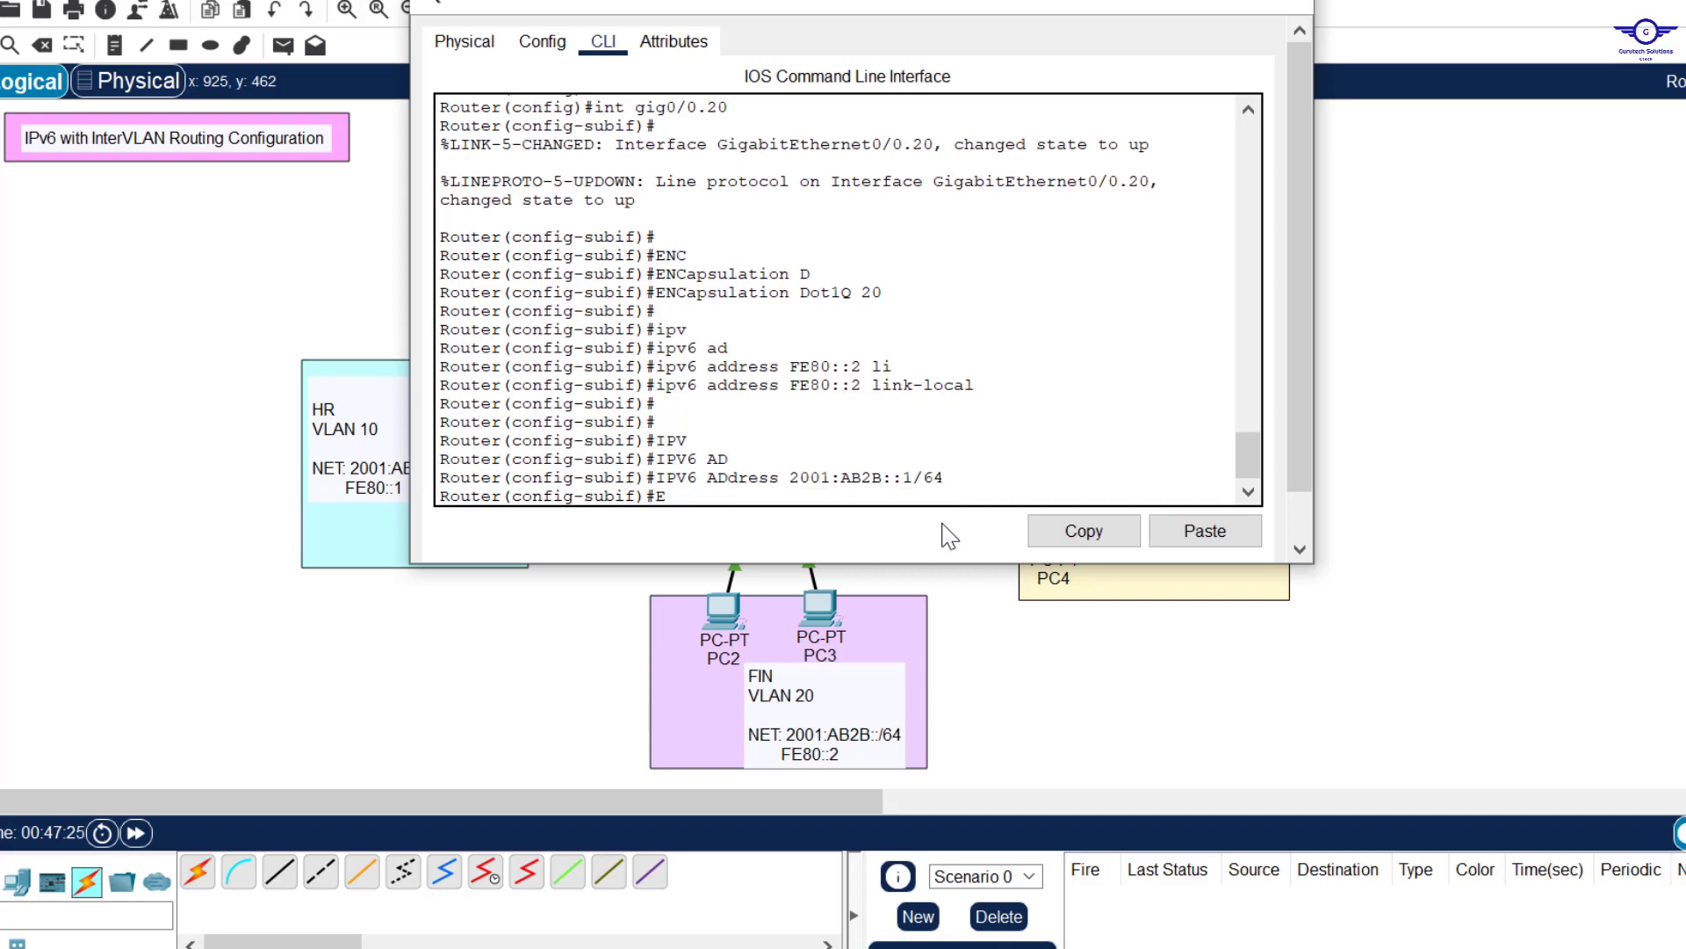
{"action": "key", "text": "Return"}
{"action": "key", "text": "Return"}
{"action": "key", "text": "Return"}
{"action": "key", "text": "Return"}
{"action": "key", "text": "Return"}
{"action": "key", "text": "Return"}
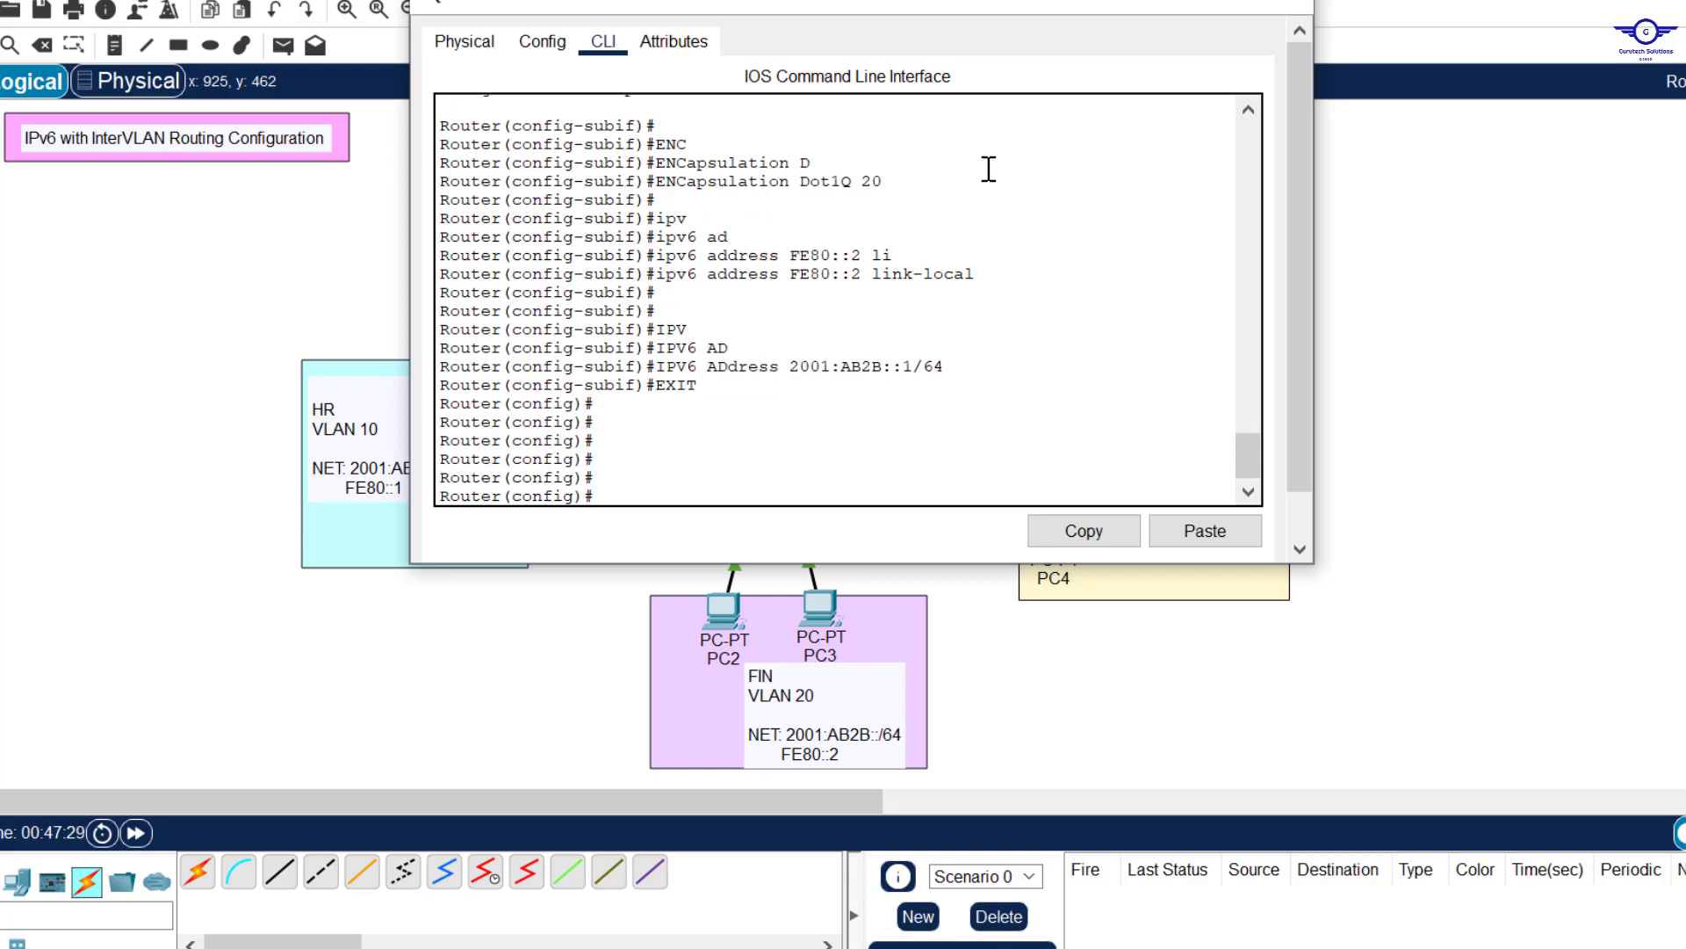
Move the Router0 window clear of the IT VLAN 30 note and create subinterface gig0/0.30.
{"action": "left_click_drag", "start_coordinate": [998, 7], "coordinate": [745, 69]}
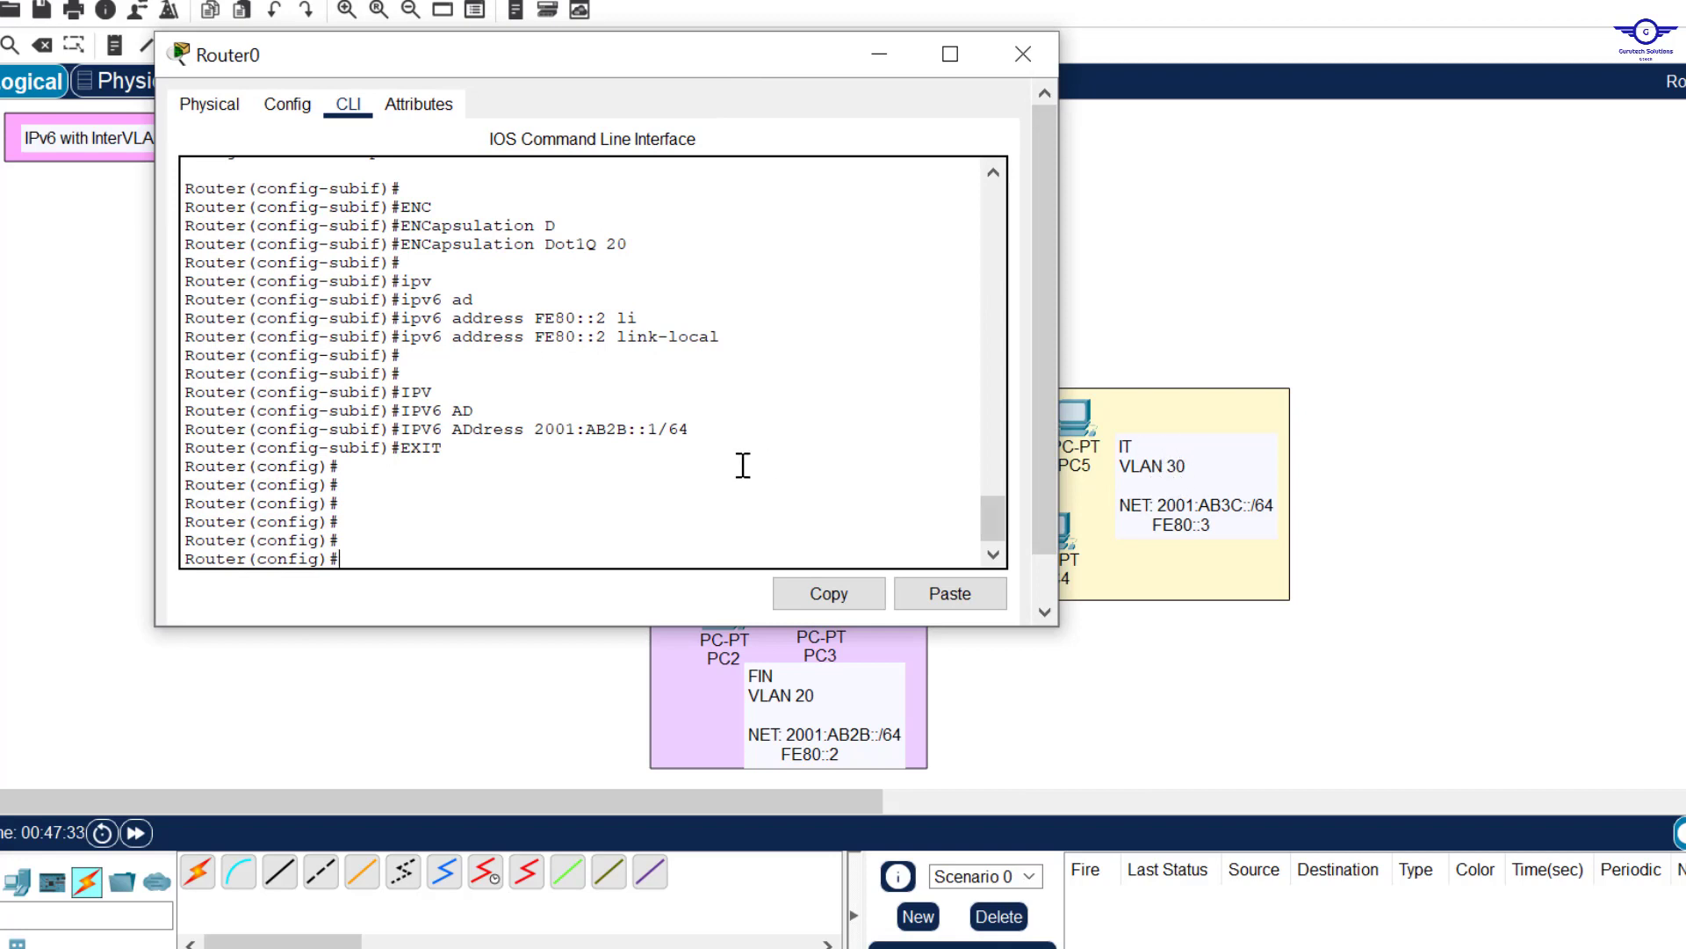
{"action": "type", "text": "EXIT"}
{"action": "key", "text": "Up"}
{"action": "key", "text": "Up"}
{"action": "key", "text": "Up"}
{"action": "key", "text": "Up"}
{"action": "key", "text": "Up"}
{"action": "key", "text": "BackSpace"}
{"action": "type", "text": "3"}
{"action": "key", "text": "Return"}
Set encapsulation dot1Q 30 on subinterface gig0/0.30 by reusing the earlier encapsulation command.
{"action": "key", "text": "Up"}
{"action": "key", "text": "Up"}
{"action": "key", "text": "Up"}
{"action": "key", "text": "Up"}
{"action": "key", "text": "Up"}
{"action": "key", "text": "Left"}
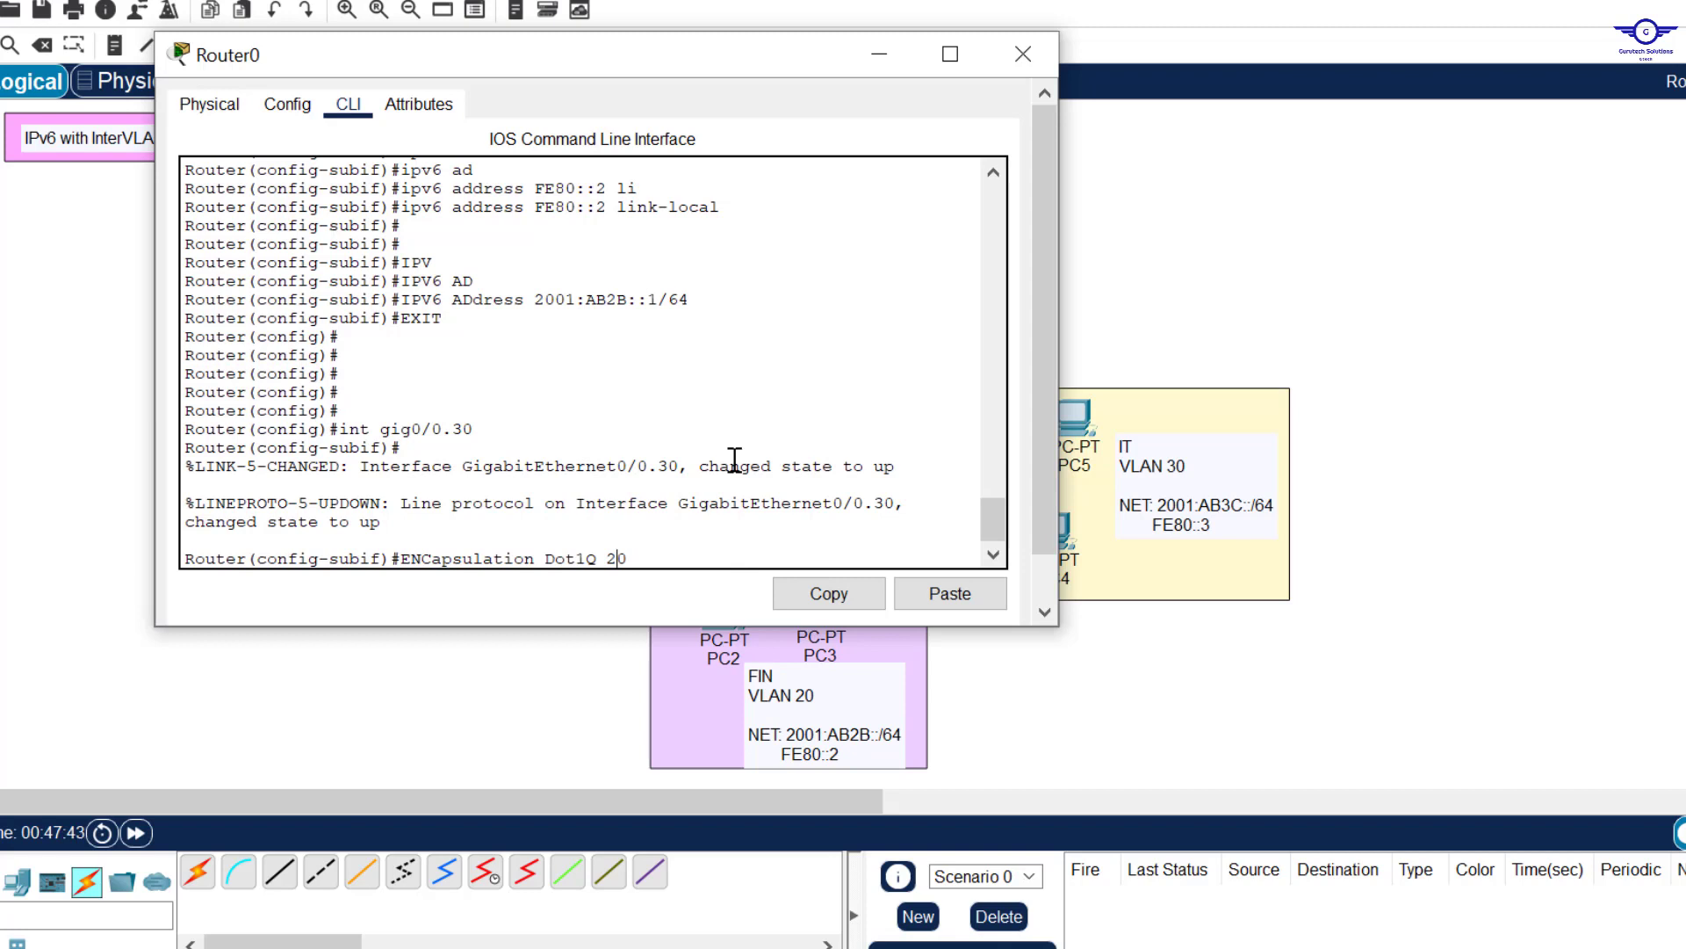
{"action": "key", "text": "BackSpace"}
{"action": "type", "text": "3"}
{"action": "key", "text": "Return"}
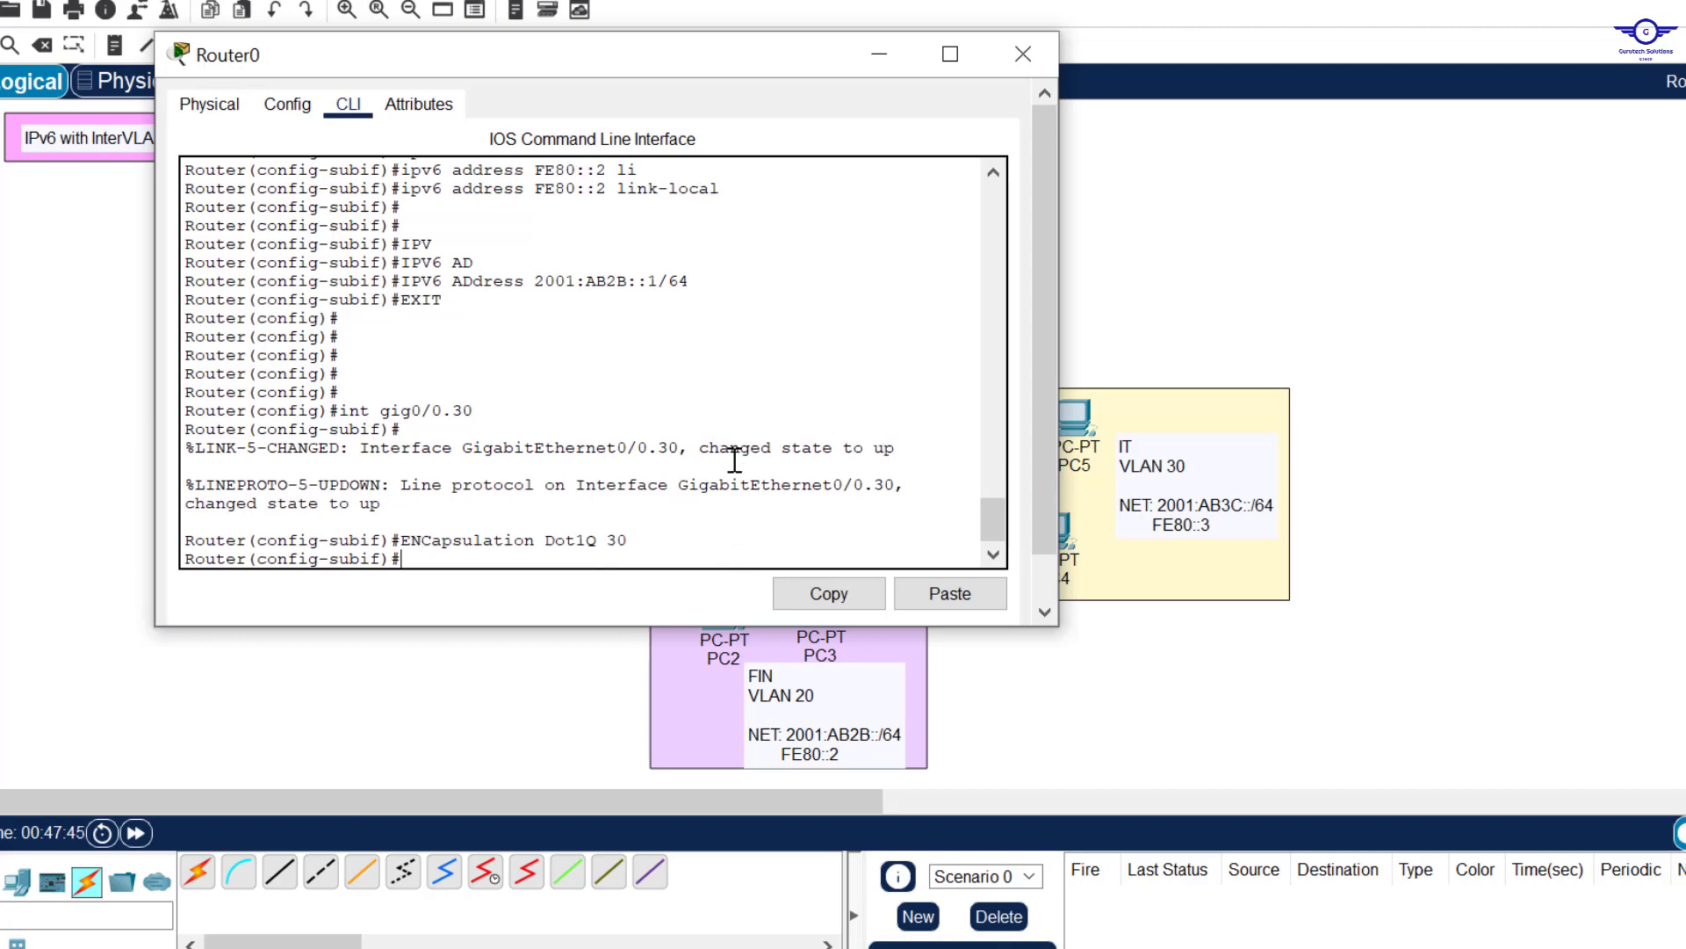
Assign the link-local IPv6 address FE80::3 to subinterface gig0/0.30 by adapting the earlier link-local command.
{"action": "key", "text": "Return"}
{"action": "key", "text": "Up"}
{"action": "key", "text": "Up"}
{"action": "key", "text": "Up"}
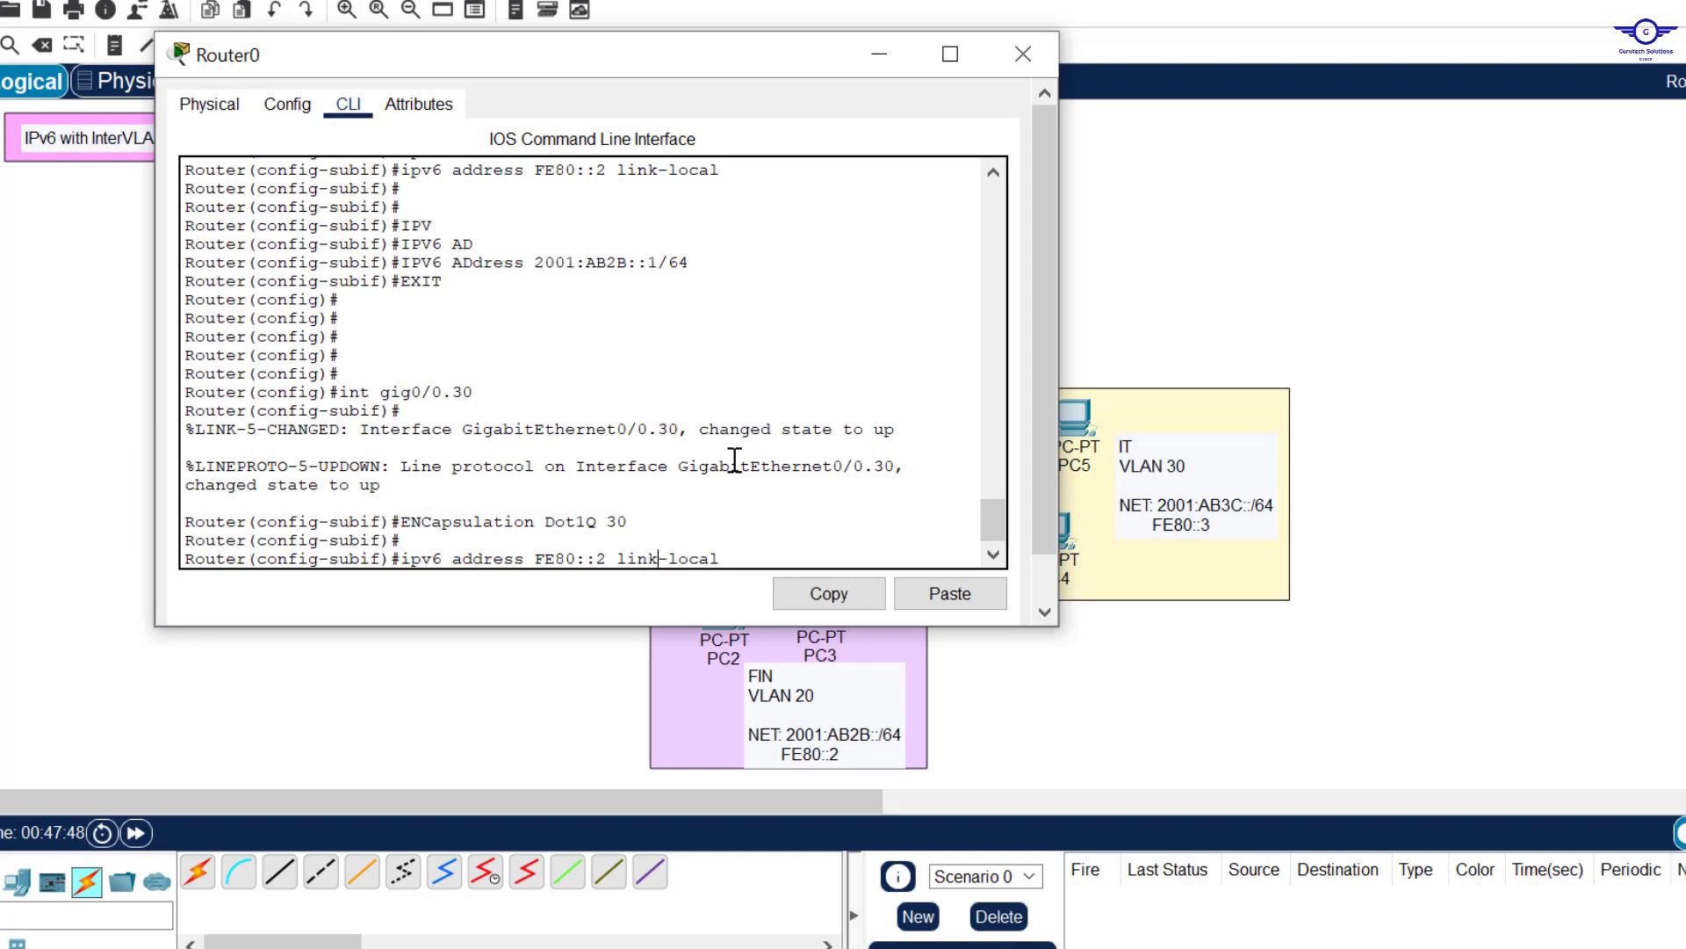
{"action": "key", "text": "BackSpace"}
{"action": "type", "text": "3"}
{"action": "key", "text": "Return"}
{"action": "key", "text": "Return"}
{"action": "key", "text": "Return"}
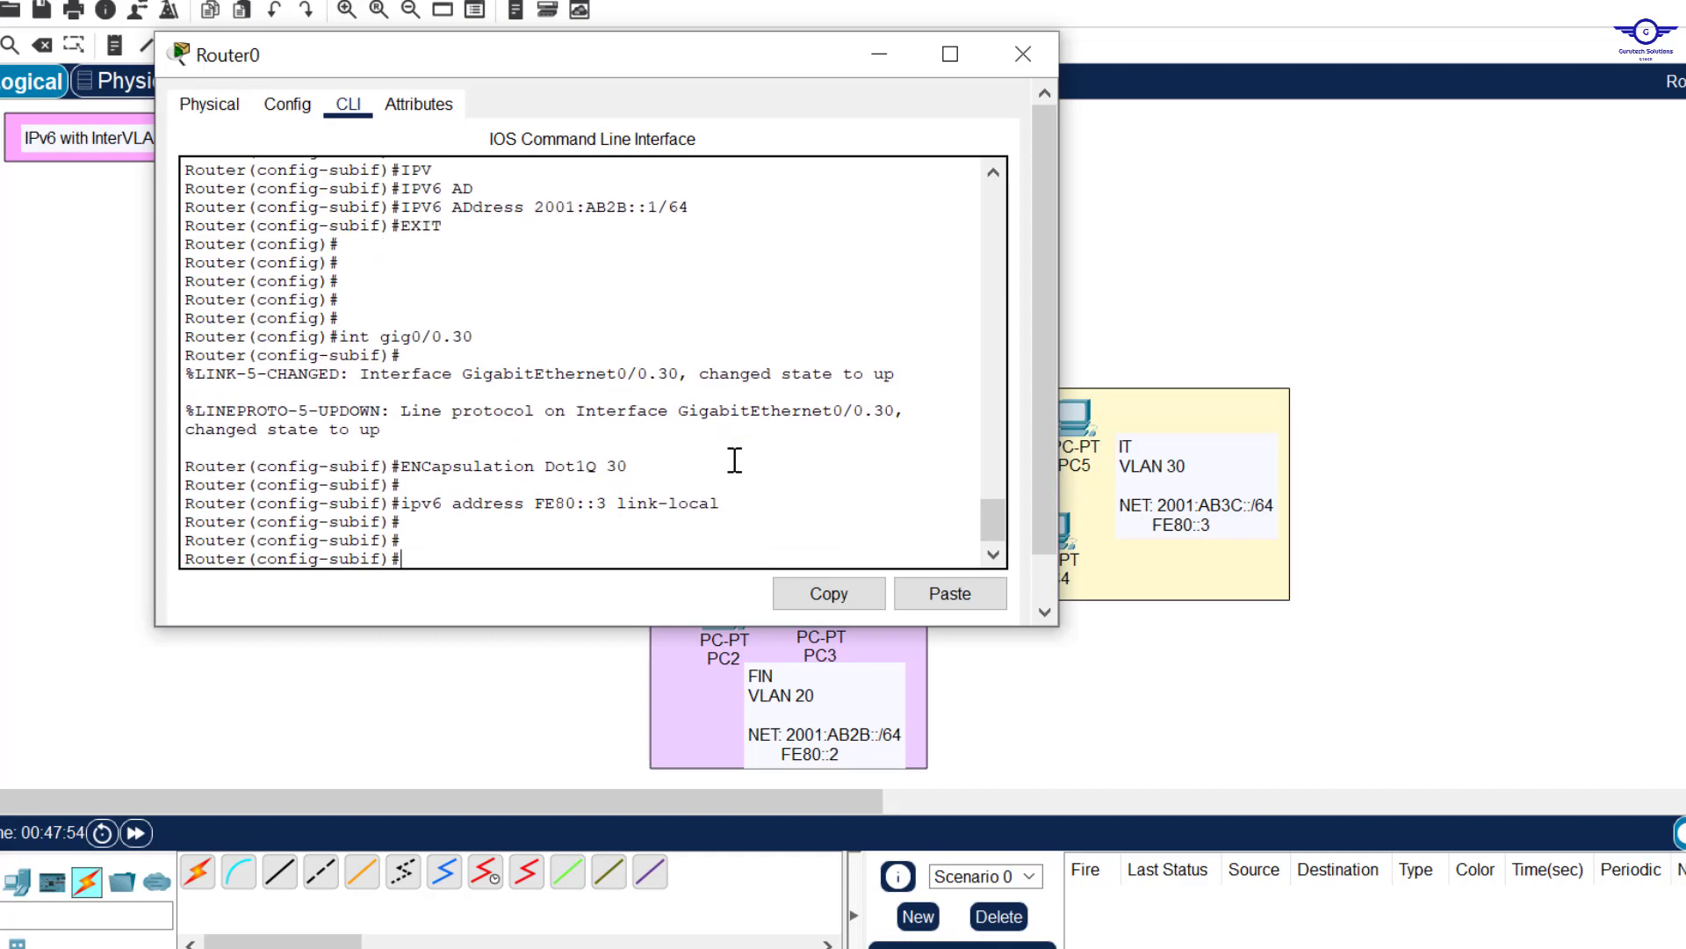
Assign the global IPv6 address 2001:AB3C::1/64 to subinterface gig0/0.30 by adapting the earlier address command.
{"action": "key", "text": "Up"}
{"action": "key", "text": "Up"}
{"action": "key", "text": "Up"}
{"action": "key", "text": "Up"}
{"action": "key", "text": "Up"}
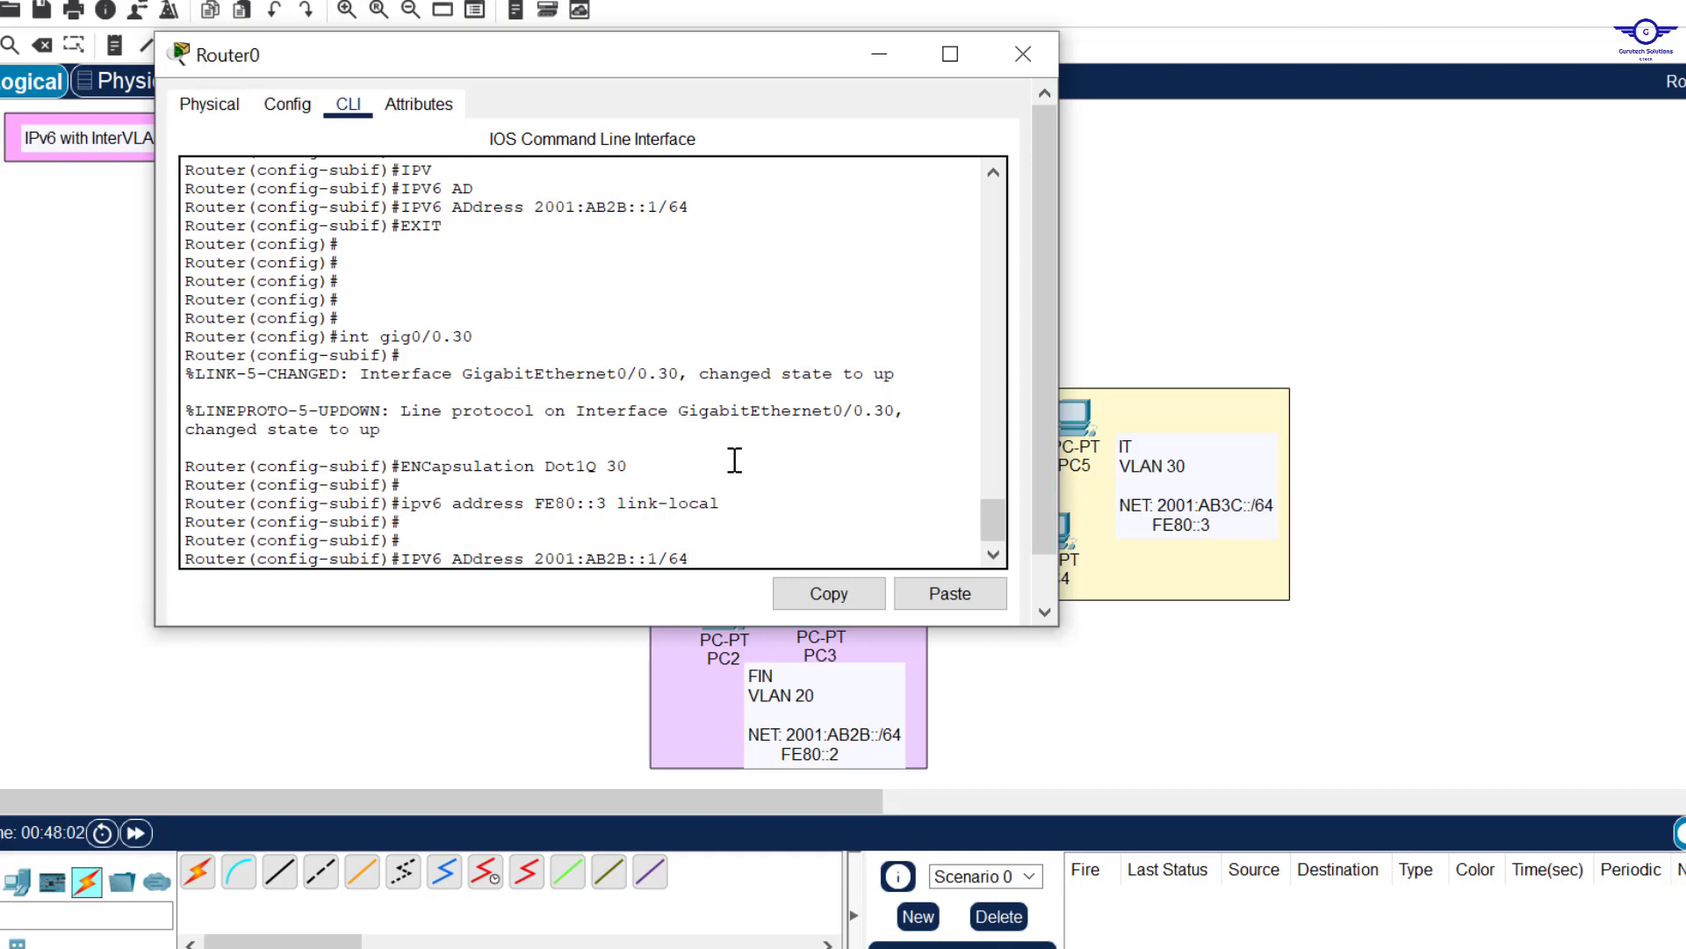
{"action": "key", "text": "BackSpace"}
{"action": "key", "text": "BackSpace"}
{"action": "type", "text": "3"}
{"action": "key", "text": "BackSpace"}
{"action": "type", "text": "C"}
{"action": "left_click", "coordinate": [651, 558]}
{"action": "key", "text": "Return"}
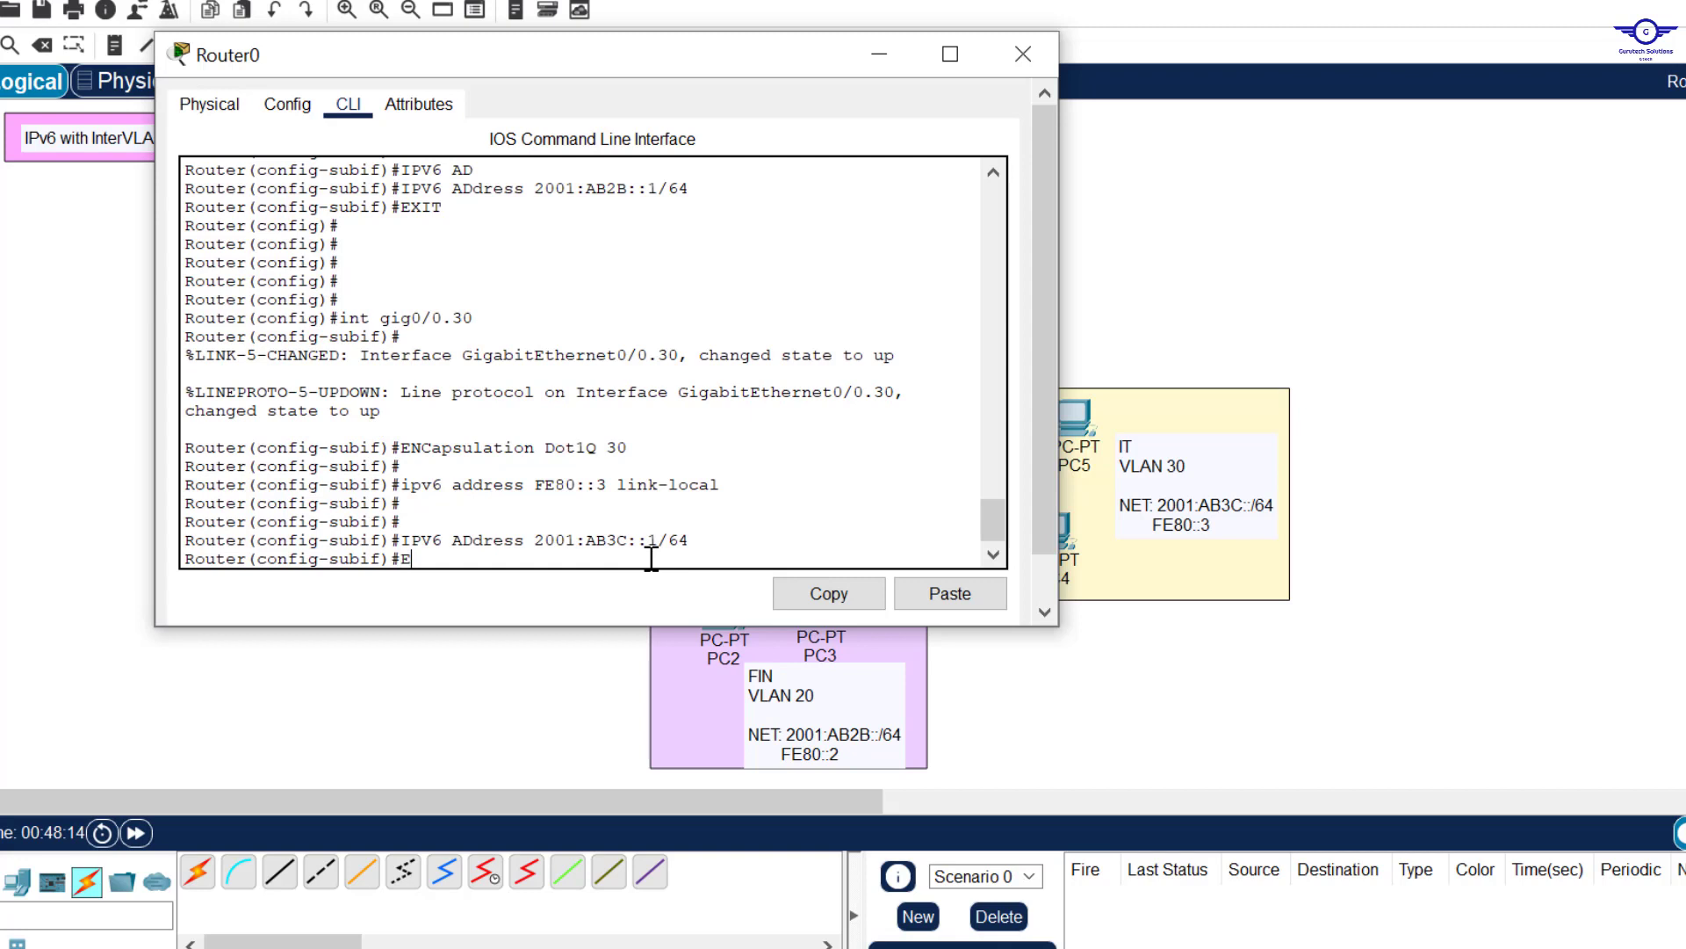
Exit the gig0/0.30 subinterface configuration and save the router configuration with DO WR.
{"action": "type", "text": "EXIT"}
{"action": "key", "text": "Return"}
{"action": "key", "text": "Return"}
{"action": "key", "text": "Return"}
{"action": "key", "text": "Return"}
{"action": "key", "text": "Return"}
{"action": "type", "text": "DO WR"}
{"action": "key", "text": "Return"}
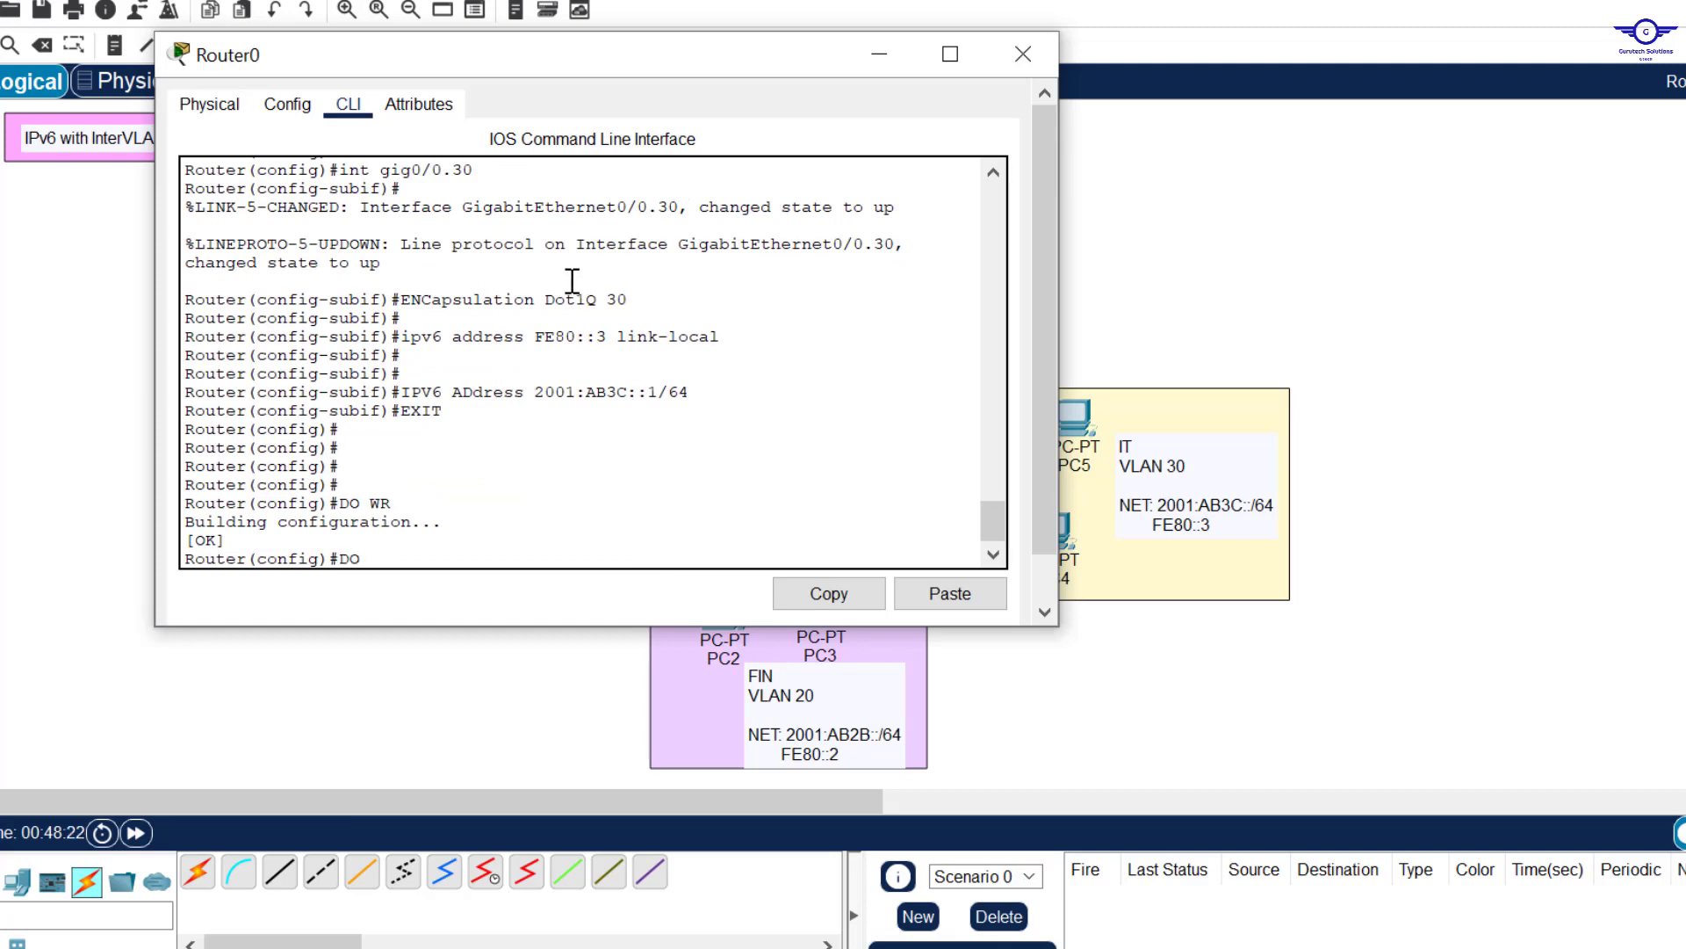
Review the encapsulation and IPv6 addresses of the three subinterfaces in Router0's startup configuration, and close the router window.
{"action": "type", "text": "DO SH START"}
{"action": "key", "text": "Return"}
{"action": "key", "text": "Return"}
{"action": "key", "text": "Return"}
{"action": "key", "text": "Return"}
{"action": "key", "text": "Return"}
{"action": "key", "text": "Return"}
{"action": "key", "text": "Return"}
{"action": "key", "text": "Return"}
{"action": "key", "text": "Return"}
{"action": "key", "text": "Return"}
{"action": "key", "text": "Return"}
{"action": "key", "text": "Return"}
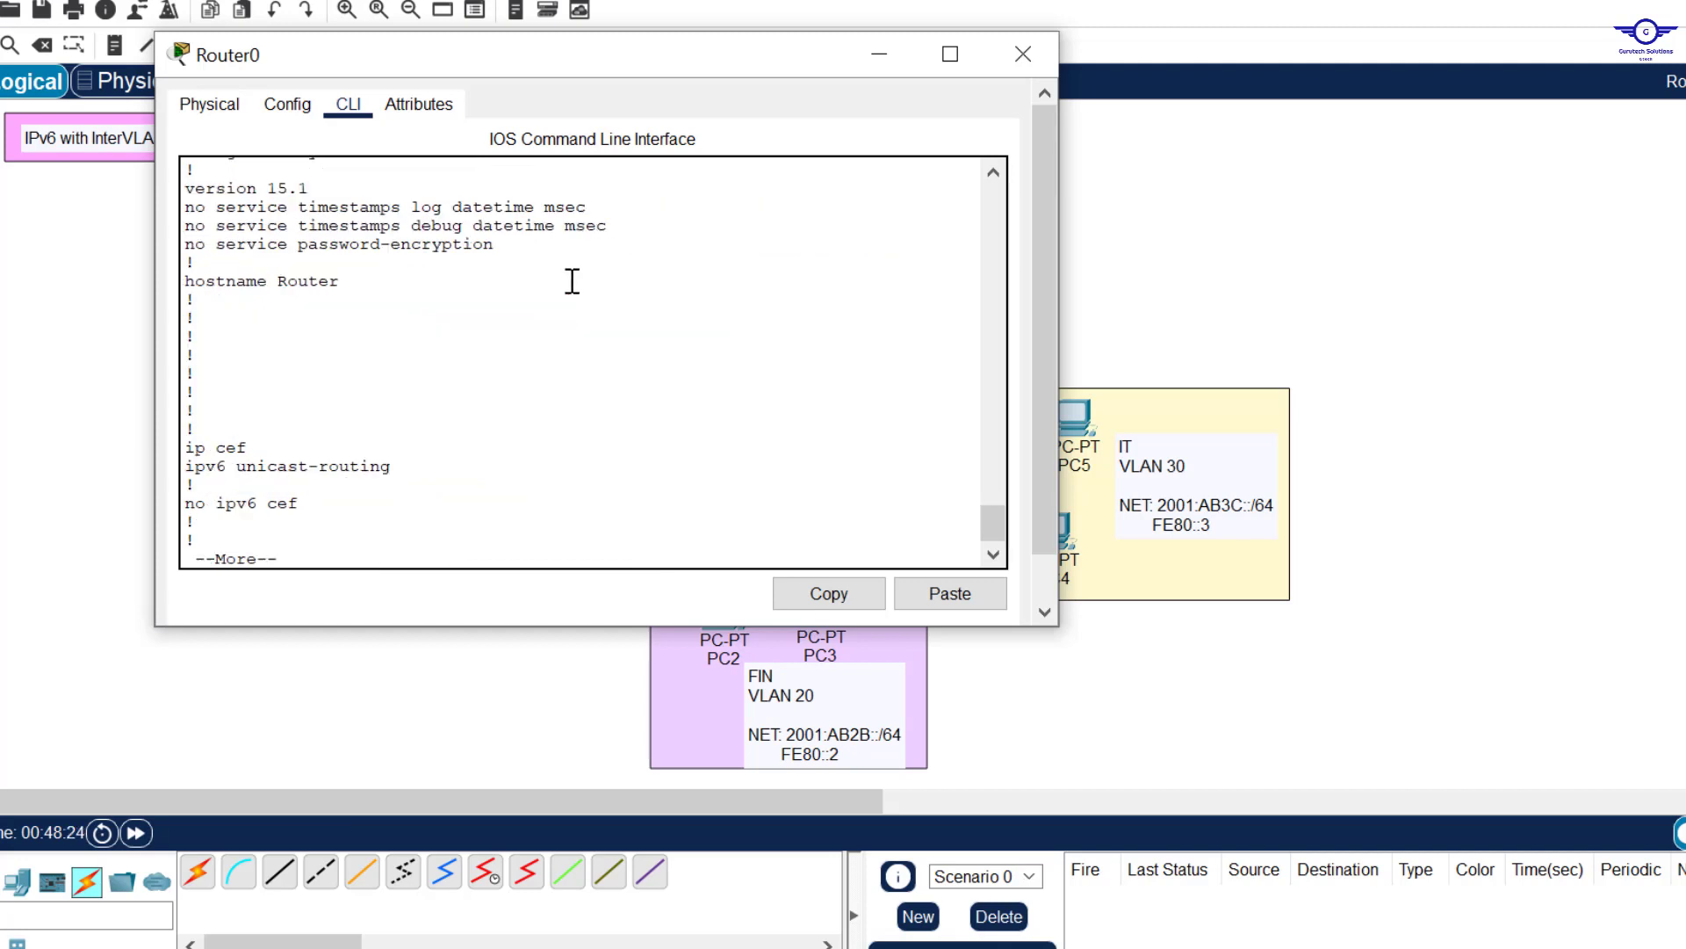
{"action": "key", "text": "Return"}
{"action": "key", "text": "Return"}
{"action": "key", "text": "Return"}
{"action": "key", "text": "Return"}
{"action": "key", "text": "Return"}
{"action": "key", "text": "Return"}
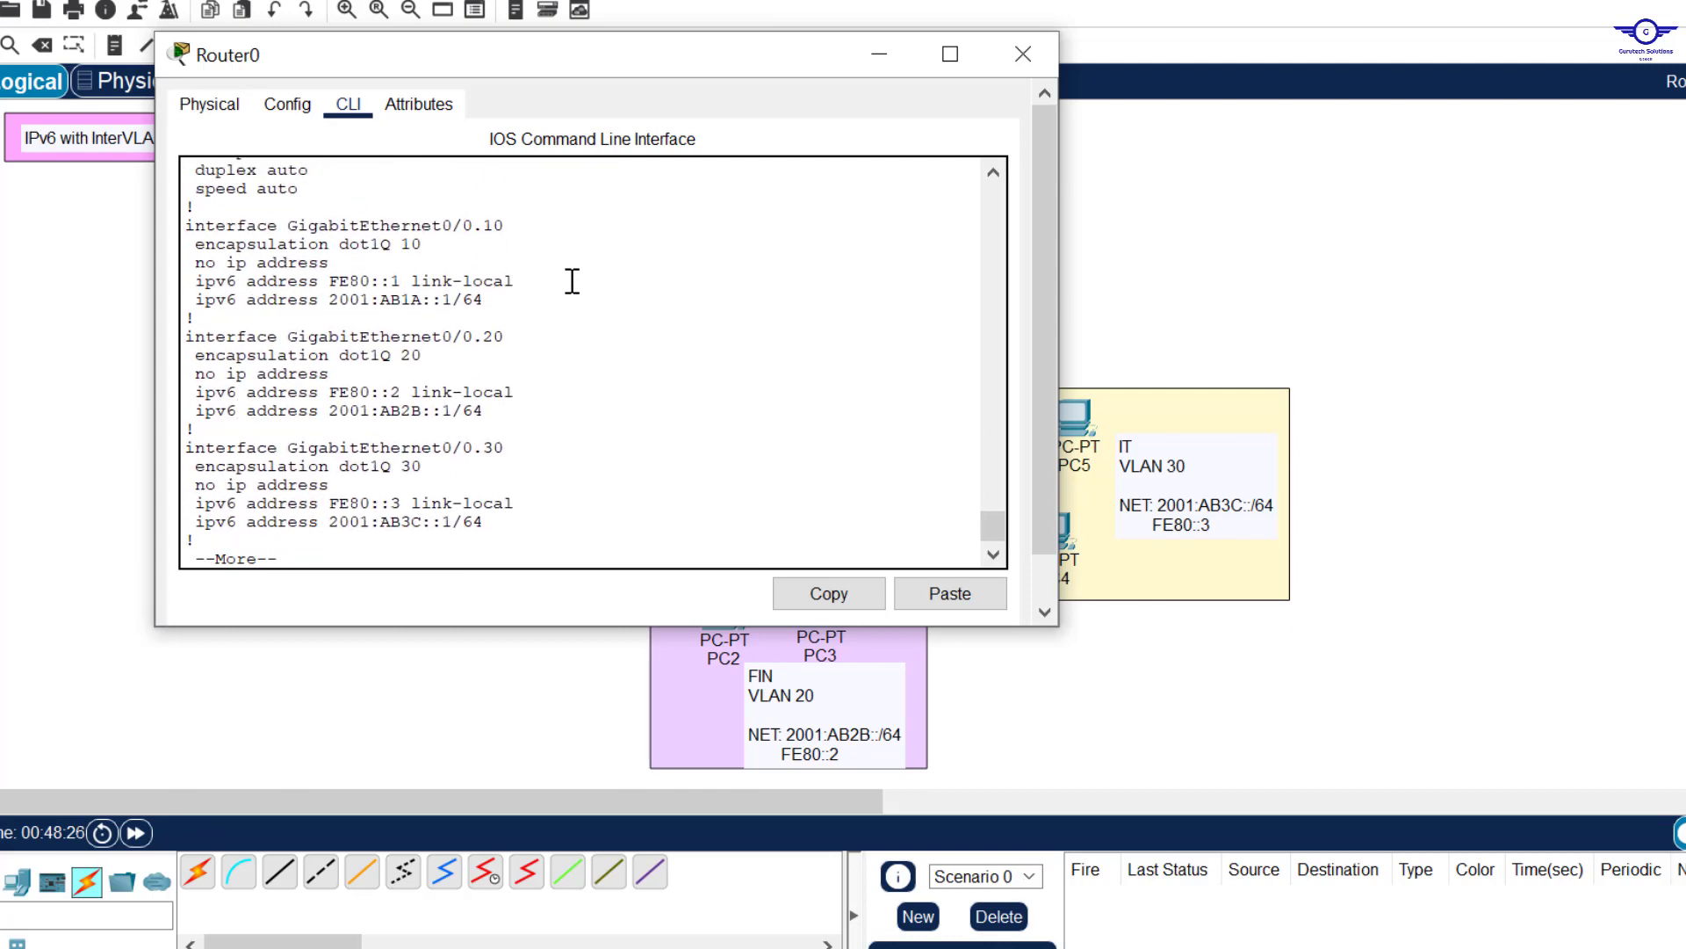
{"action": "left_click_drag", "start_coordinate": [513, 533], "coordinate": [183, 227]}
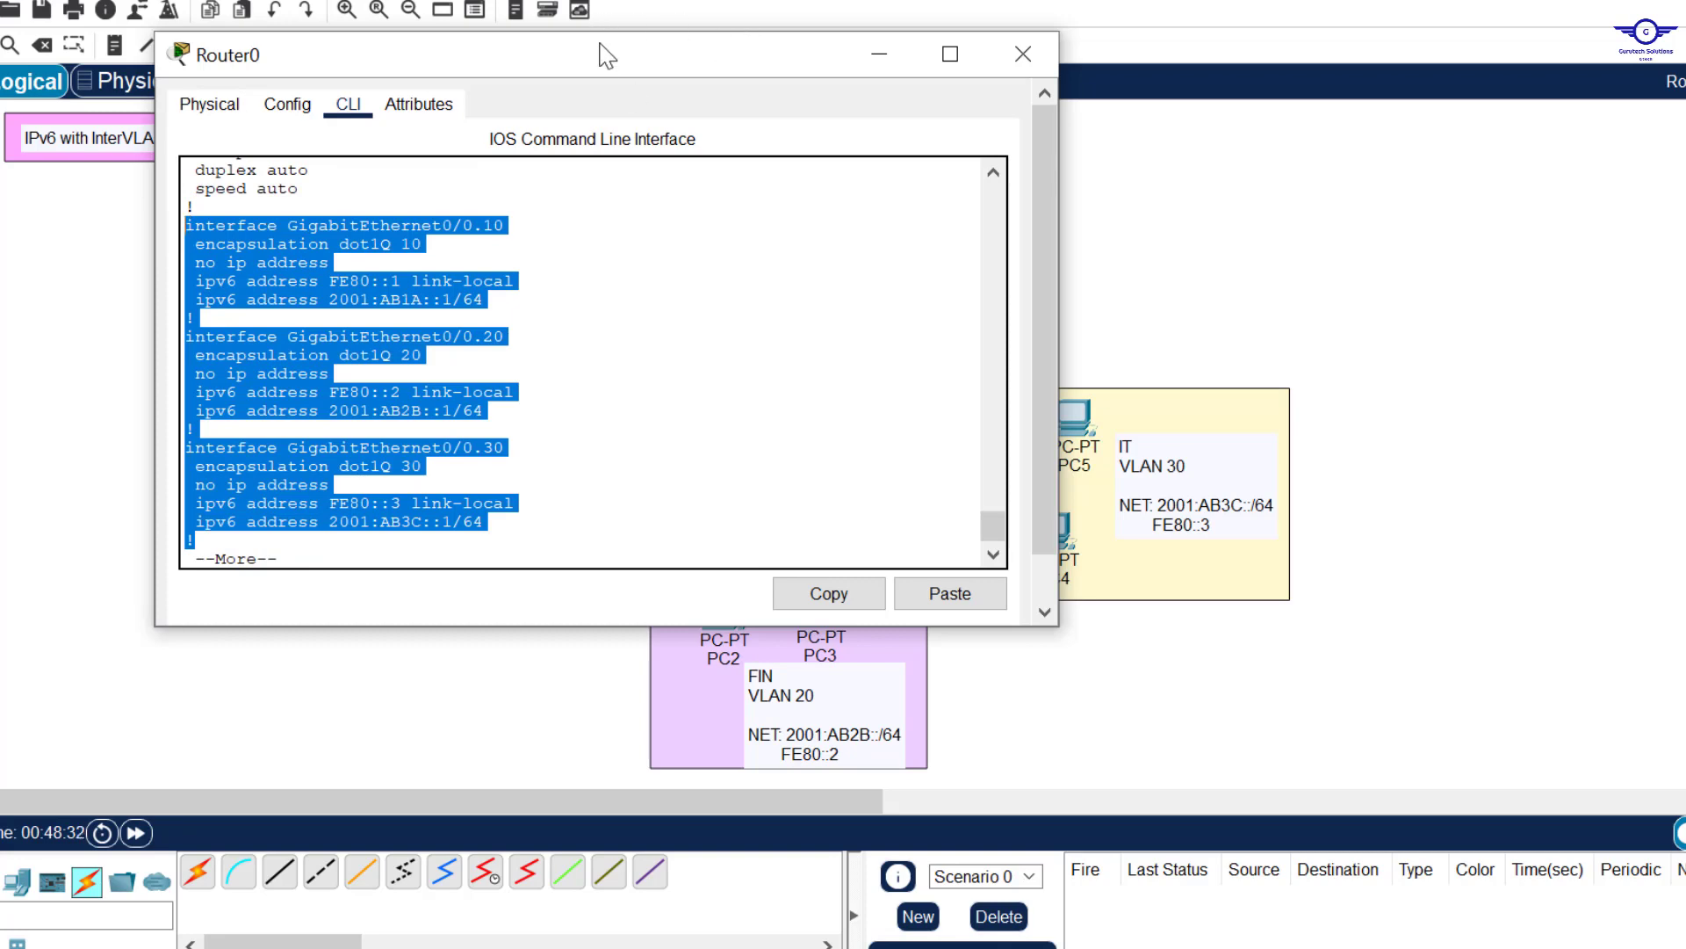
{"action": "left_click_drag", "start_coordinate": [604, 63], "coordinate": [935, 58]}
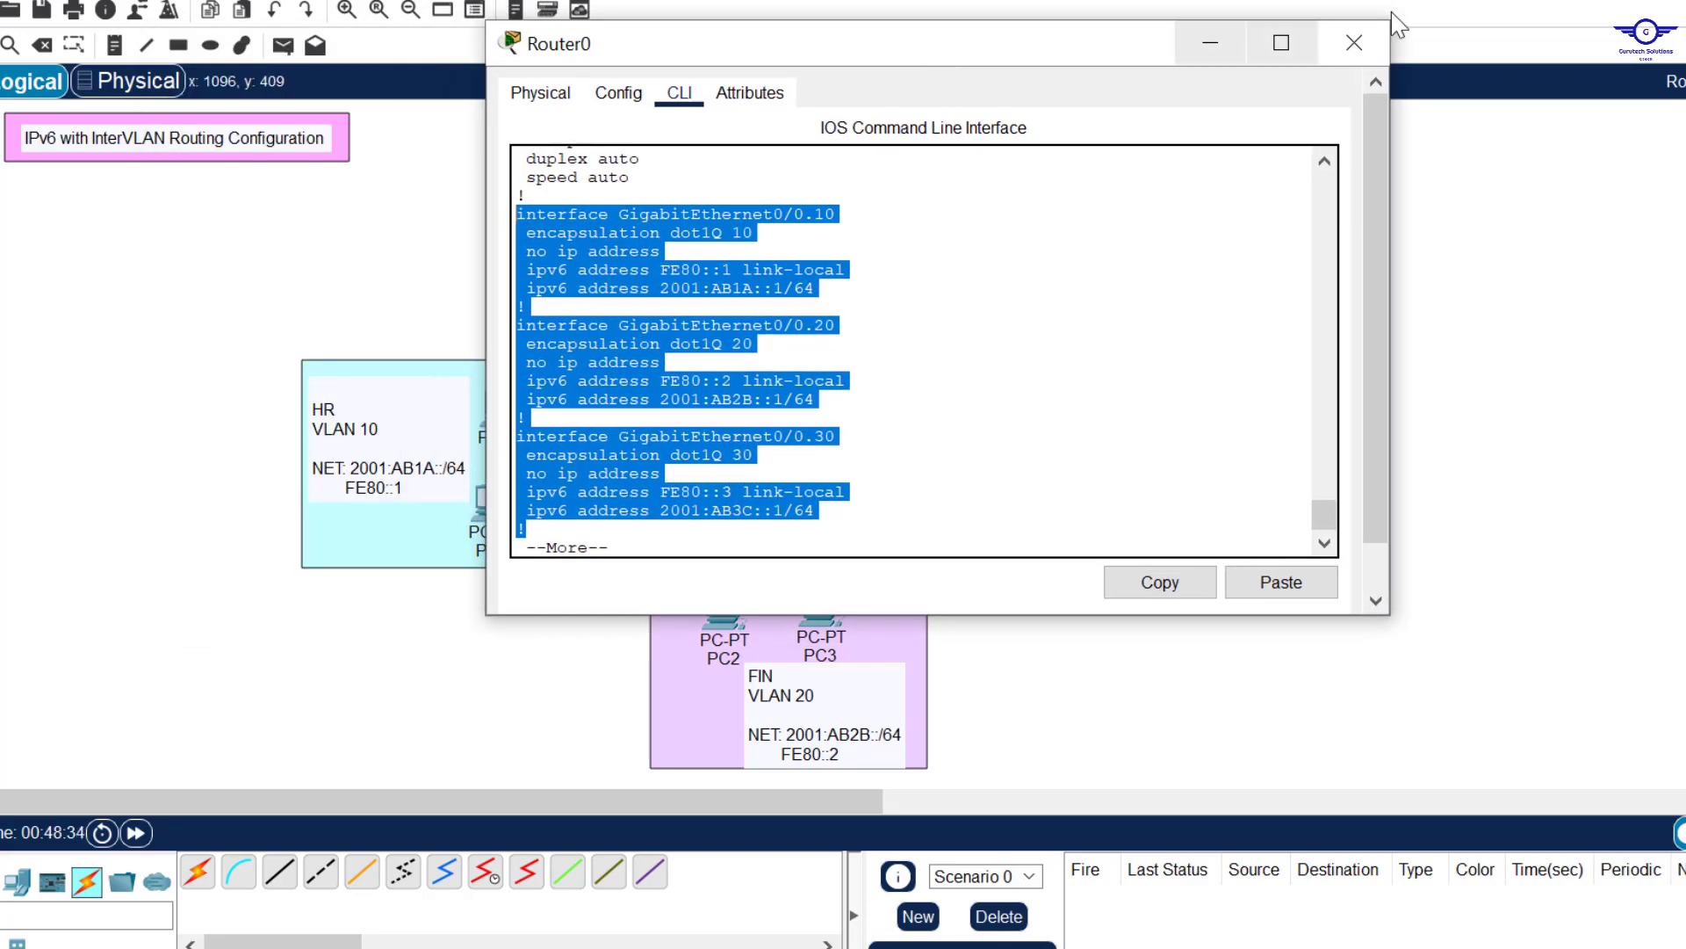
{"action": "left_click", "coordinate": [1368, 37]}
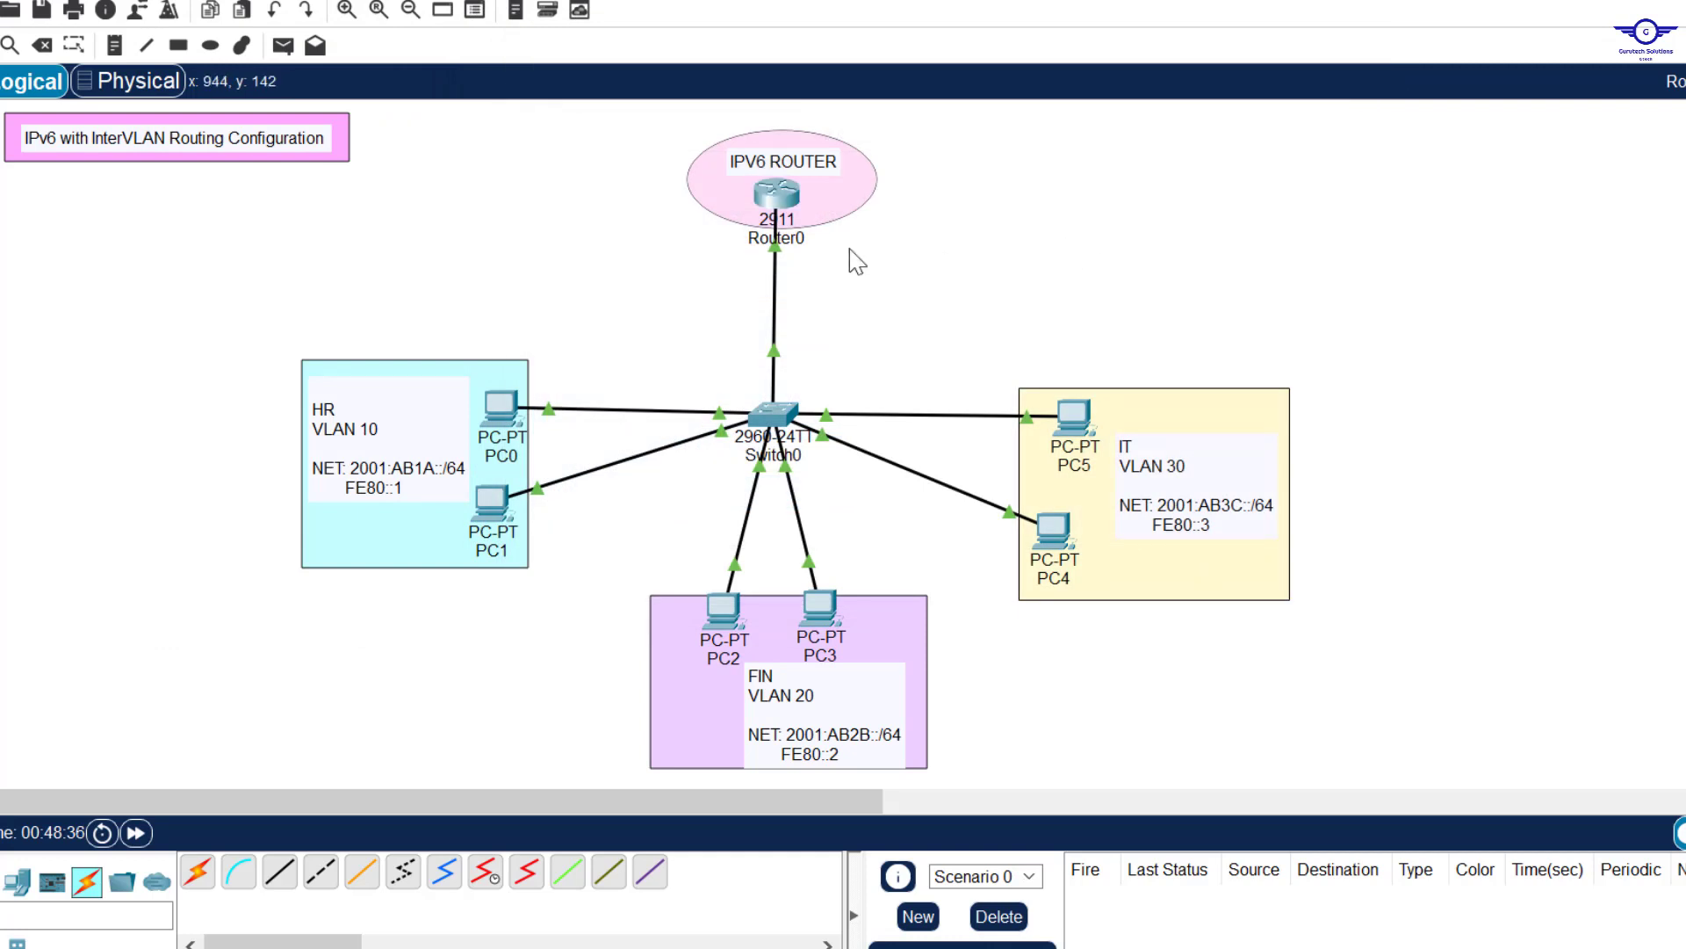
Switch to config-guide.txt in Notepad to check the remaining configuration tasks, and return to the Packet Tracer topology.
{"action": "mouse_move", "coordinate": [773, 203]}
{"action": "key", "text": "alt+Tab"}
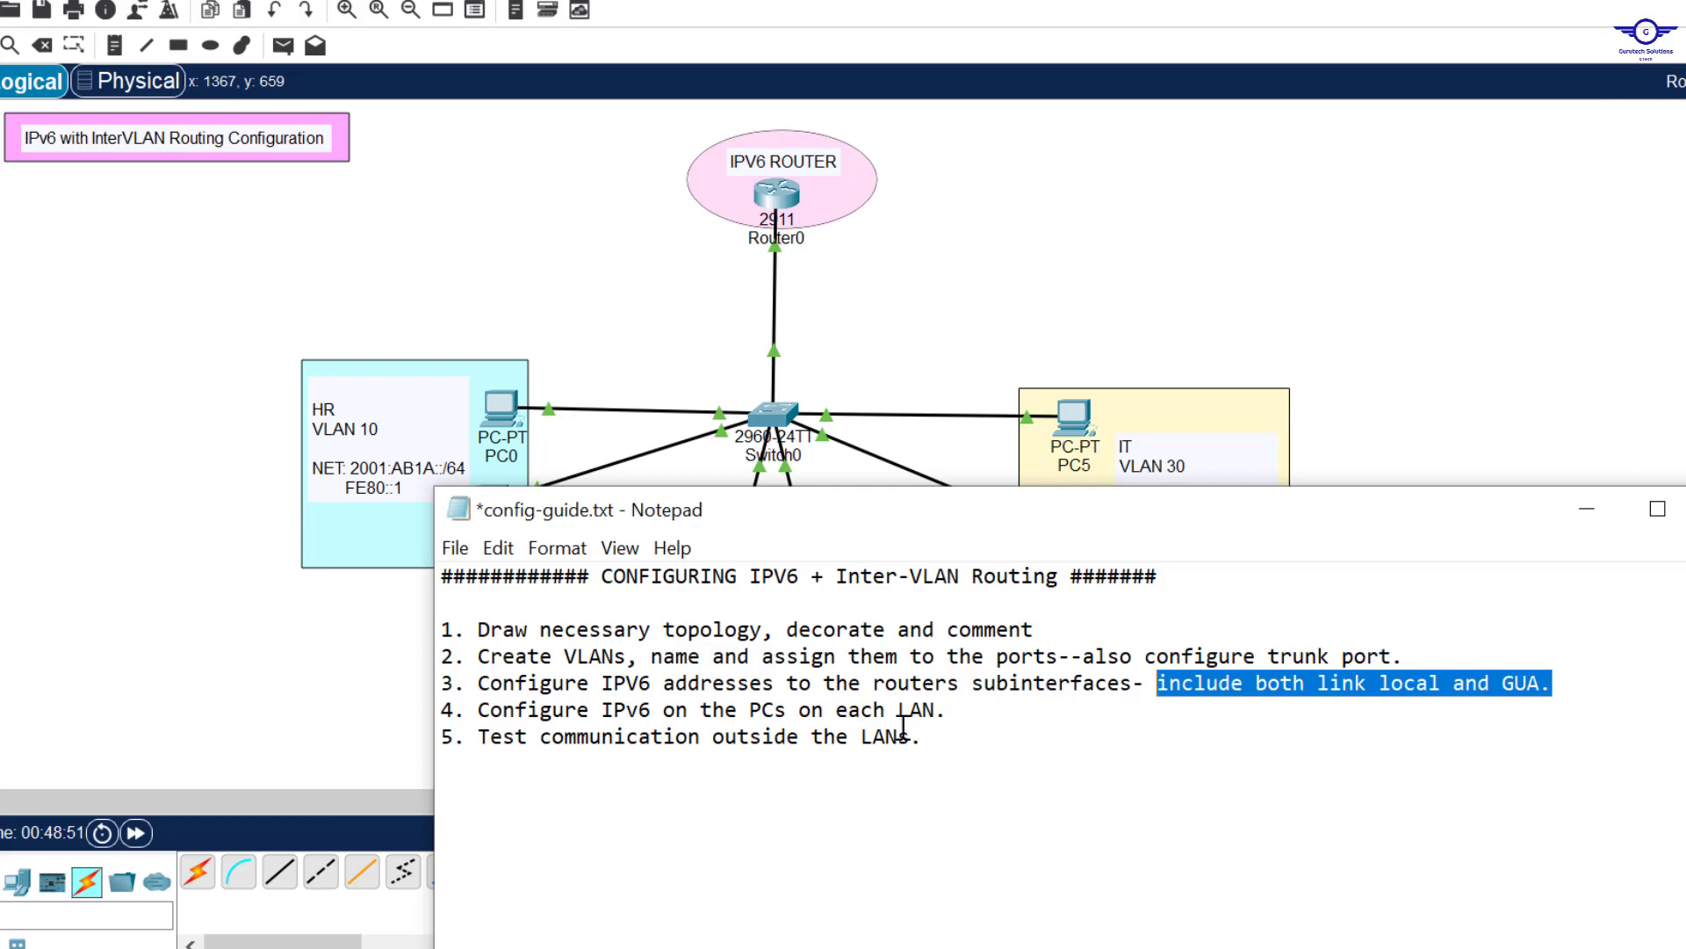
{"action": "left_click", "coordinate": [966, 309]}
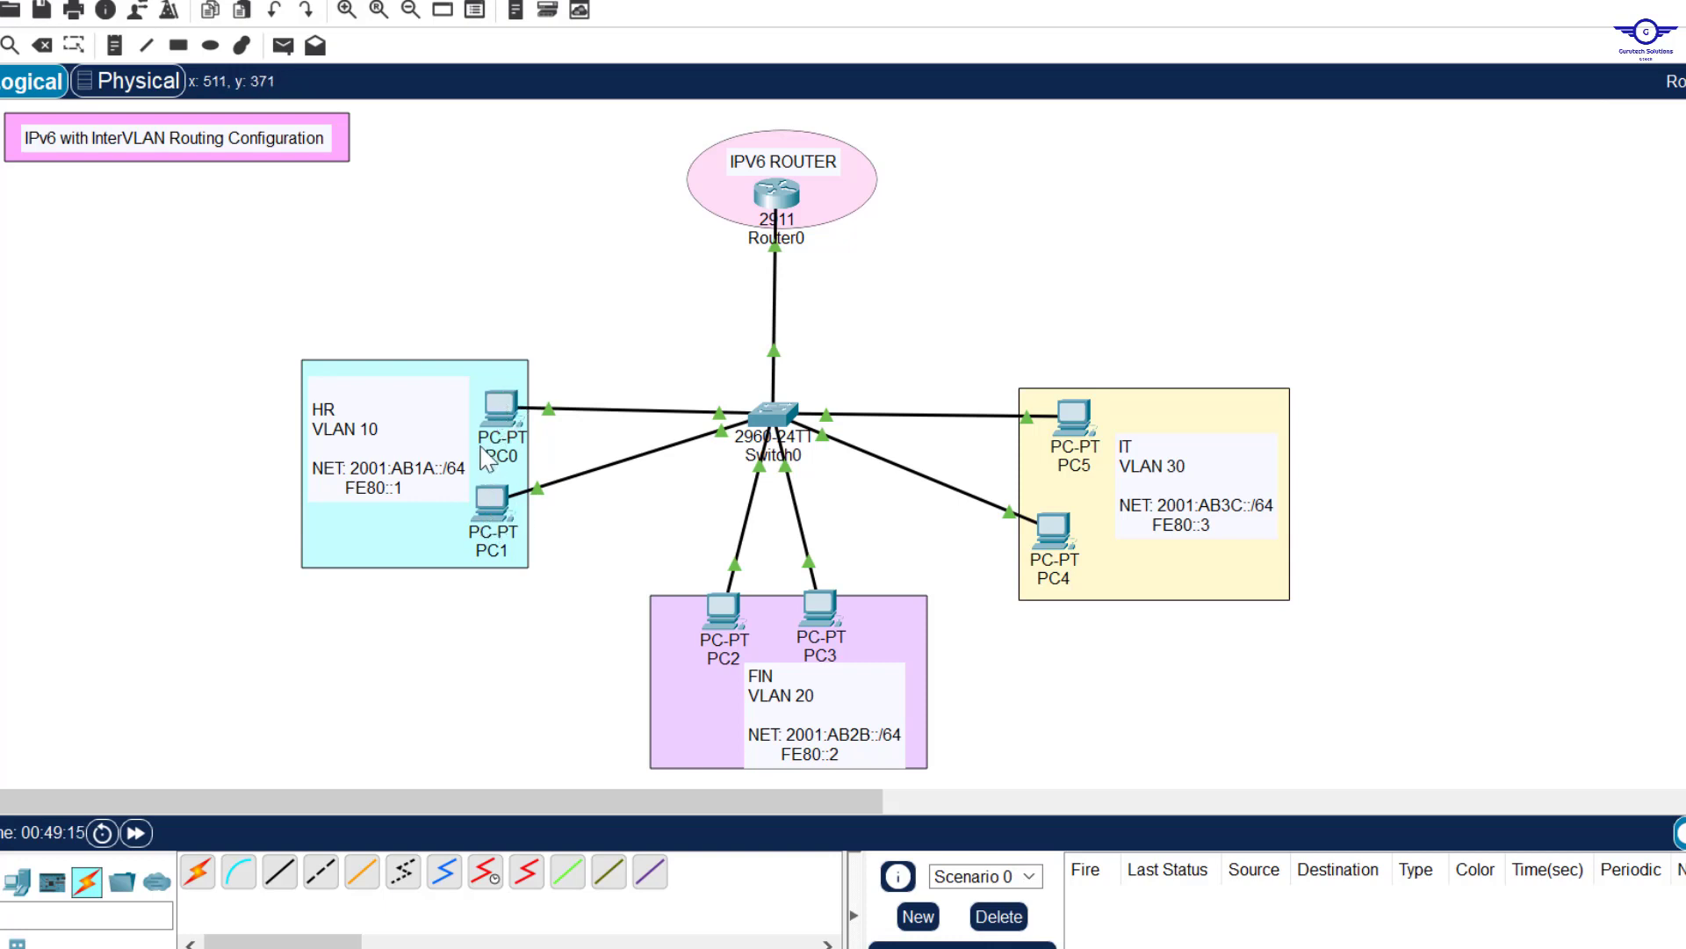
Copy the network prefix 2001:AB1A:: from the HR VLAN 10 note.
{"action": "double_click", "coordinate": [429, 473]}
{"action": "left_click_drag", "start_coordinate": [432, 466], "coordinate": [356, 463]}
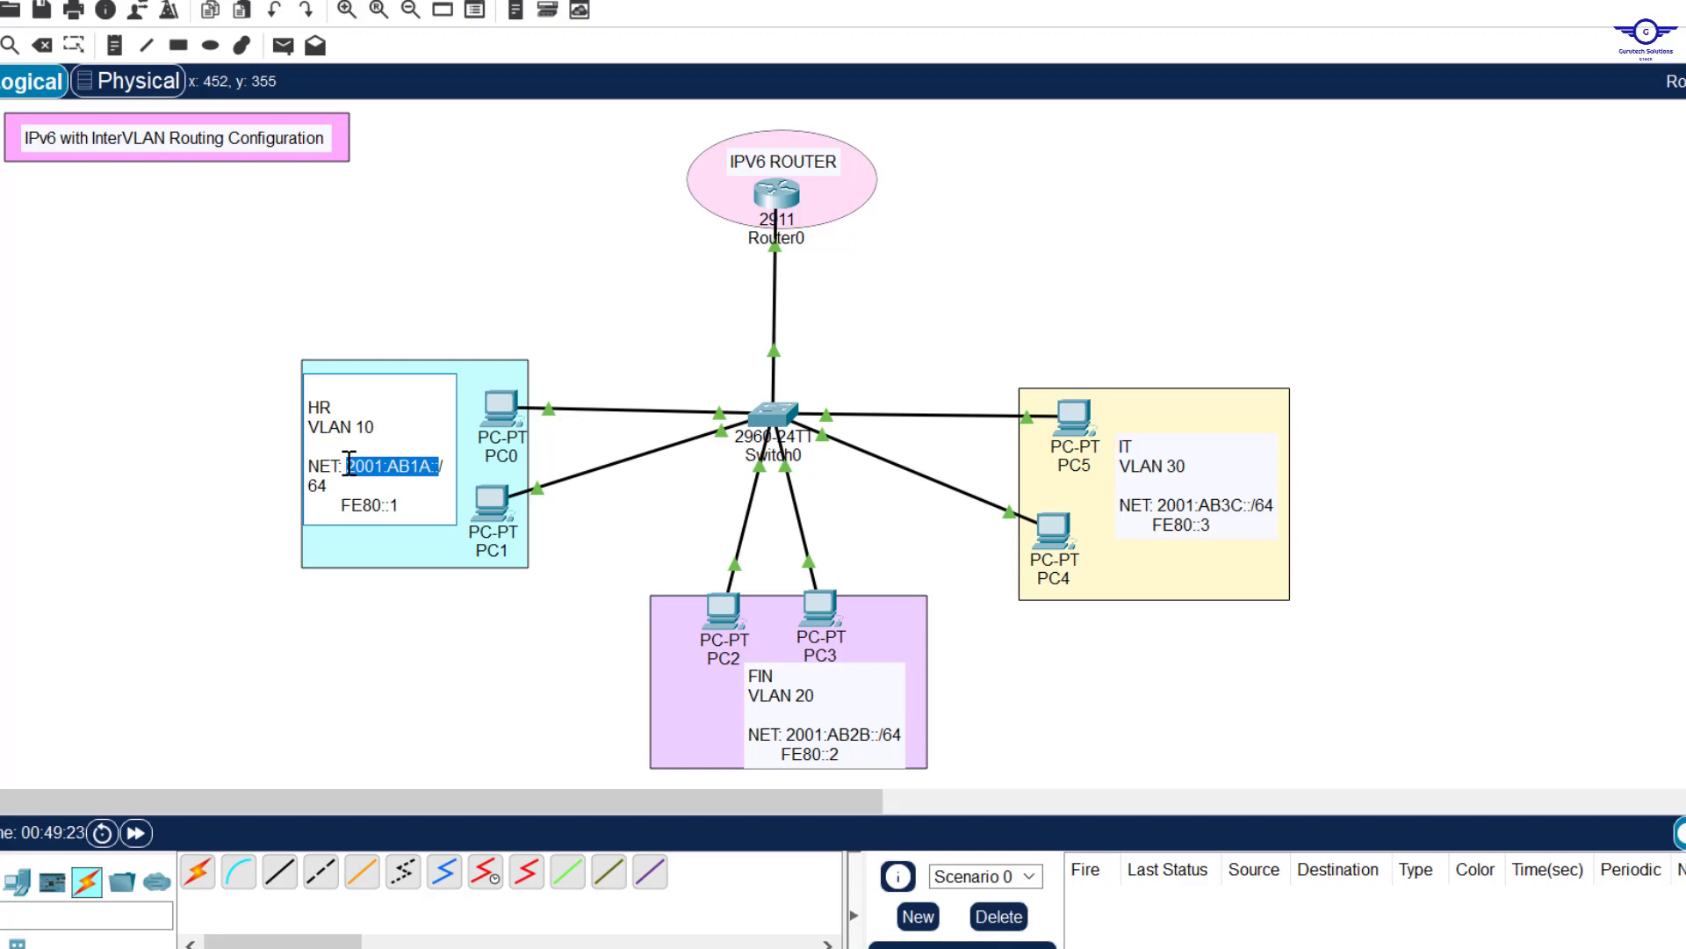
{"action": "left_click", "coordinate": [626, 309]}
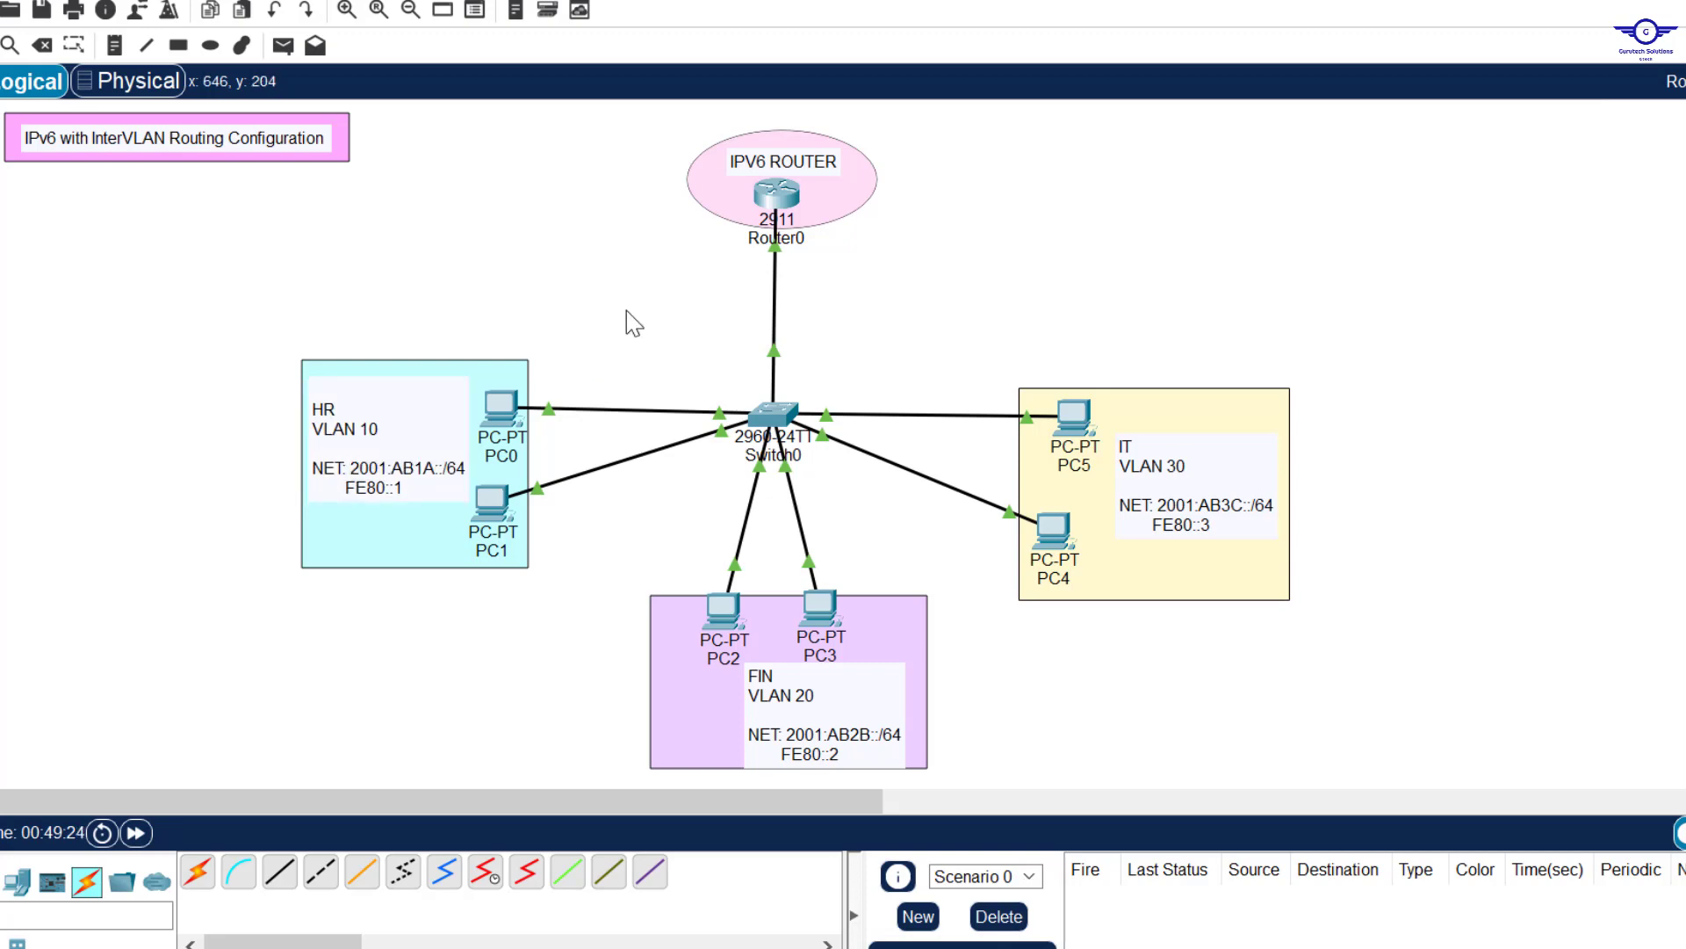
Set PC0's static IPv6 address to 2001:AB1A::5/64 and enter the 2001:AB1A:: prefix for its IPv6 default gateway.
{"action": "left_click", "coordinate": [512, 409]}
{"action": "left_click", "coordinate": [886, 11]}
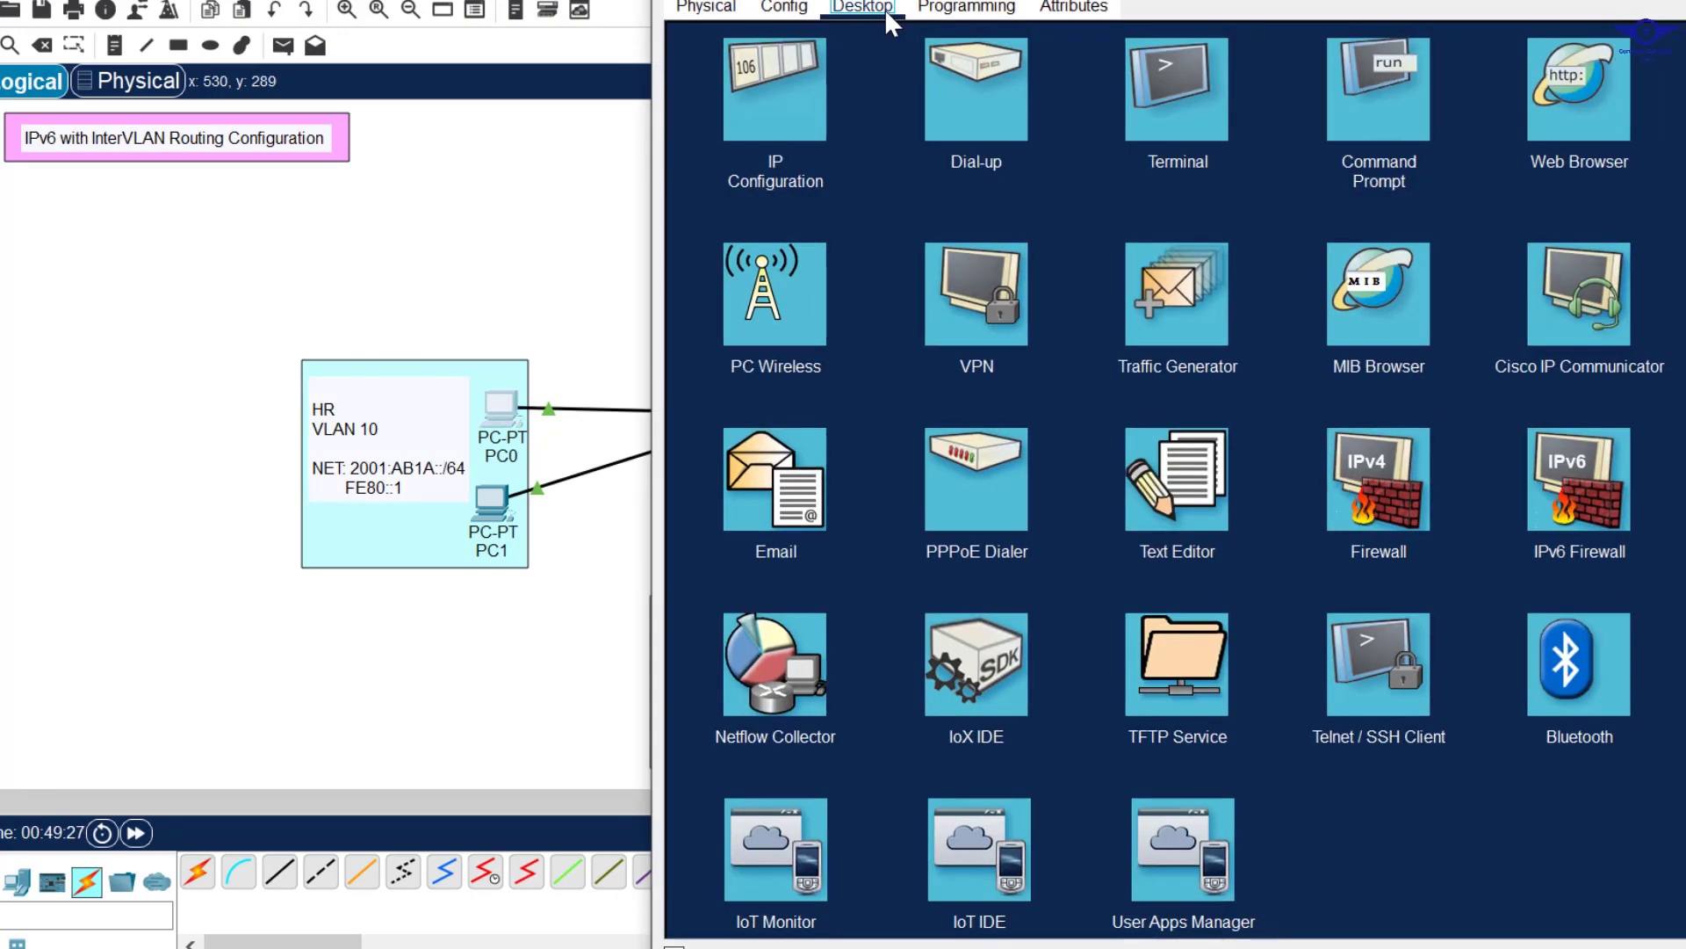
{"action": "left_click_drag", "start_coordinate": [885, 0], "coordinate": [886, 130]}
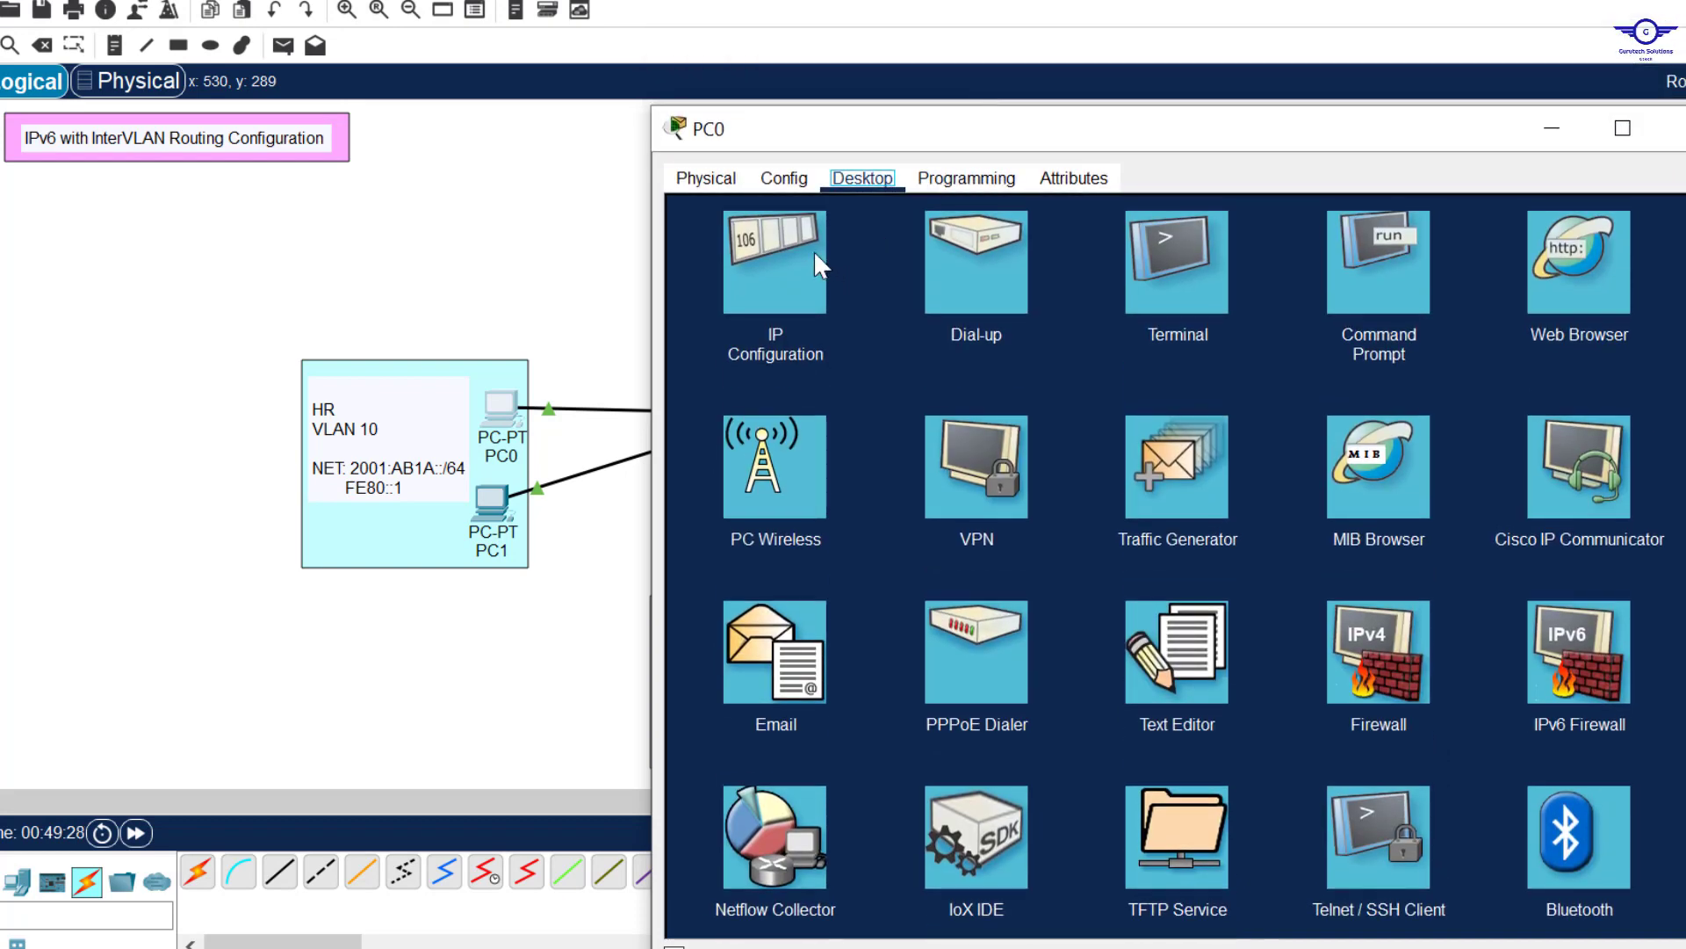
{"action": "left_click", "coordinate": [815, 256]}
{"action": "left_click", "coordinate": [1085, 565]}
{"action": "type", "text": "2001:AB1A::5"}
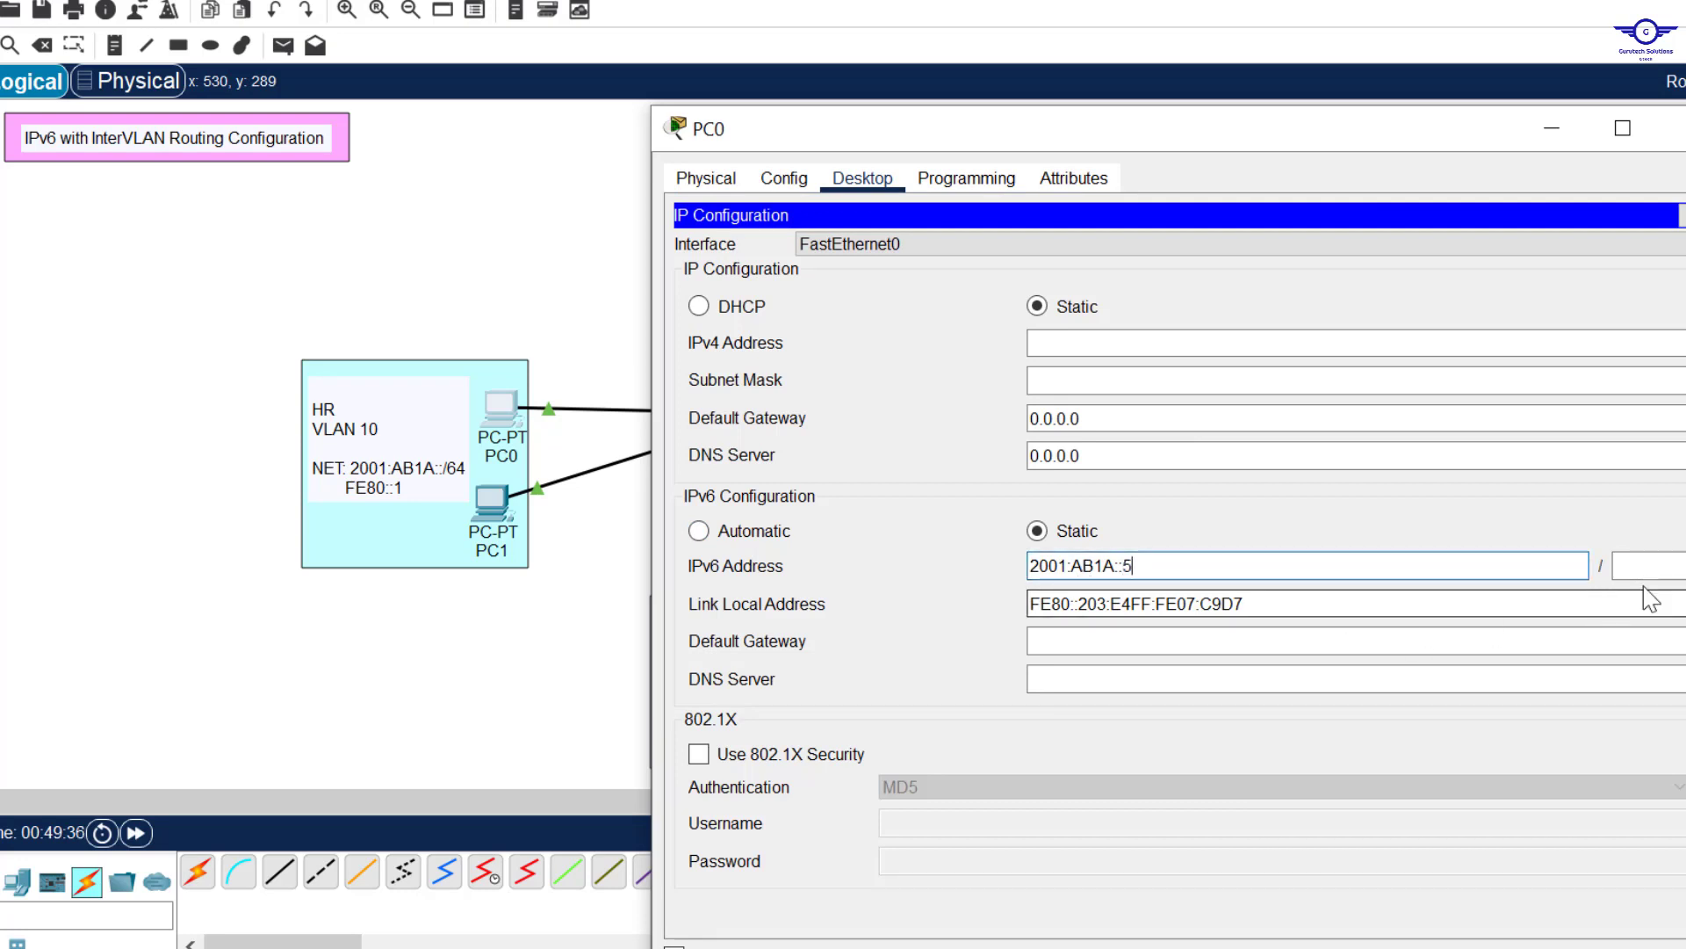
{"action": "left_click", "coordinate": [1639, 564]}
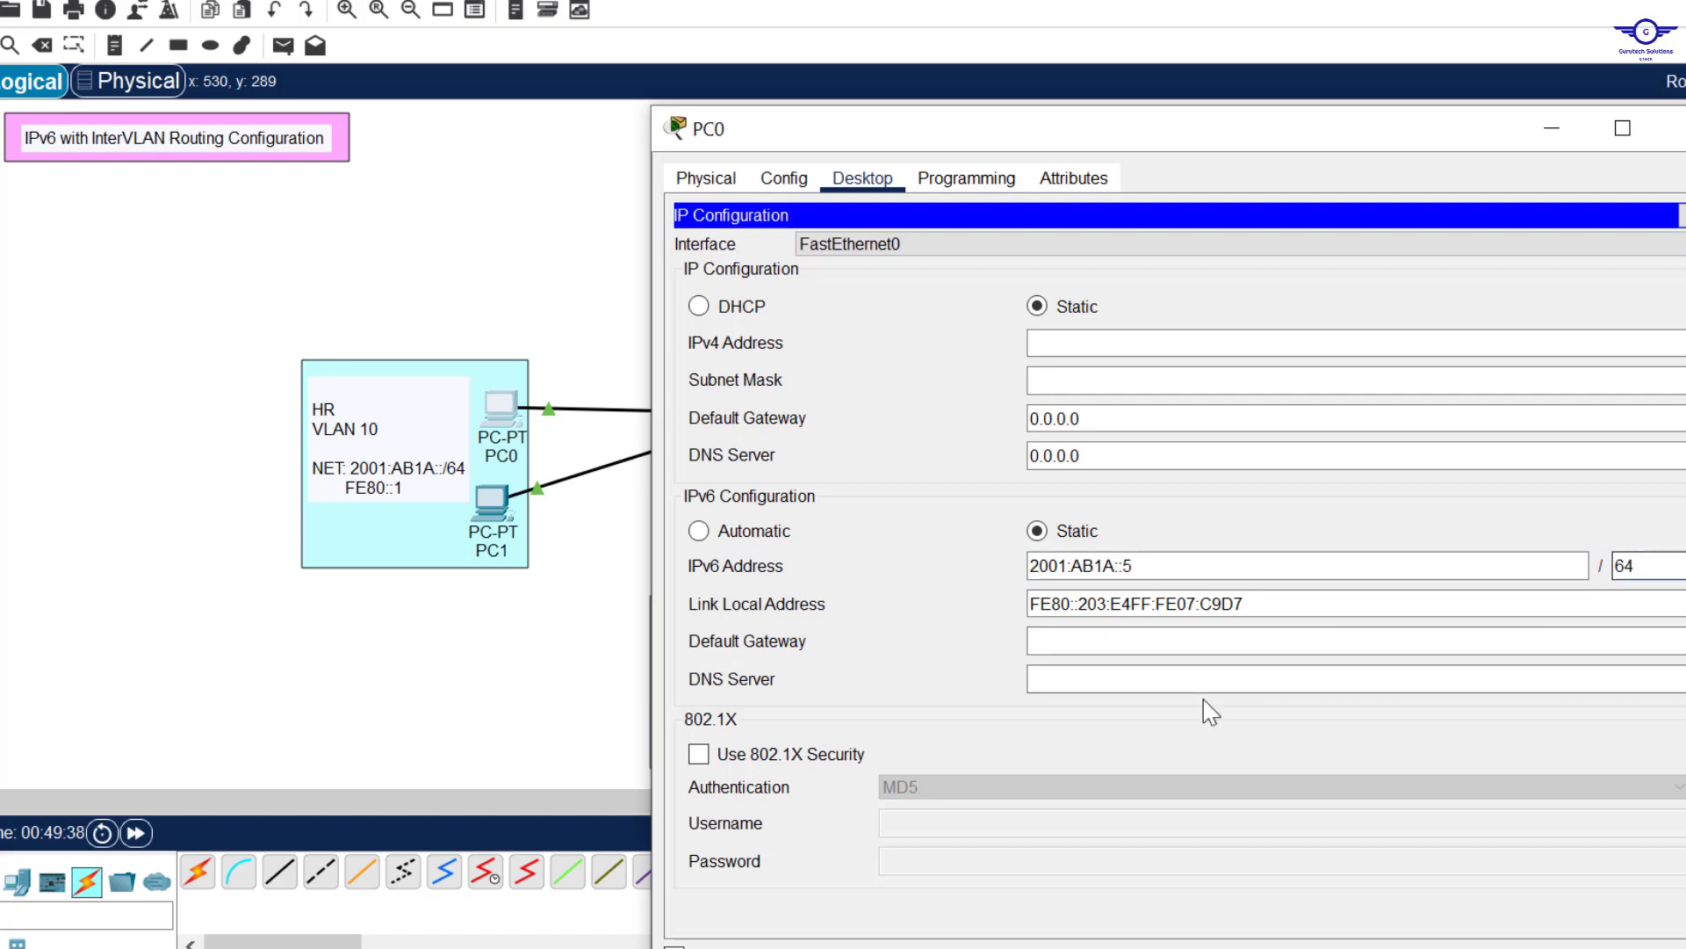
{"action": "left_click", "coordinate": [1109, 641]}
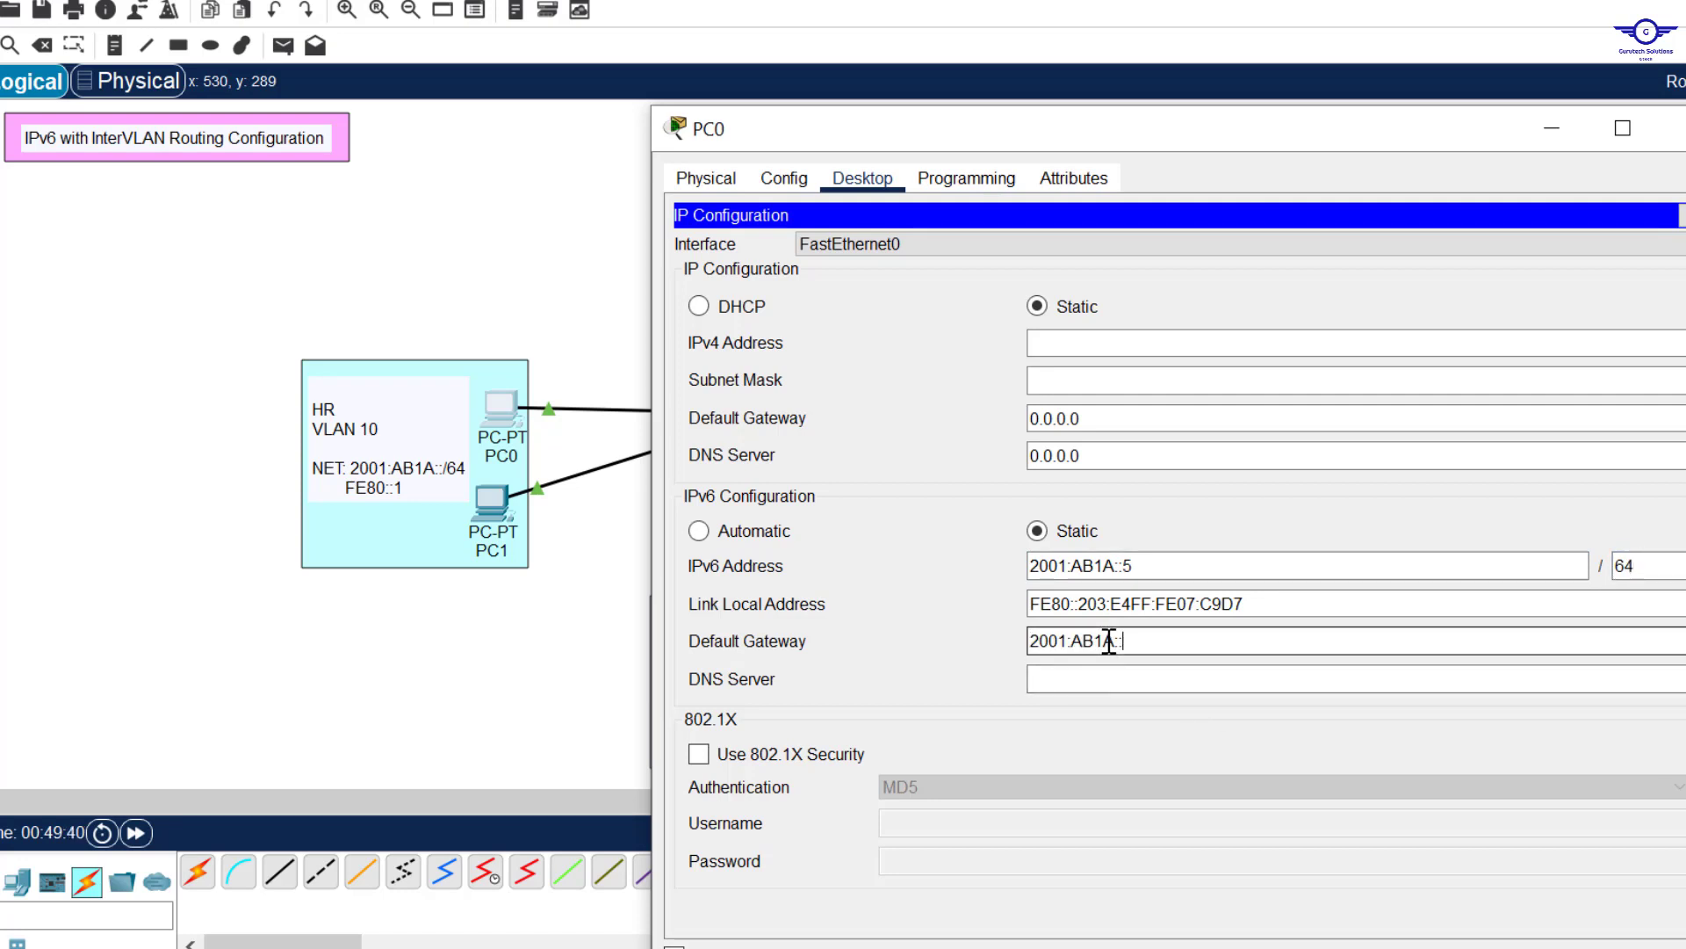
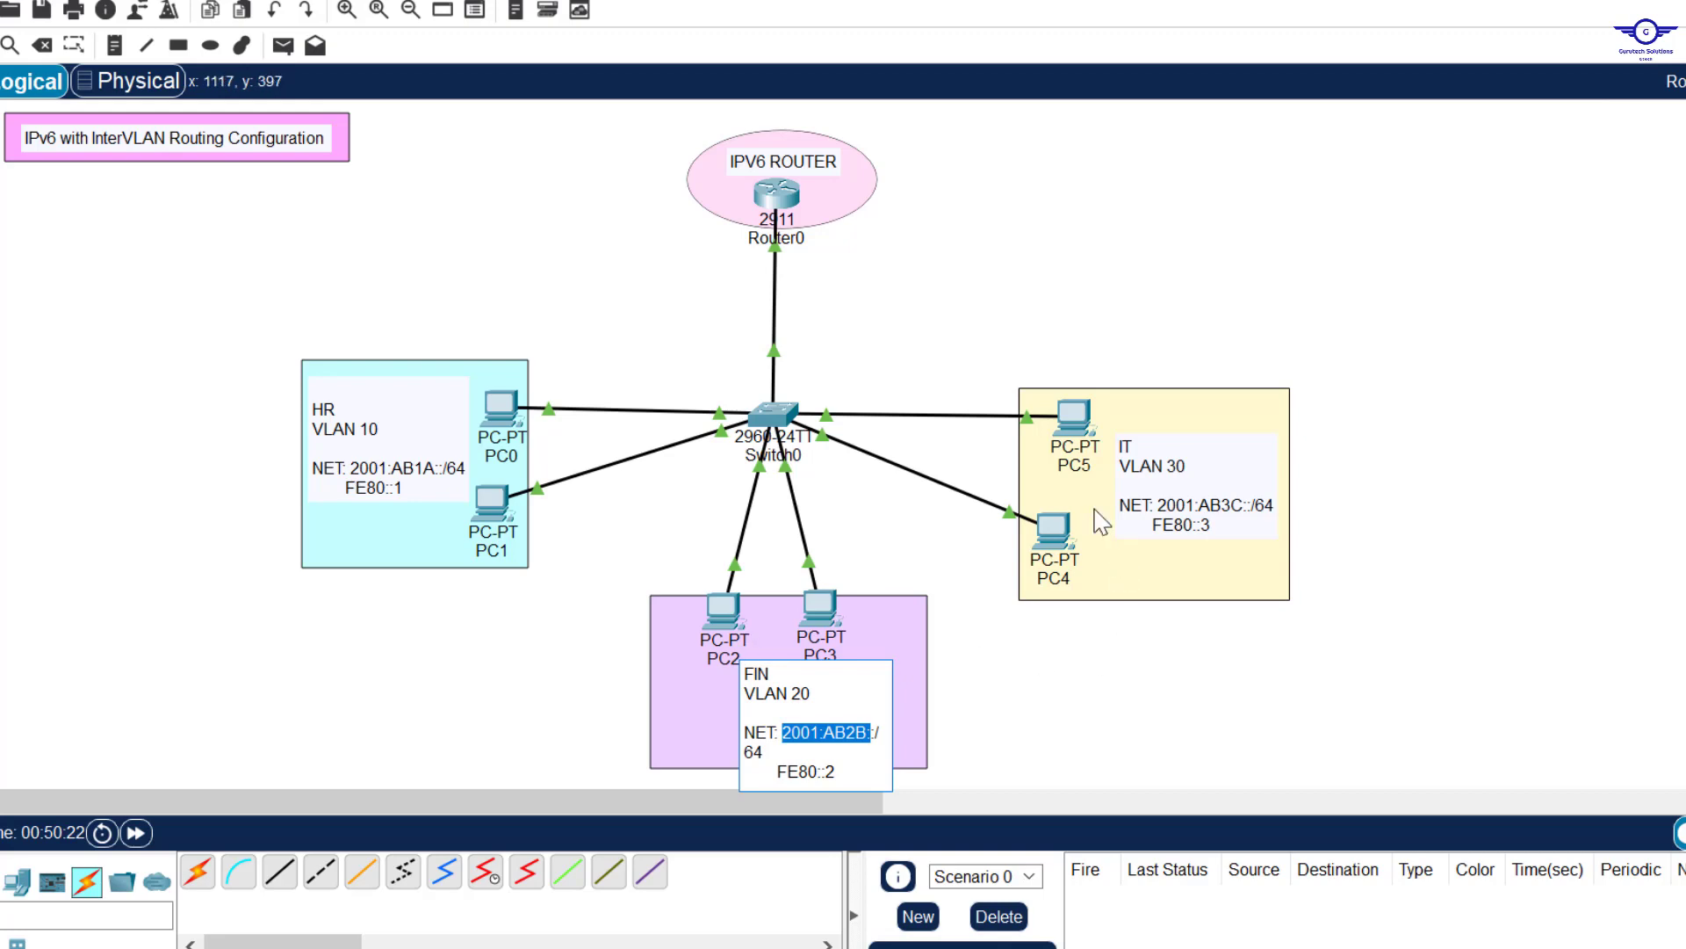
Assign IPv6 address 2001:AB2B::5/64 to PC2, and 2001:AB2B::6/64 with default gateway 2001:AB2B::1 to PC3.
{"action": "left_click", "coordinate": [726, 615]}
{"action": "type", "text": "64"}
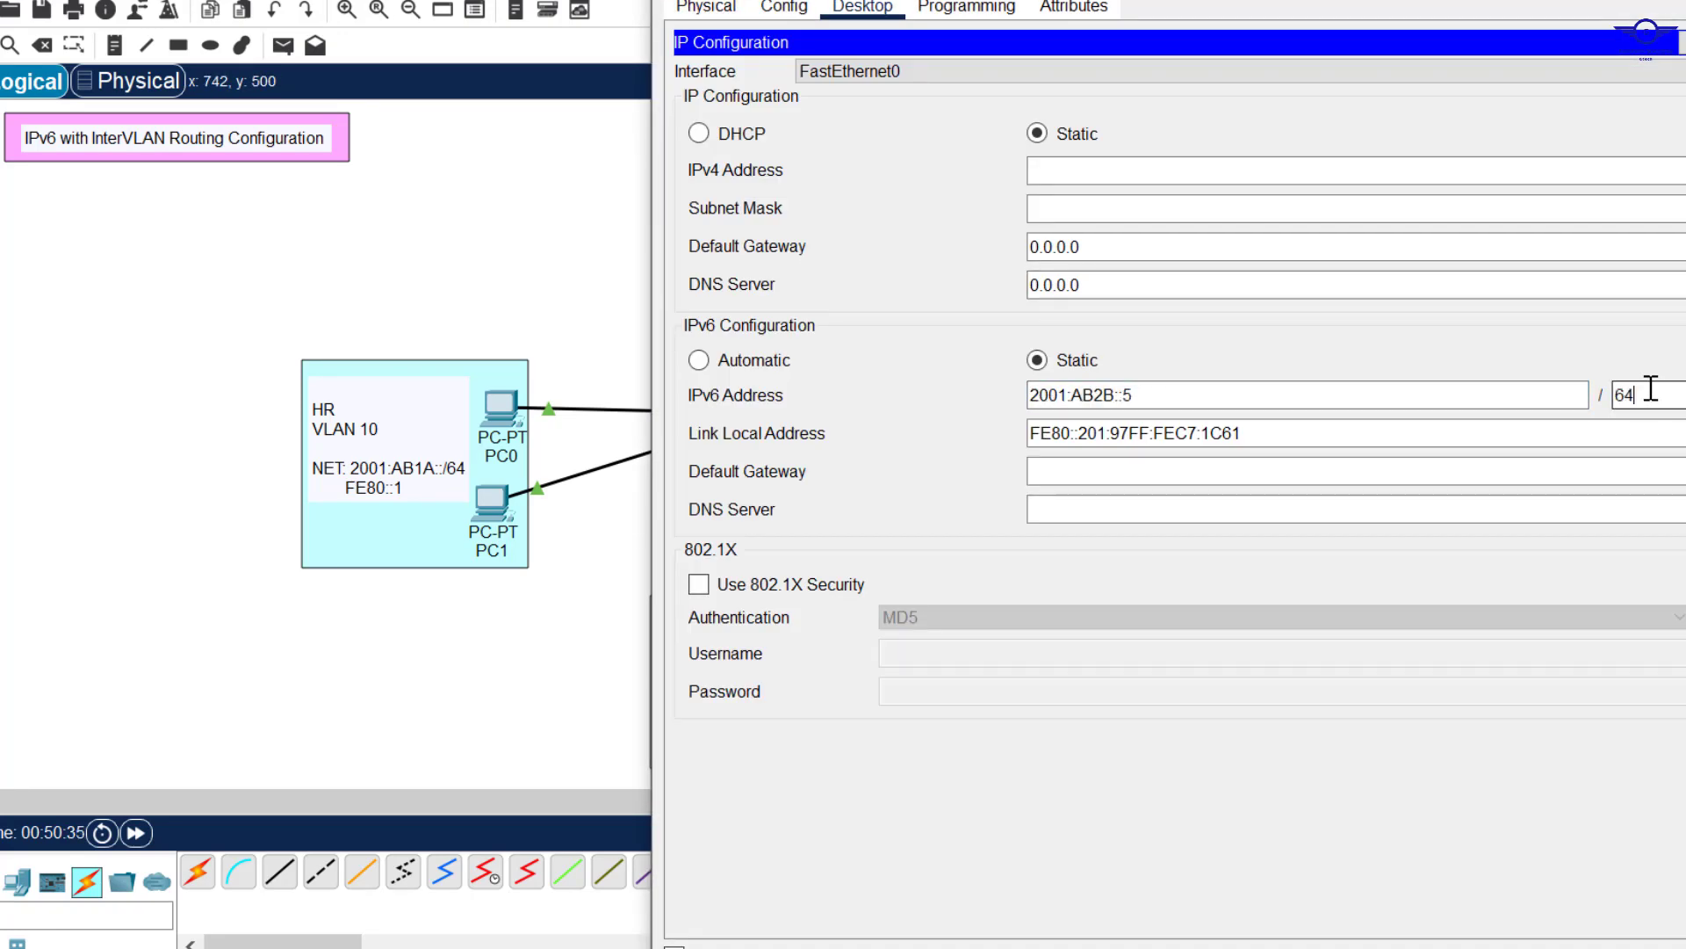
{"action": "left_click", "coordinate": [814, 621]}
{"action": "left_click", "coordinate": [1306, 394]}
{"action": "type", "text": "2001:AB2B::6"}
{"action": "left_click", "coordinate": [1648, 394]}
{"action": "type", "text": "64"}
{"action": "left_click", "coordinate": [1352, 471]}
{"action": "type", "text": "2001:AB2B::1"}
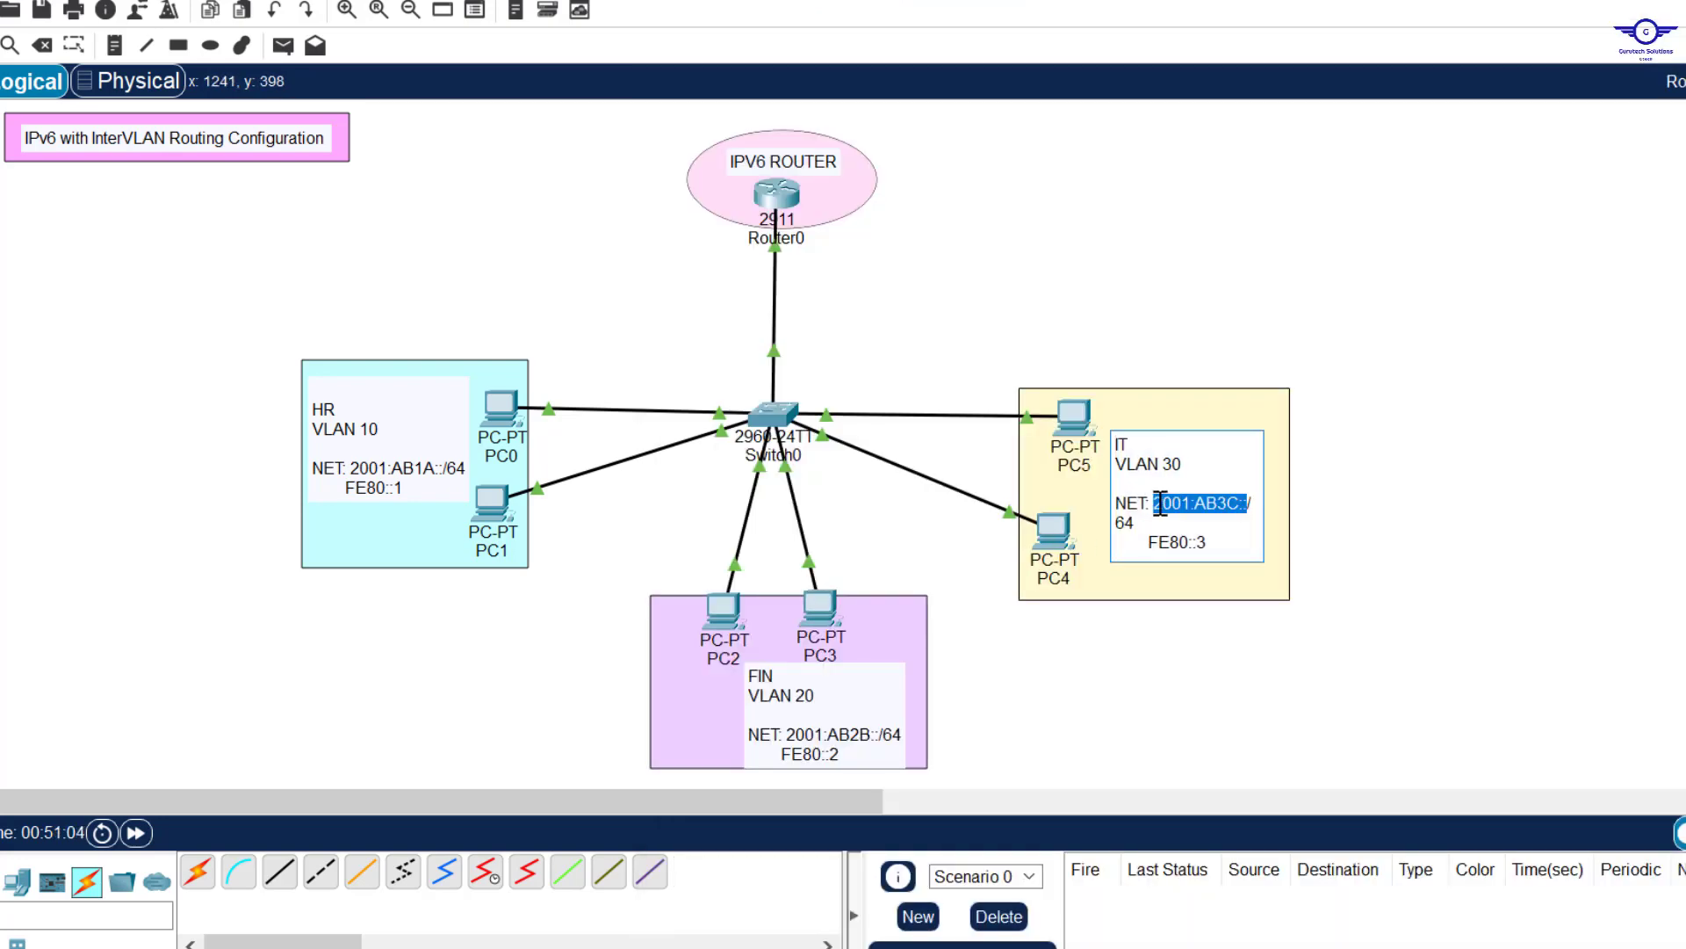
Set PC5's IPv6 address to 2001:AB3C::6/64 and its default gateway to 2001:AB3C::1, and close its window.
{"action": "left_click", "coordinate": [1074, 428]}
{"action": "left_click", "coordinate": [1054, 530]}
{"action": "type", "text": "2001:AB3C::6"}
{"action": "left_click", "coordinate": [1648, 394]}
{"action": "type", "text": "64"}
{"action": "left_click", "coordinate": [1353, 471]}
{"action": "type", "text": "2001:AB3C::1"}
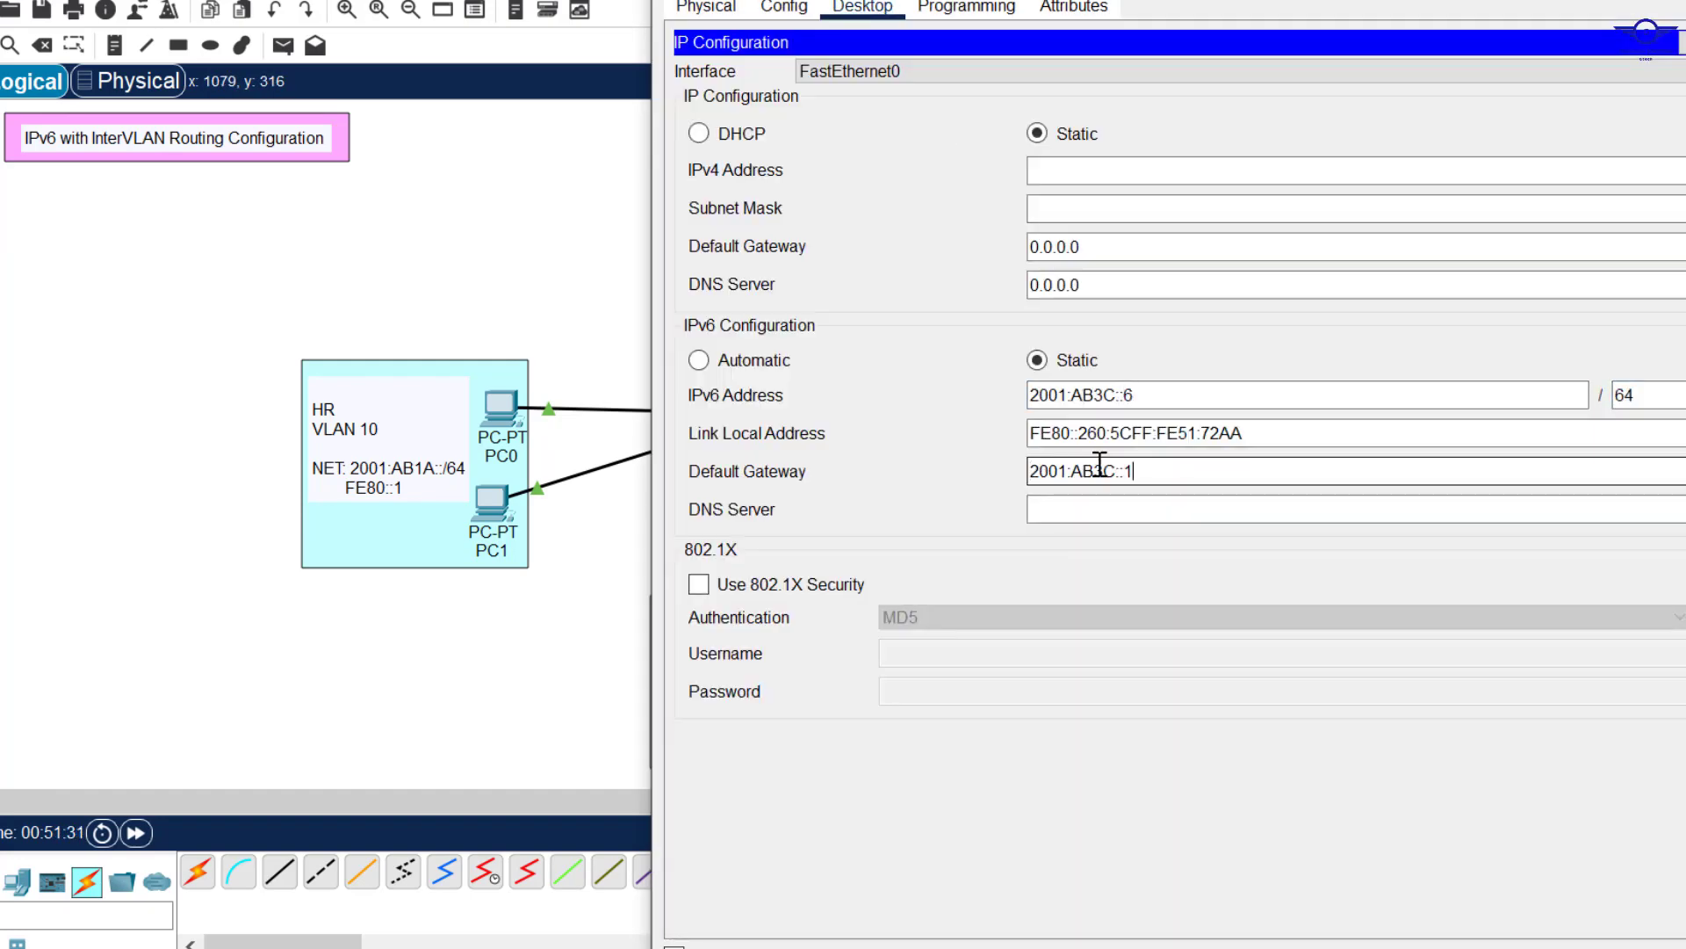
{"action": "key", "text": "alt+F4"}
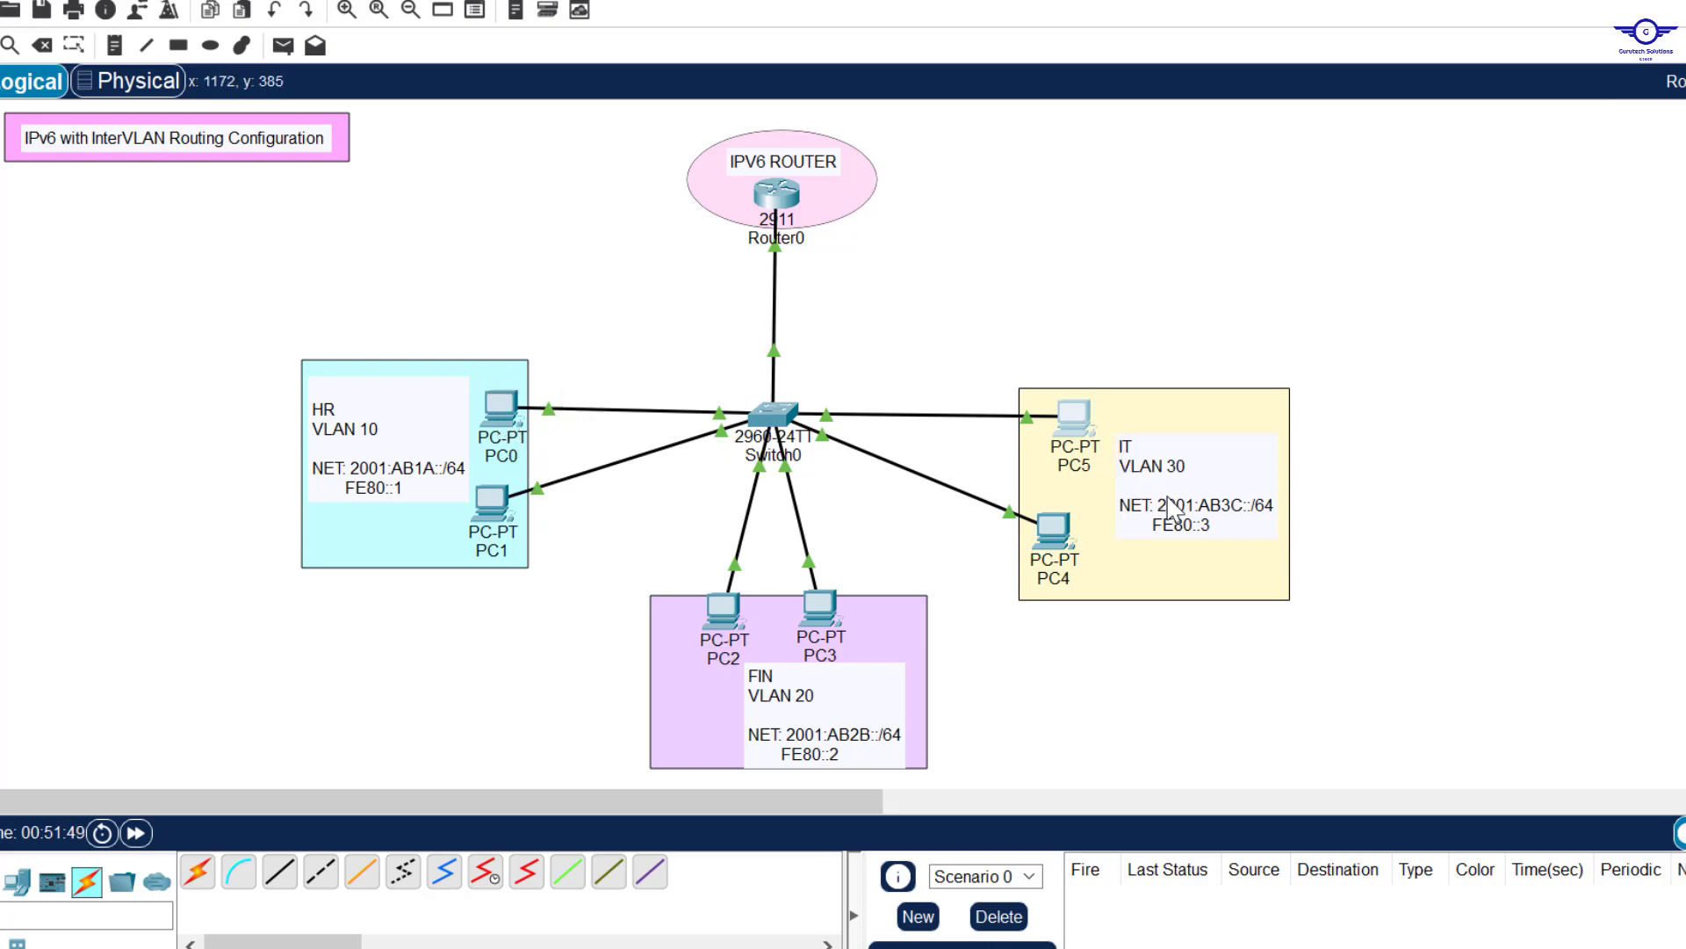
Copy the network prefix 2001:AB3C: from the IT VLAN 30 note.
{"action": "double_click", "coordinate": [1242, 514]}
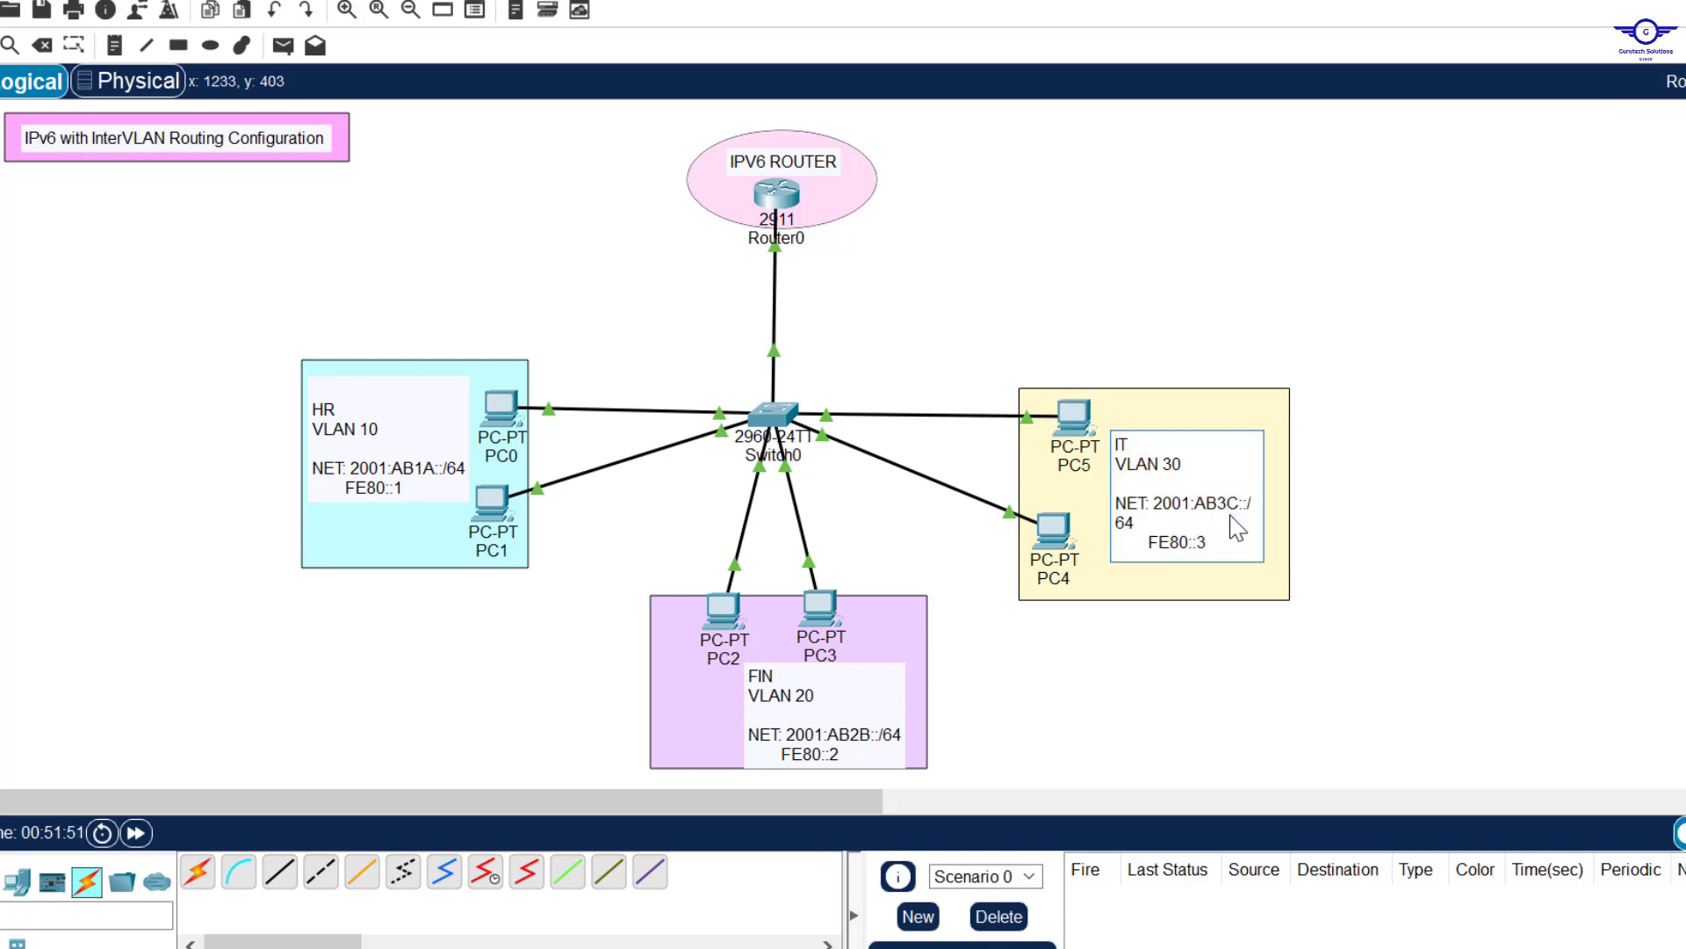
{"action": "left_click_drag", "start_coordinate": [1247, 503], "coordinate": [1157, 504]}
{"action": "key", "text": "ctrl+c"}
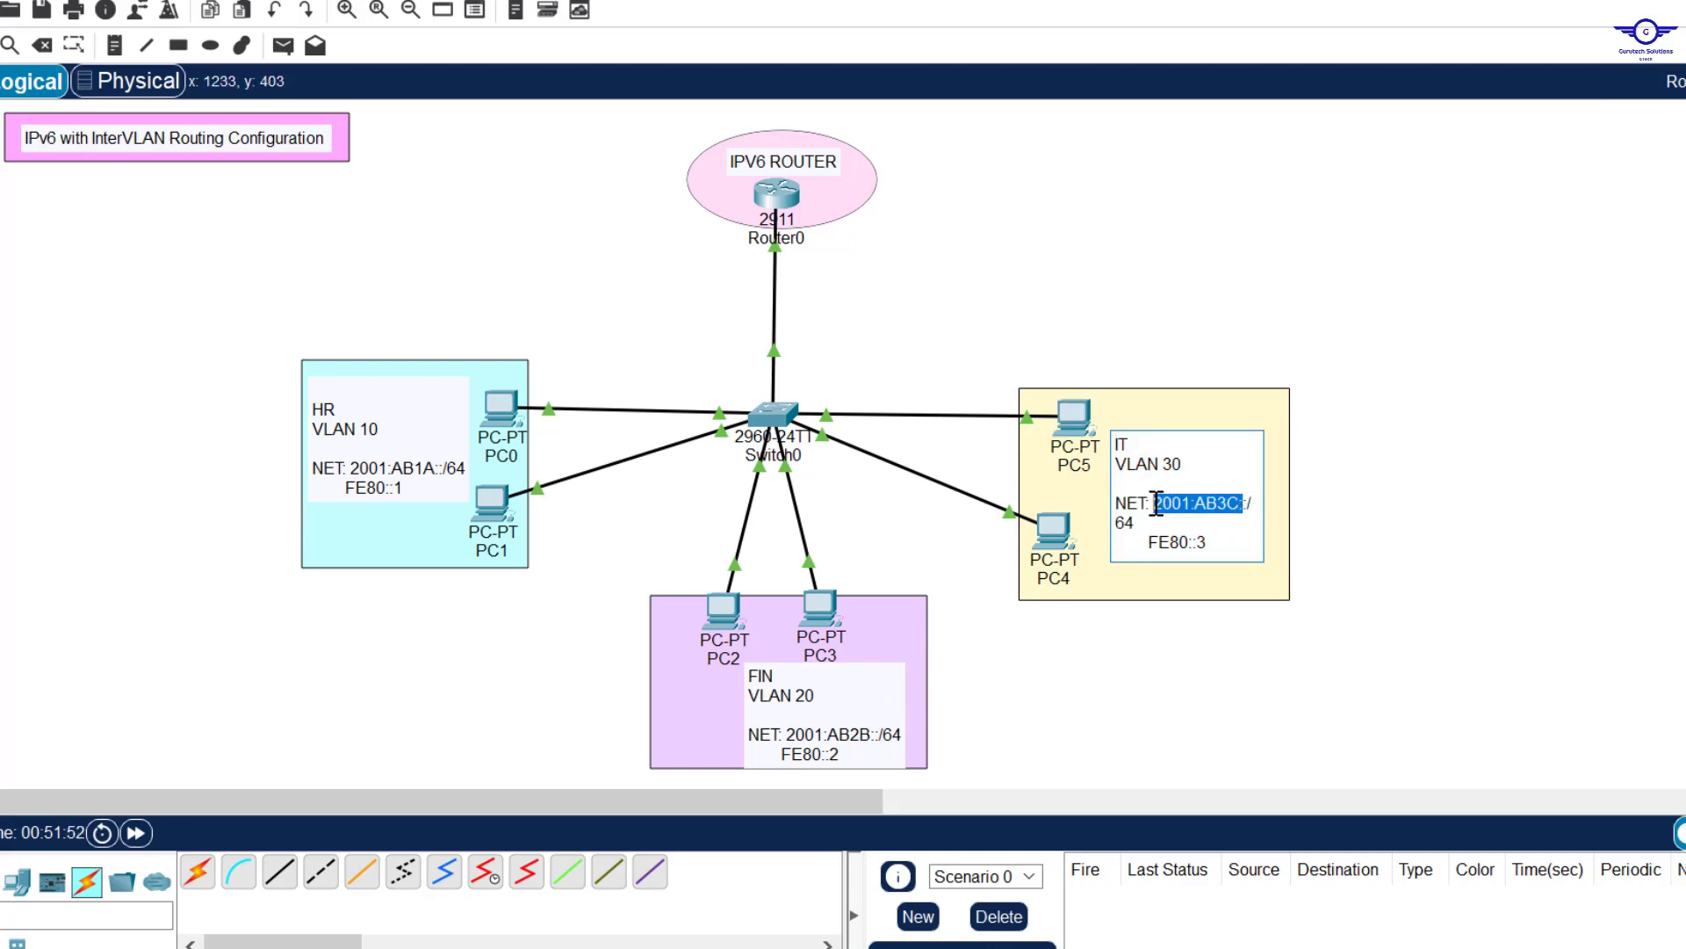
{"action": "left_click", "coordinate": [1304, 468]}
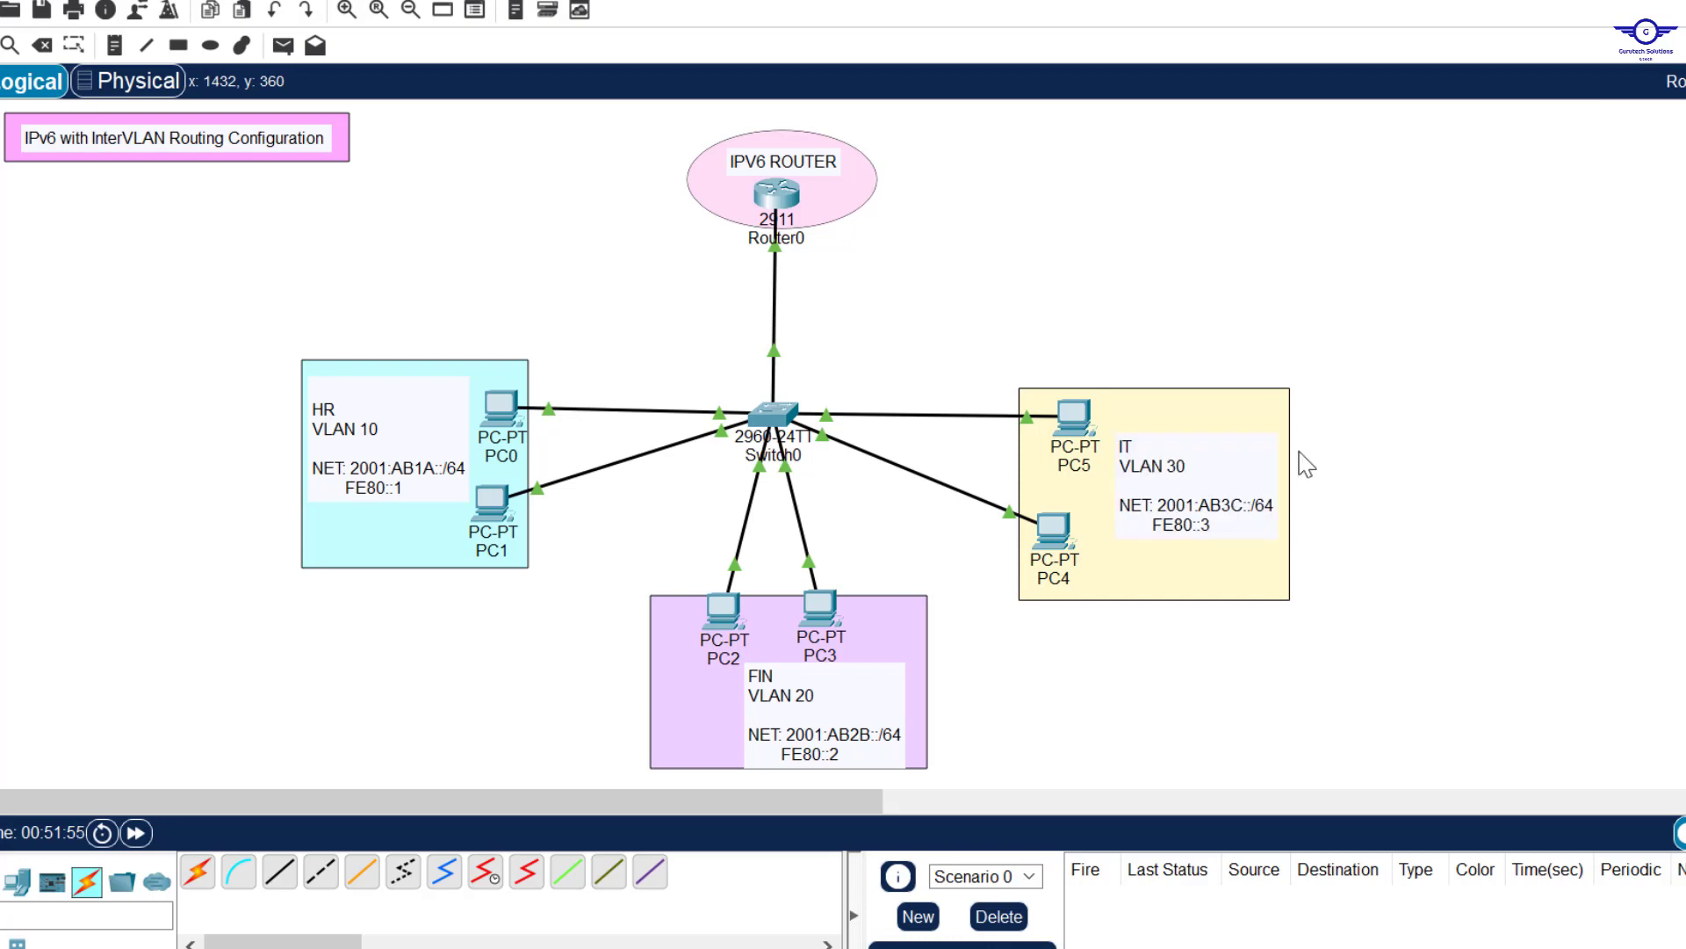
Open PC0's command prompt and ping PC5 in VLAN 30 at 2001:AB3C::6 using the copied prefix.
{"action": "mouse_move", "coordinate": [1070, 431]}
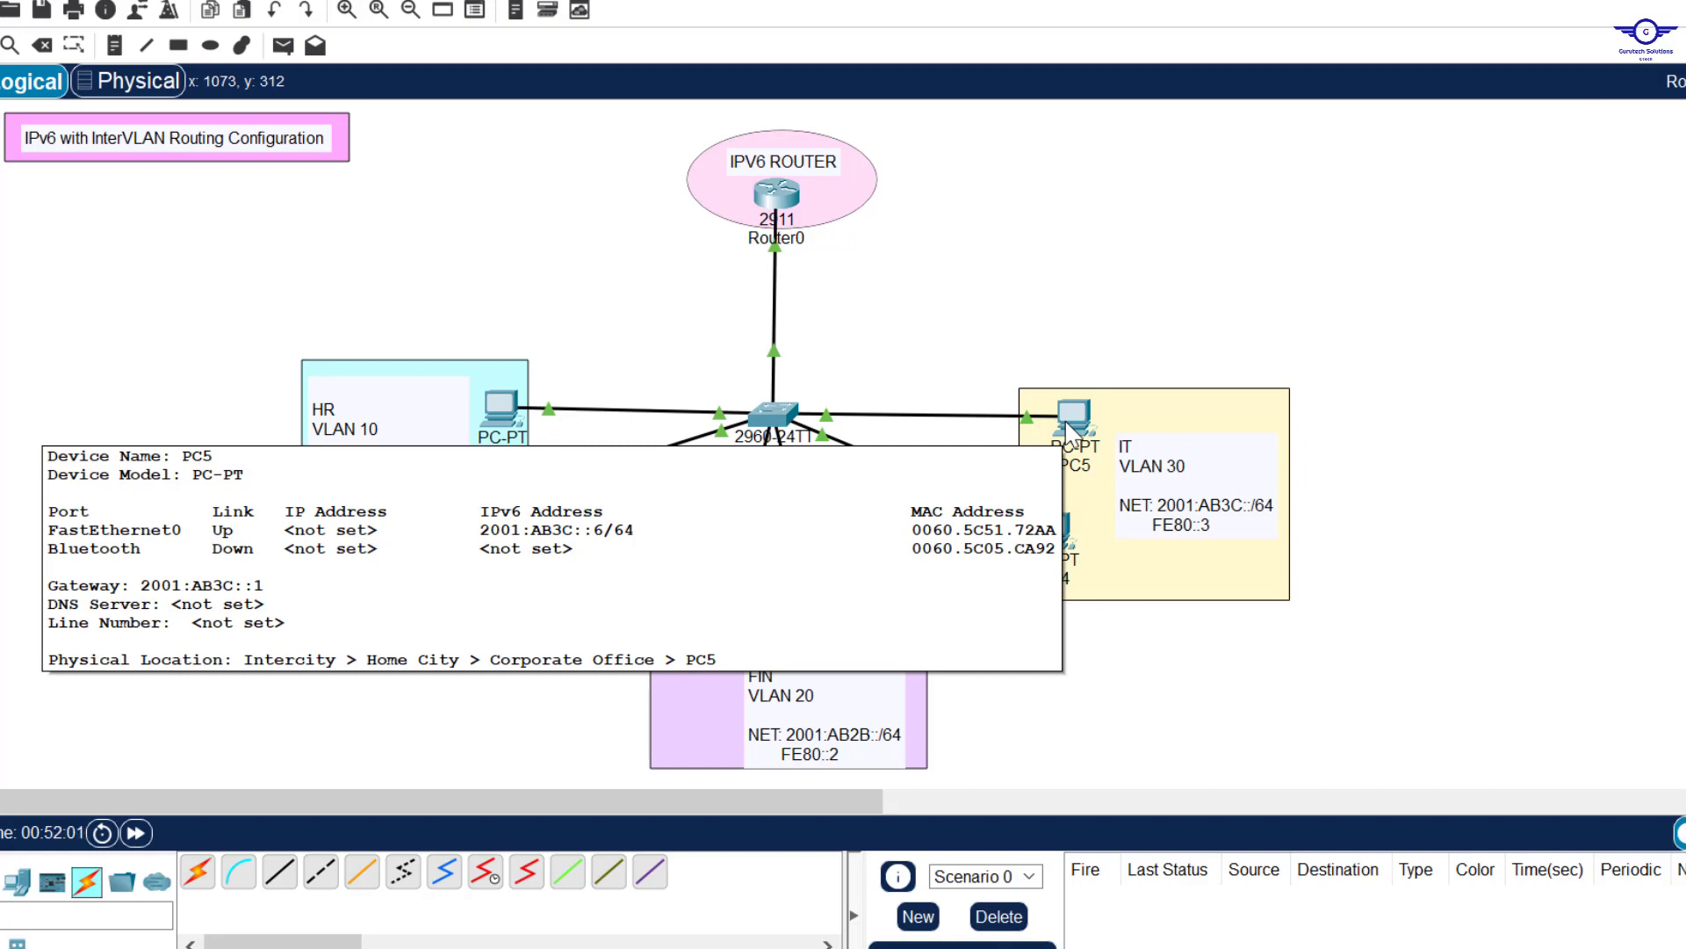
{"action": "left_click", "coordinate": [499, 408]}
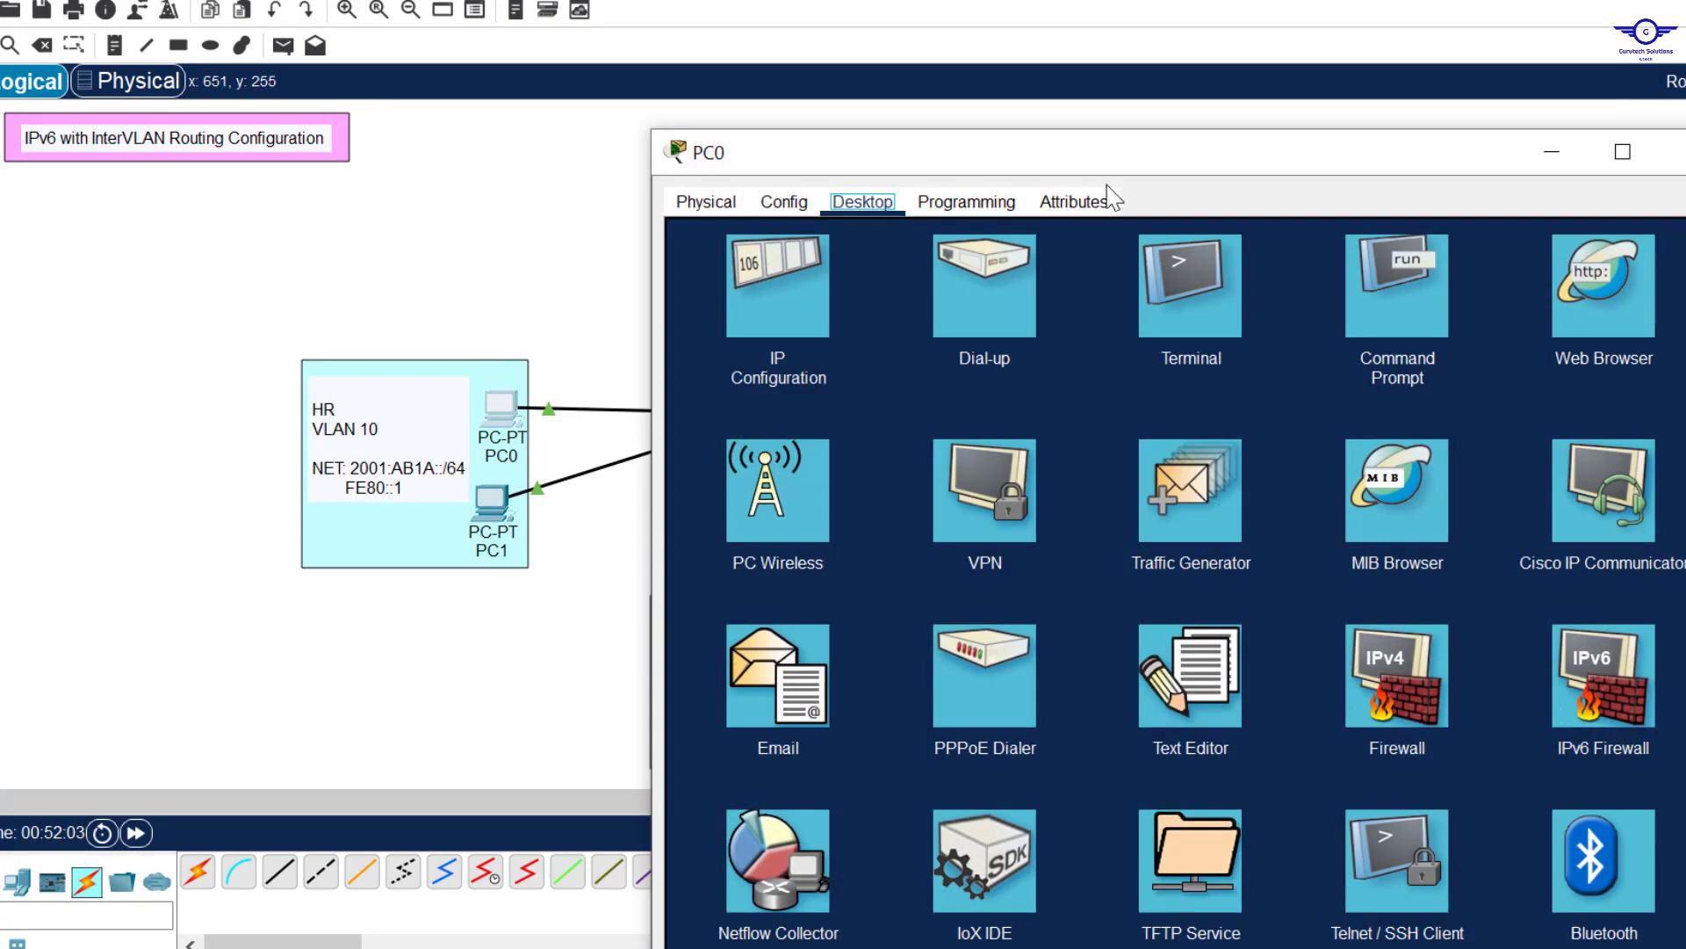
{"action": "left_click", "coordinate": [1377, 301]}
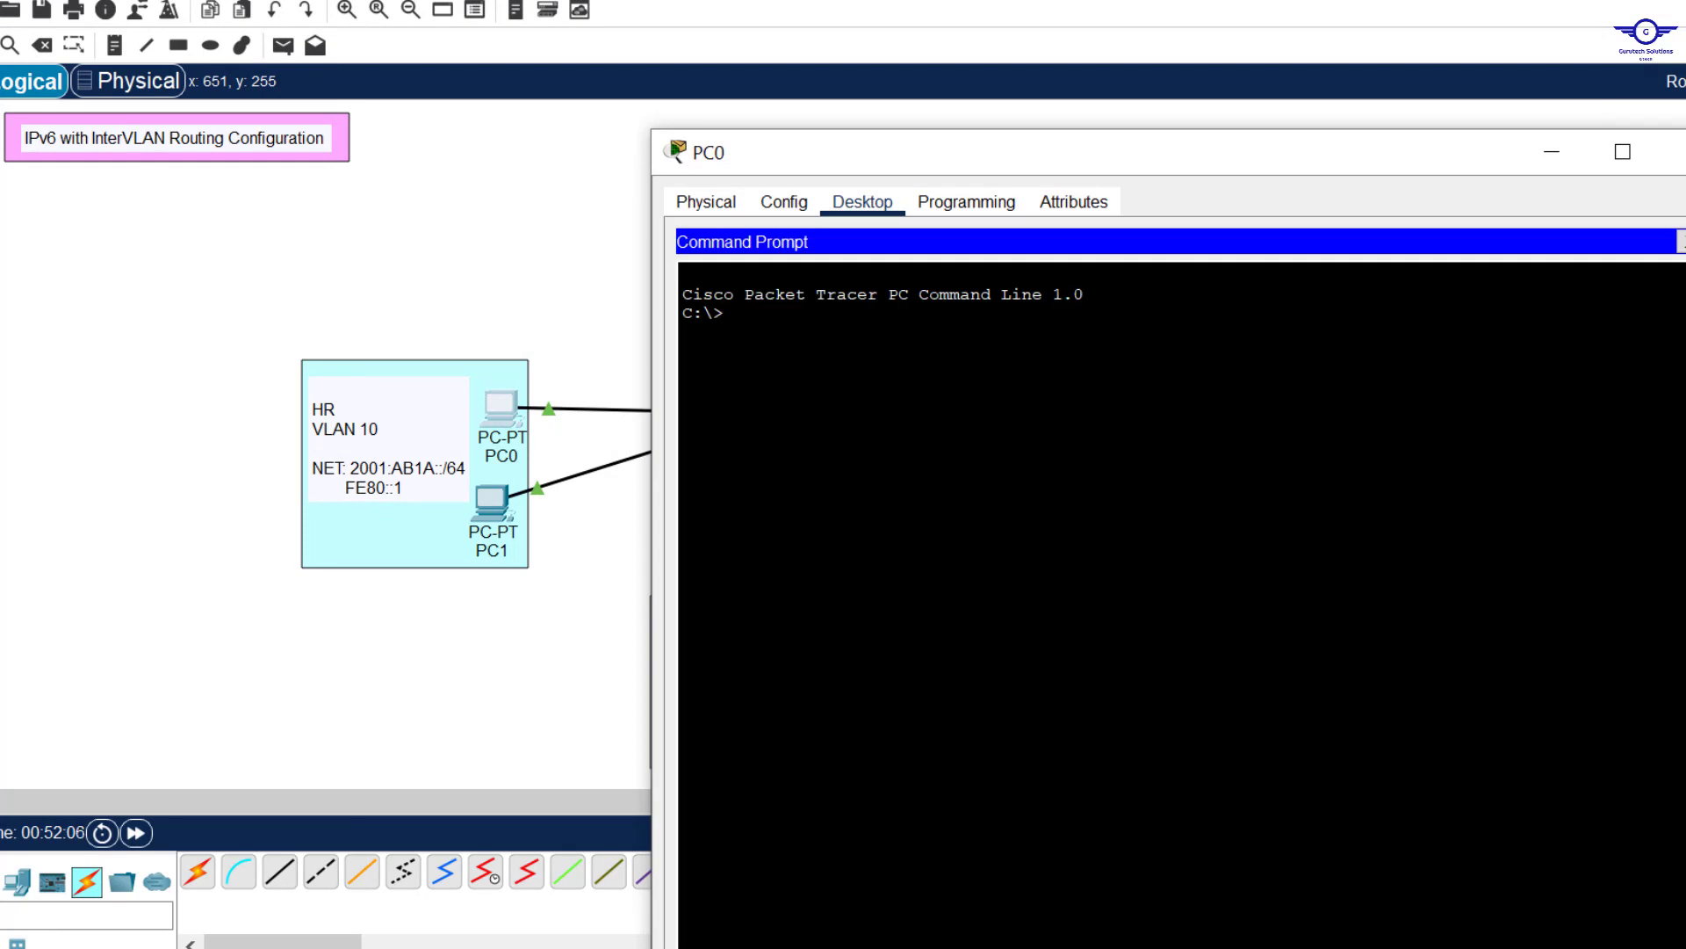
{"action": "type", "text": "PING"}
{"action": "right_click", "coordinate": [988, 372]}
{"action": "left_click", "coordinate": [1047, 419]}
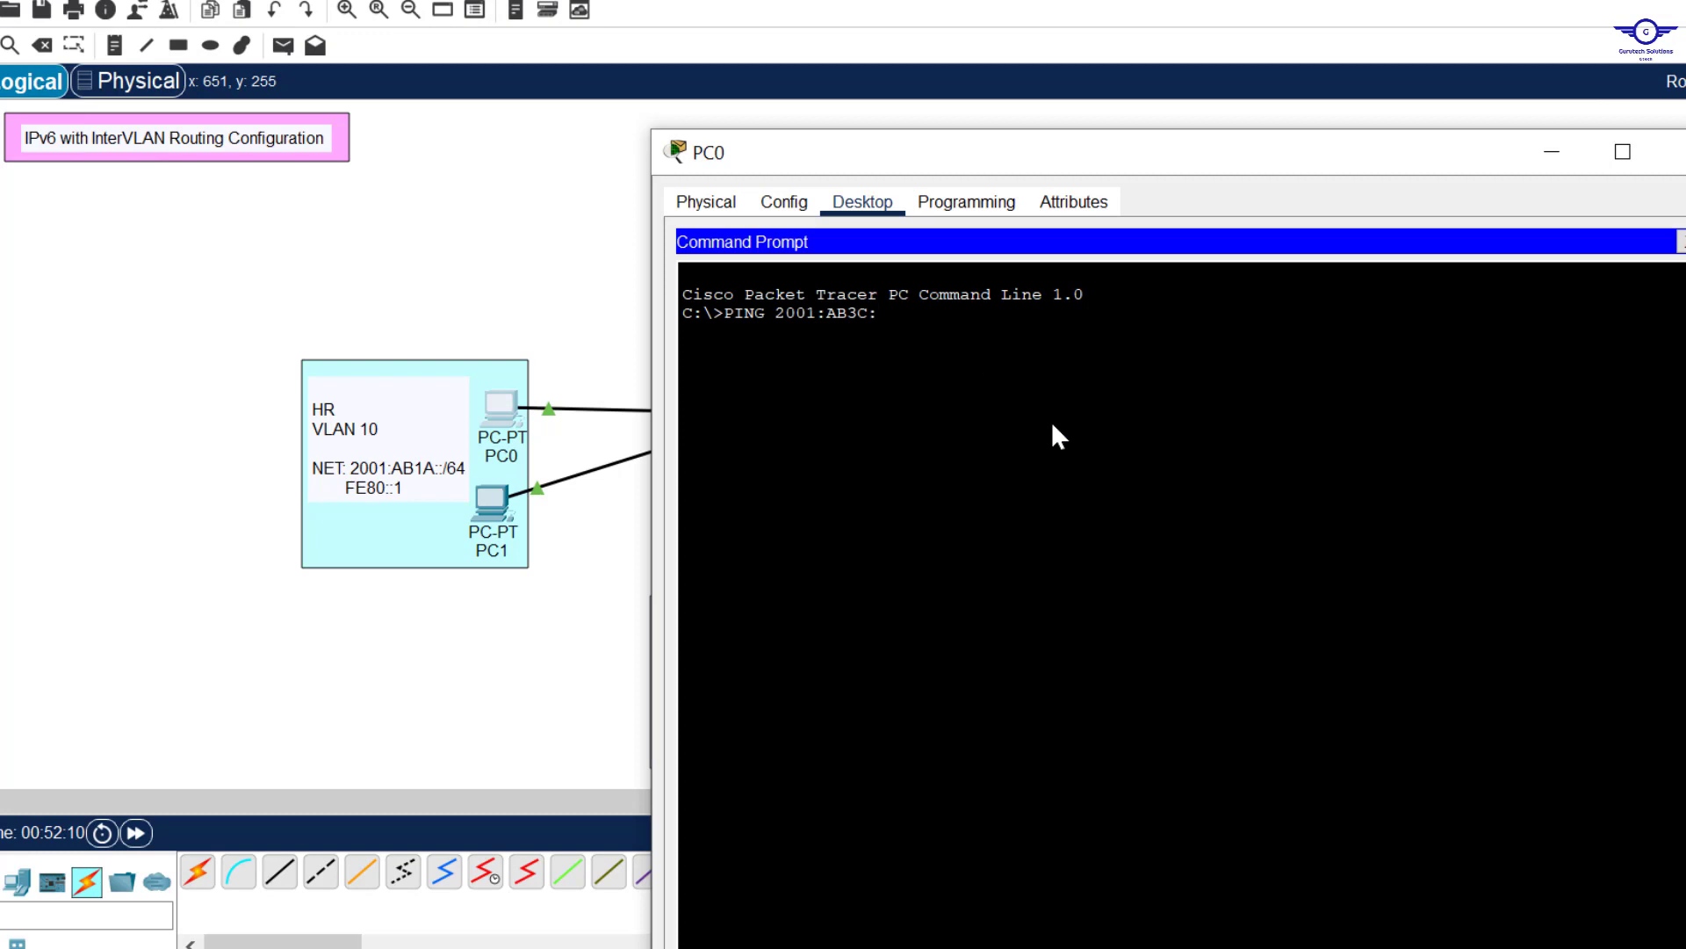
{"action": "type", "text": ":6"}
{"action": "key", "text": "Return"}
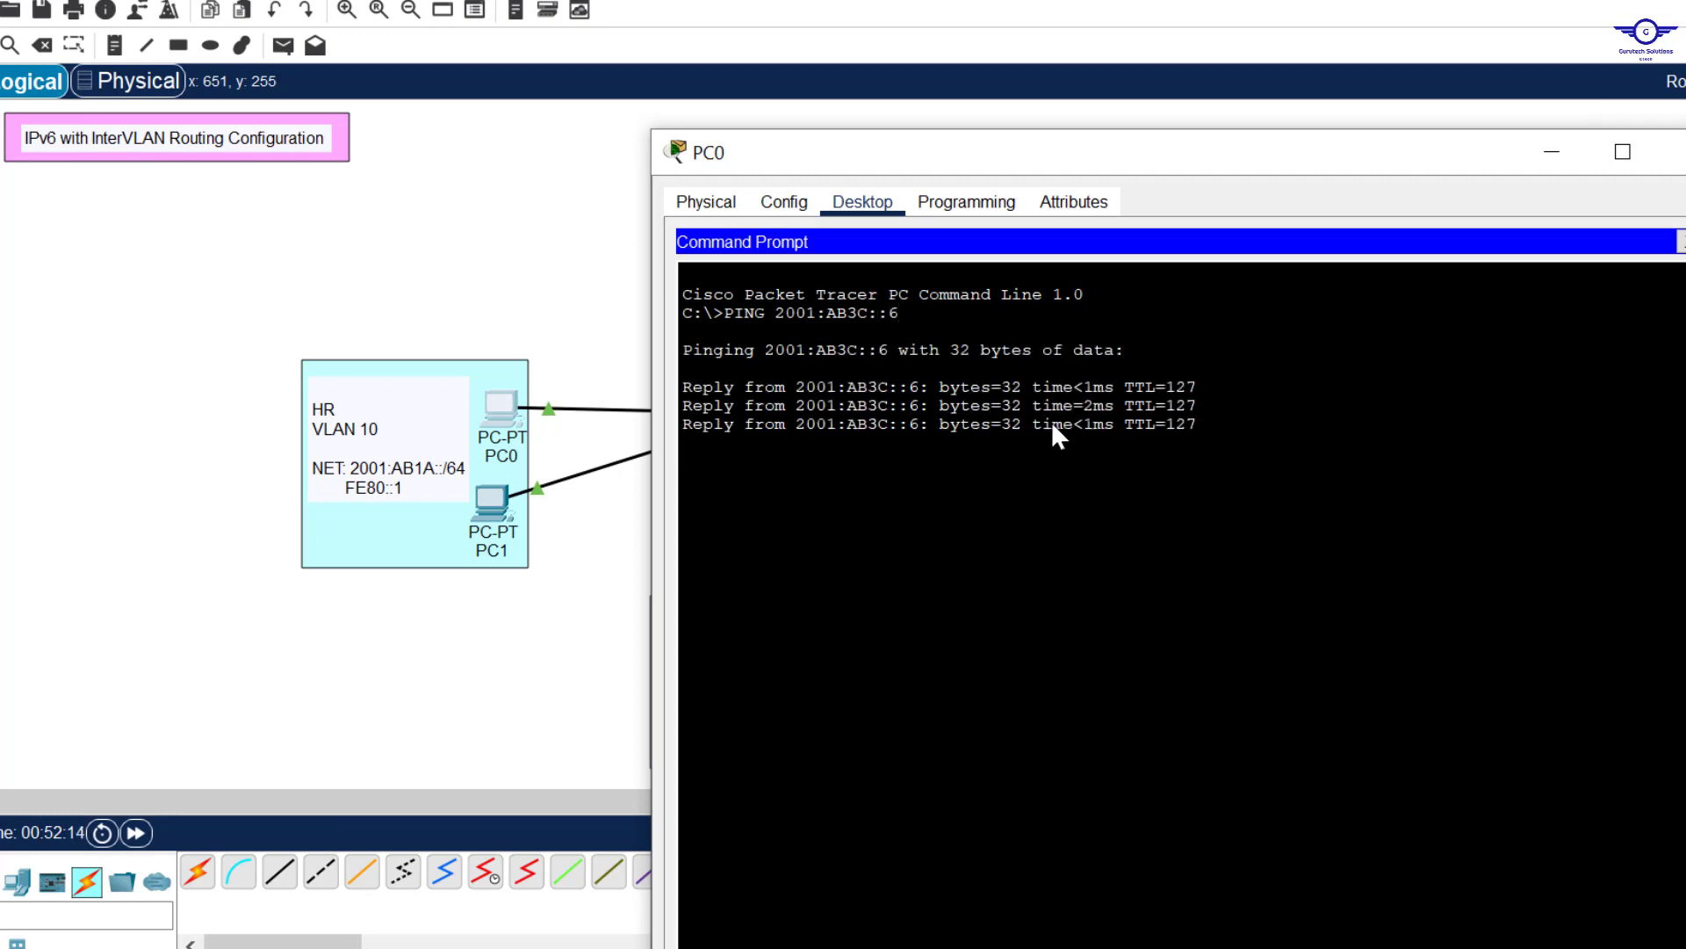
Stop the running ping, ping 2001:AB3C::5 from PC0, and return to the topology.
{"action": "key", "text": "ctrl+c"}
{"action": "key", "text": "Up"}
{"action": "key", "text": "BackSpace"}
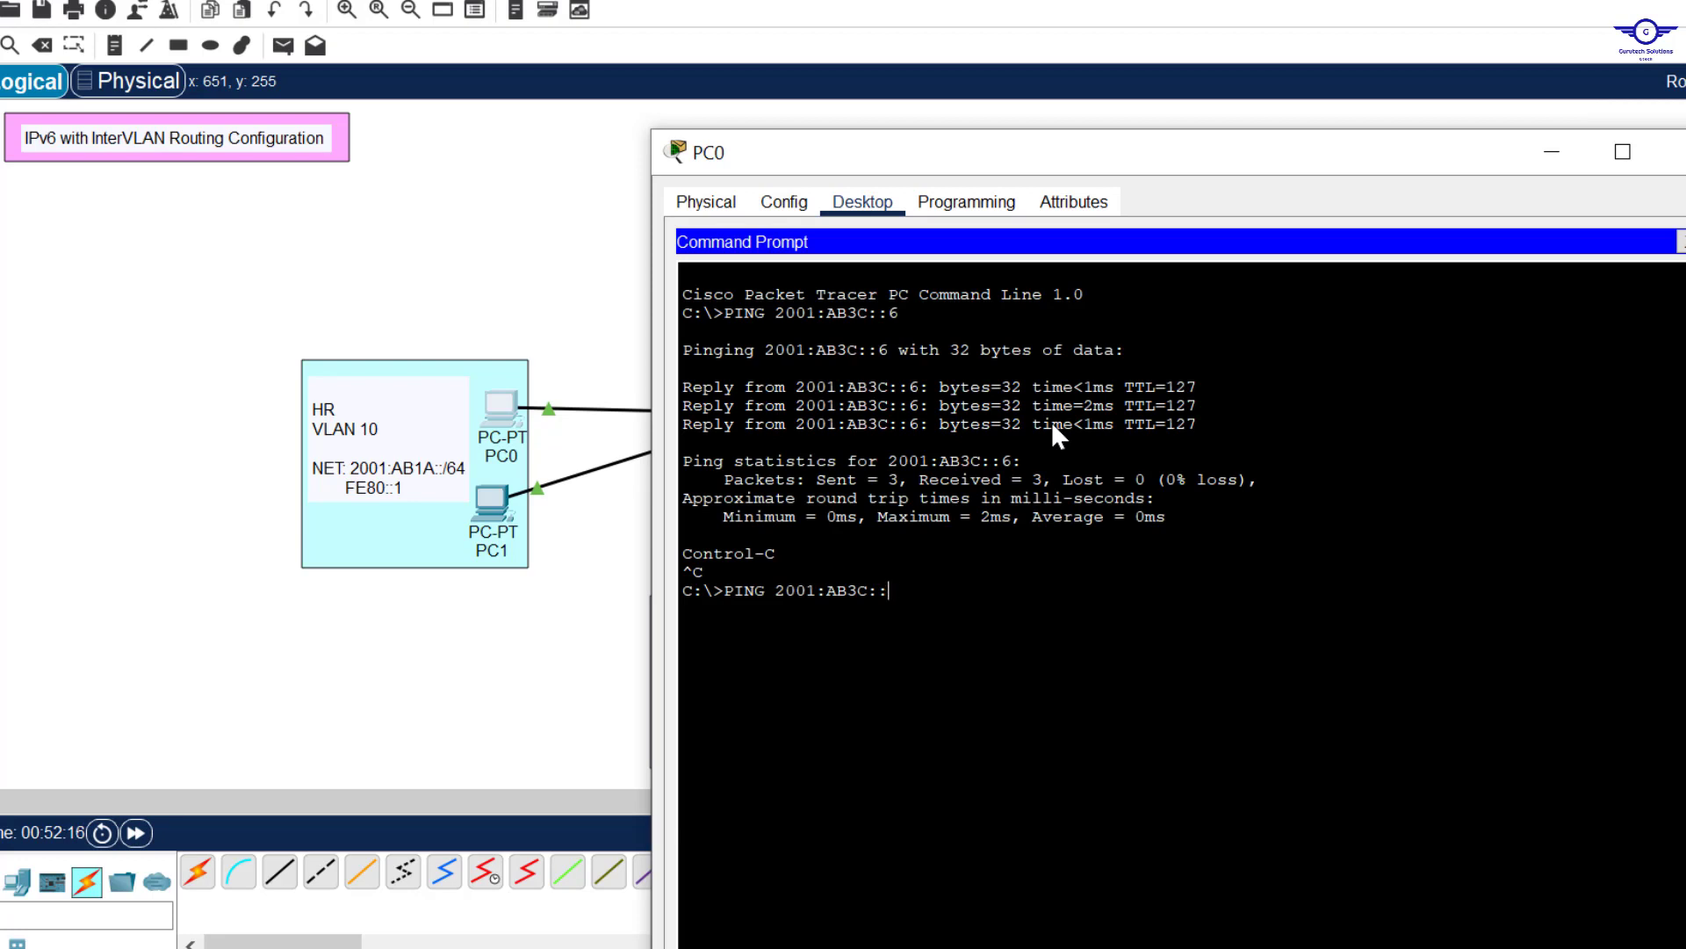
{"action": "type", "text": "5"}
{"action": "key", "text": "Return"}
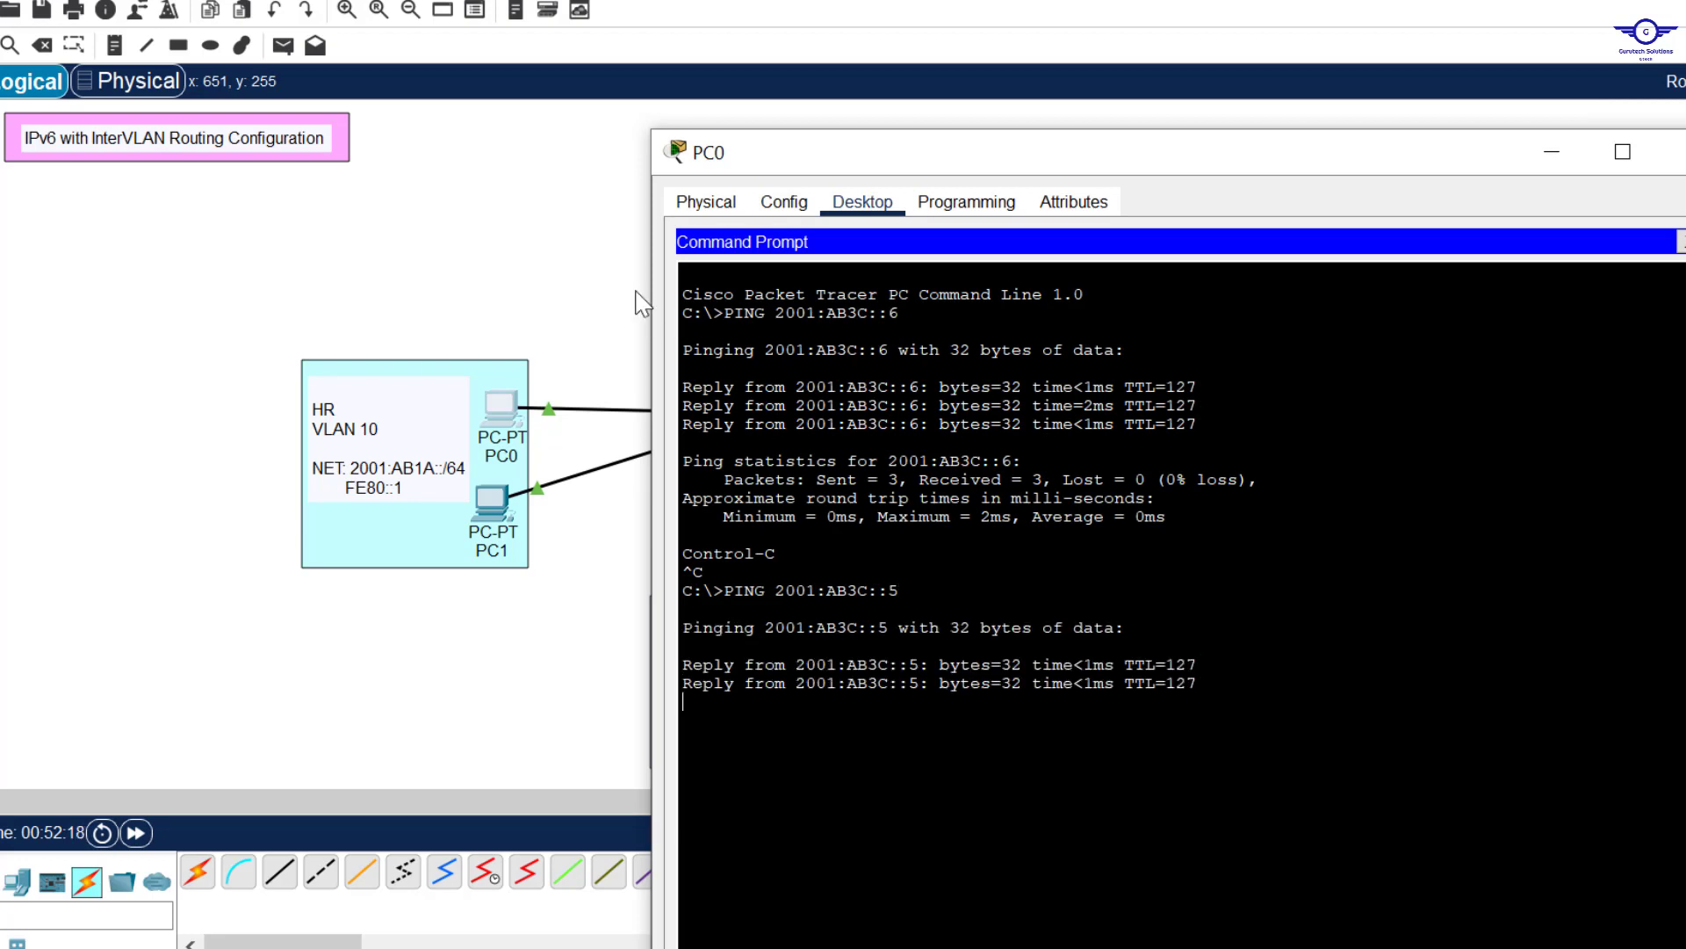
{"action": "left_click", "coordinate": [641, 303]}
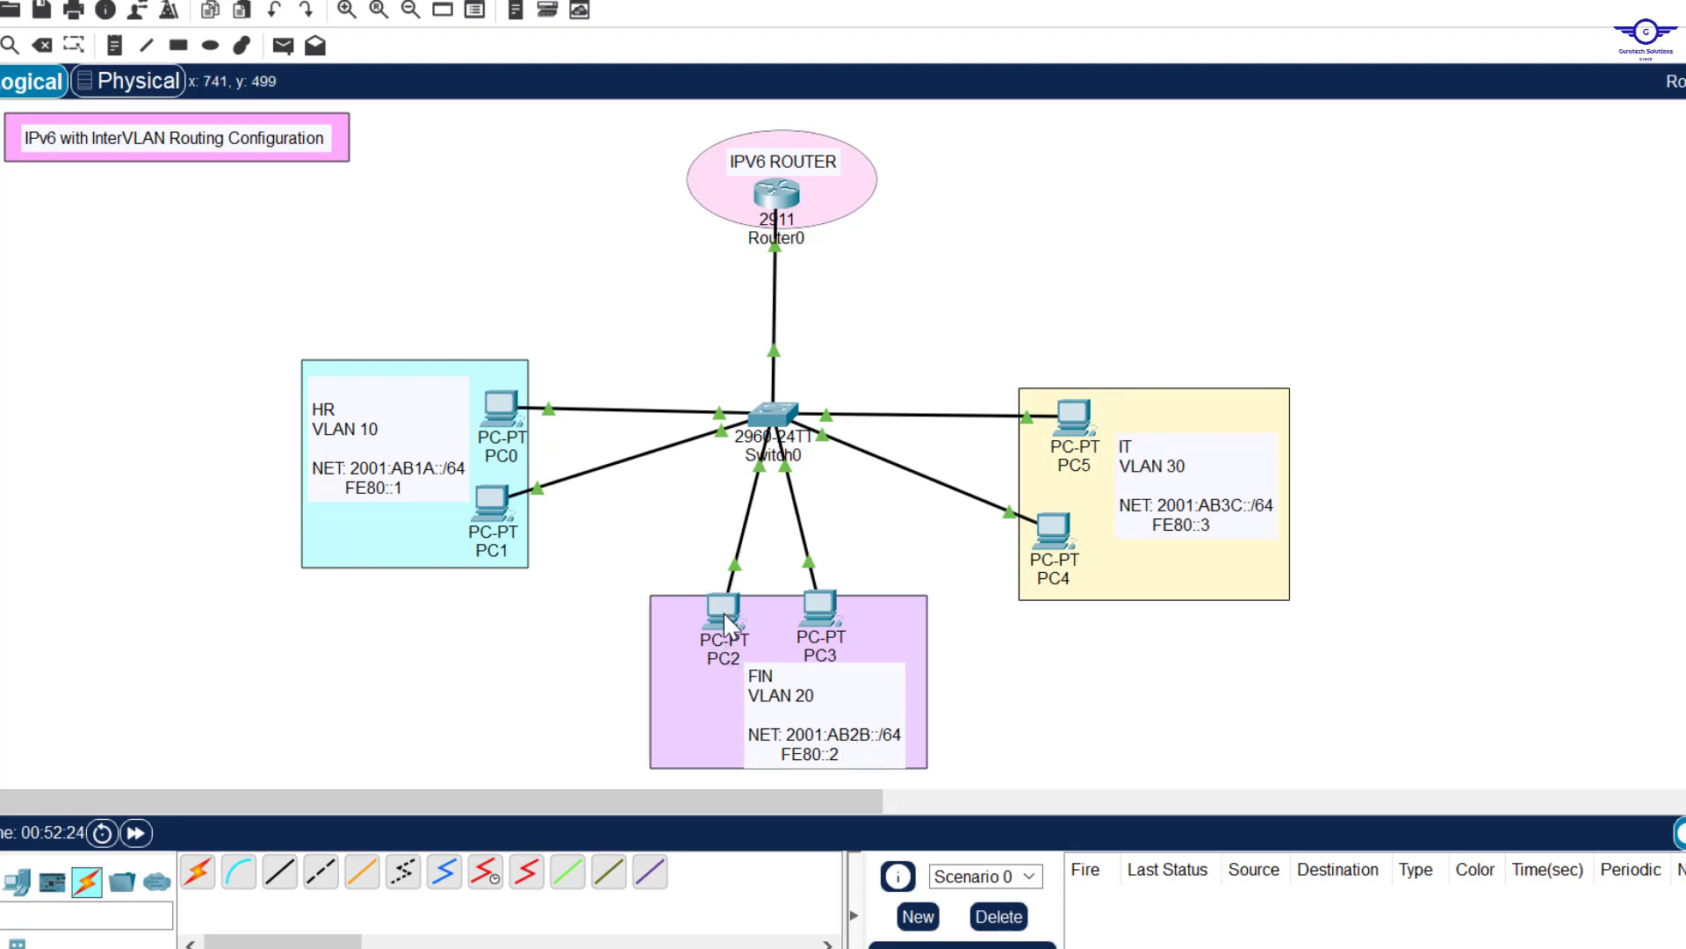
Ping 2001:AB2B::5 in VLAN 20 from PC0's command prompt, moving its window to expose the full output.
{"action": "mouse_move", "coordinate": [725, 622]}
{"action": "mouse_move", "coordinate": [819, 606]}
{"action": "left_click", "coordinate": [499, 411]}
{"action": "key", "text": "Up"}
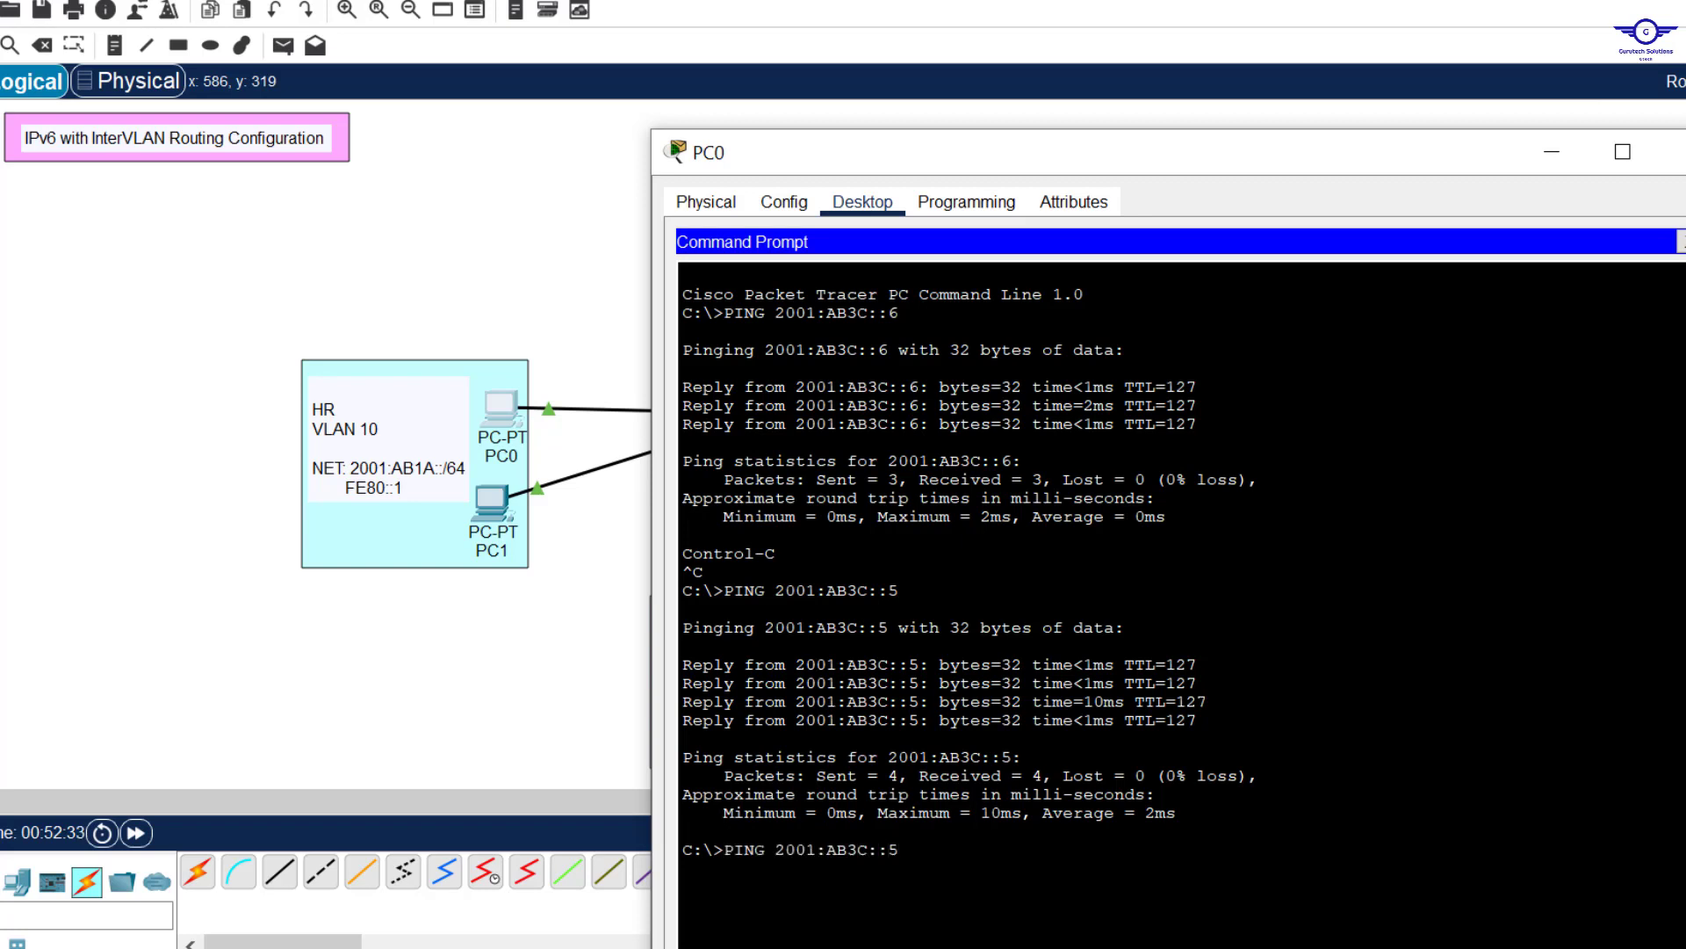
{"action": "key", "text": "Delete"}
{"action": "key", "text": "BackSpace"}
{"action": "type", "text": "2B"}
{"action": "key", "text": "Return"}
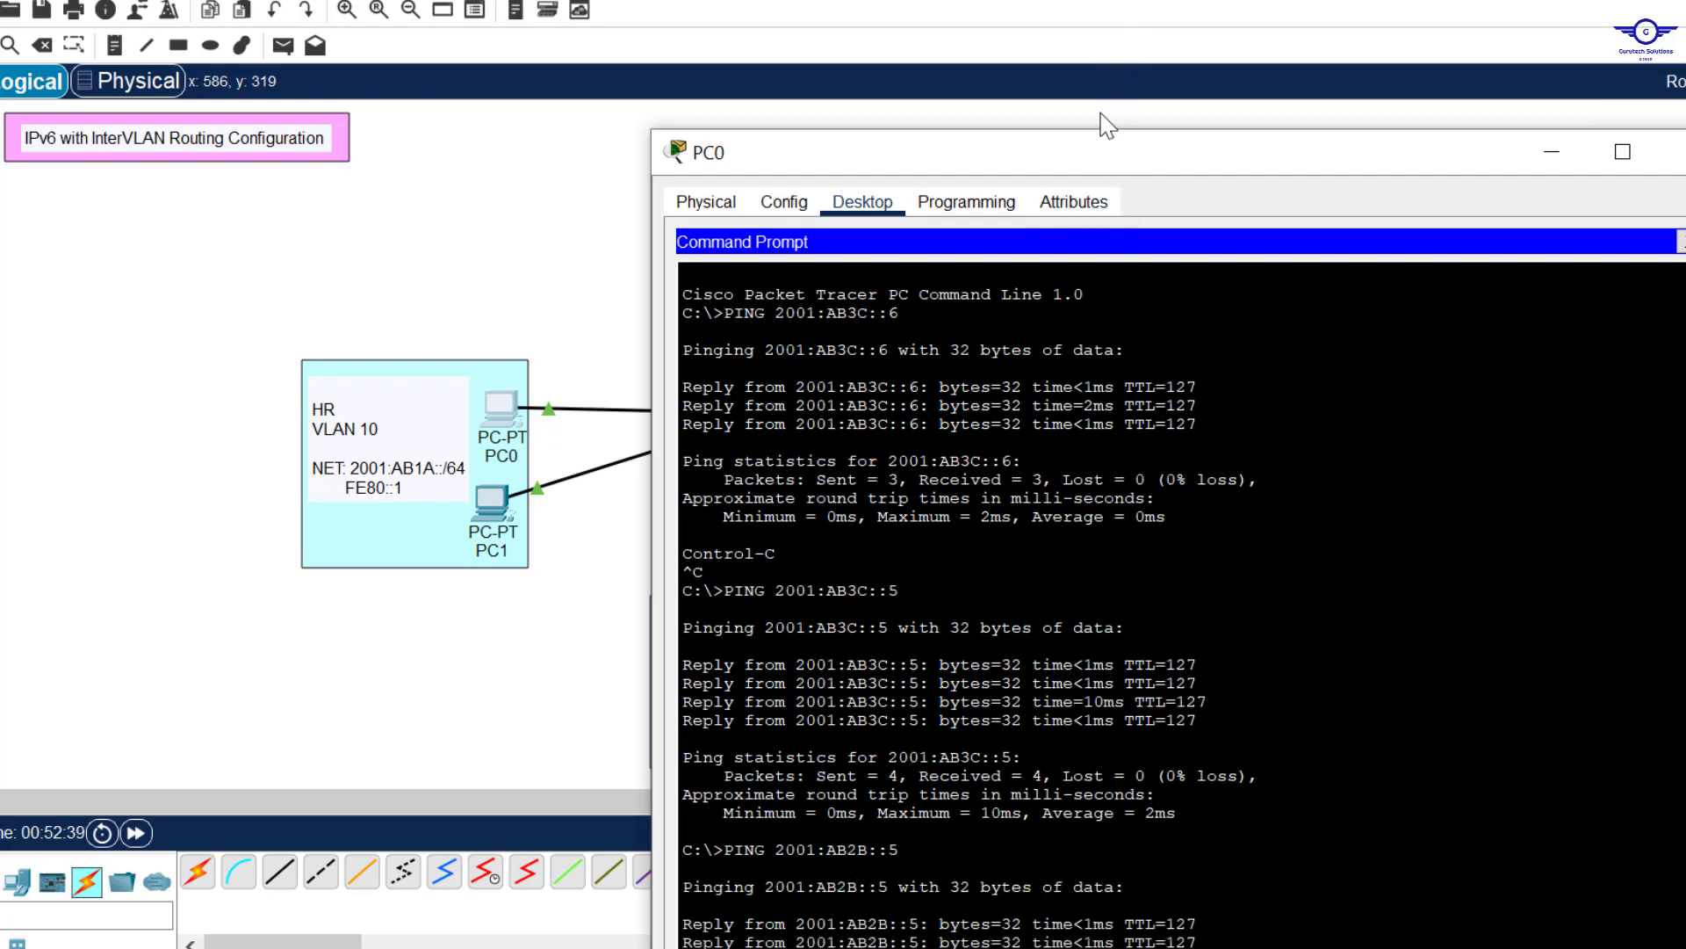
{"action": "left_click_drag", "start_coordinate": [1102, 175], "coordinate": [1107, 29]}
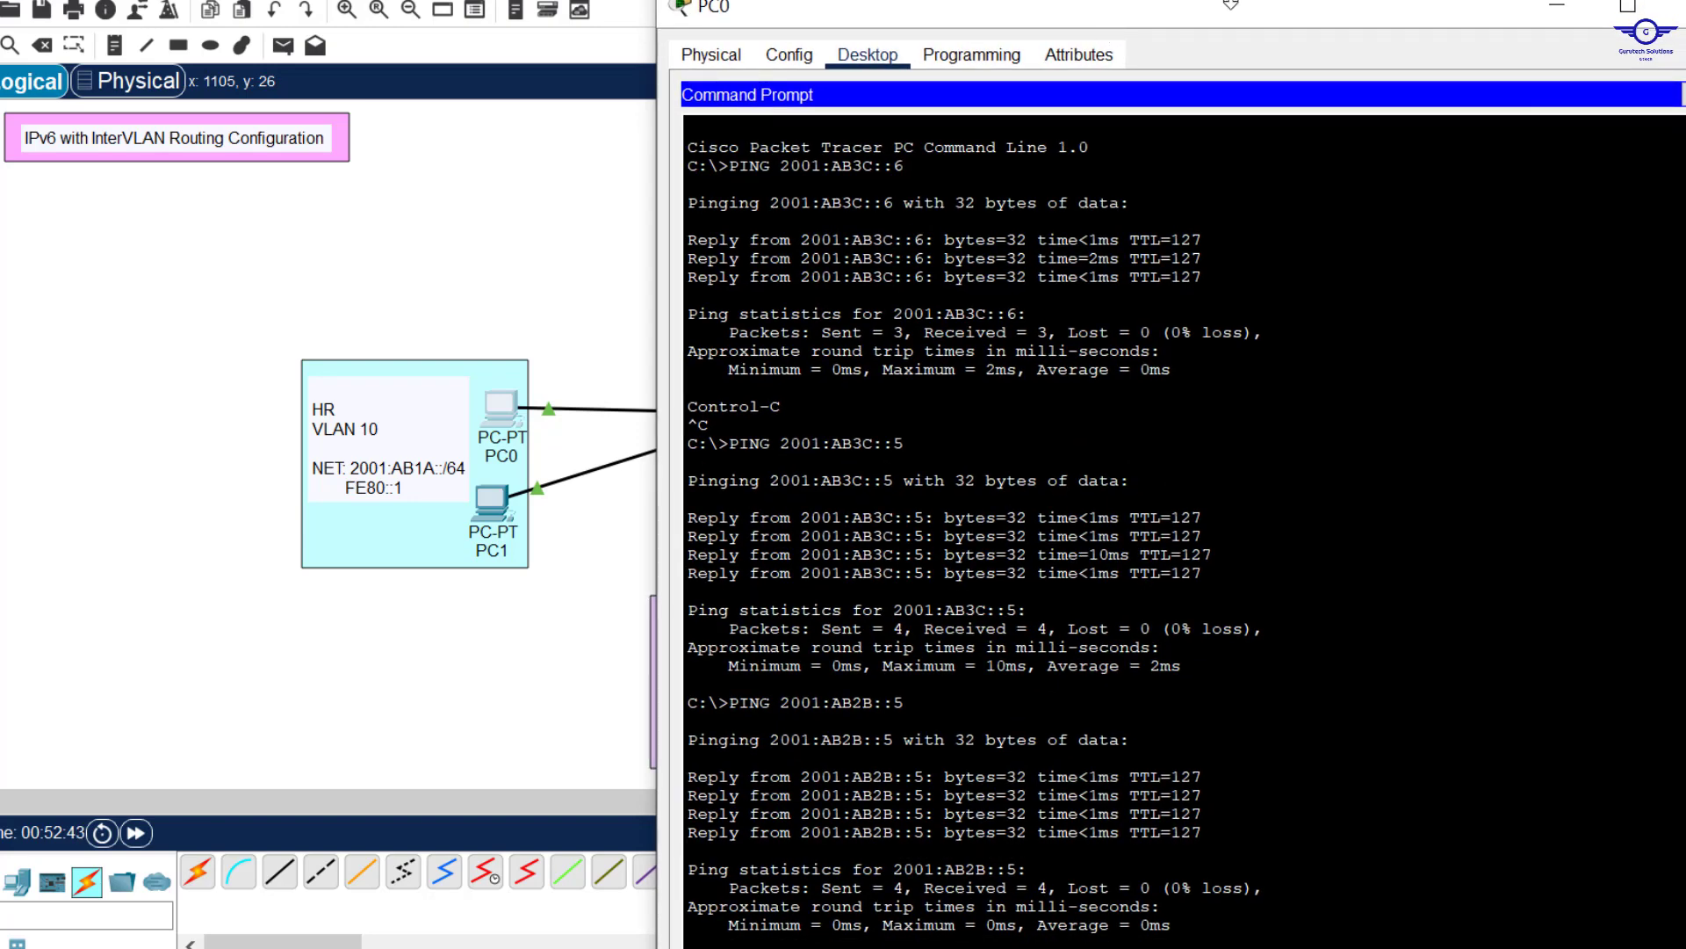
Ping 2001:AB2B::6 in VLAN 20 from PC0 and close its window.
{"action": "left_click_drag", "start_coordinate": [1231, 5], "coordinate": [1200, 31]}
{"action": "key", "text": "Return"}
{"action": "key", "text": "Return"}
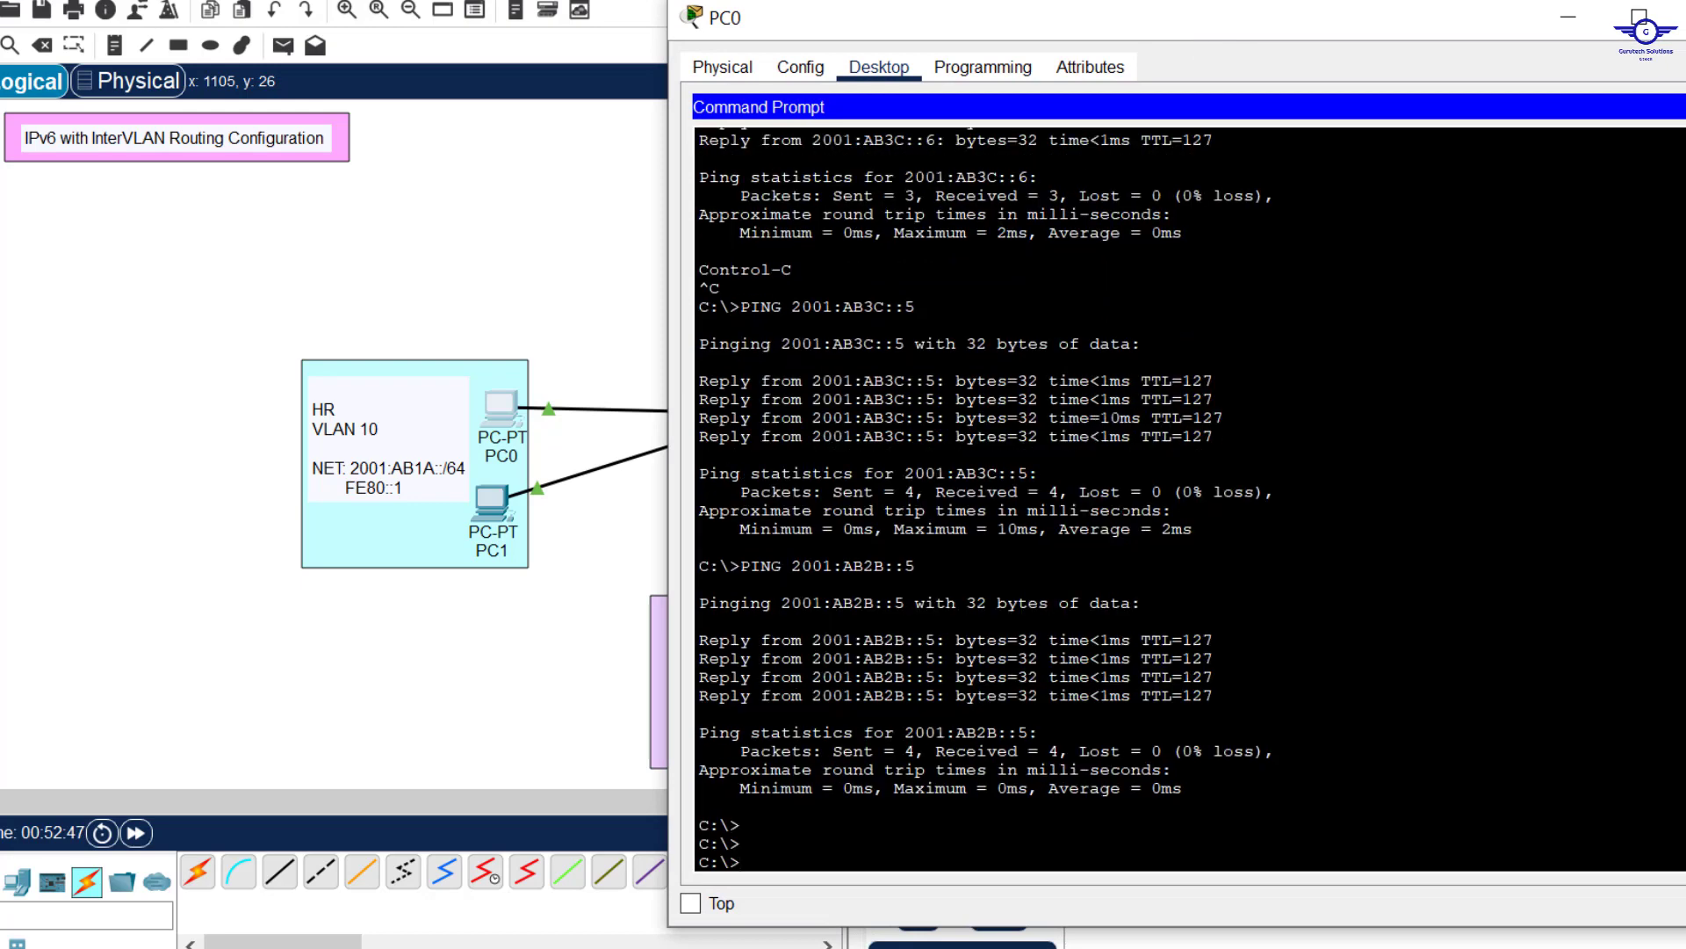
{"action": "key", "text": "Up"}
{"action": "type", "text": "6"}
{"action": "key", "text": "Return"}
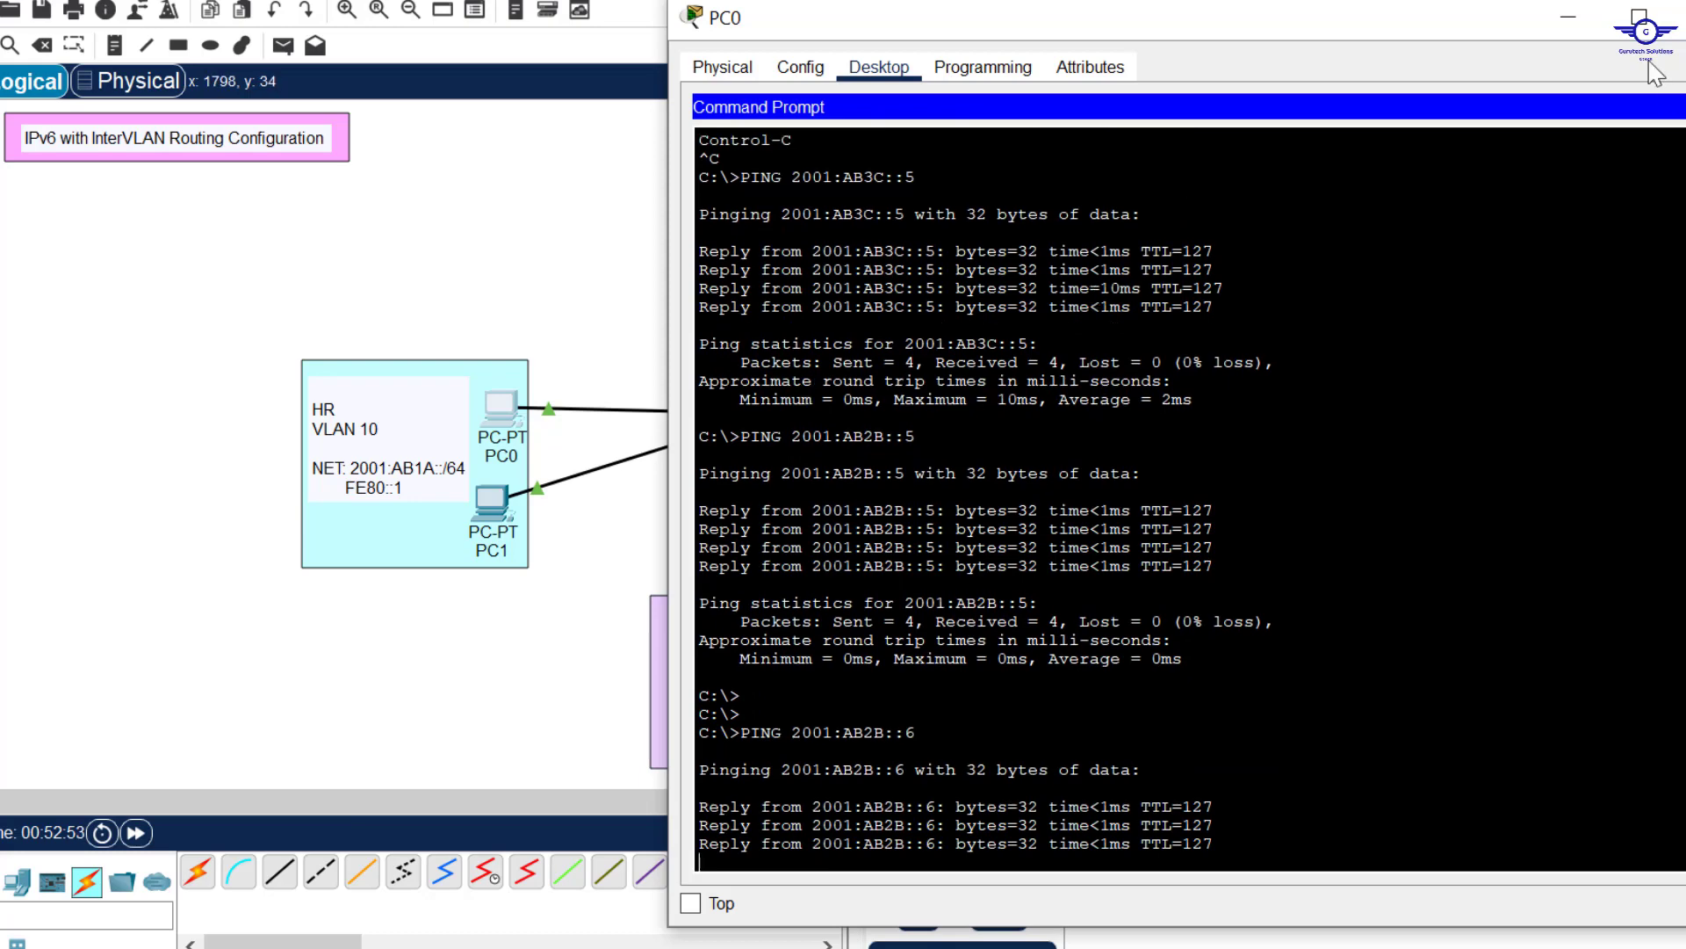
{"action": "left_click", "coordinate": [1671, 16]}
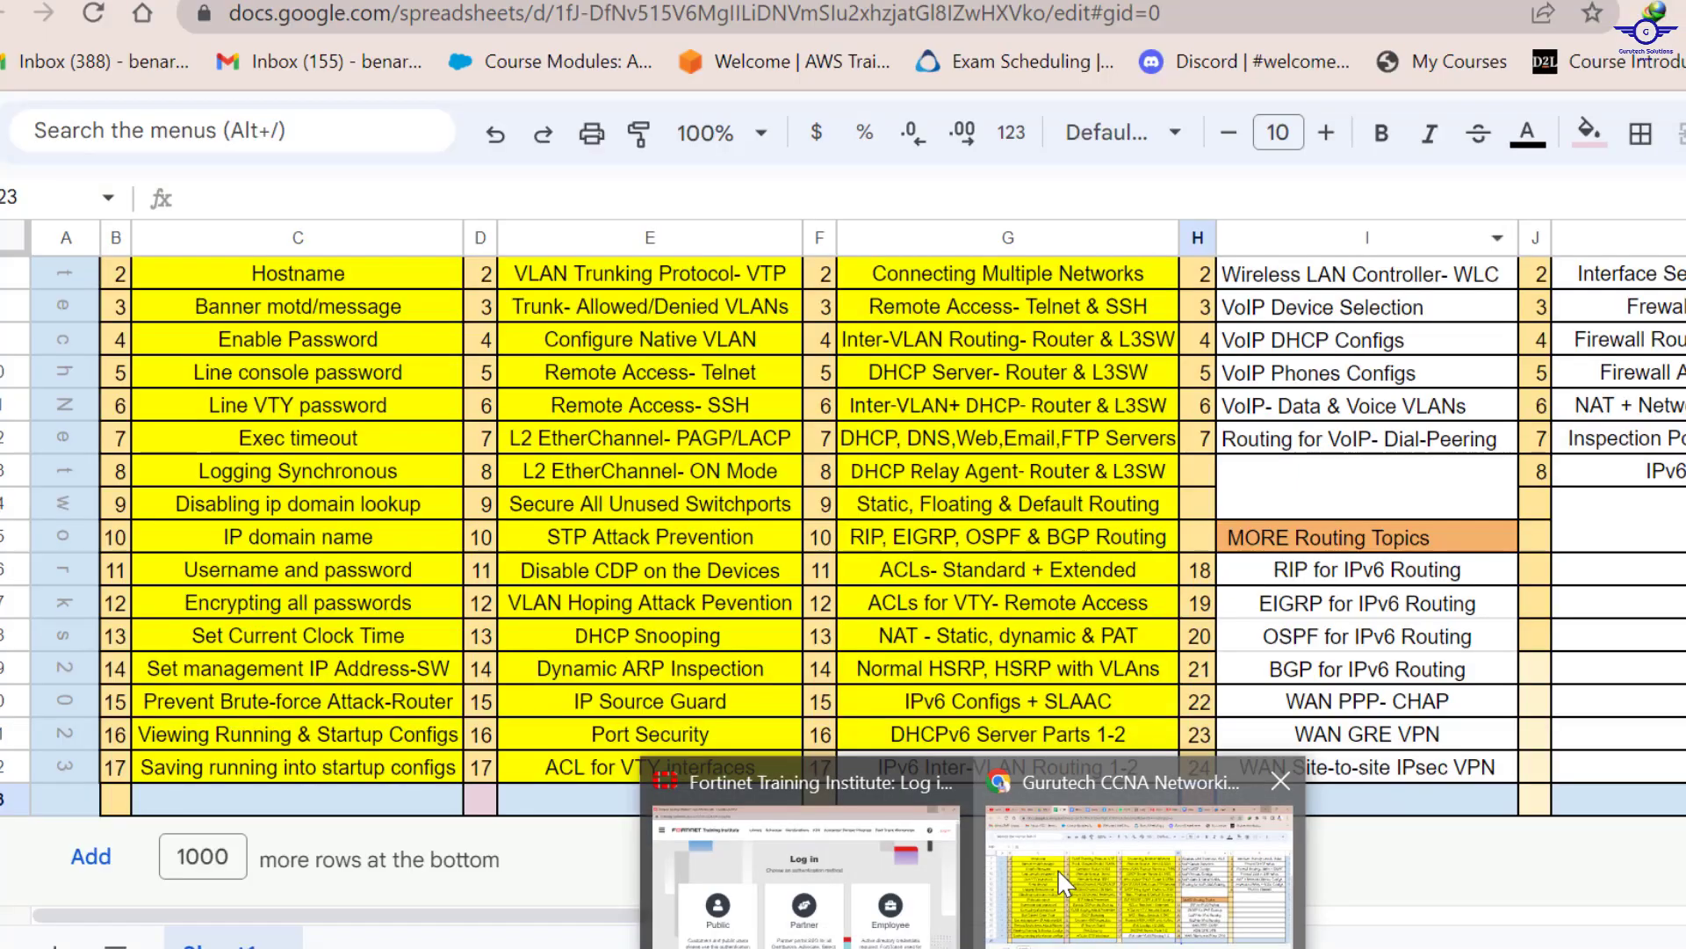
Switch to the Google Sheets topic list, select the "IPv6 Inter-VLAN Routing 1-2" entry, and return to the Packet Tracer topology.
{"action": "left_click", "coordinate": [1057, 868]}
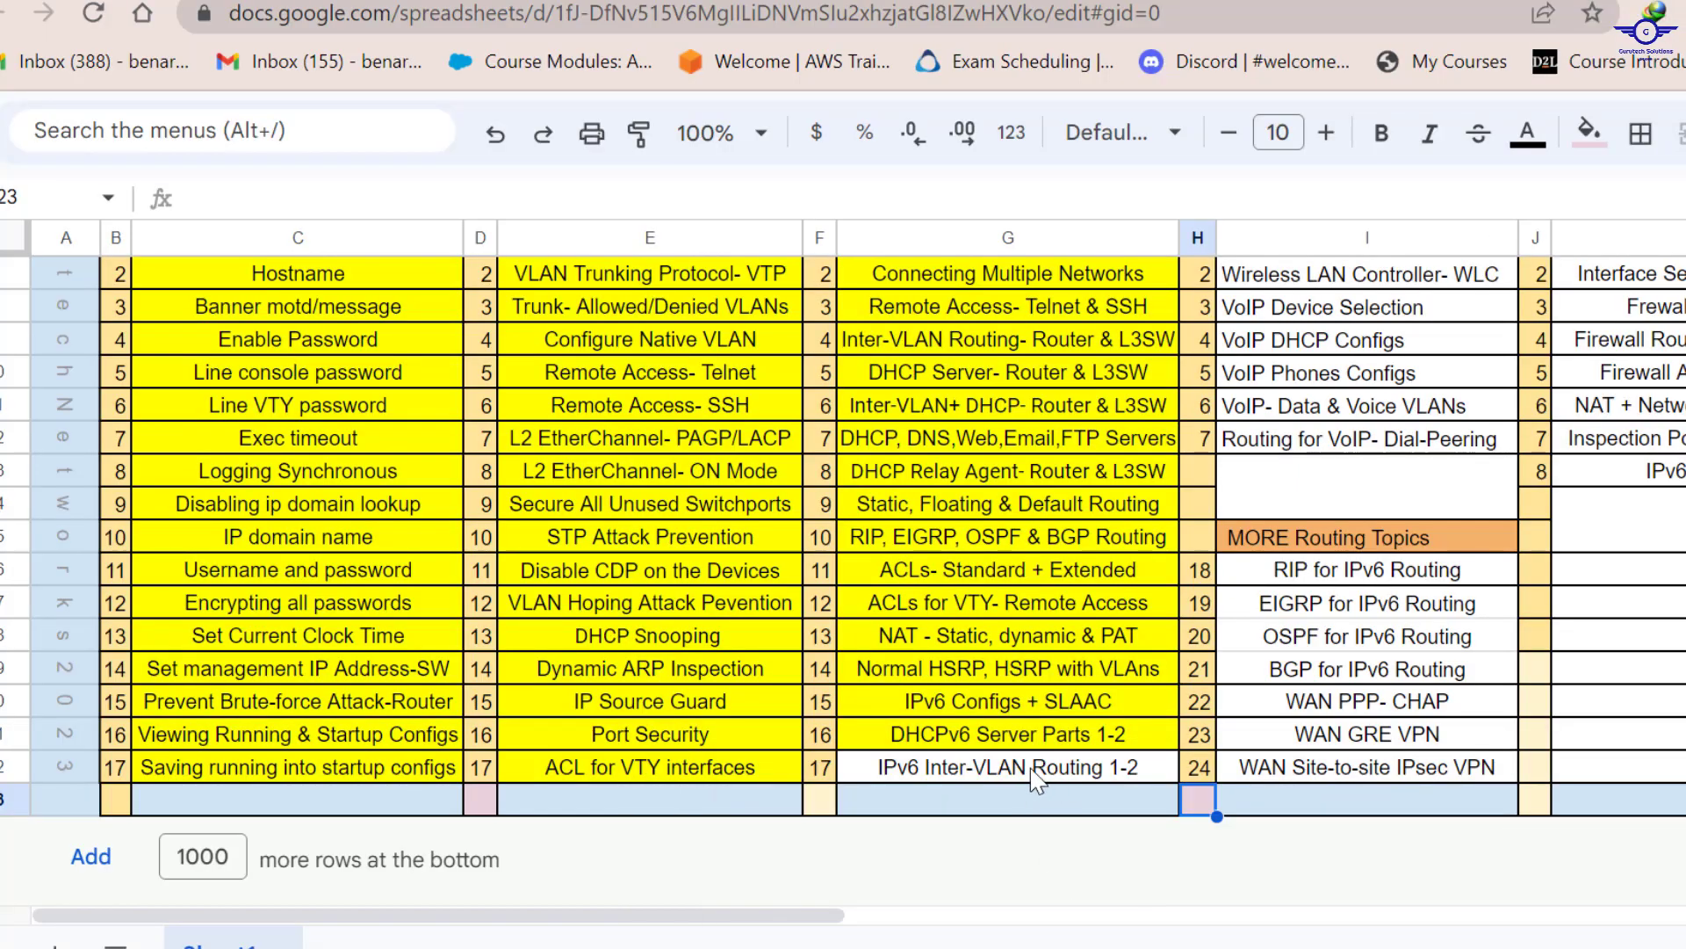
{"action": "left_click", "coordinate": [1127, 773]}
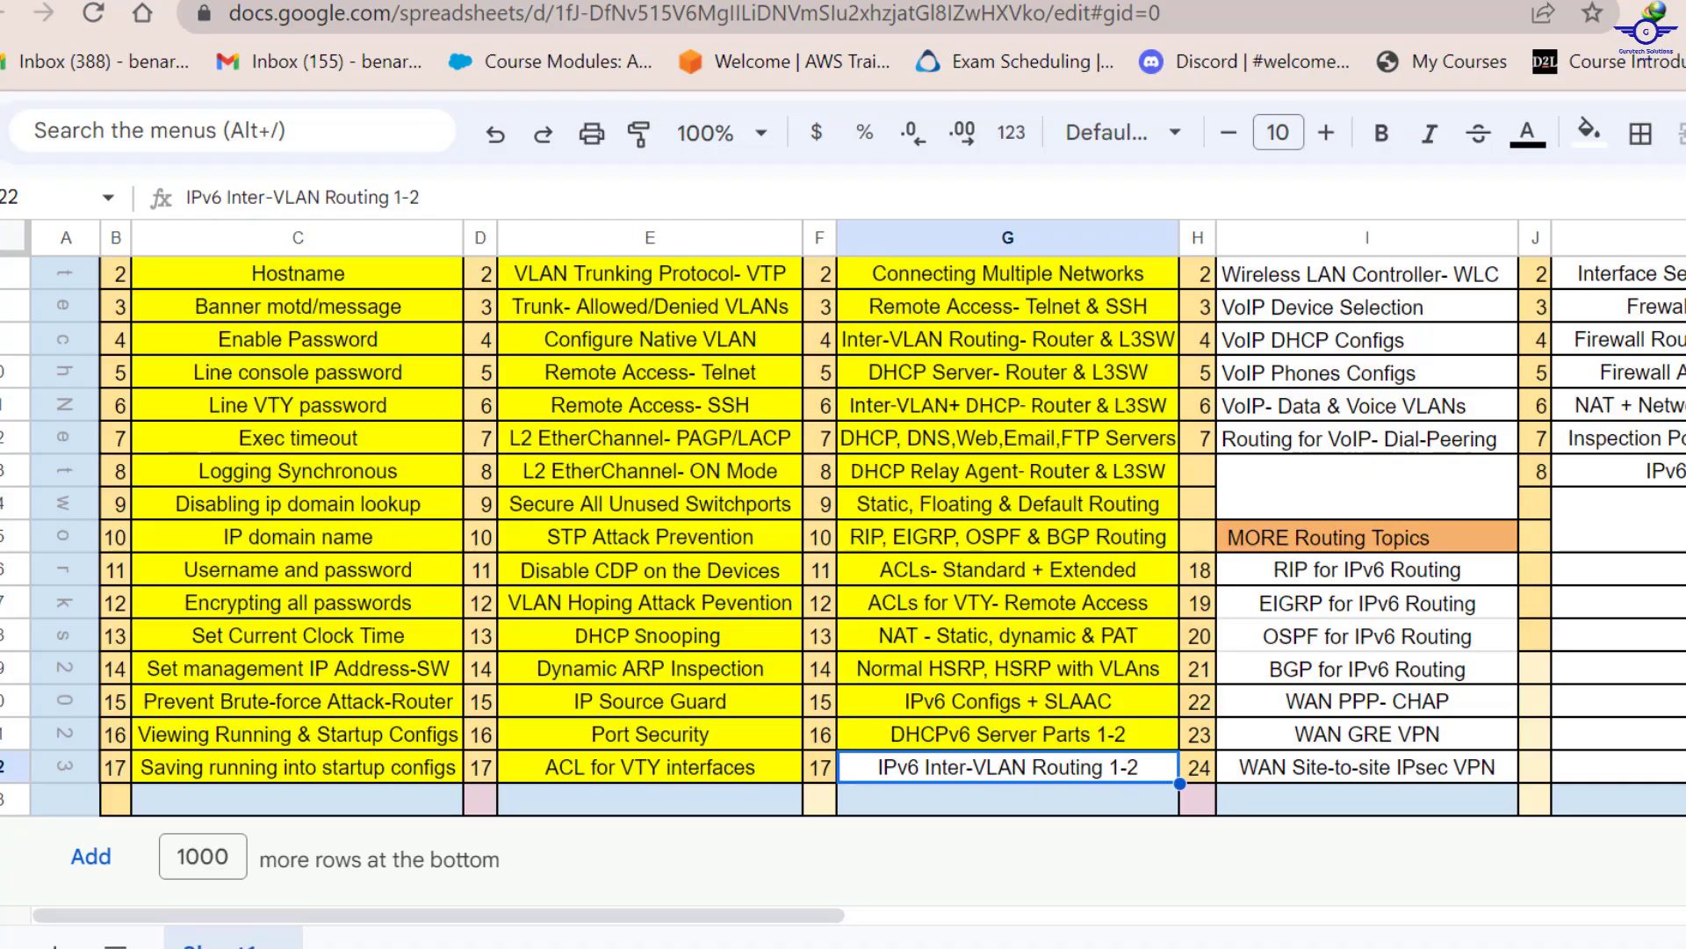
{"action": "key", "text": "alt+Tab"}
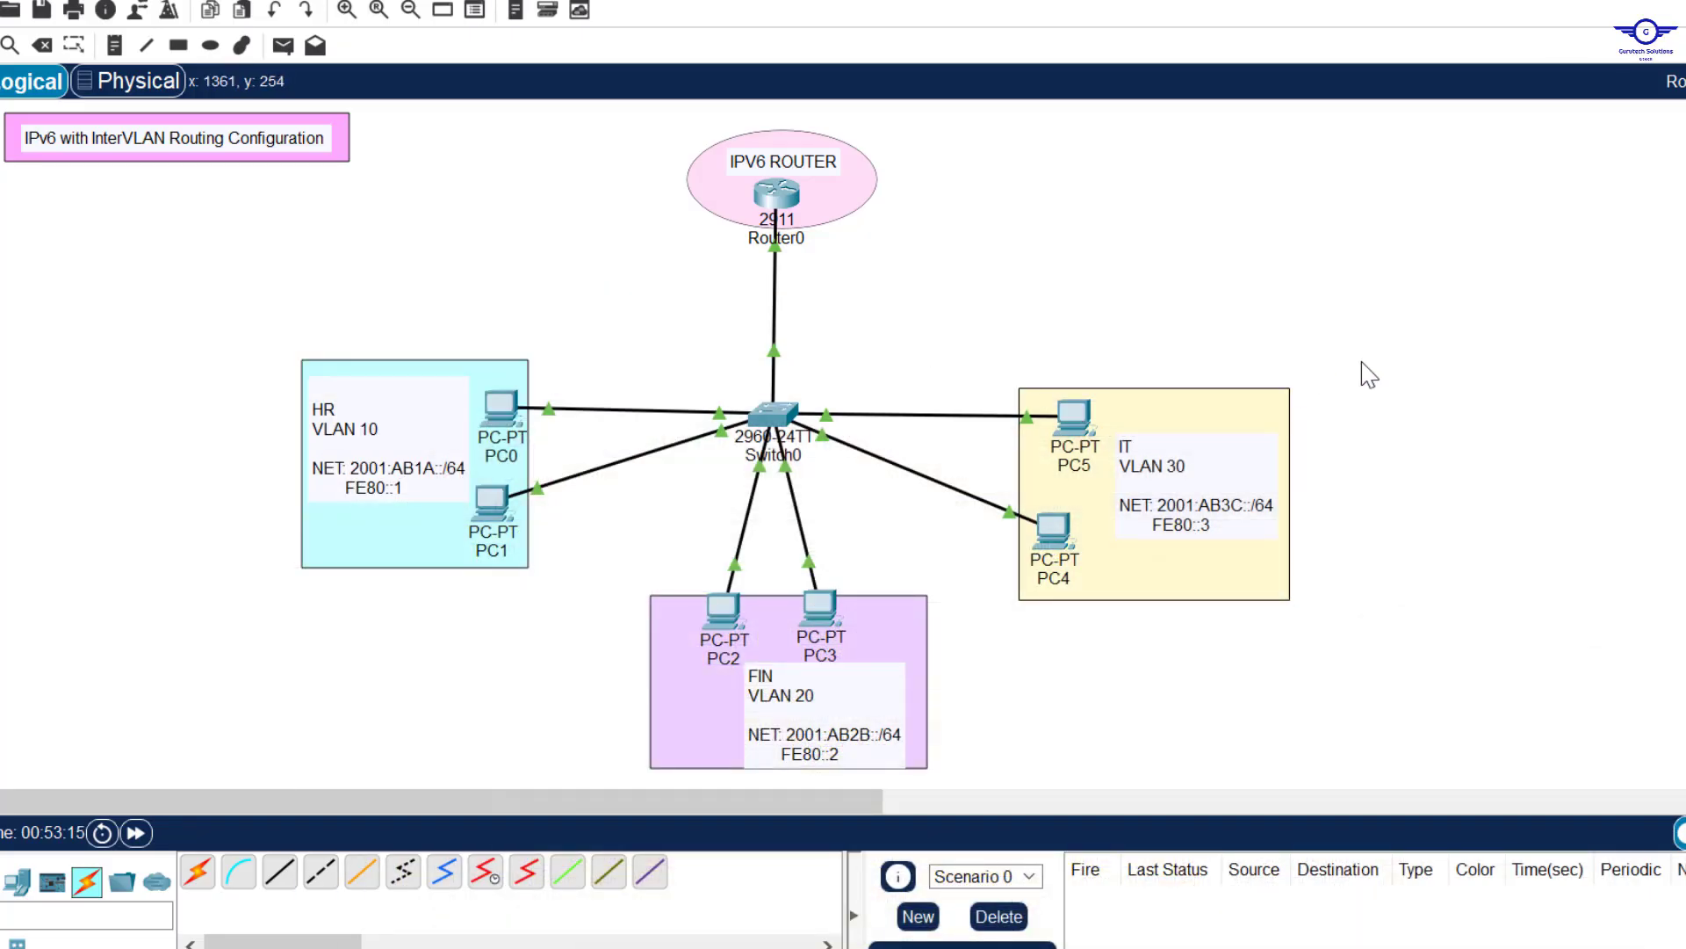